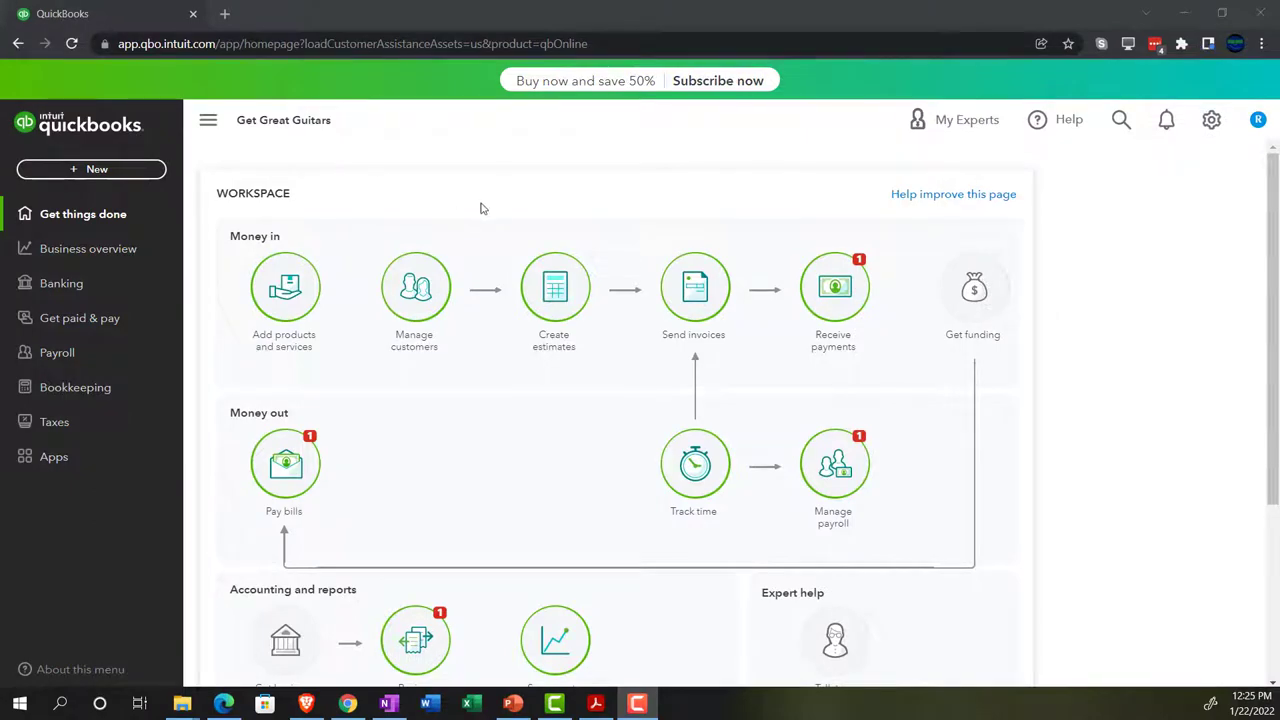
Look over the Get Great Guitars settings options and the sample company's home page in Edge, returning to Chrome.
key(ctrl+plus)
key(ctrl+plus)
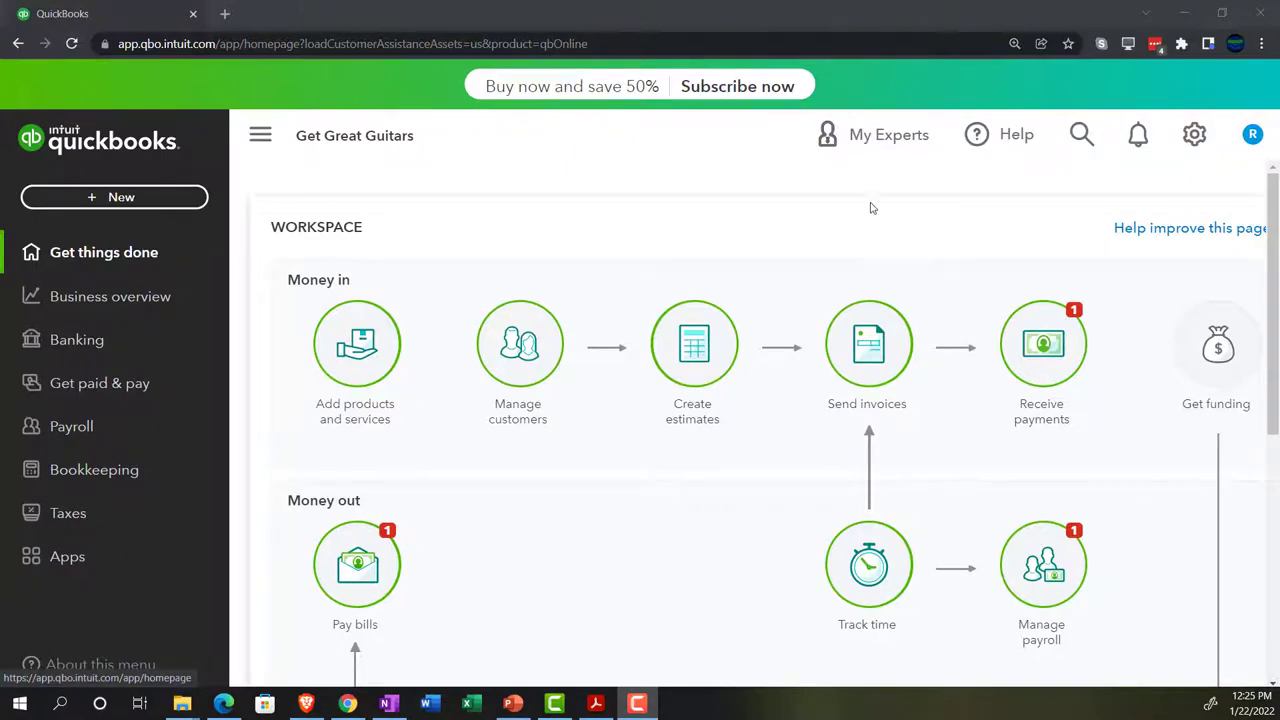
click(1194, 134)
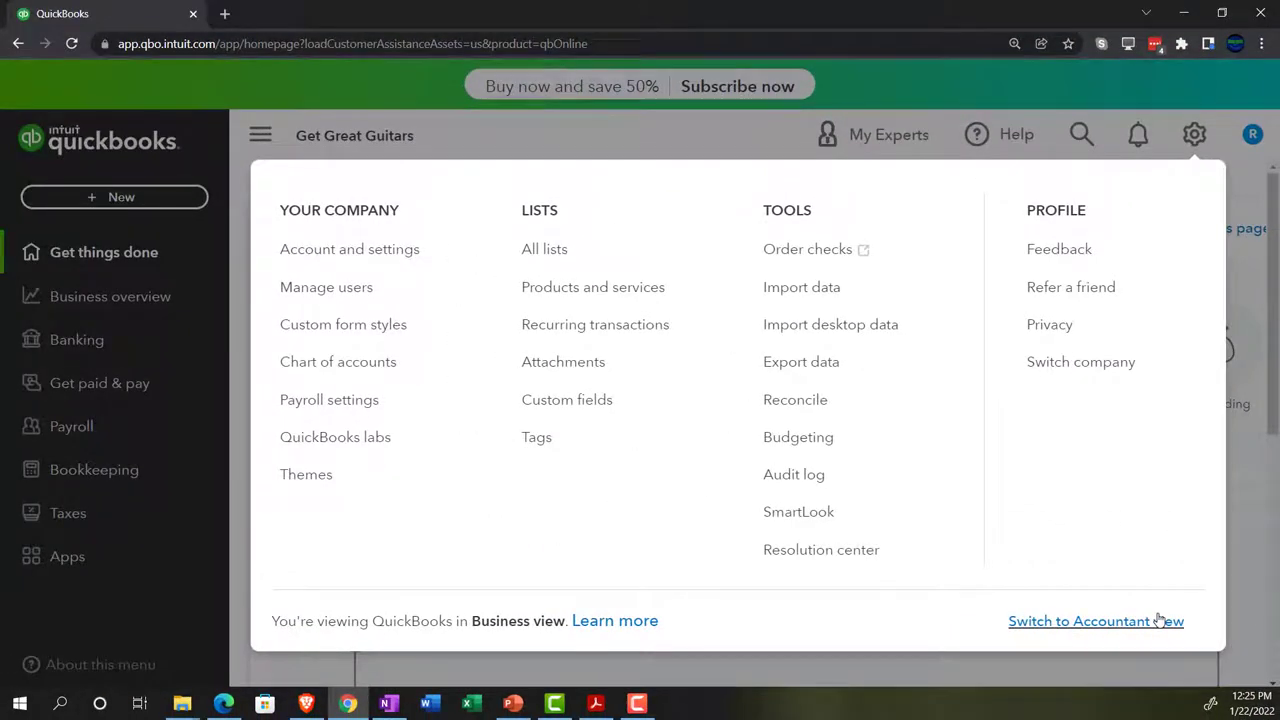
click(688, 145)
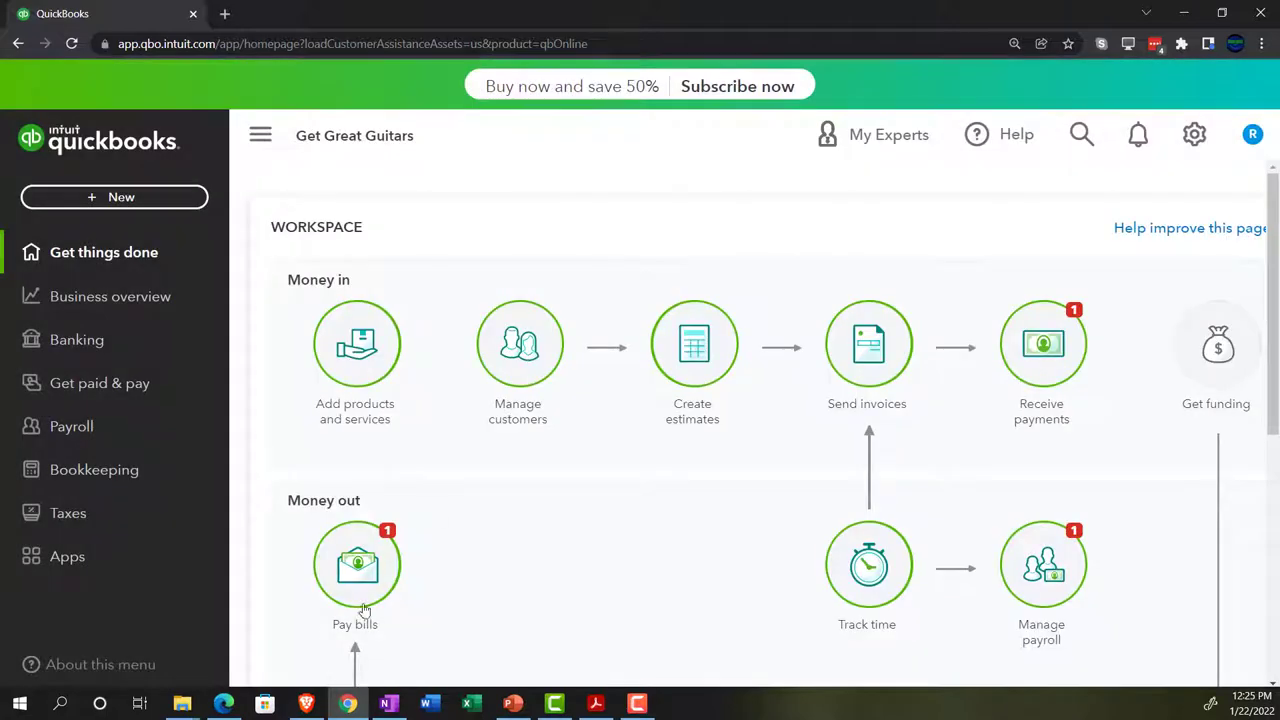
click(222, 703)
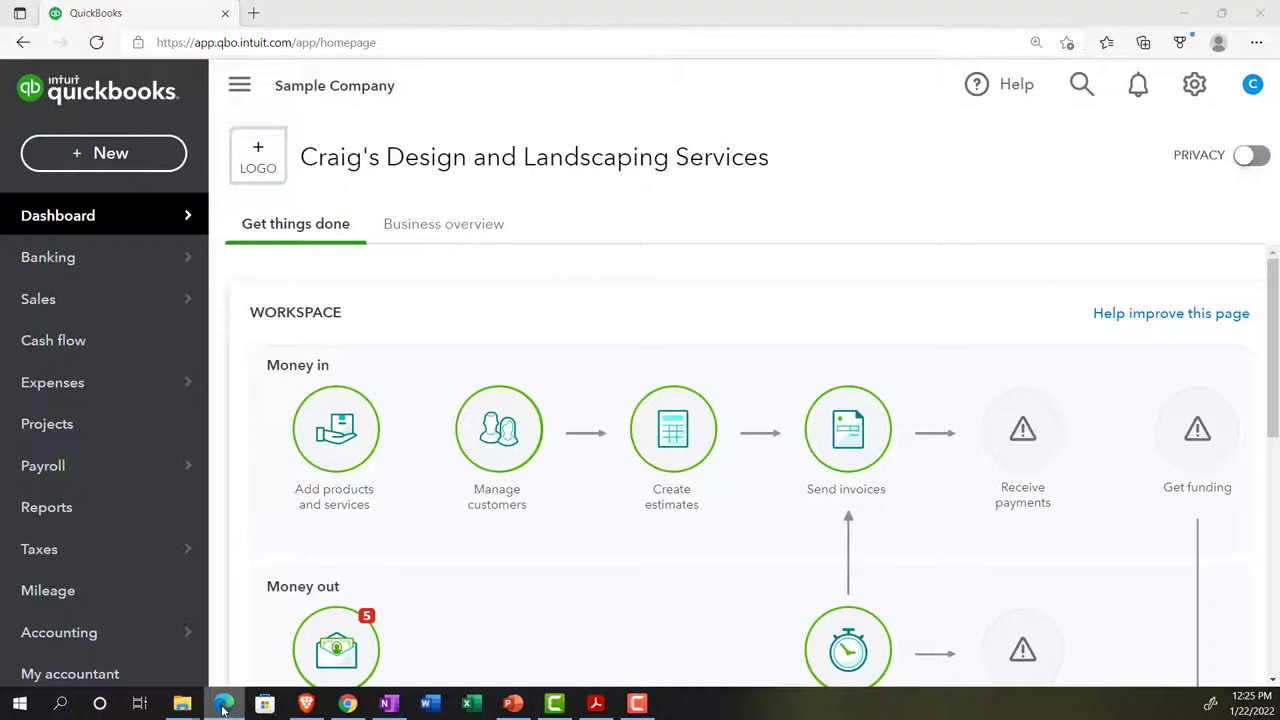
click(222, 703)
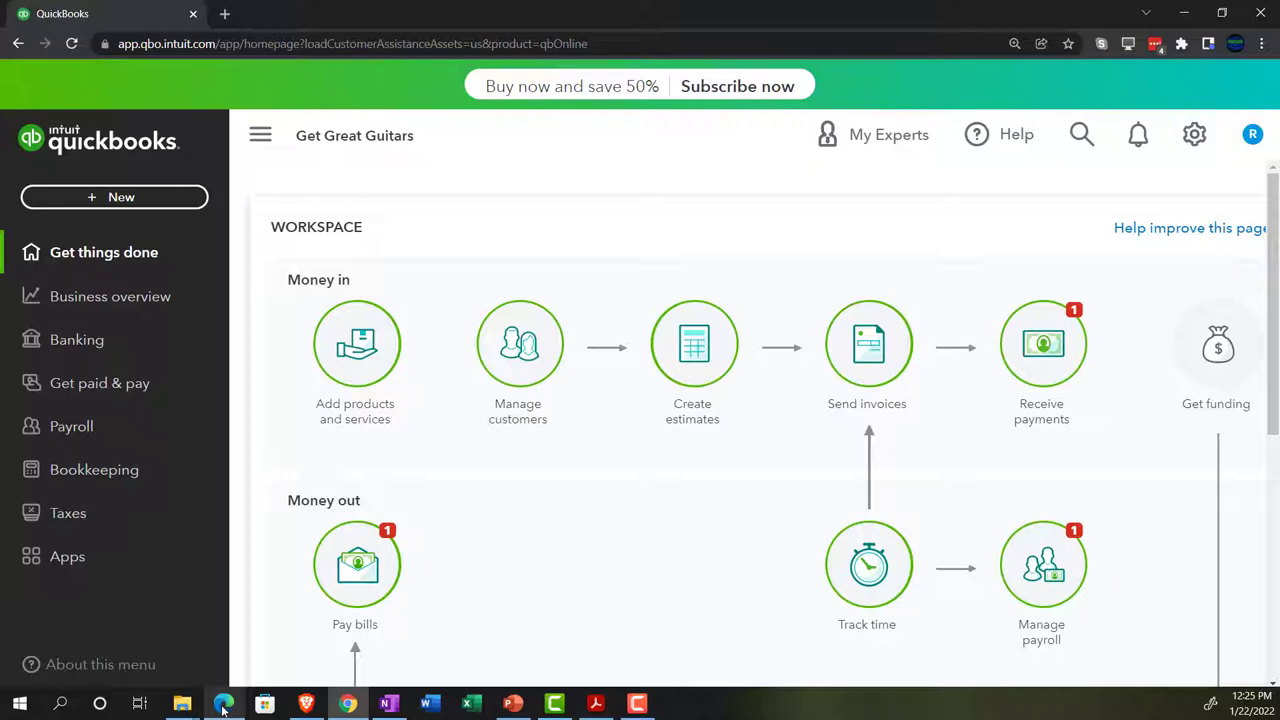
Review the Get Great Guitars trial balance PDF in Adobe Acrobat, declining to make Acrobat the default PDF application.
click(596, 705)
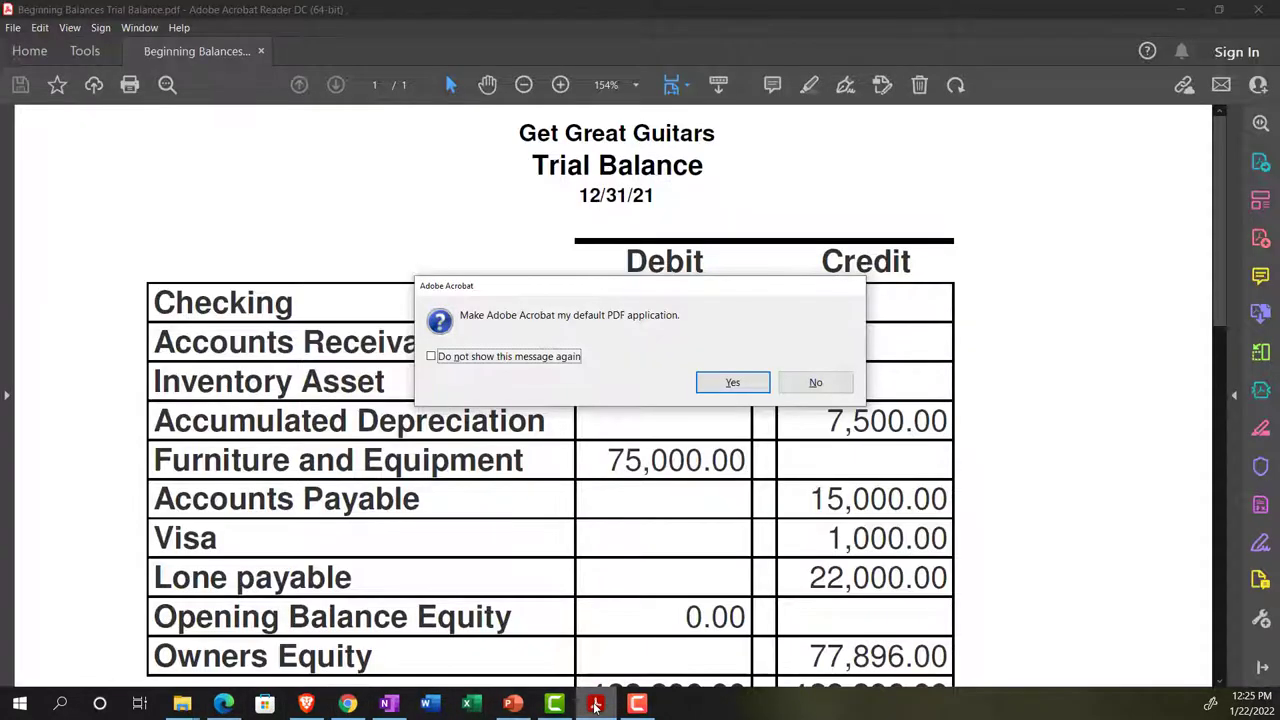
click(816, 383)
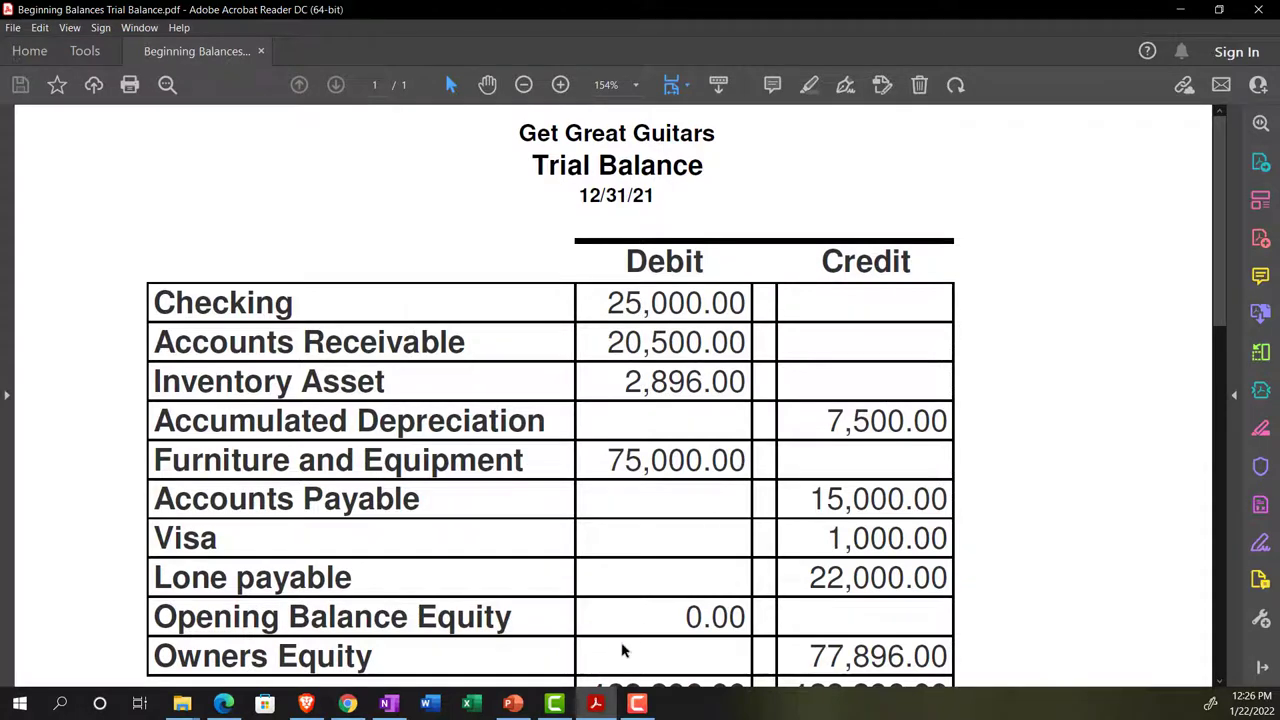
click(596, 705)
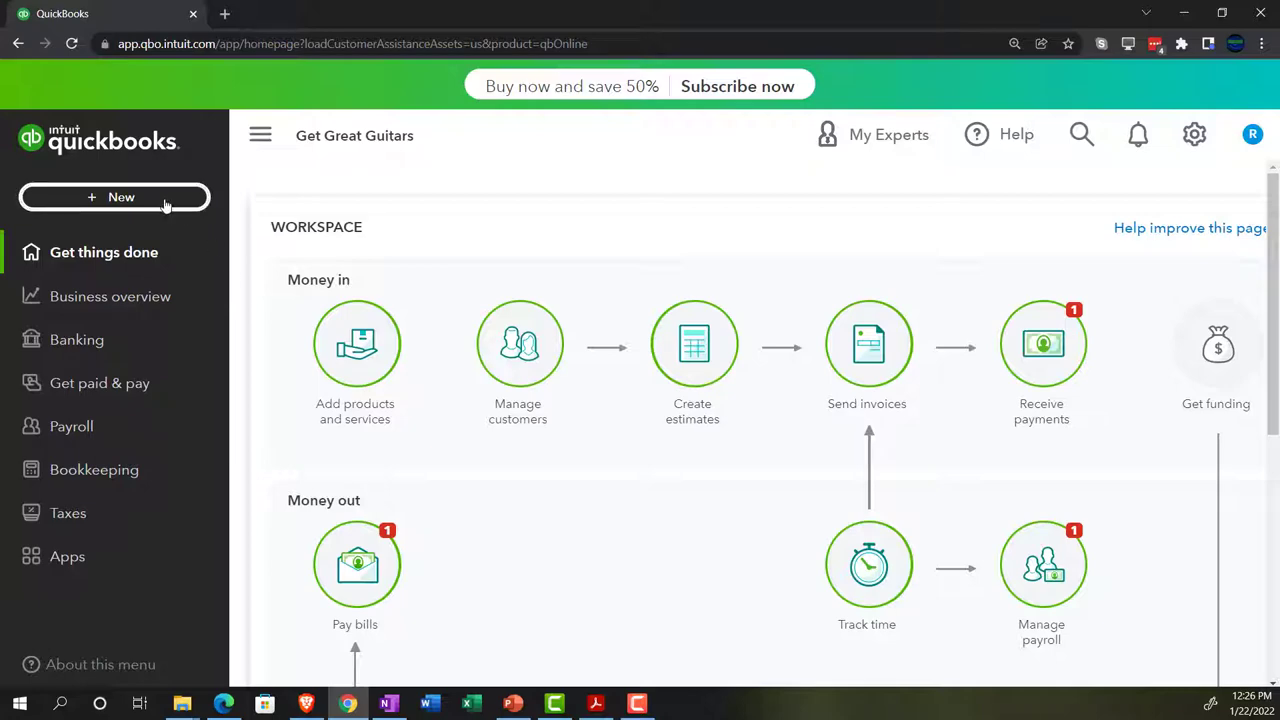
click(165, 200)
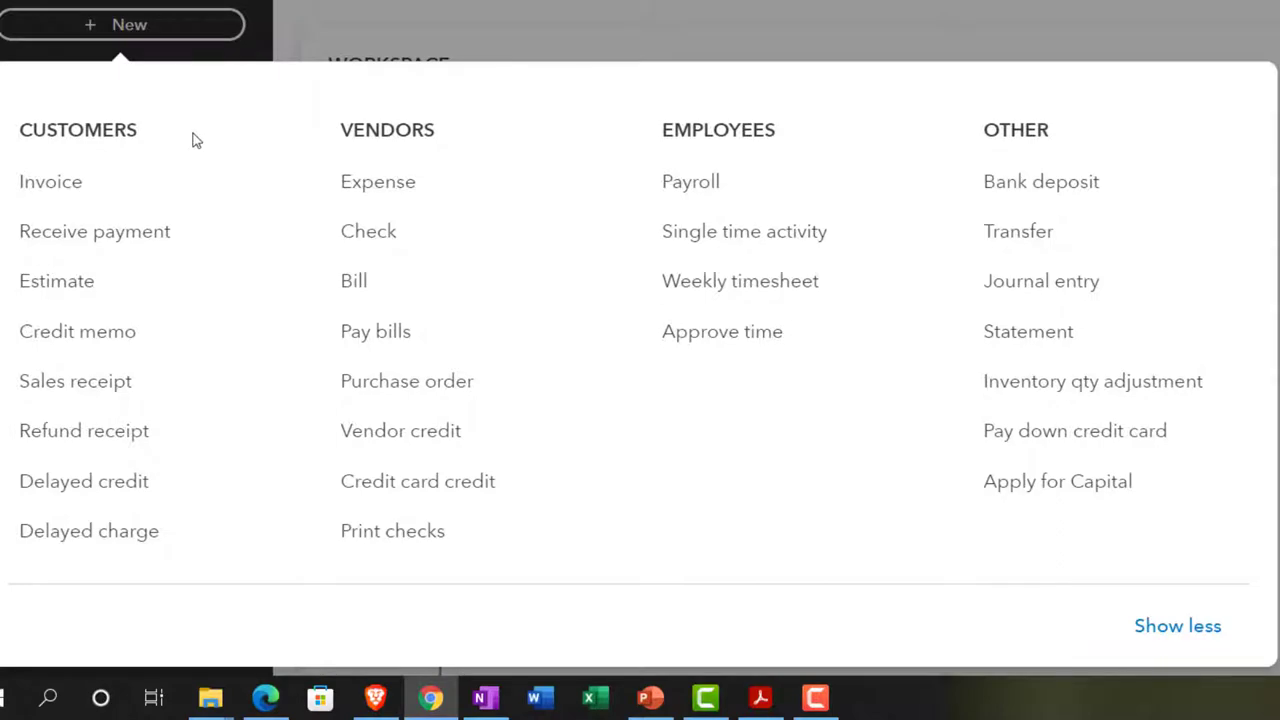
click(612, 3)
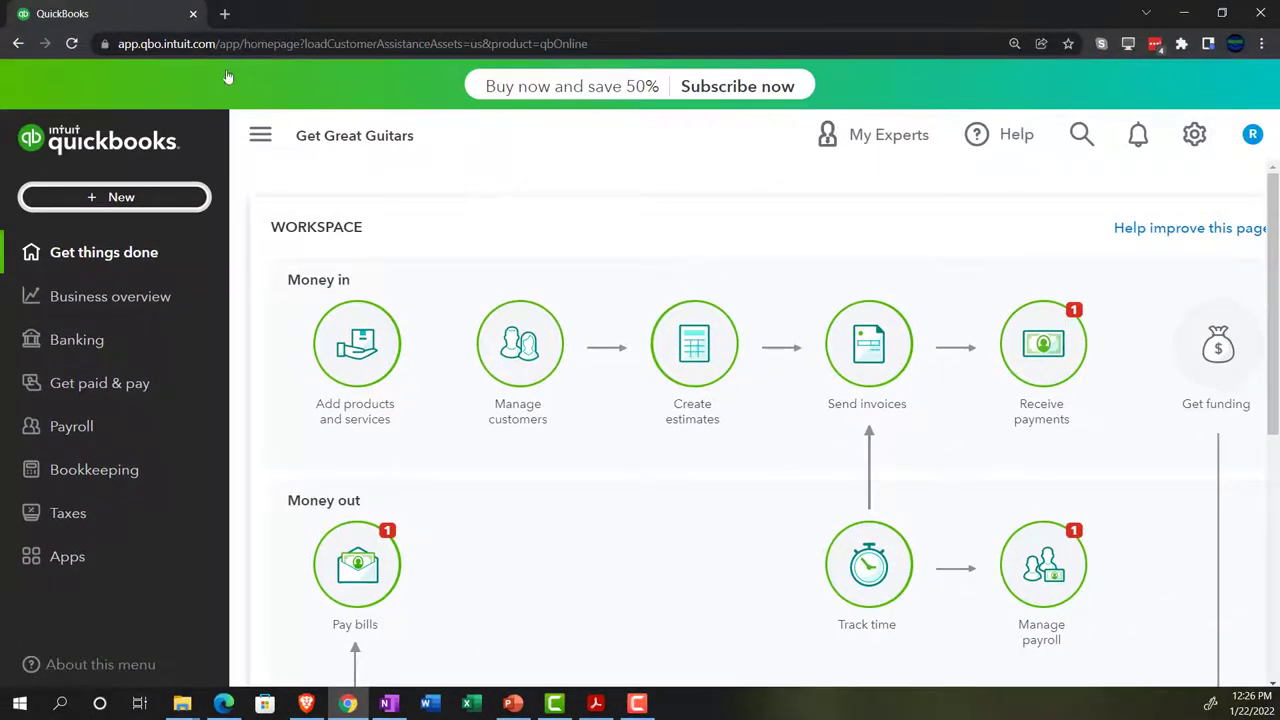
Duplicate the Get Great Guitars browser tab three times.
right_click(147, 14)
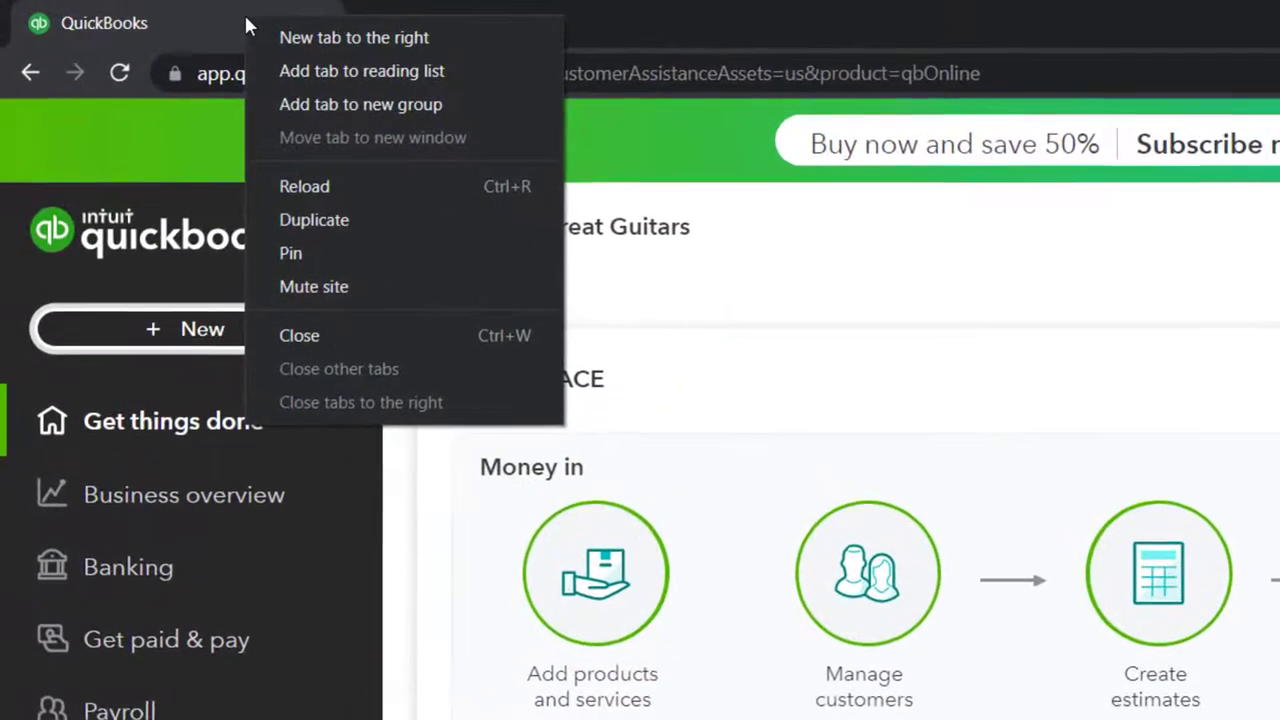
click(313, 220)
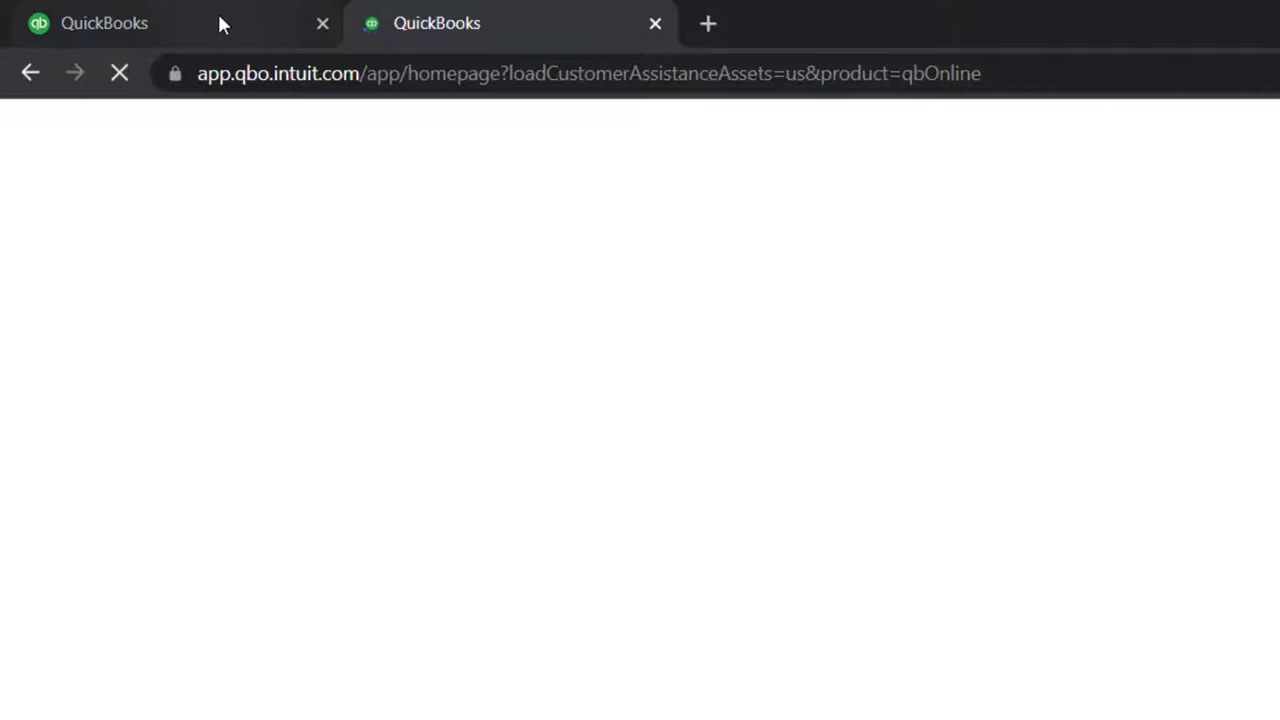
click(219, 17)
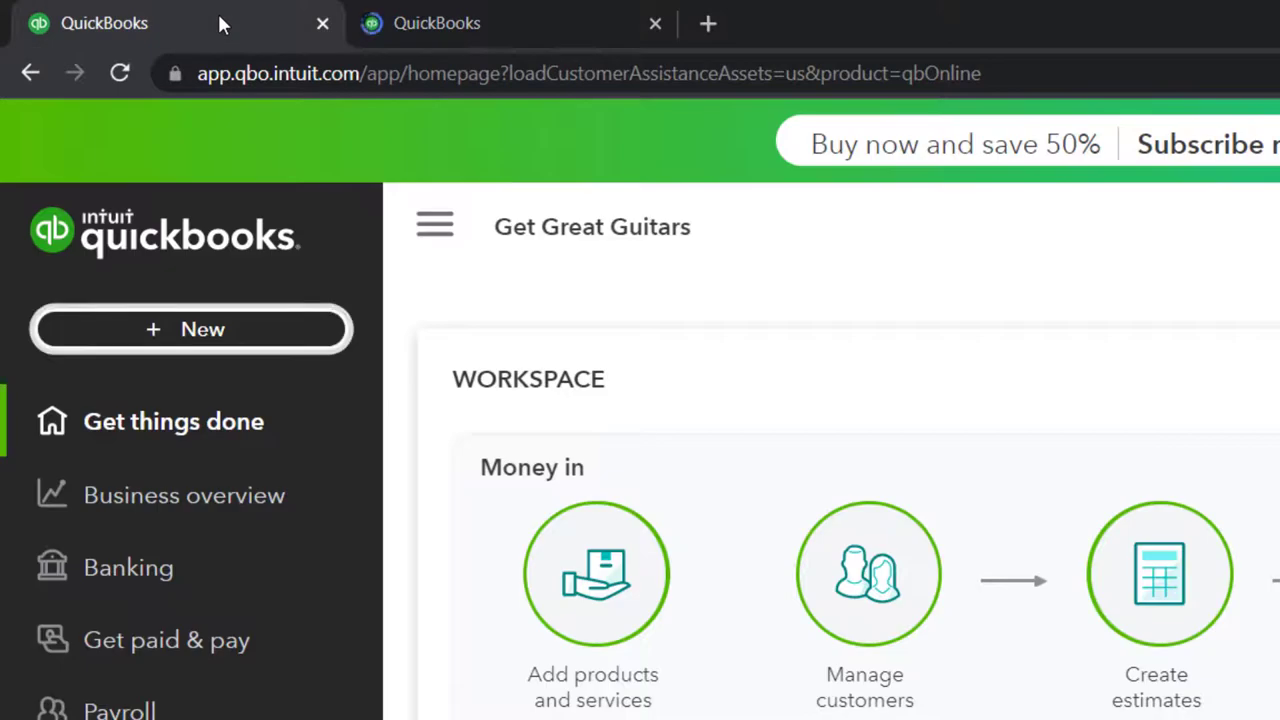
right_click(219, 17)
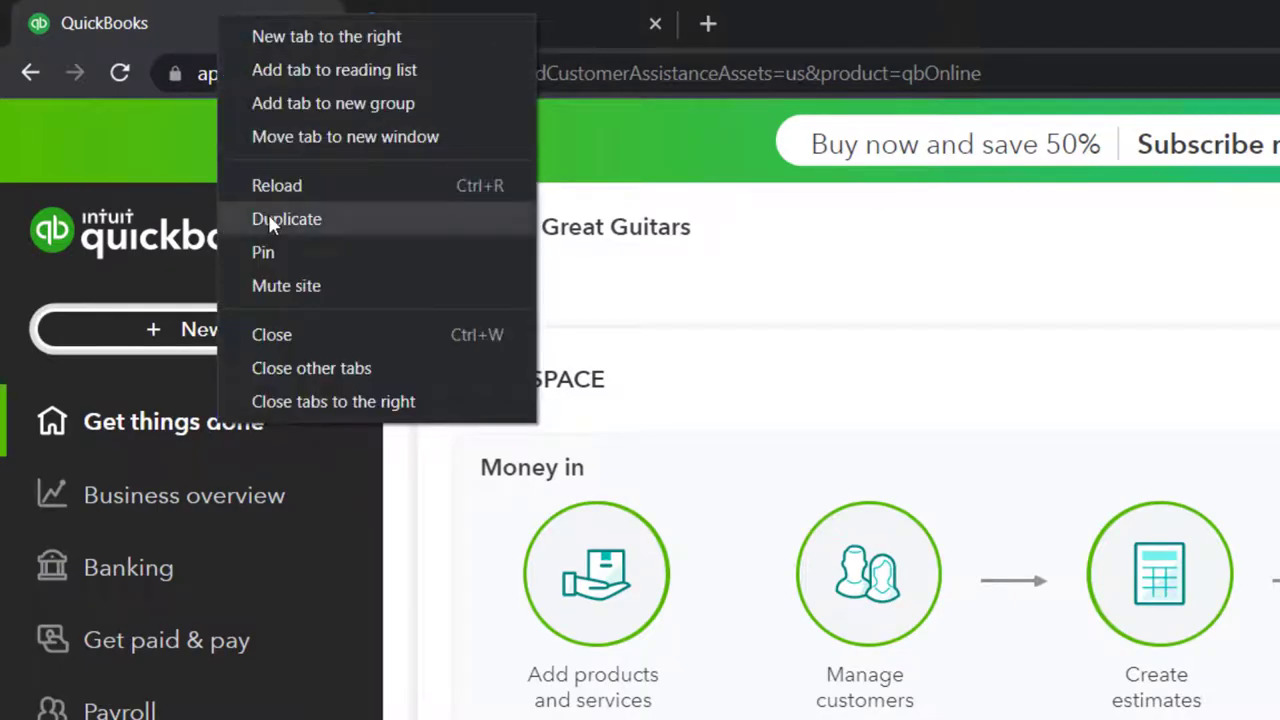
click(269, 217)
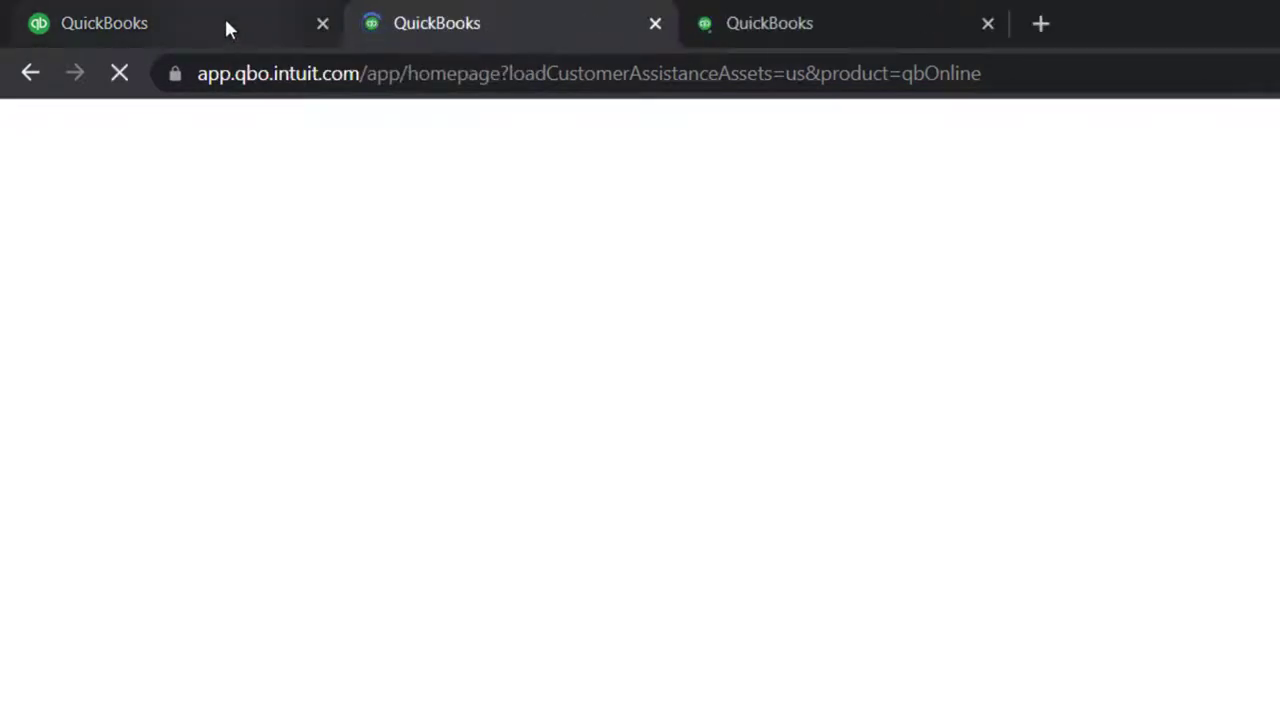
click(224, 15)
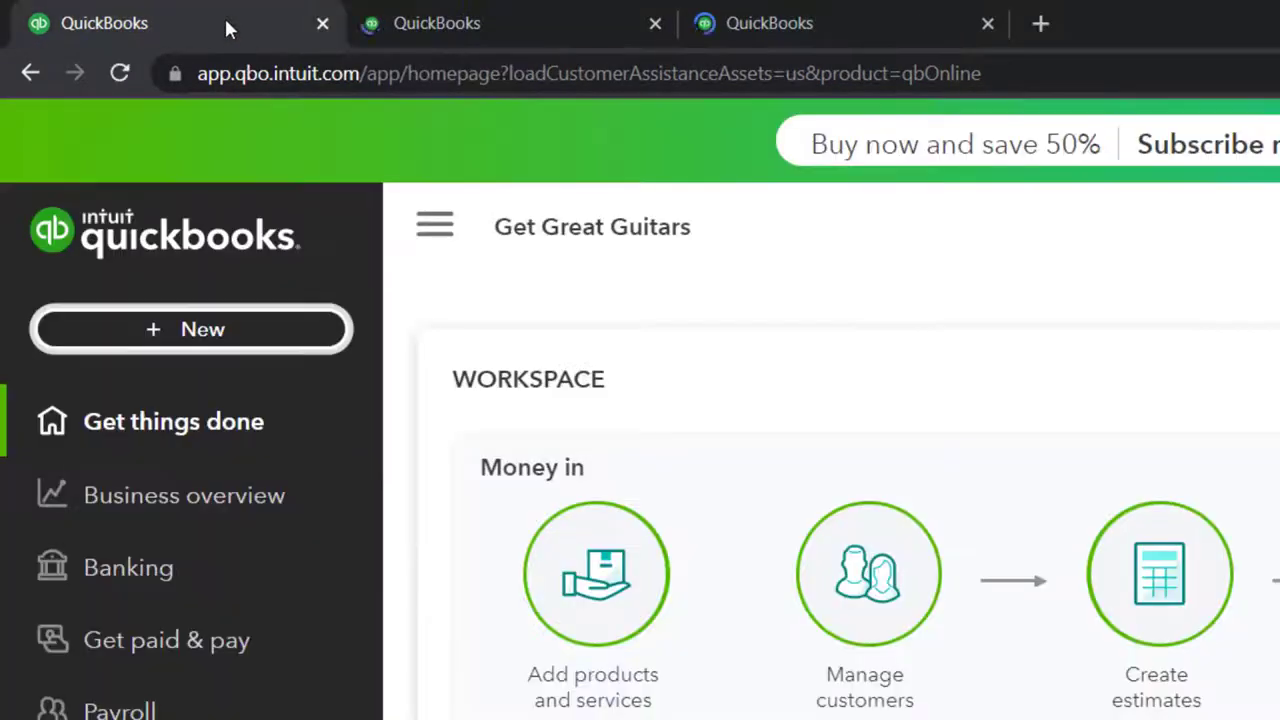
right_click(224, 15)
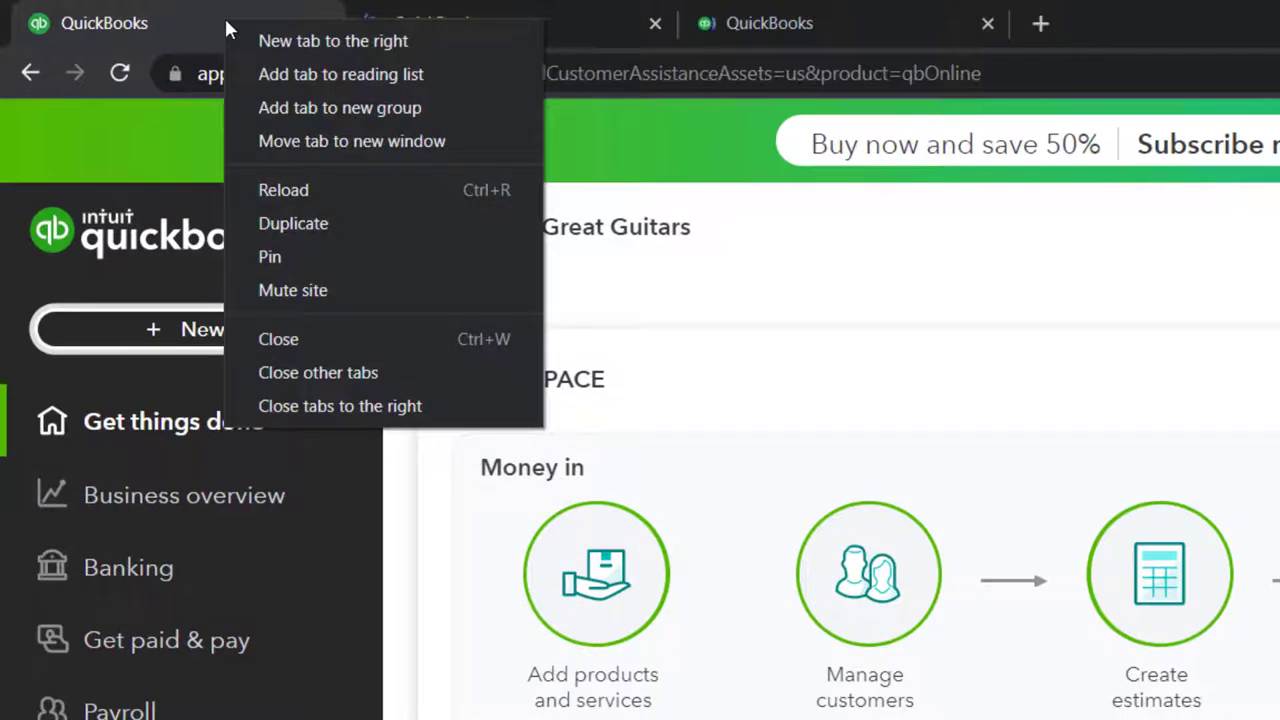
click(287, 220)
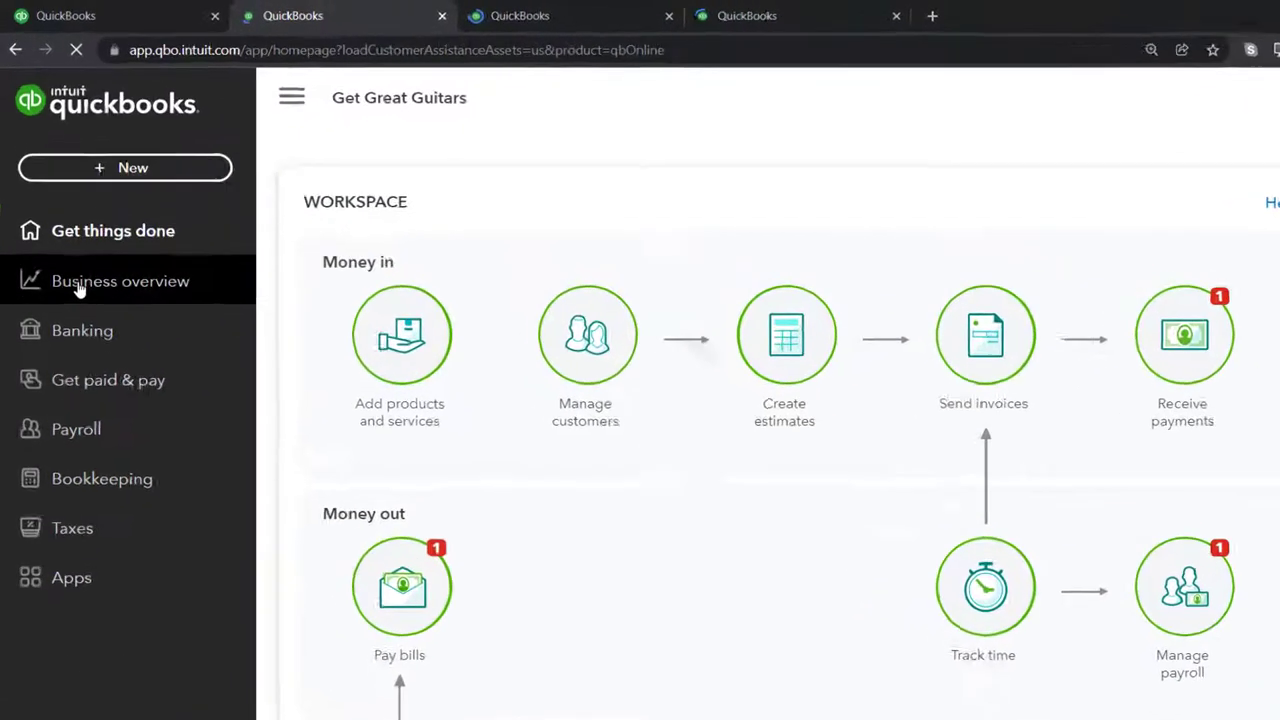
Open the favorite Balance Sheet report in the second browser tab with the navigation hidden, also opening the sample company's reports in Edge.
click(80, 288)
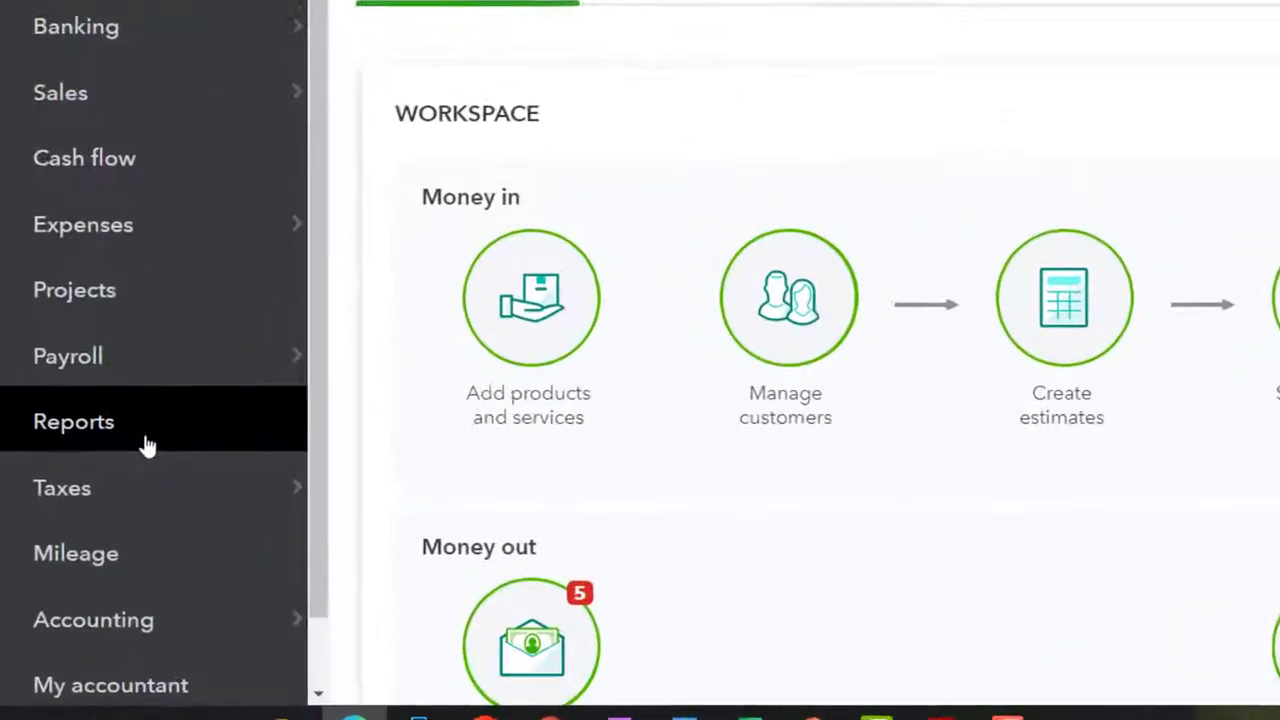
click(185, 398)
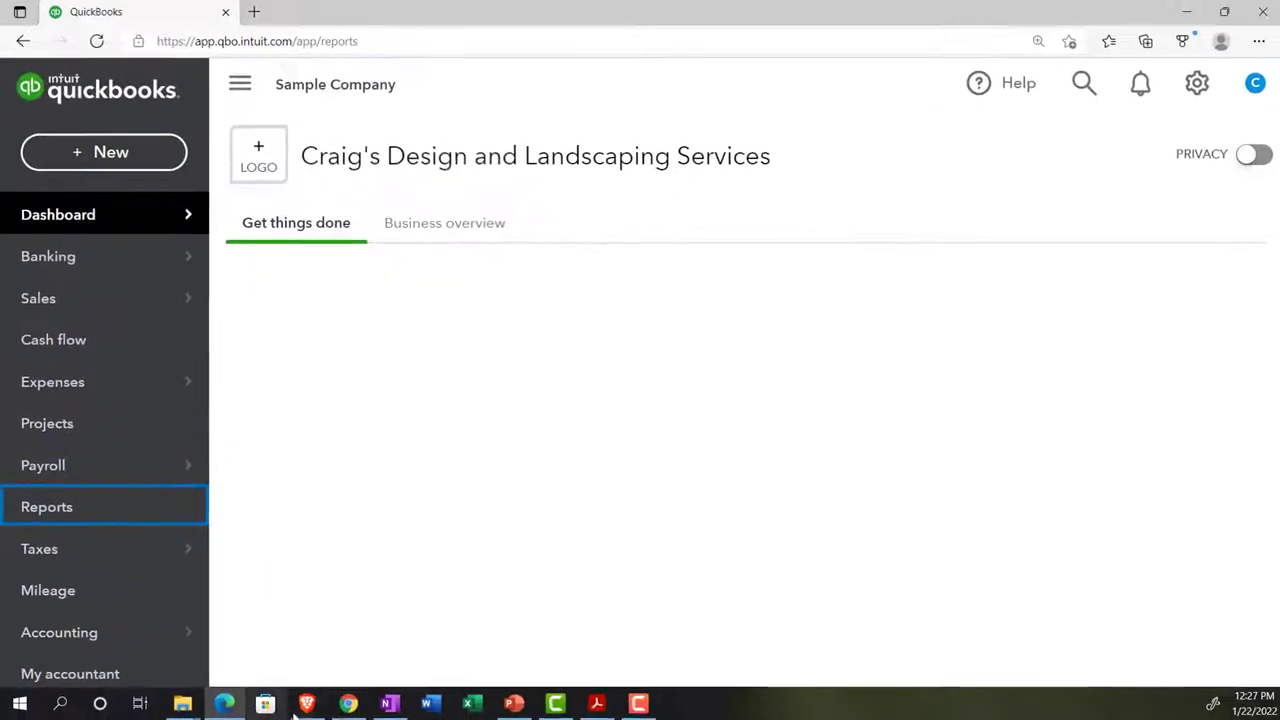
click(348, 704)
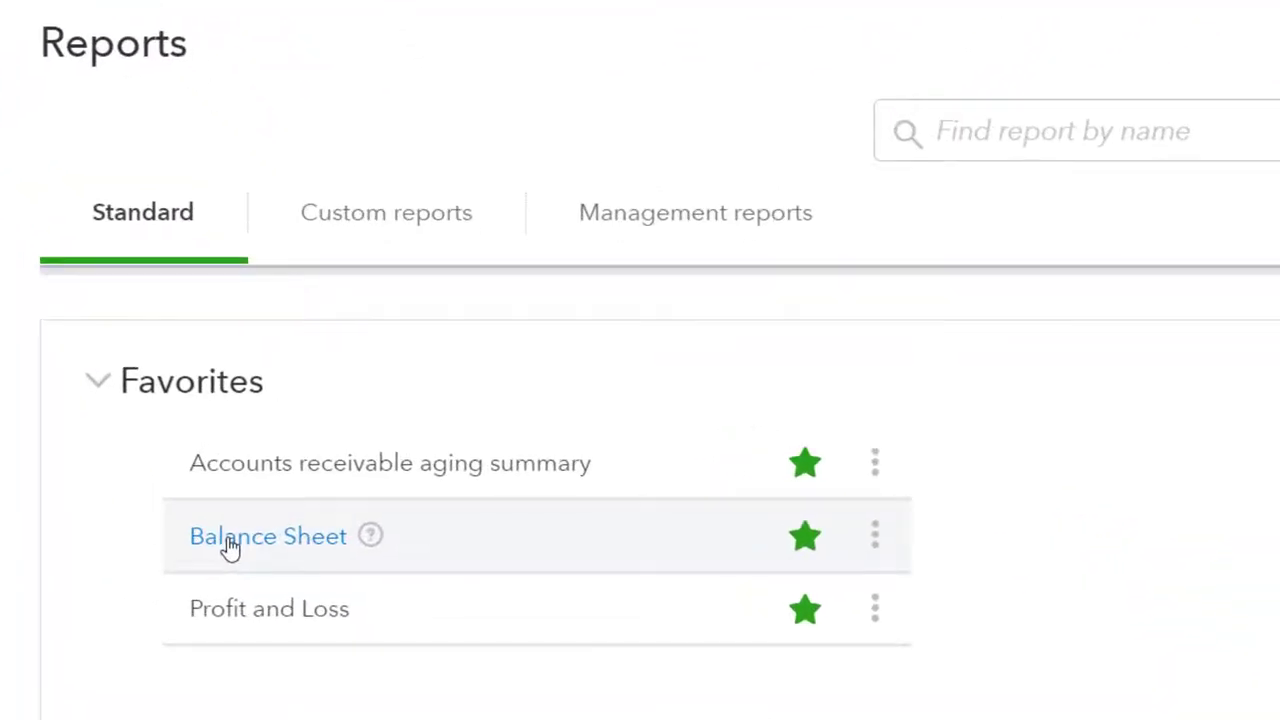
click(230, 545)
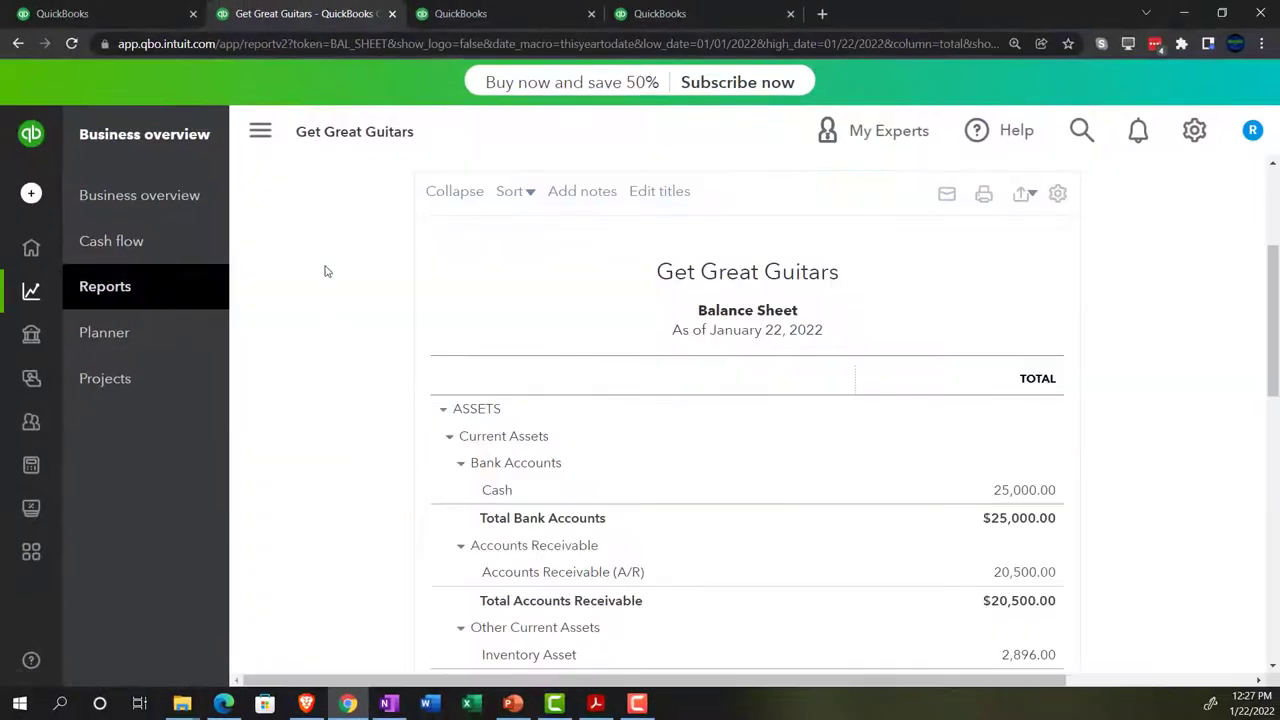
click(262, 132)
Set the Balance Sheet report period to 01/01/2021 through 12/31/2021 and run the report.
scroll(281, 390, up, 2)
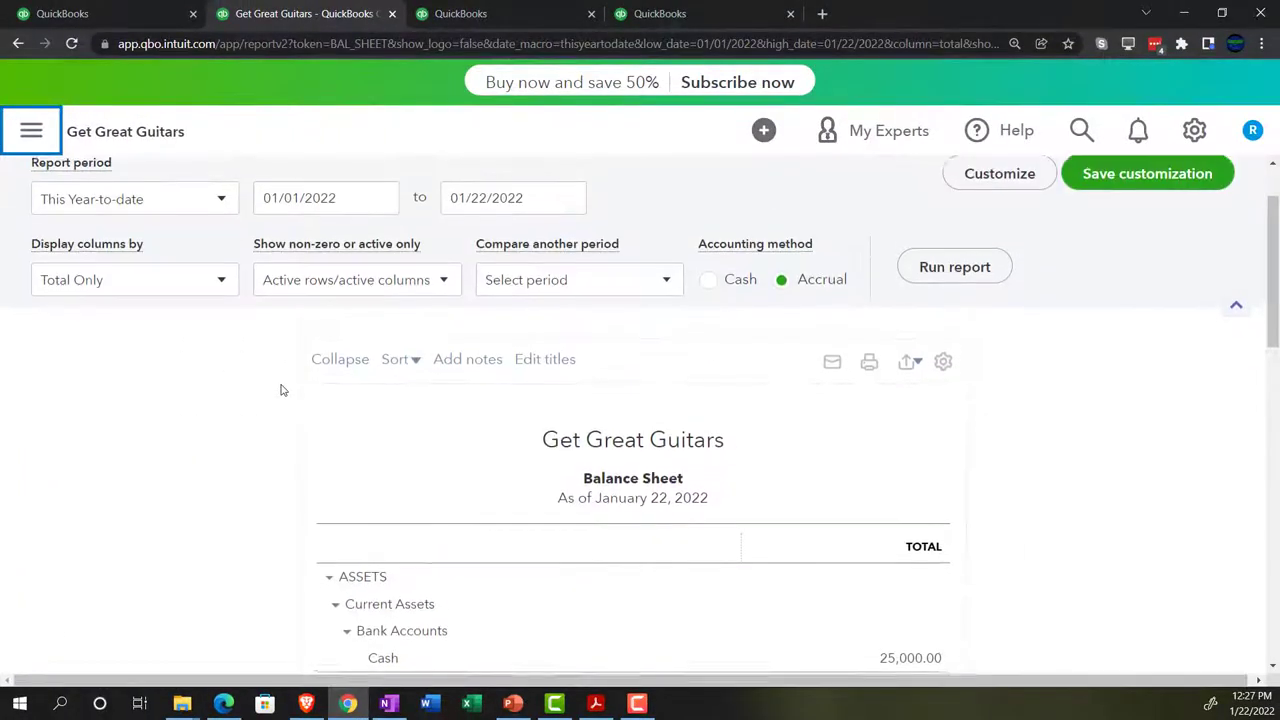
scroll(281, 390, up, 2)
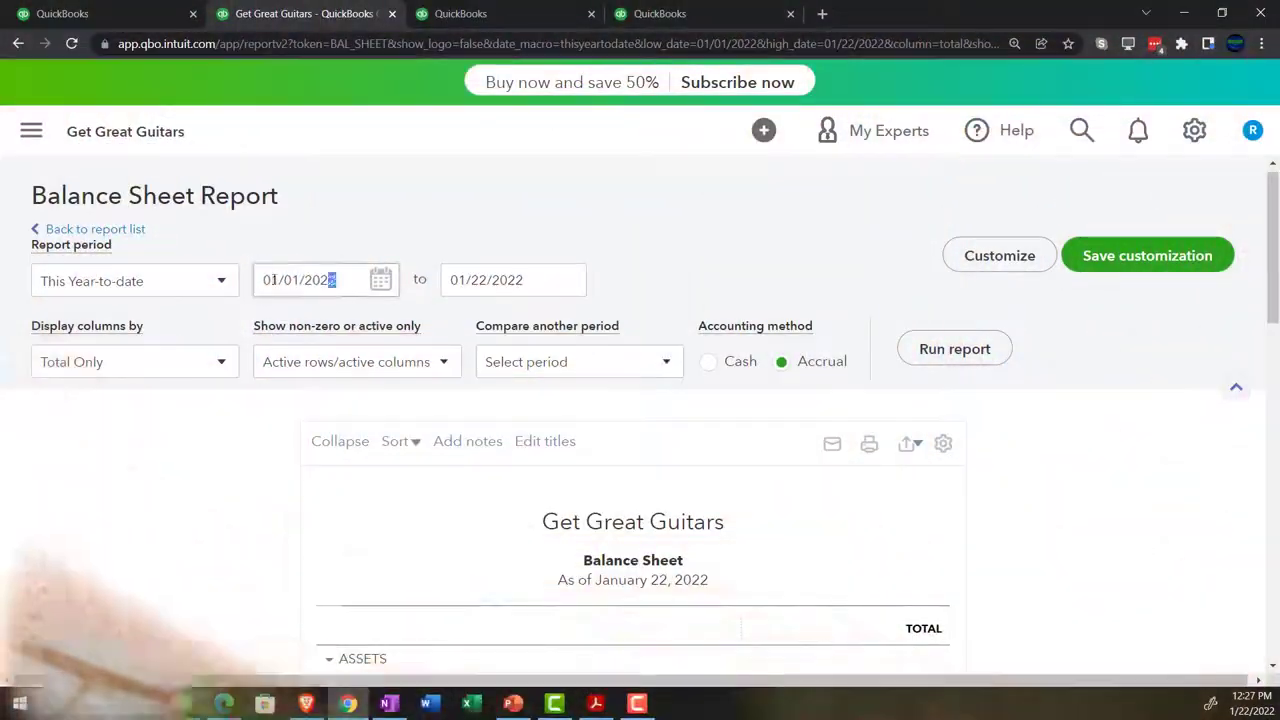
drag(338, 280, 235, 283)
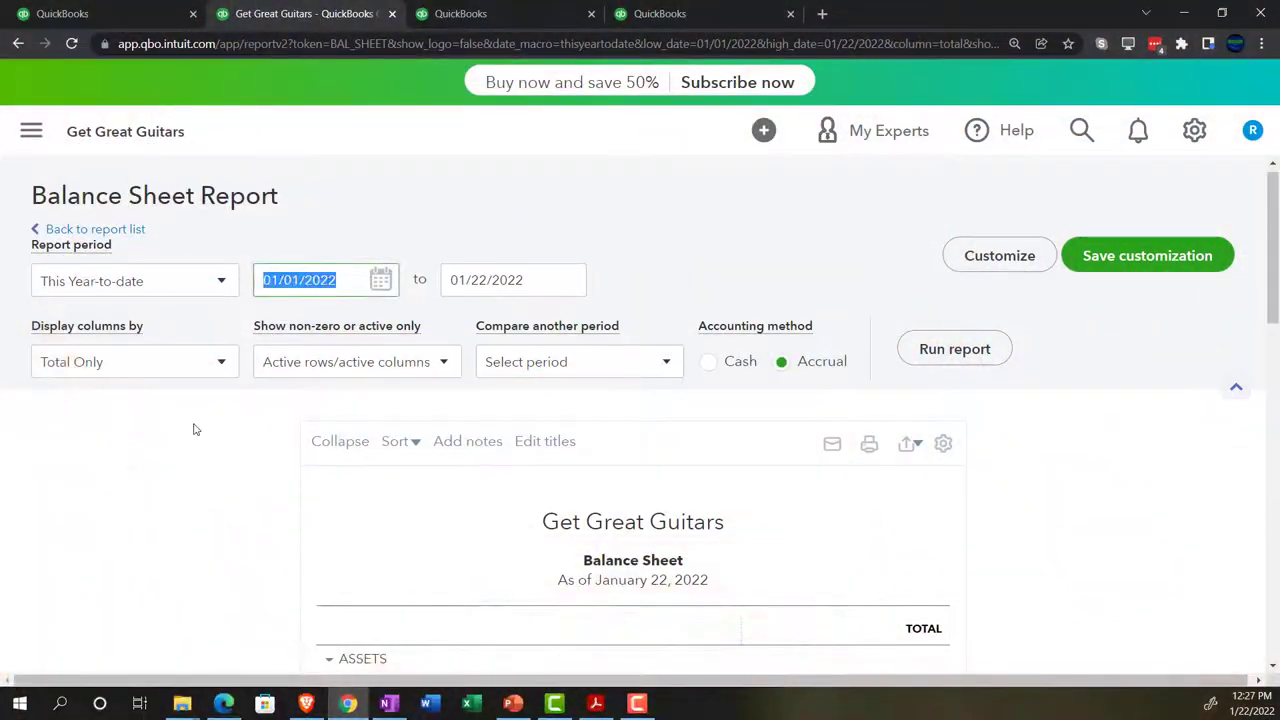
text(010121)
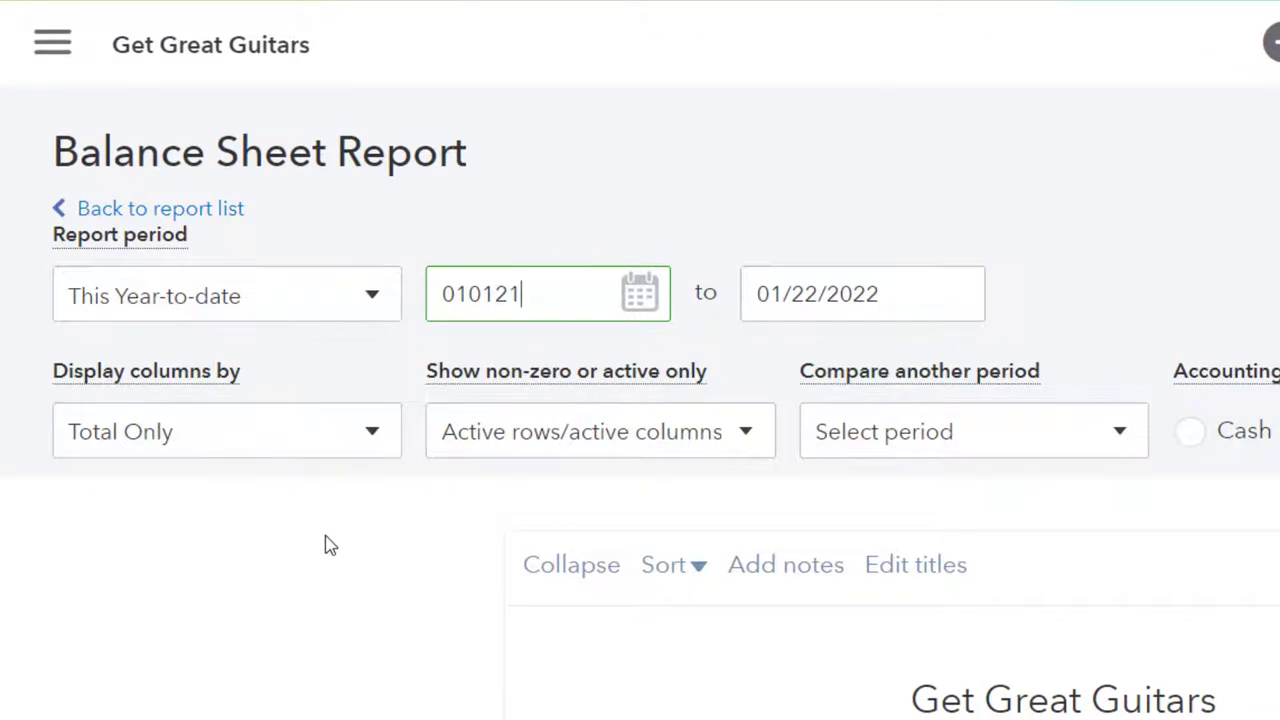
key(Tab)
text(123121)
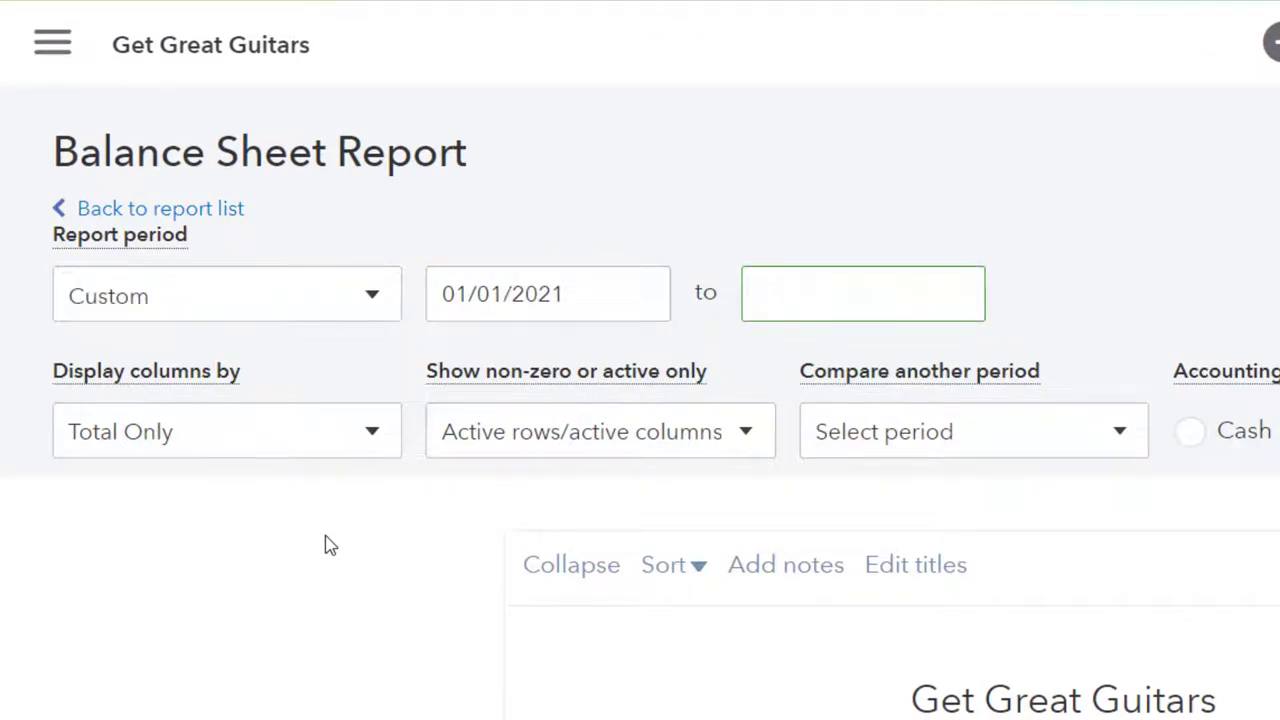
click(791, 312)
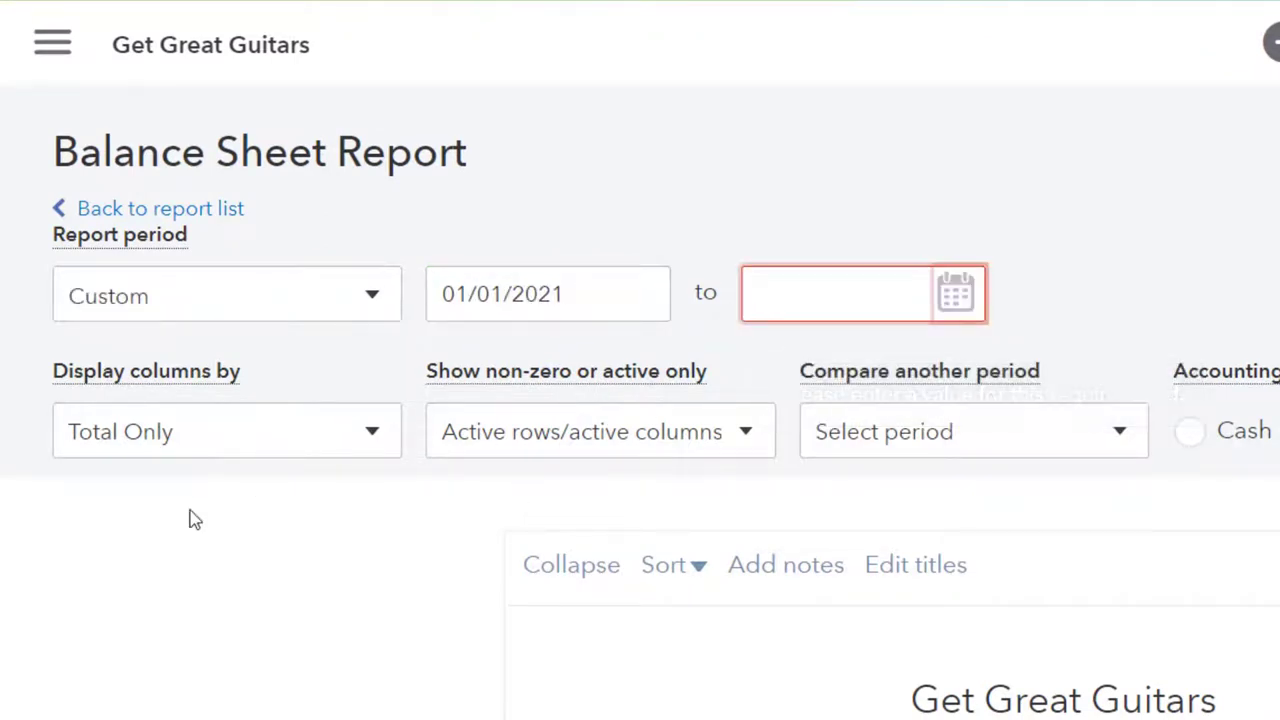
text(12/31/2021)
key(Tab)
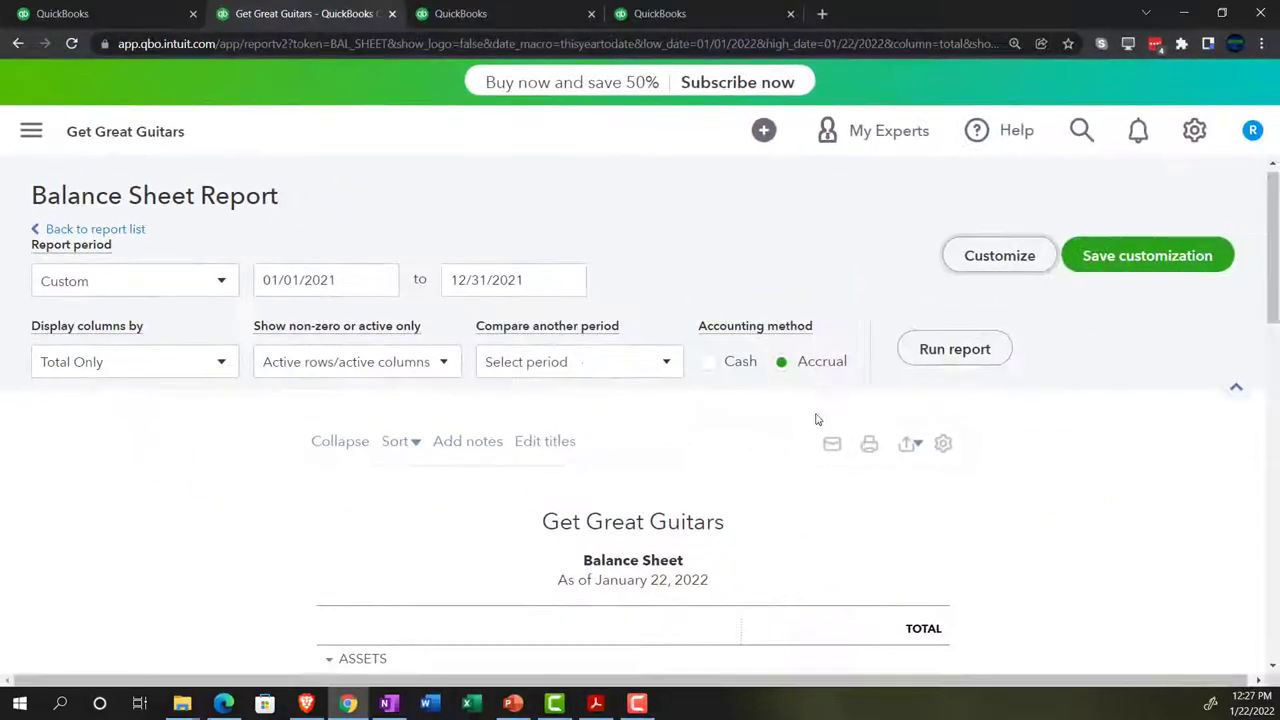
click(921, 350)
scroll(890, 370, down, 3)
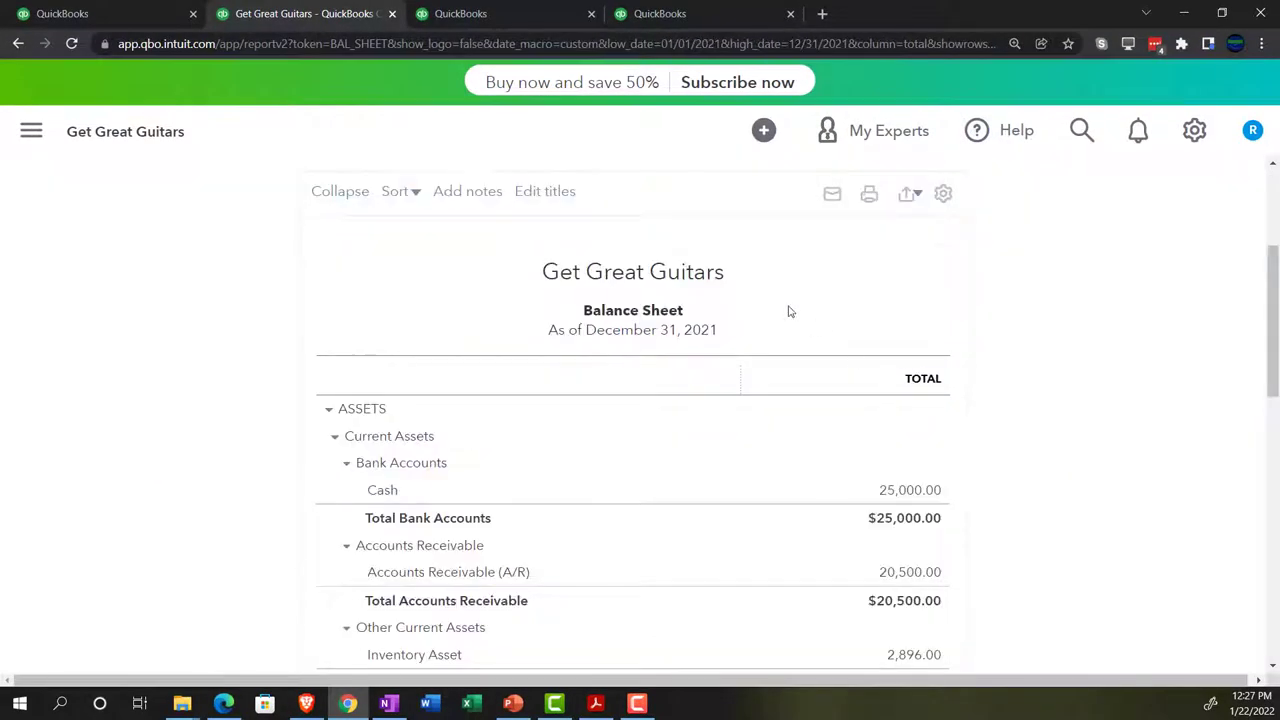
Open the favorite Profit and Loss report in the third browser tab with the navigation hidden.
click(494, 14)
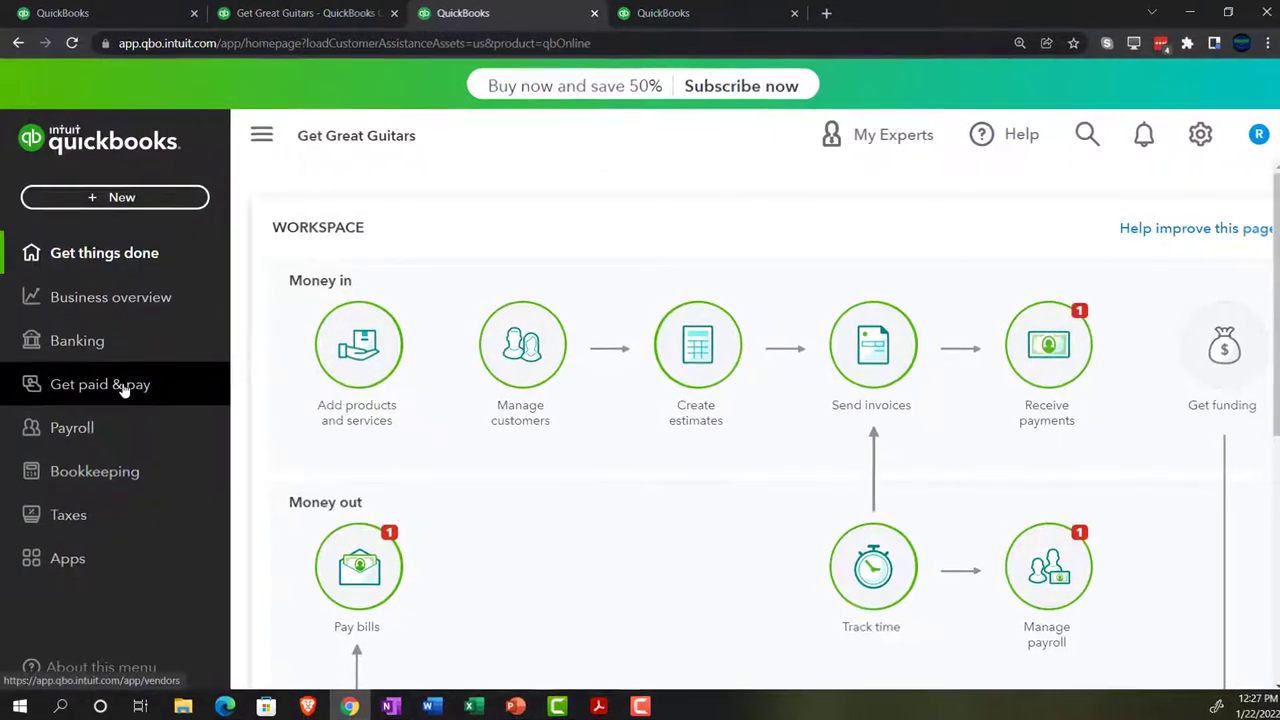
click(105, 297)
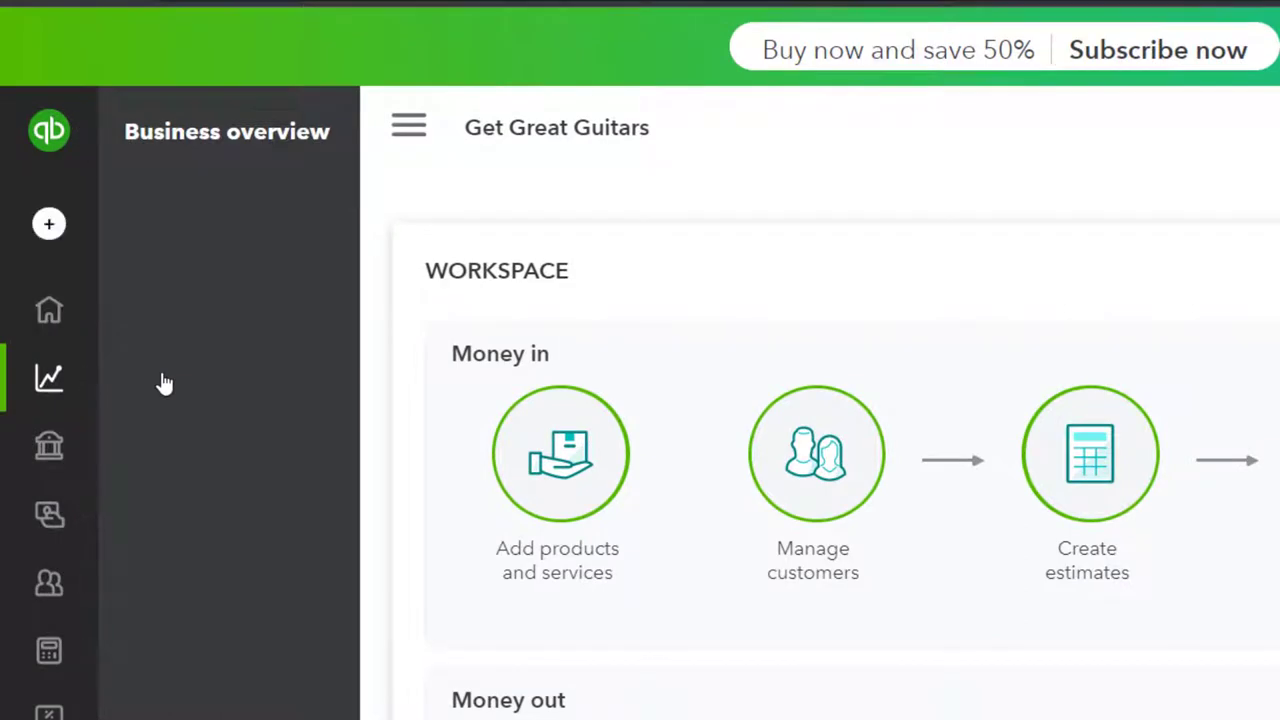
click(164, 381)
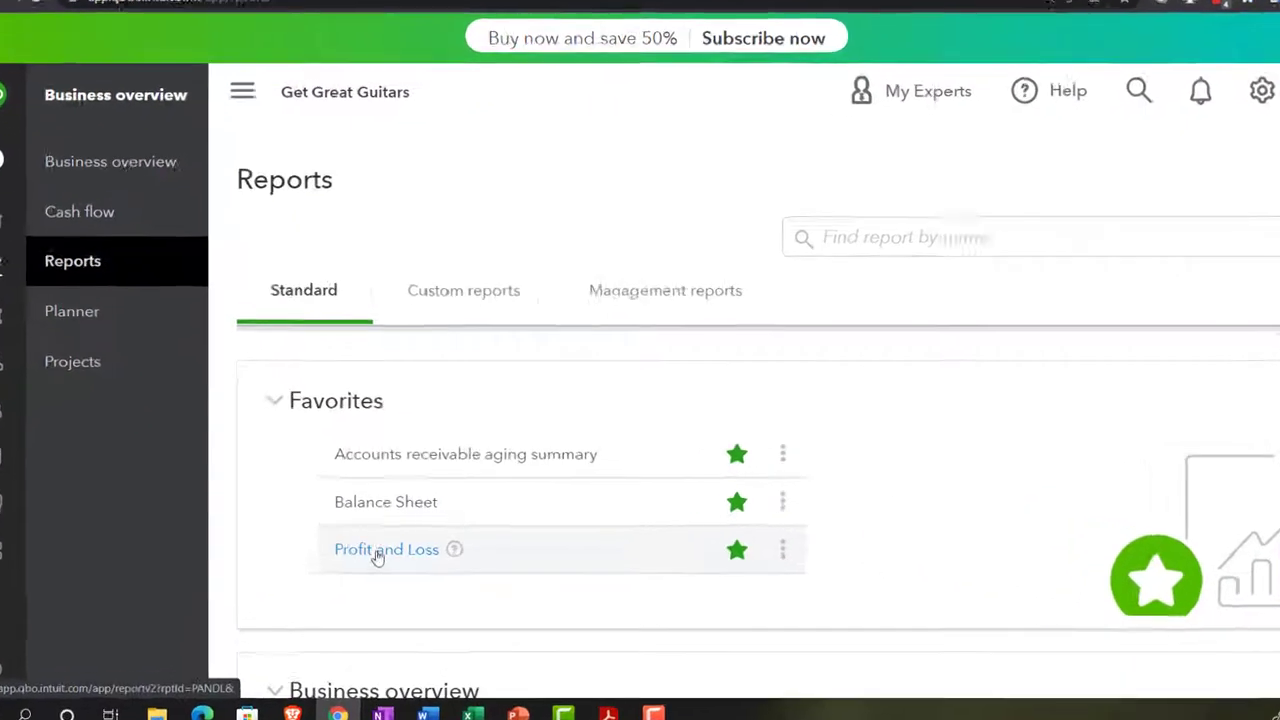
click(378, 552)
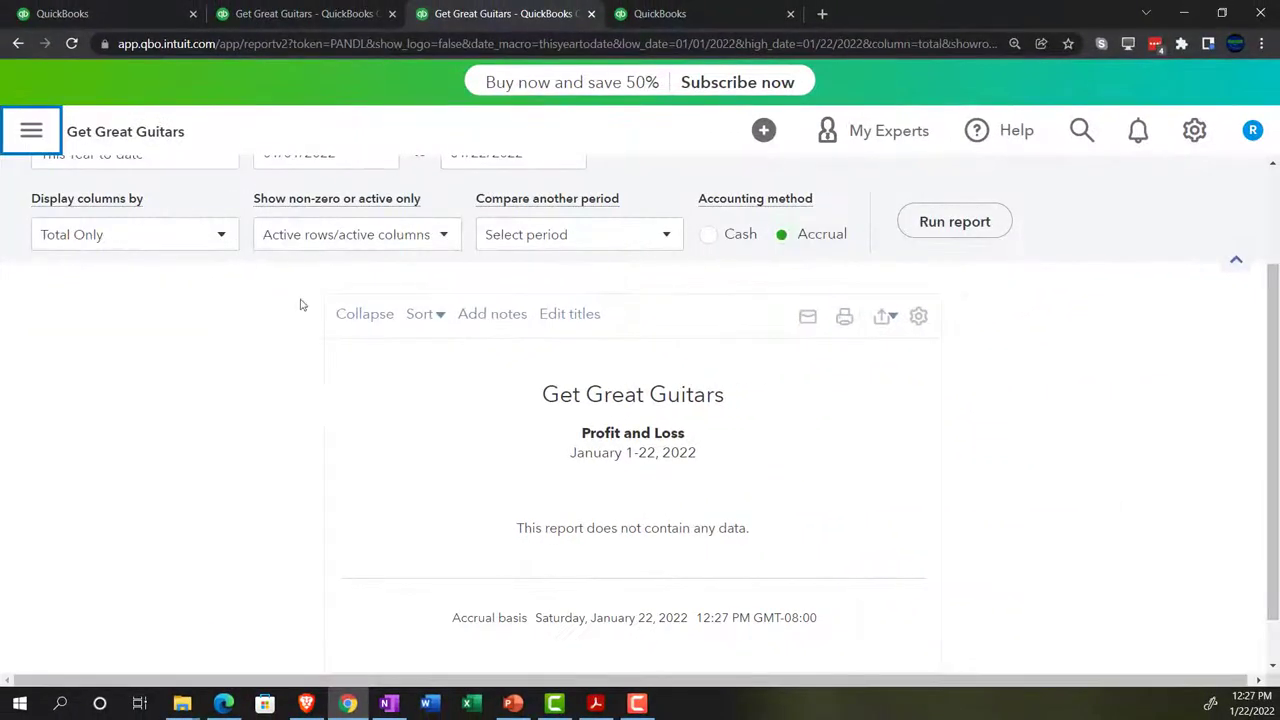
scroll(306, 391, up, 1)
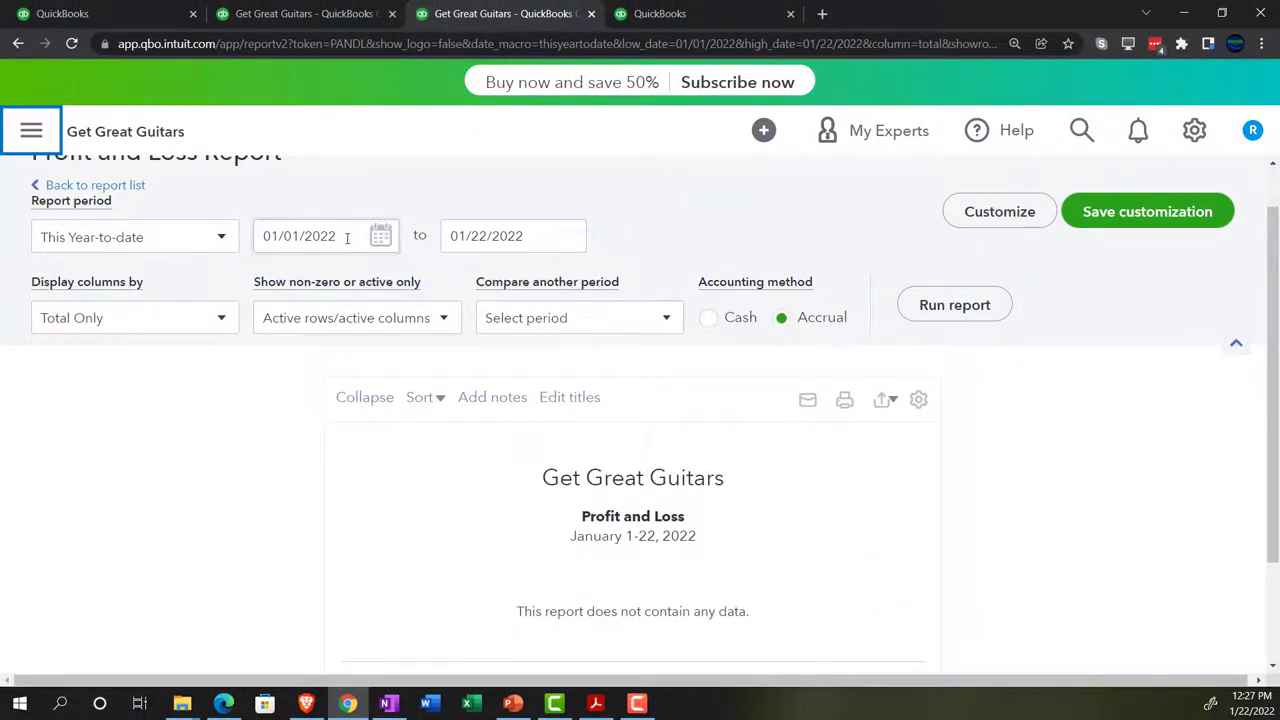
Set the Profit and Loss report period to 01/01/2021 through 12/31/2021 and run the report.
click(347, 237)
text(010121)
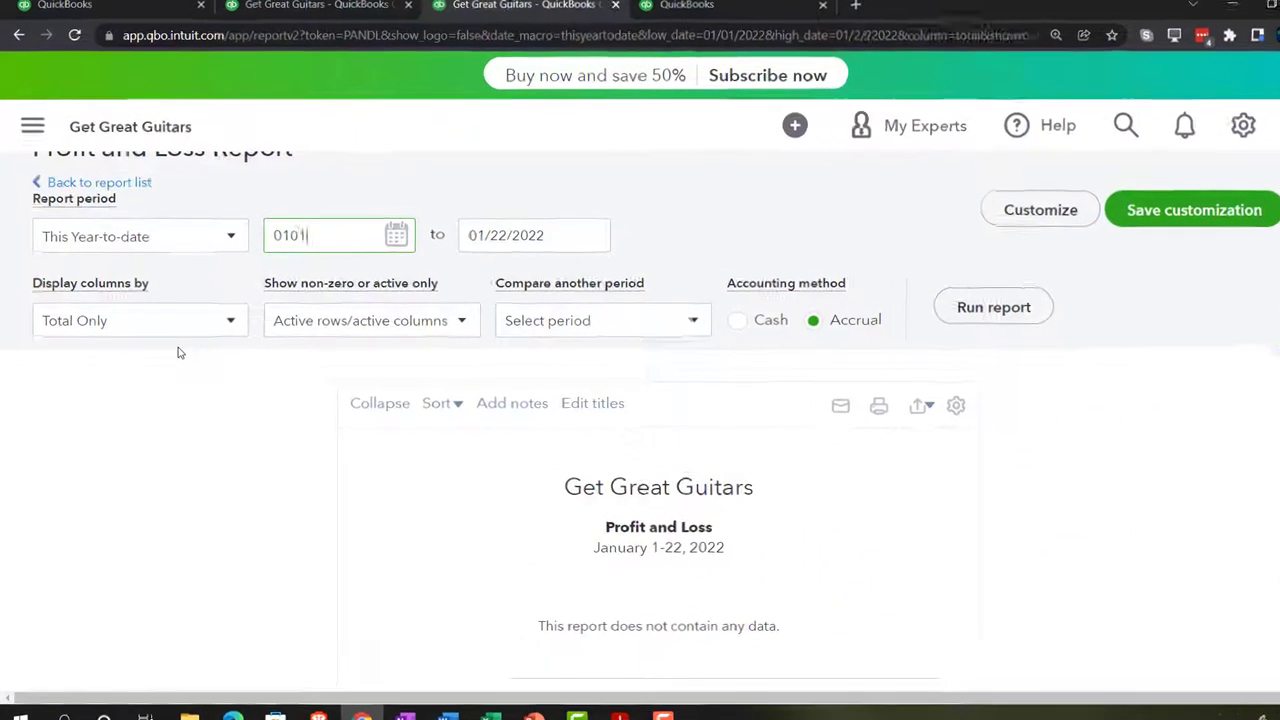
key(Tab)
text(12/31/2021)
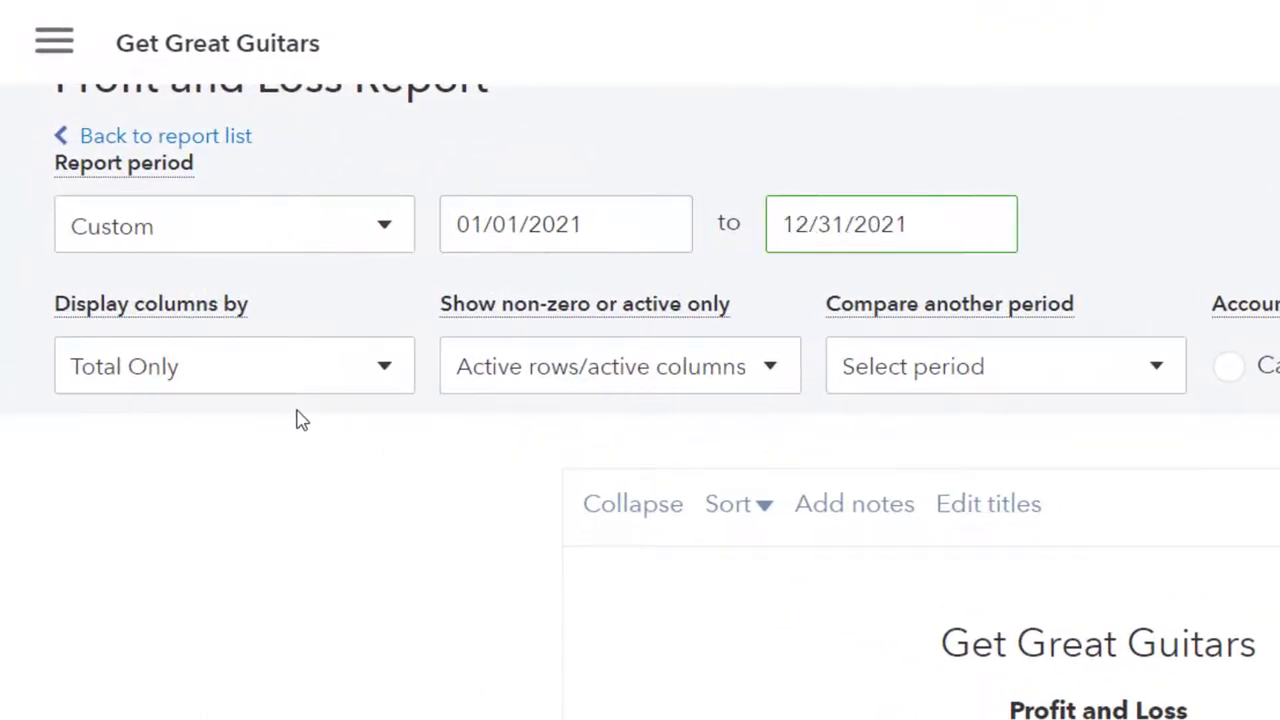
key(Tab)
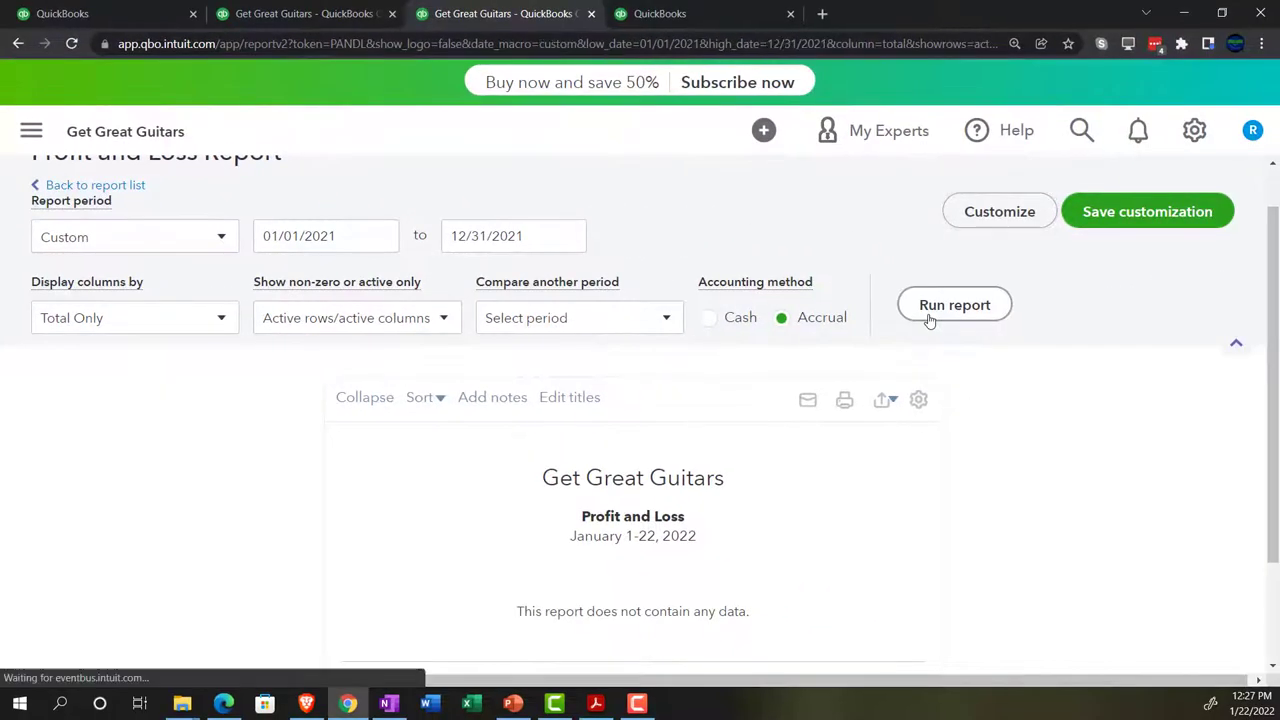
click(930, 318)
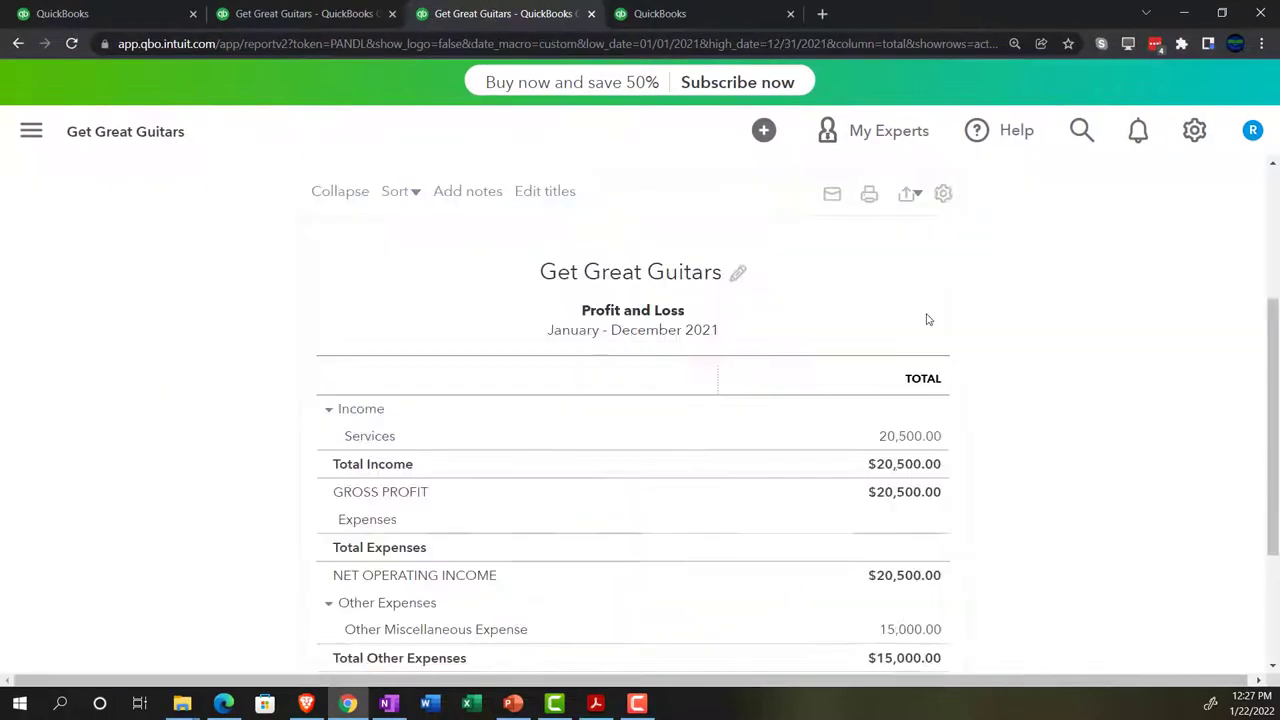
Find and open the Trial Balance report in the fourth browser tab, with the navigation hidden.
click(675, 14)
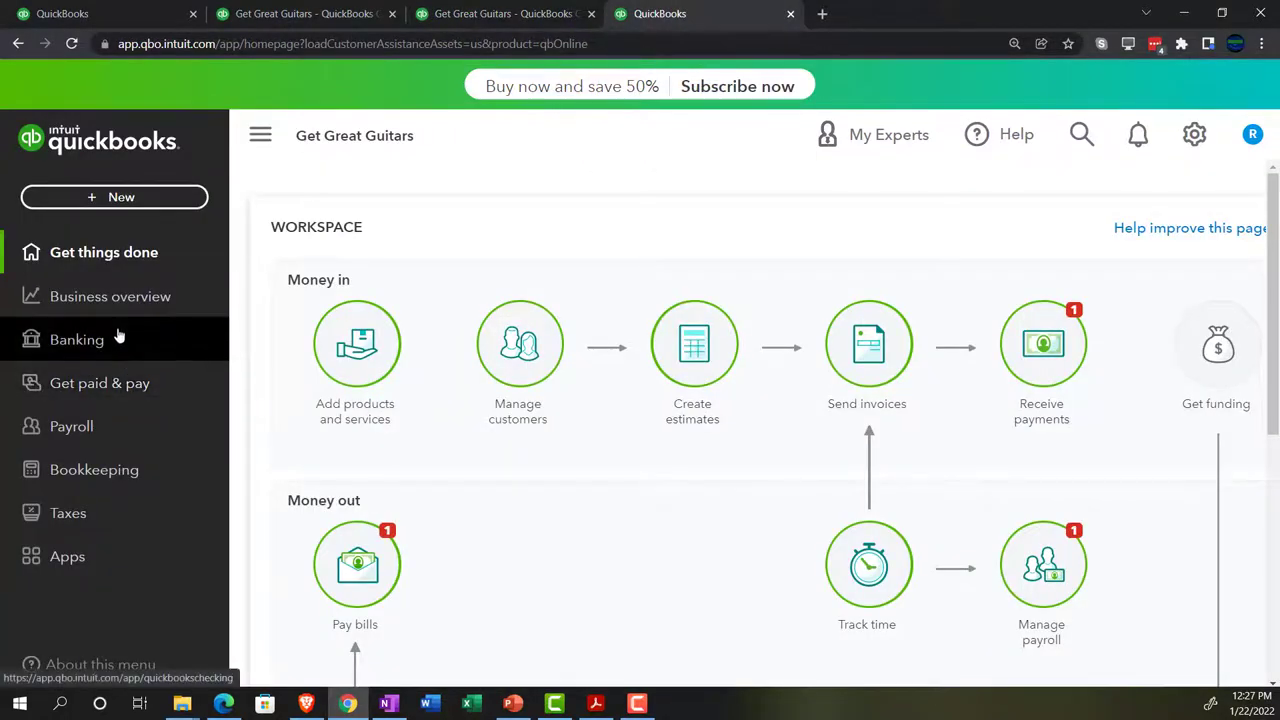
click(106, 300)
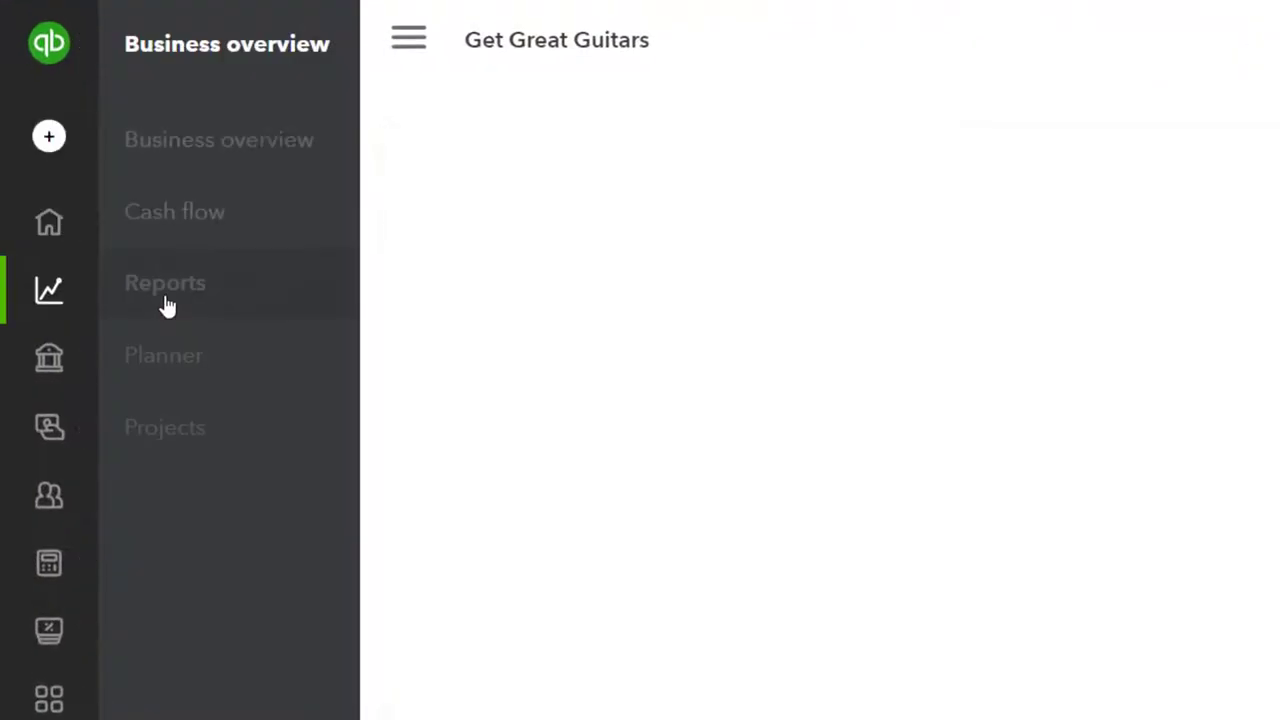
click(165, 303)
click(940, 266)
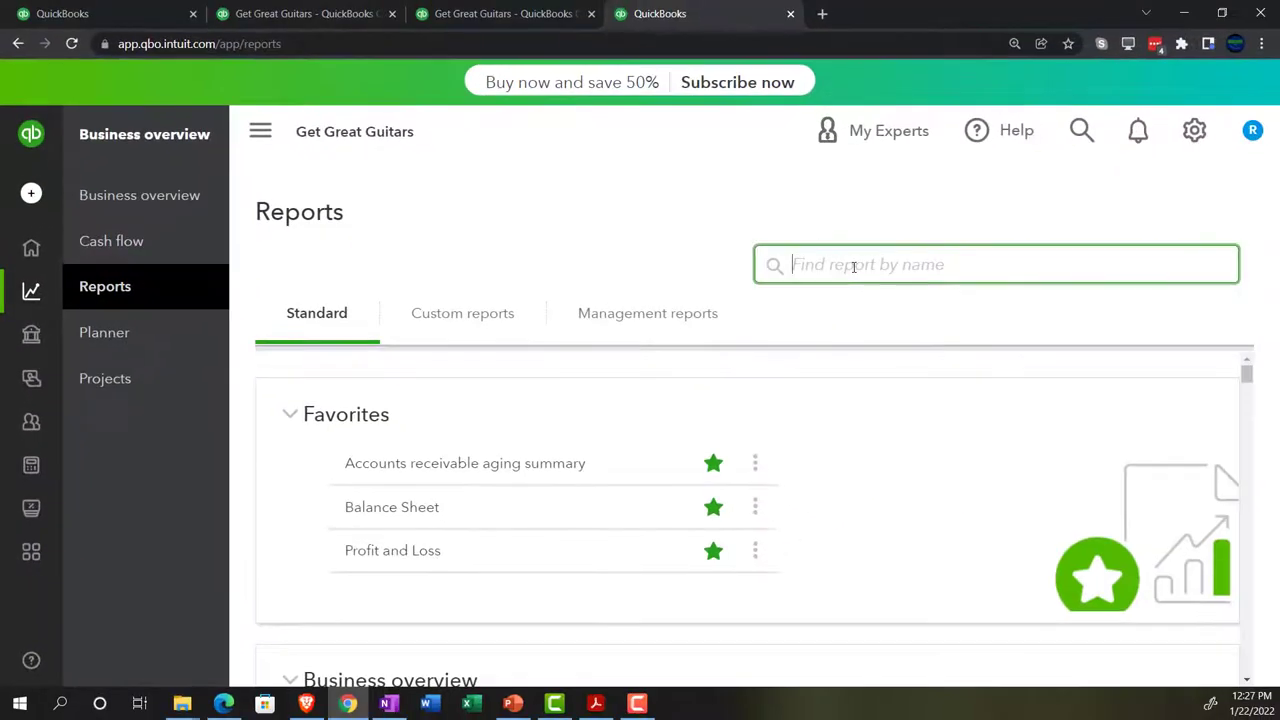
text(Tria)
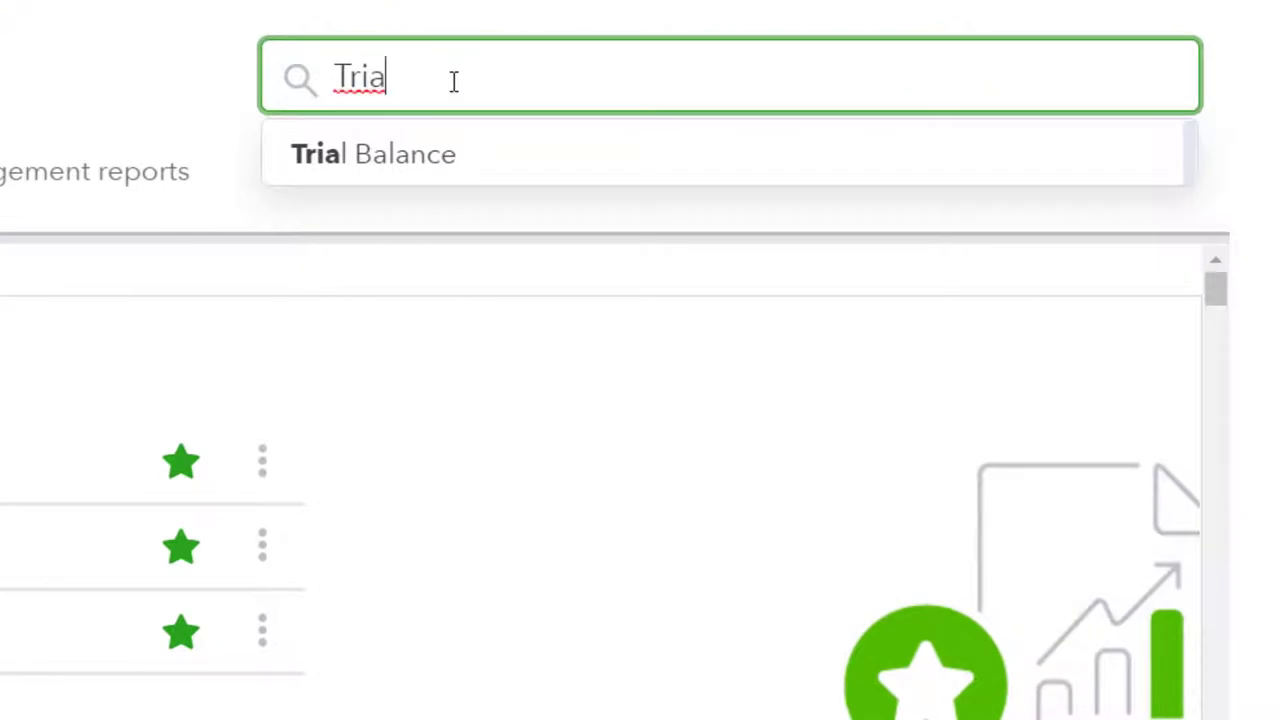
click(424, 157)
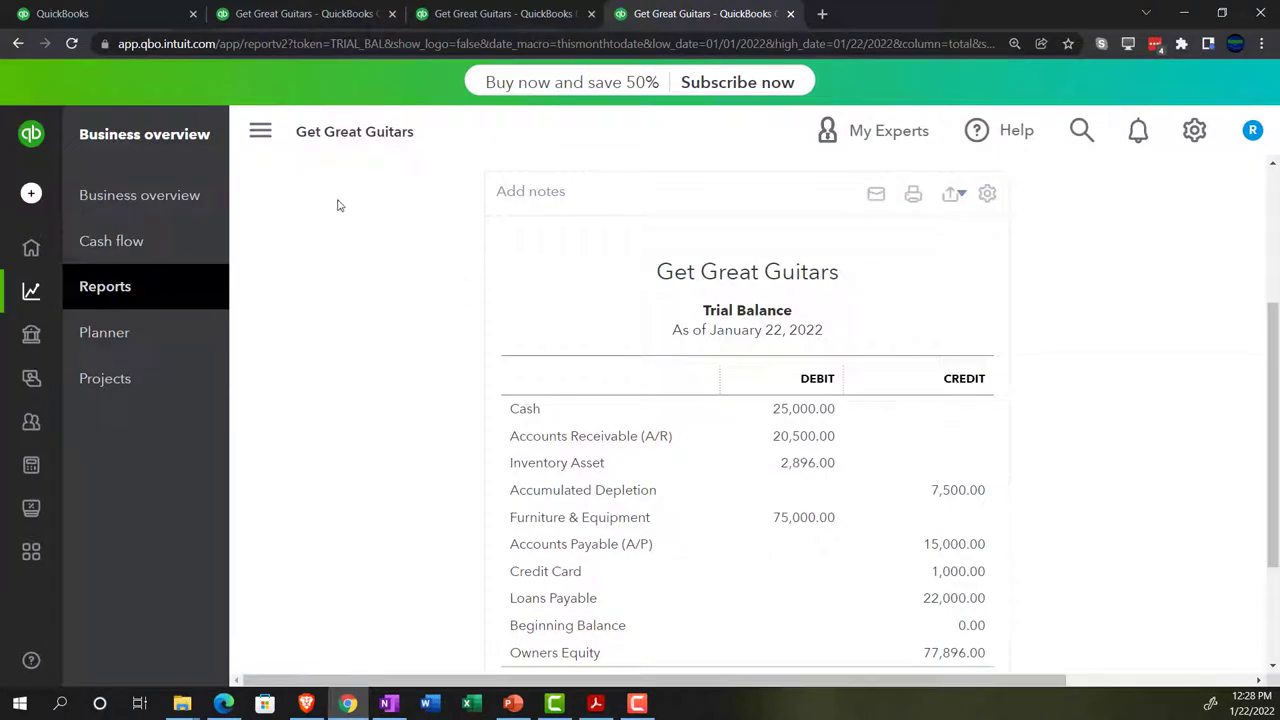
click(262, 137)
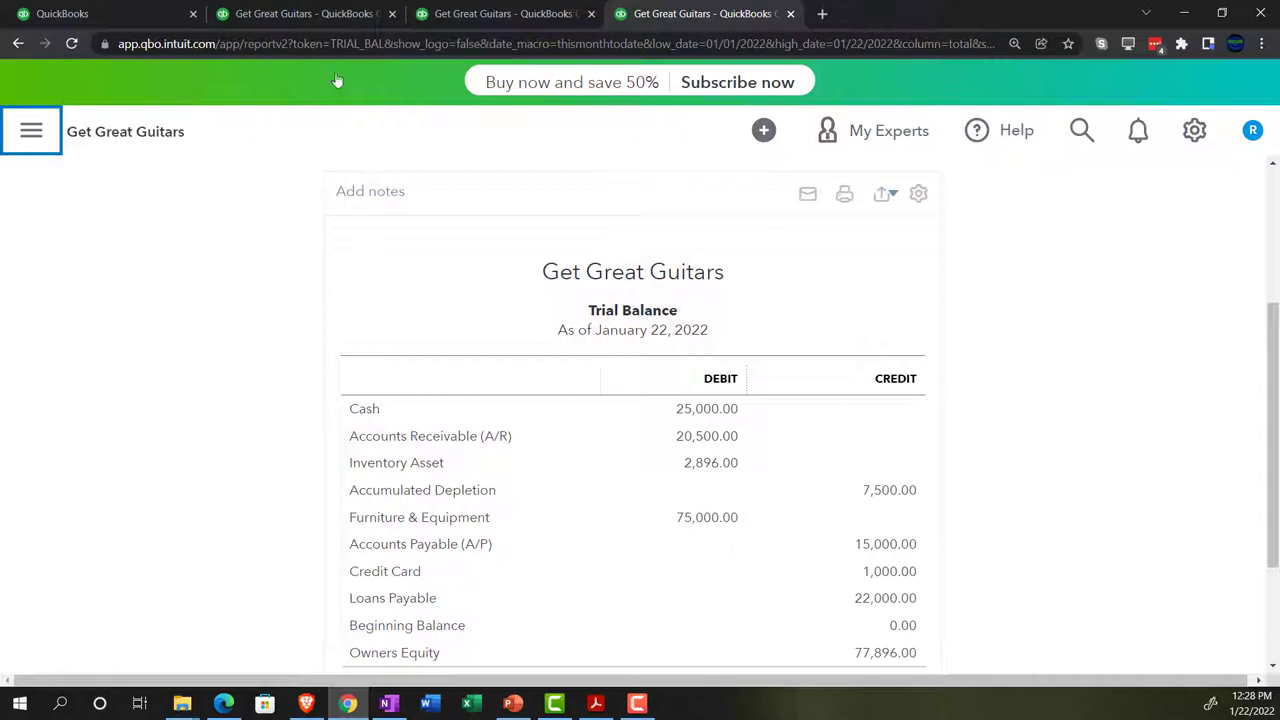
Review the December 31, 2021 Balance Sheet from assets to equity, consulting the Beginning Balances Trial Balance PDF in Acrobat Reader.
click(331, 18)
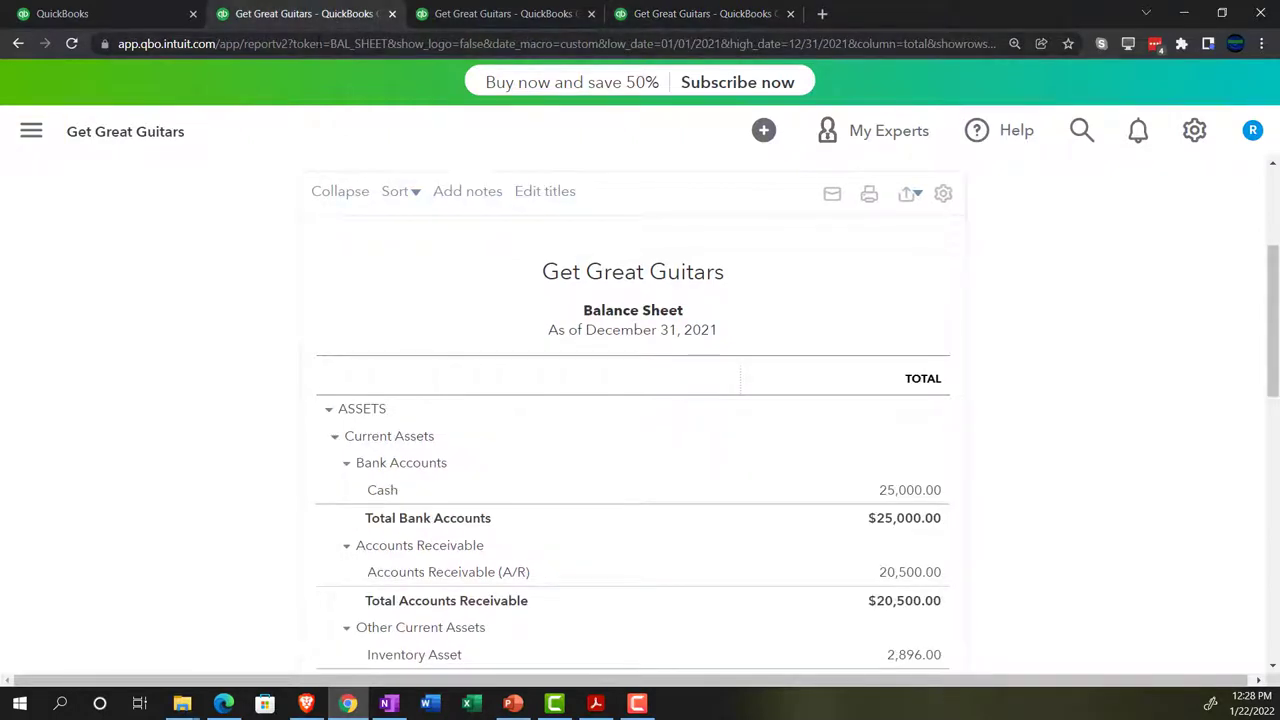
key(ctrl+plus)
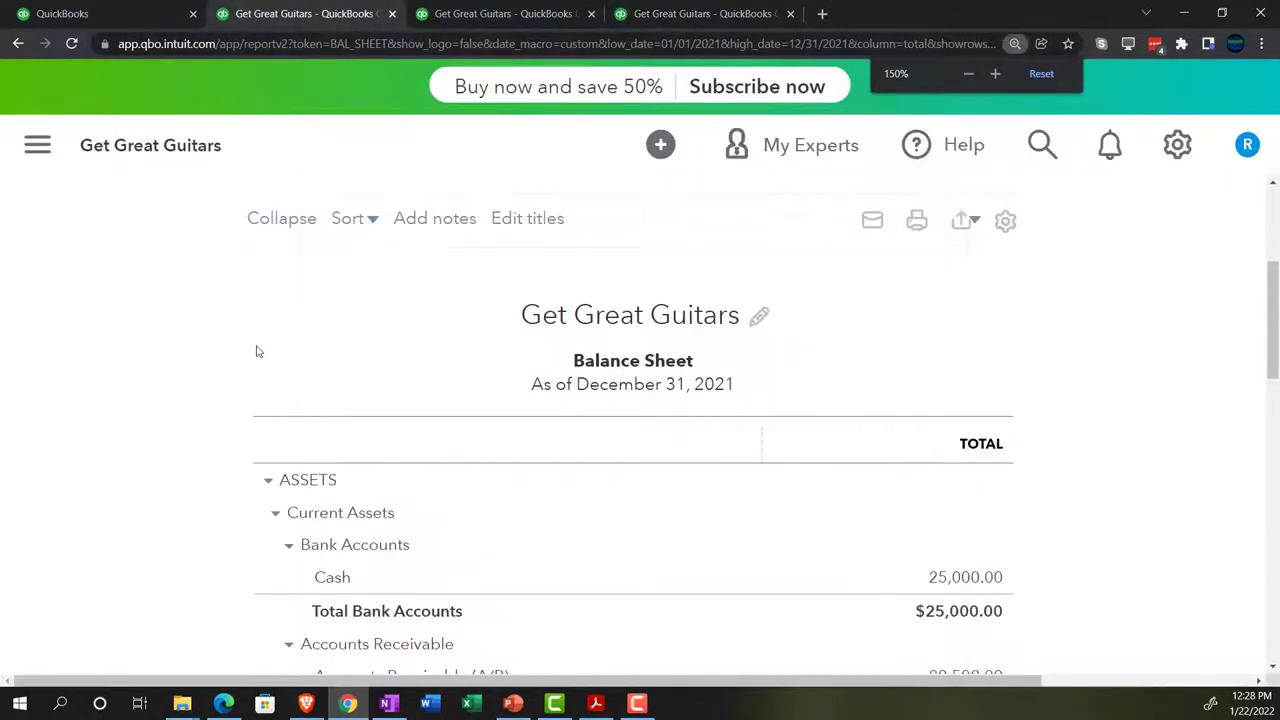
scroll(163, 349, down, 1)
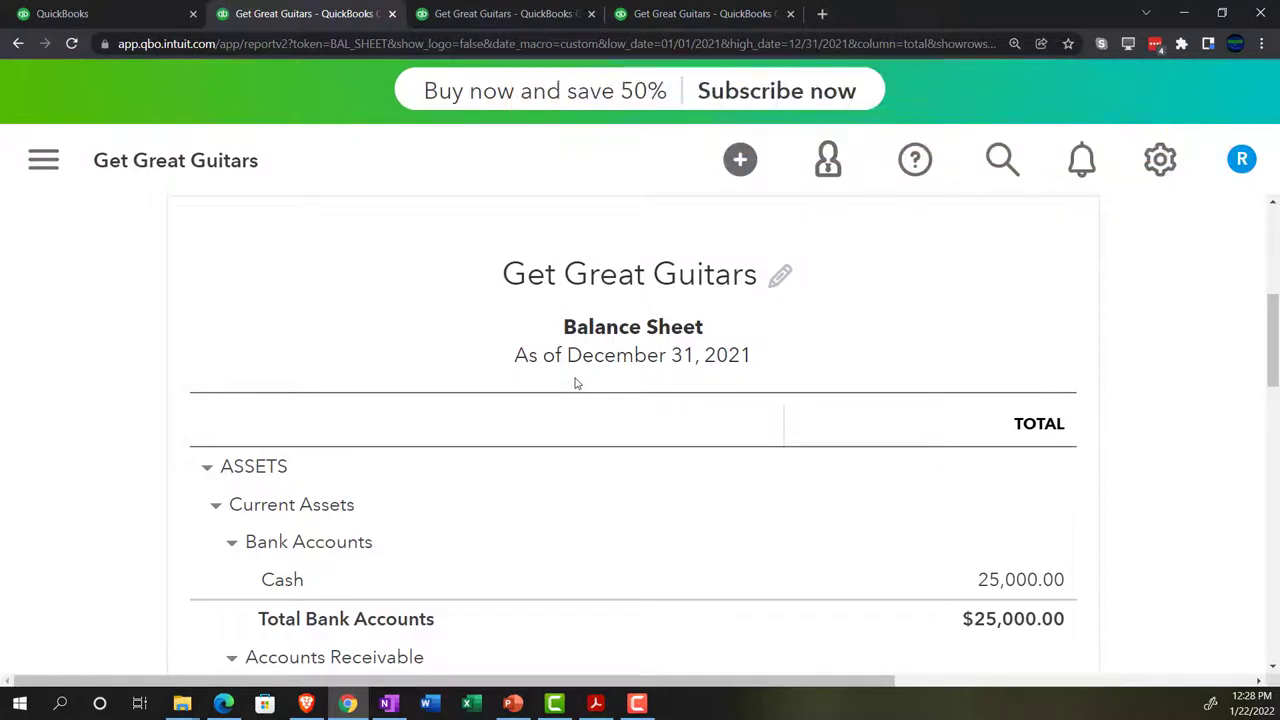
scroll(575, 383, down, 2)
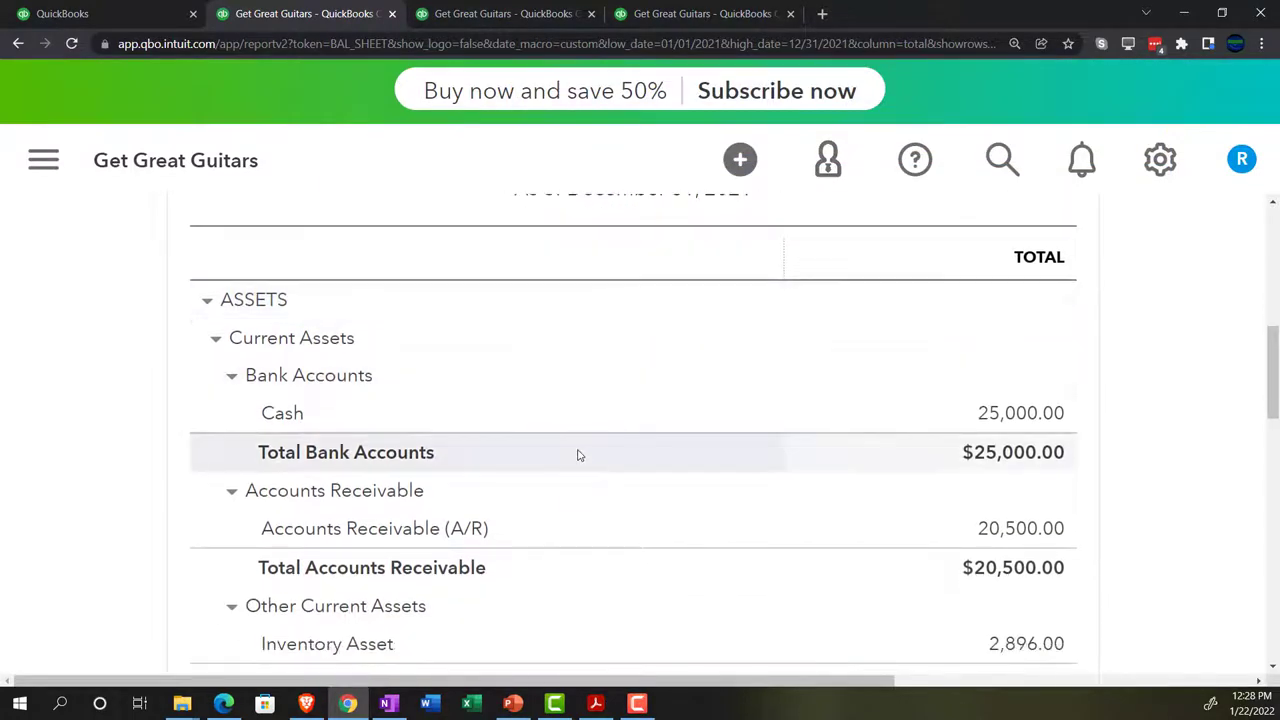
click(594, 704)
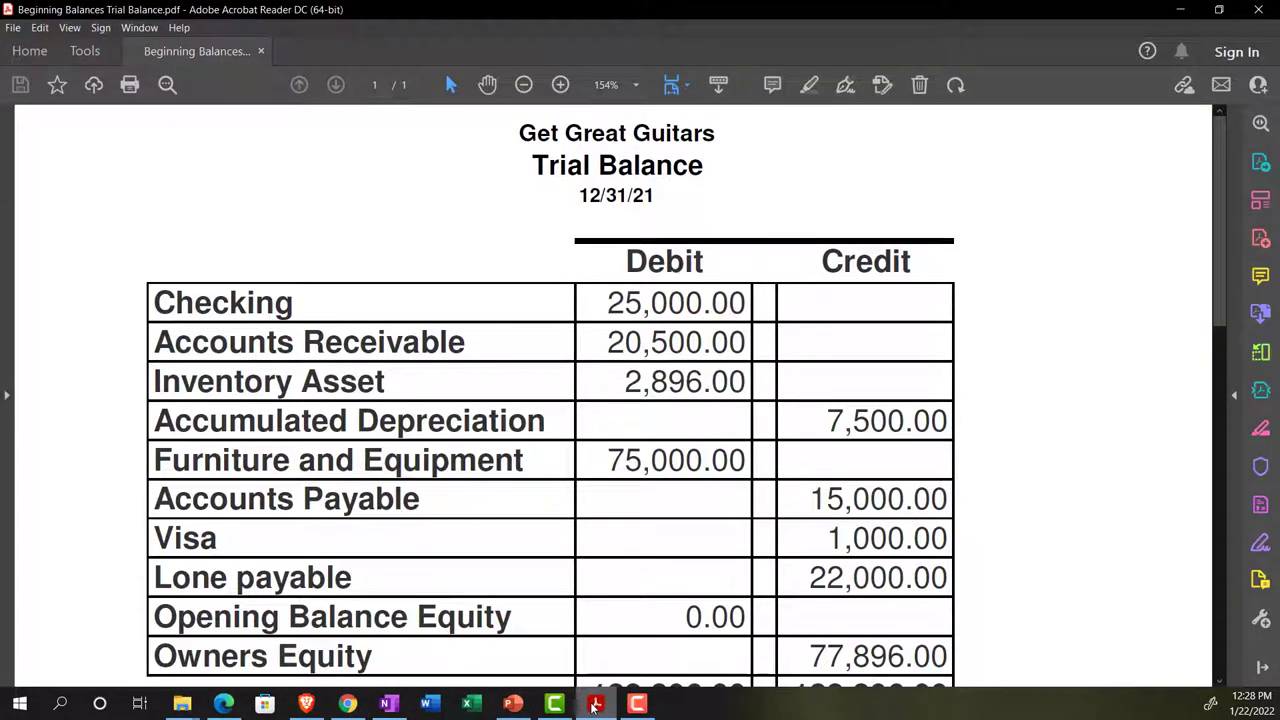
key(alt+Tab)
scroll(91, 465, down, 3)
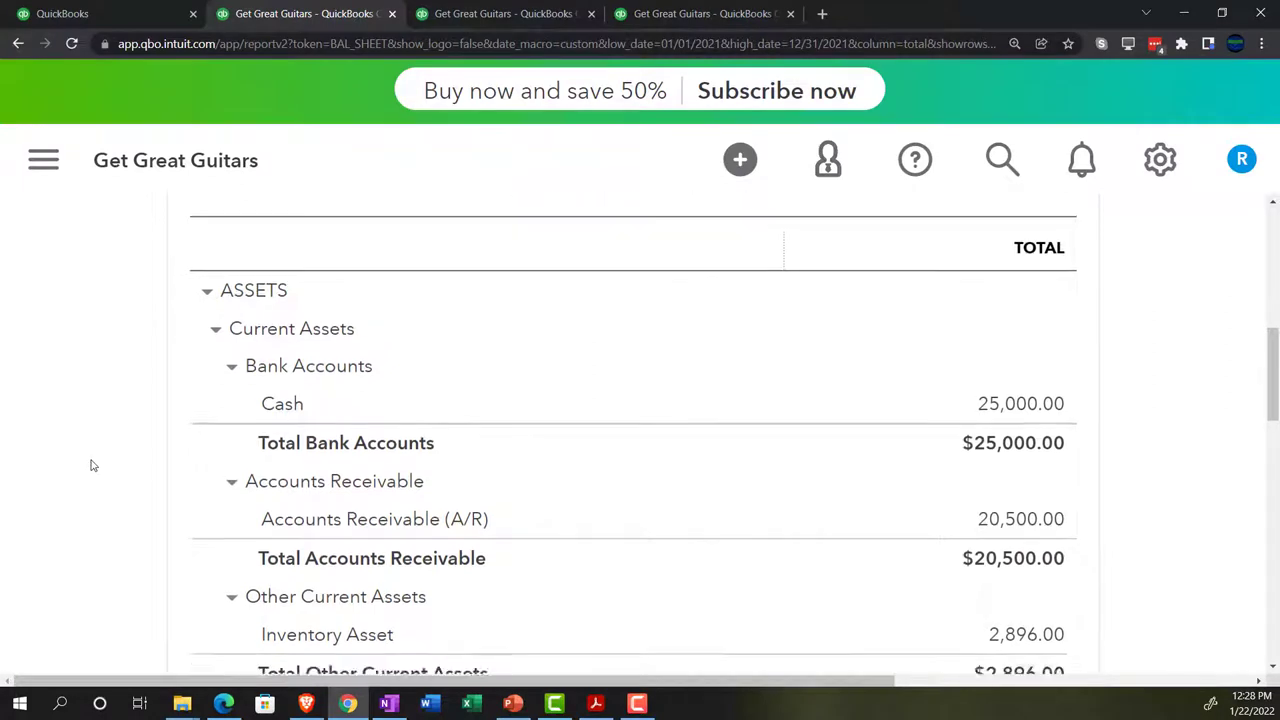
scroll(91, 465, down, 5)
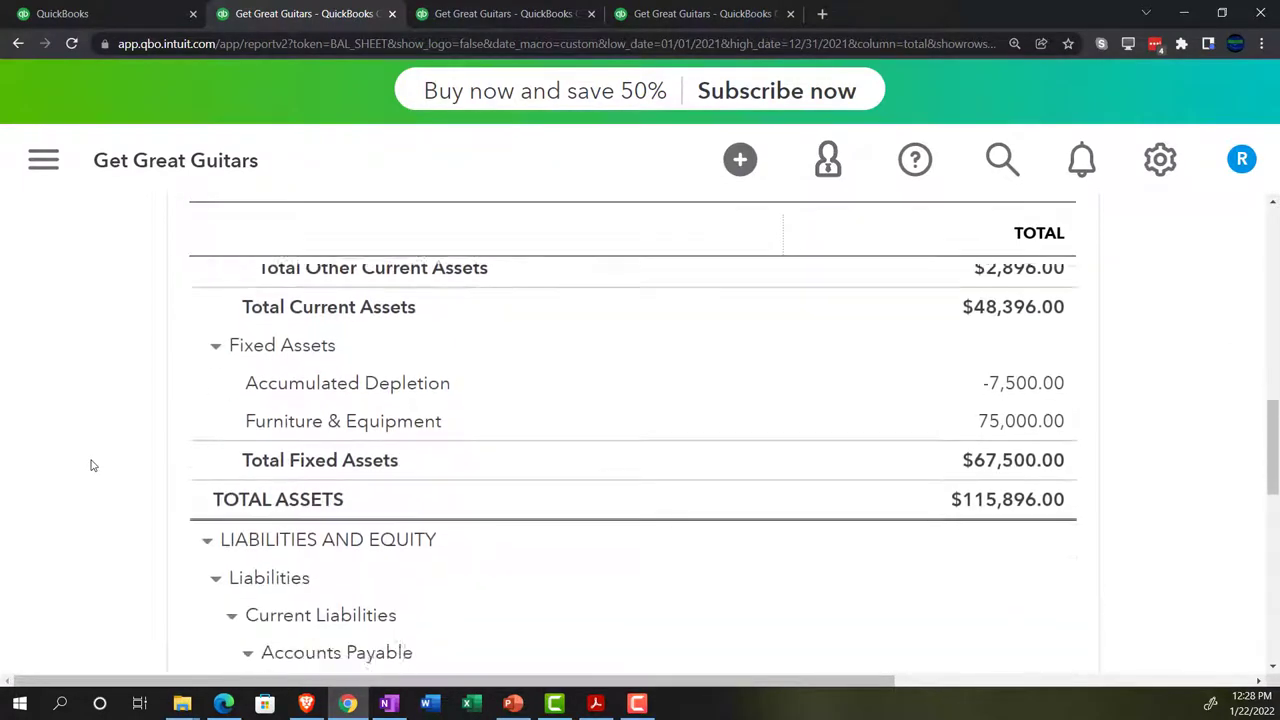
scroll(91, 465, down, 3)
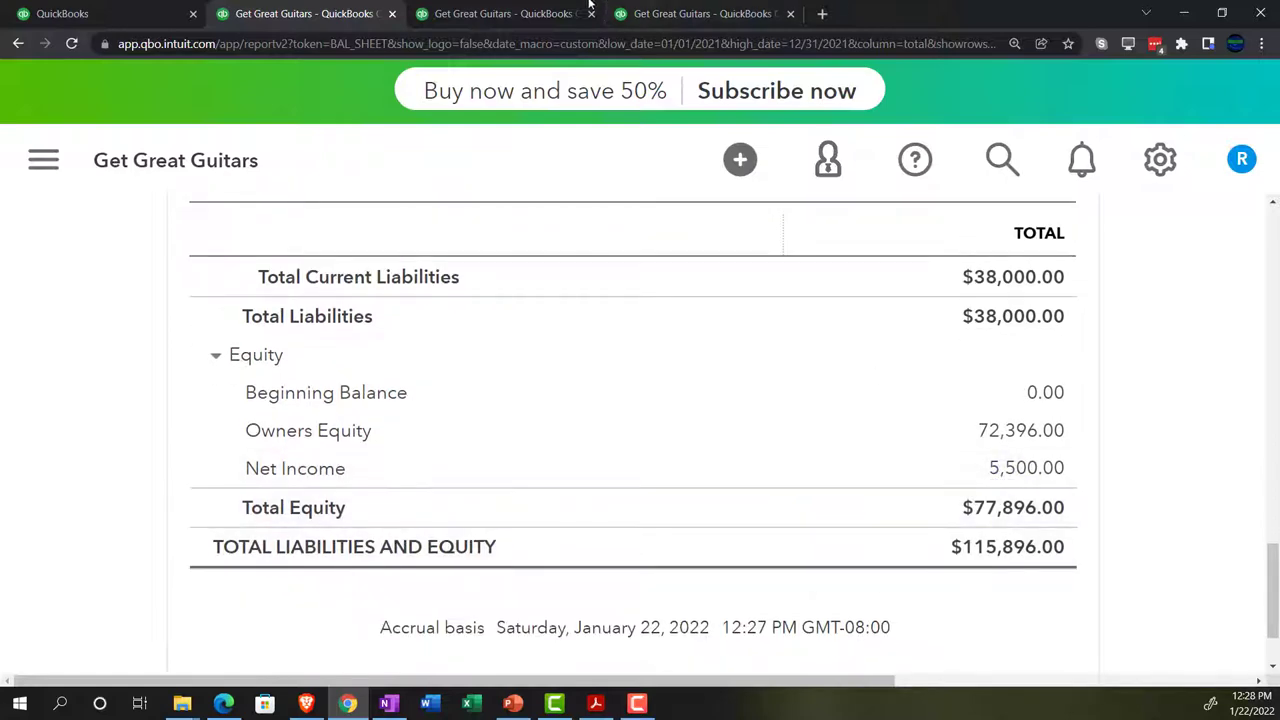
Check net income on the Profit and Loss report against the equity section of the Balance Sheet.
click(500, 13)
scroll(456, 363, down, 2)
scroll(456, 363, down, 2)
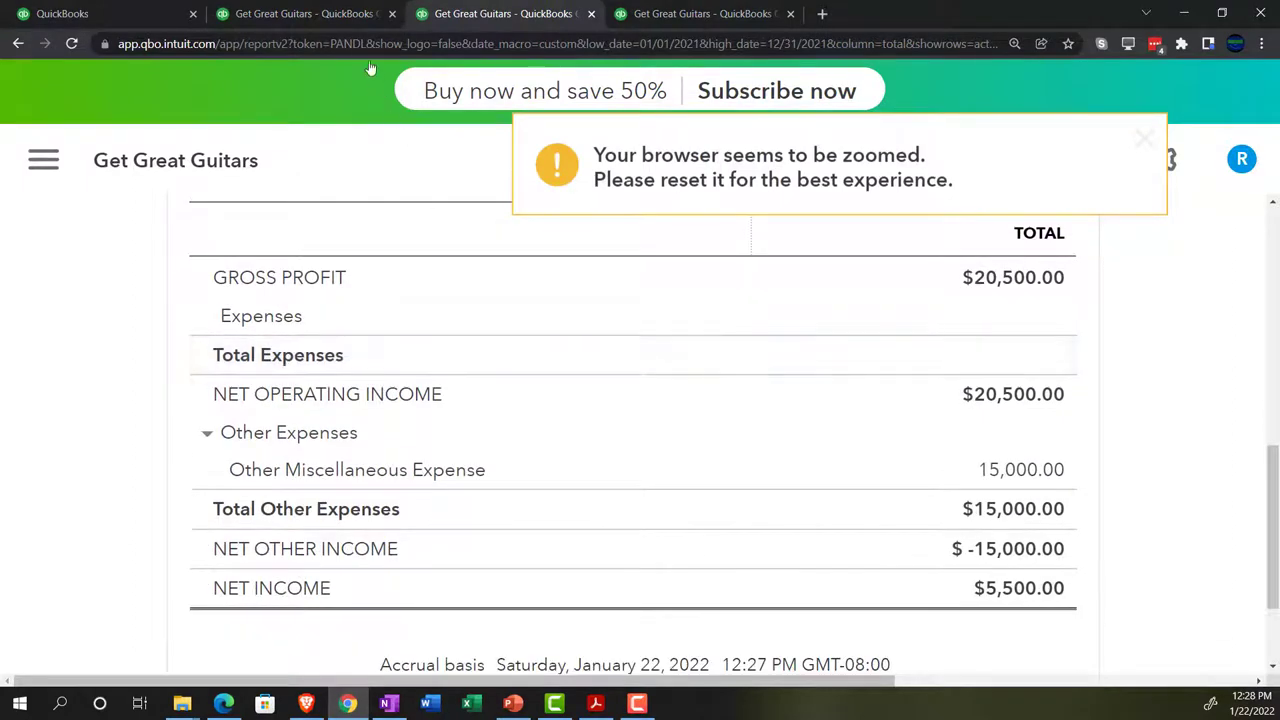
click(333, 15)
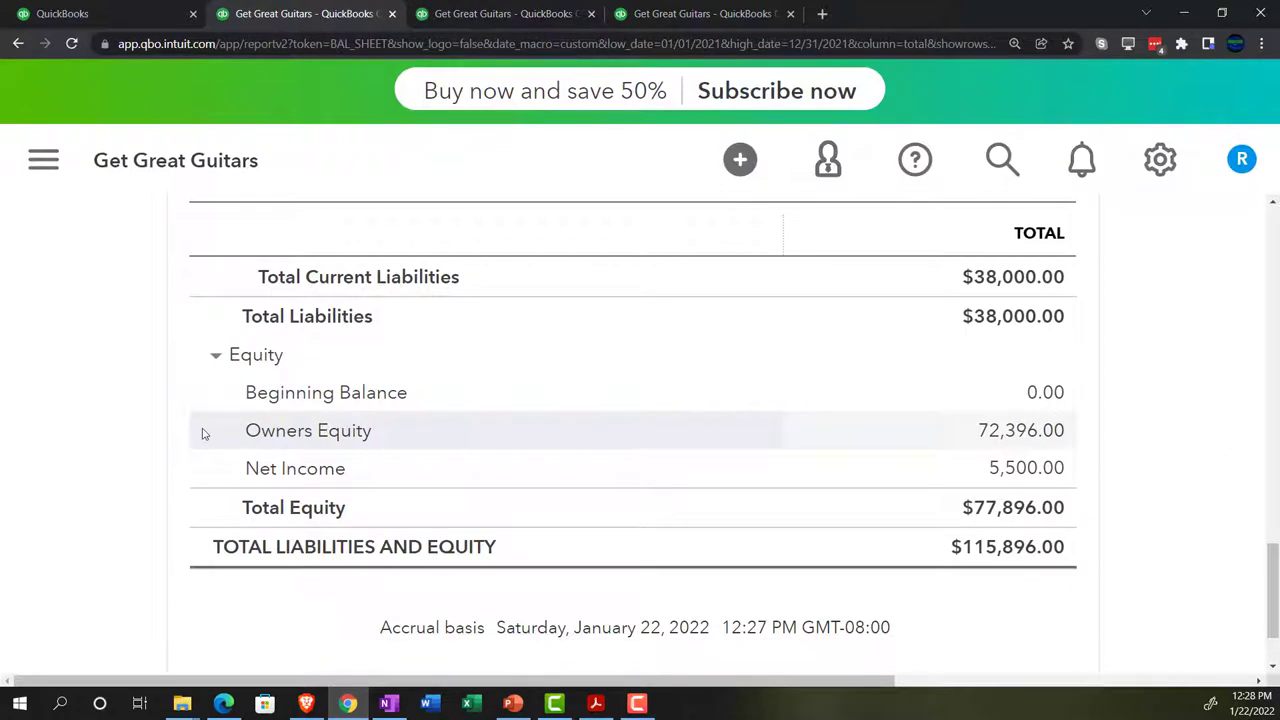
Run the Balance Sheet for 01/01/2022 through 01/01/2022 and review its equity section.
scroll(201, 433, up, 15)
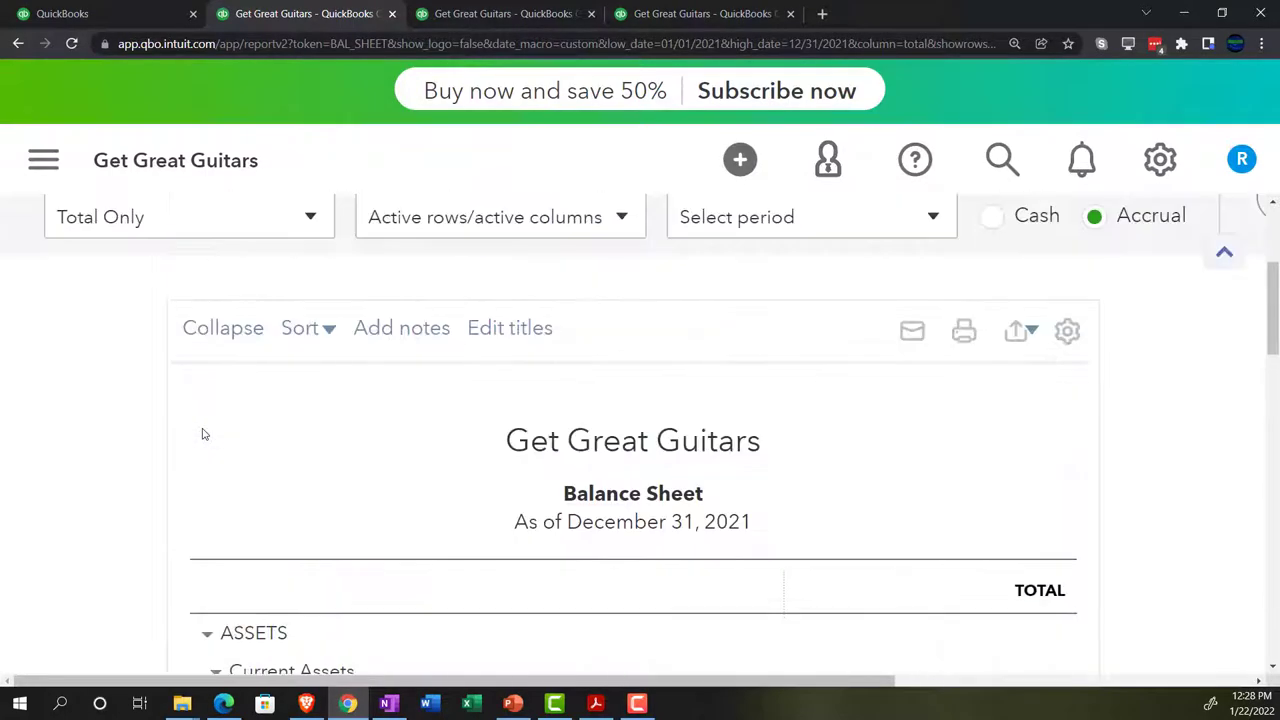
scroll(202, 434, up, 3)
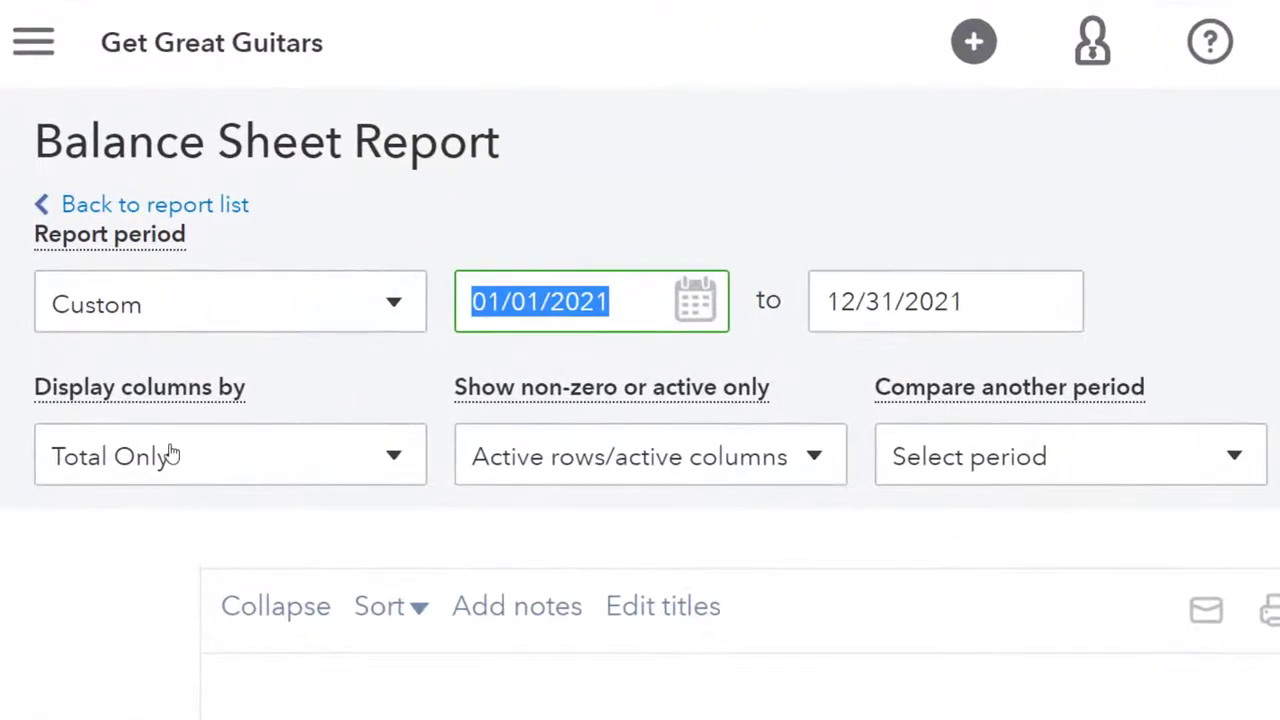
text(01/01/202)
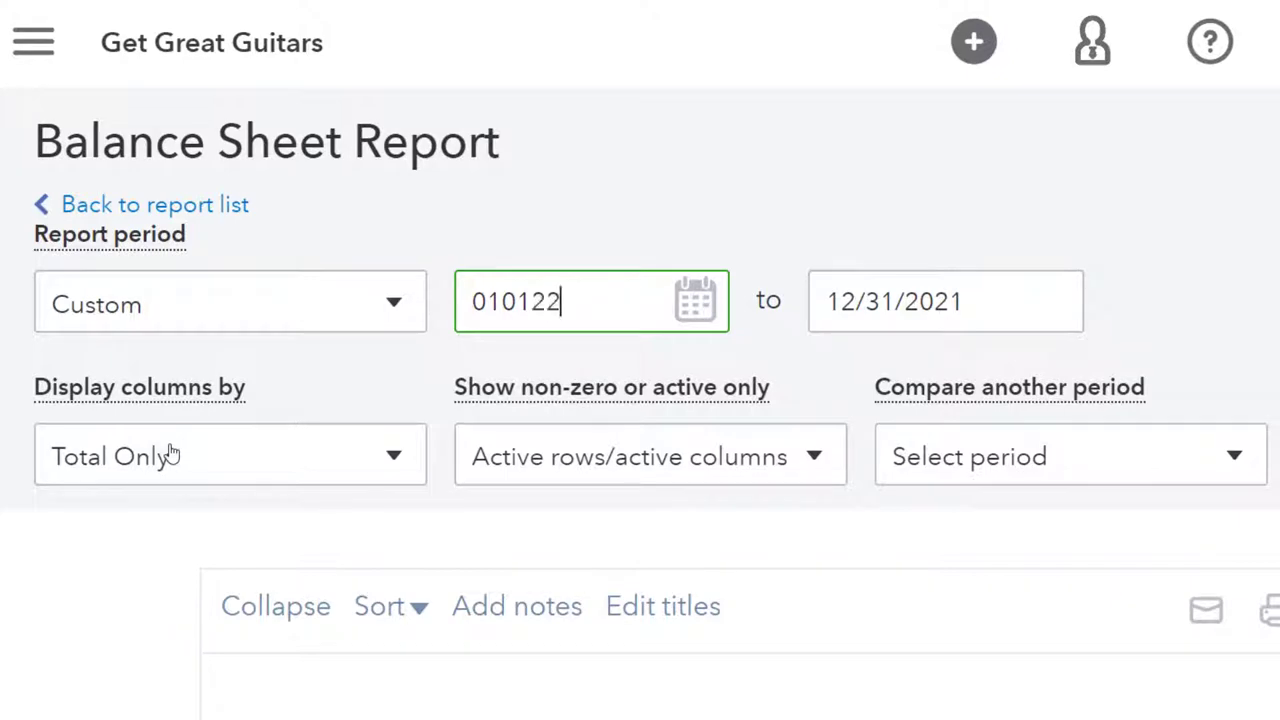
key(Tab)
text(01/01/2022)
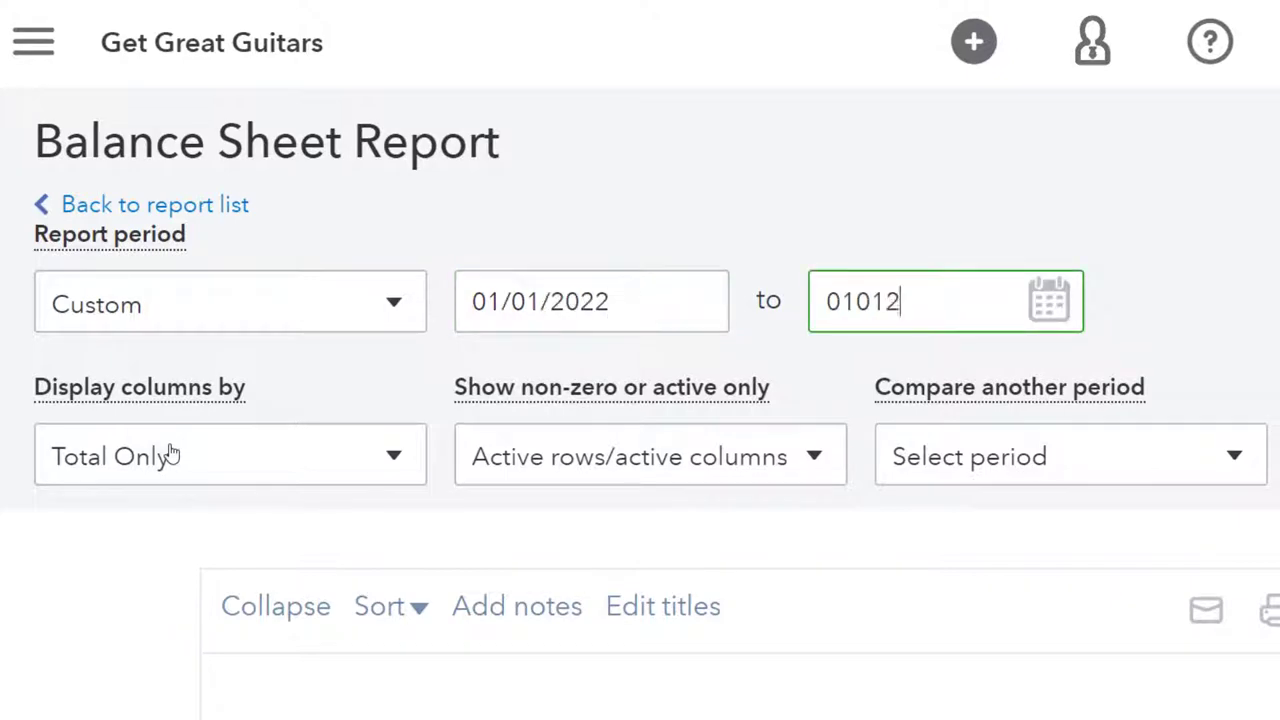
key(Tab)
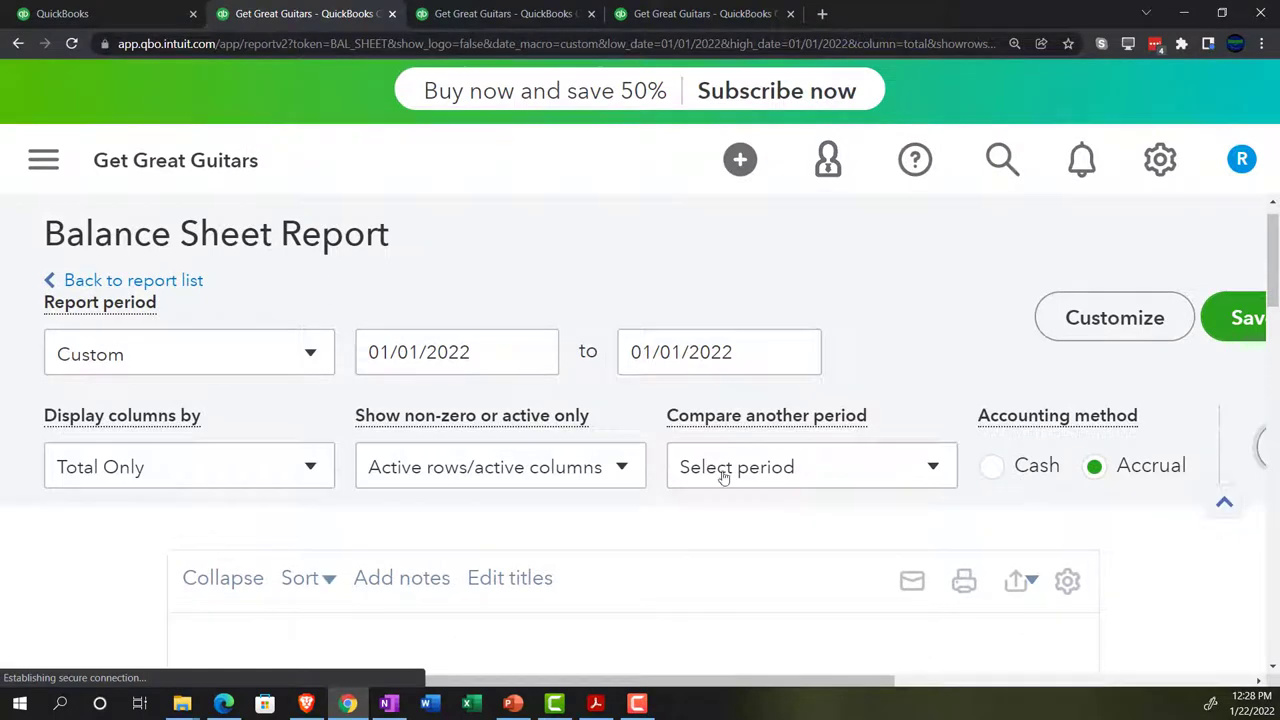
scroll(128, 588, down, 3)
scroll(115, 561, down, 7)
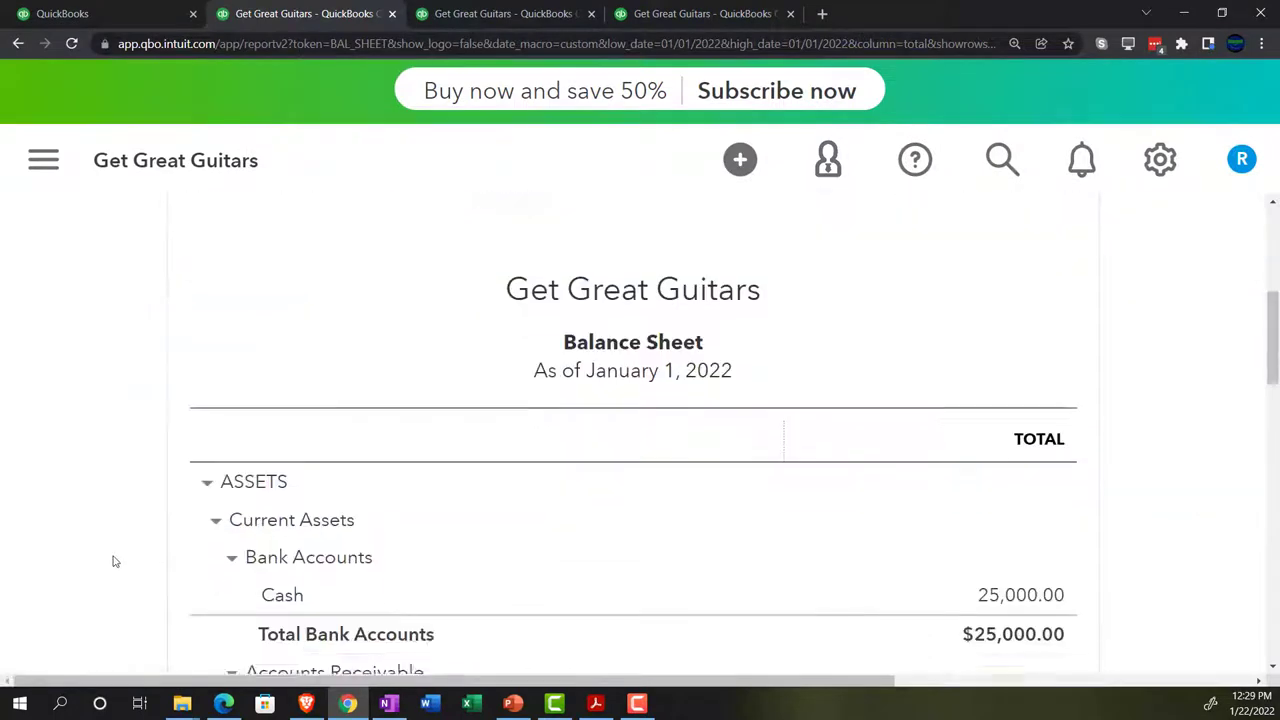
scroll(115, 561, down, 8)
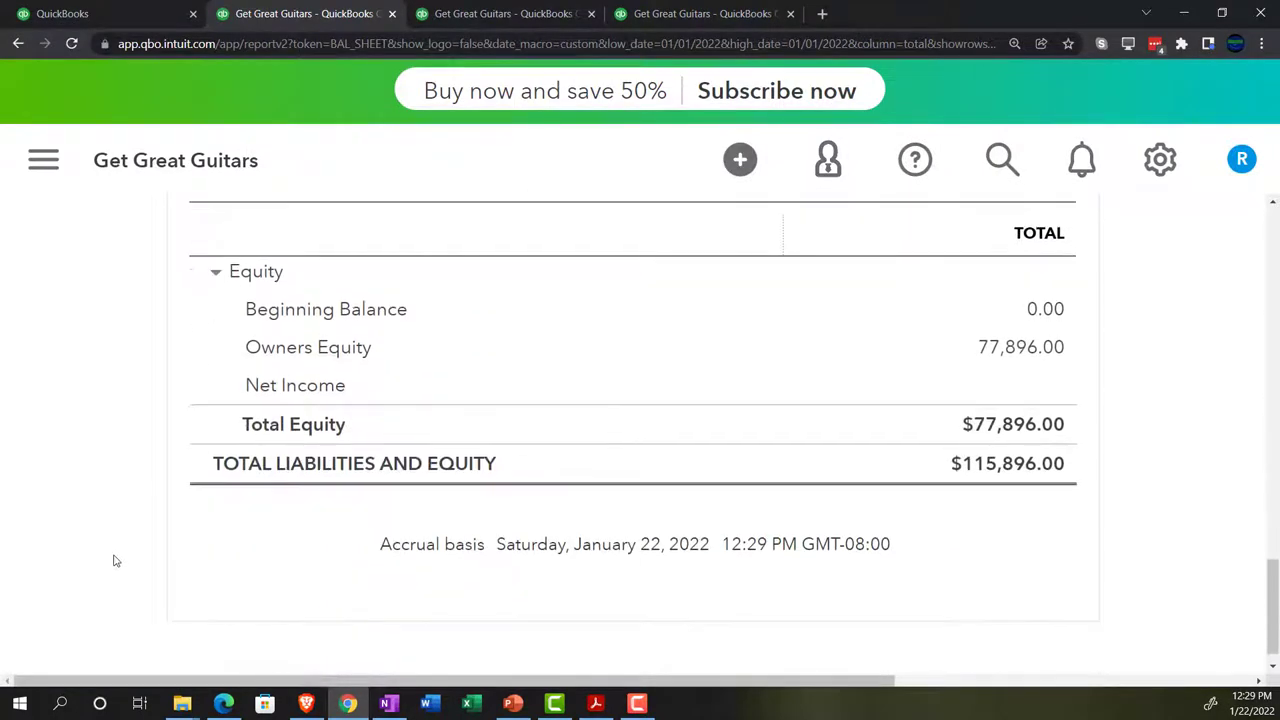
Customize the Balance Sheet to display numbers without cents and negative numbers as (100) in red.
scroll(115, 561, up, 10)
scroll(115, 561, up, 6)
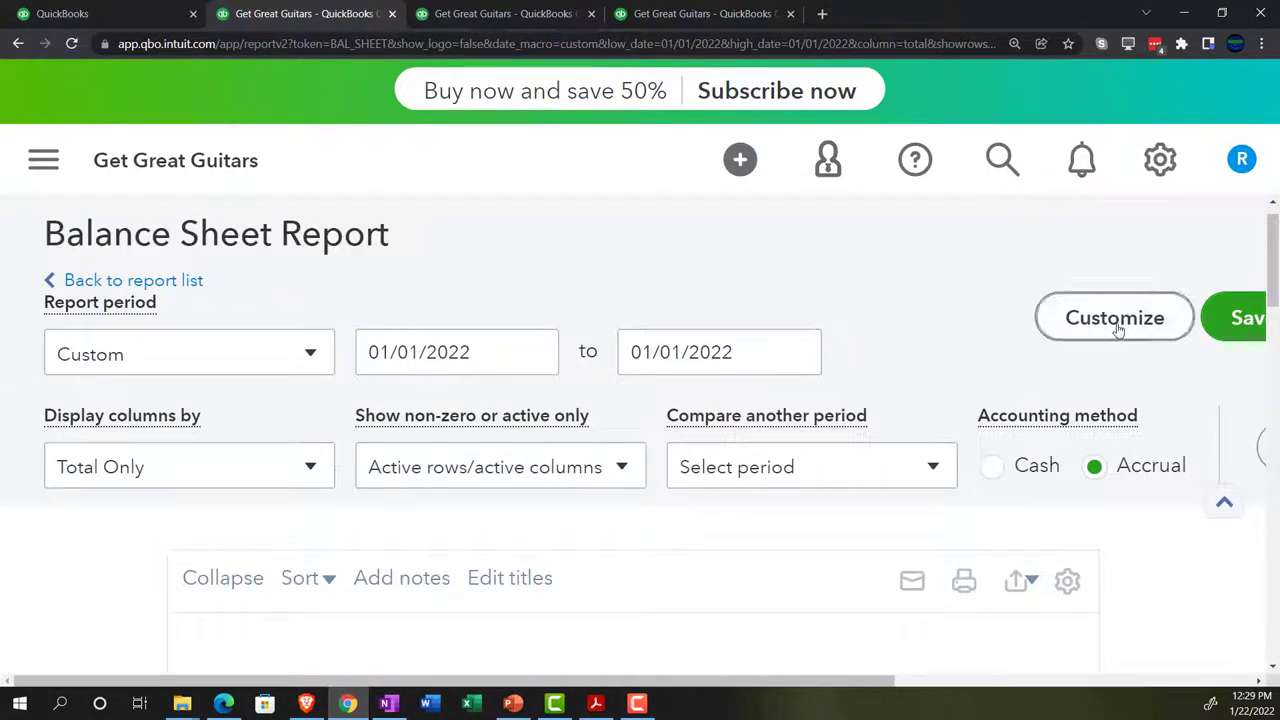
click(1114, 318)
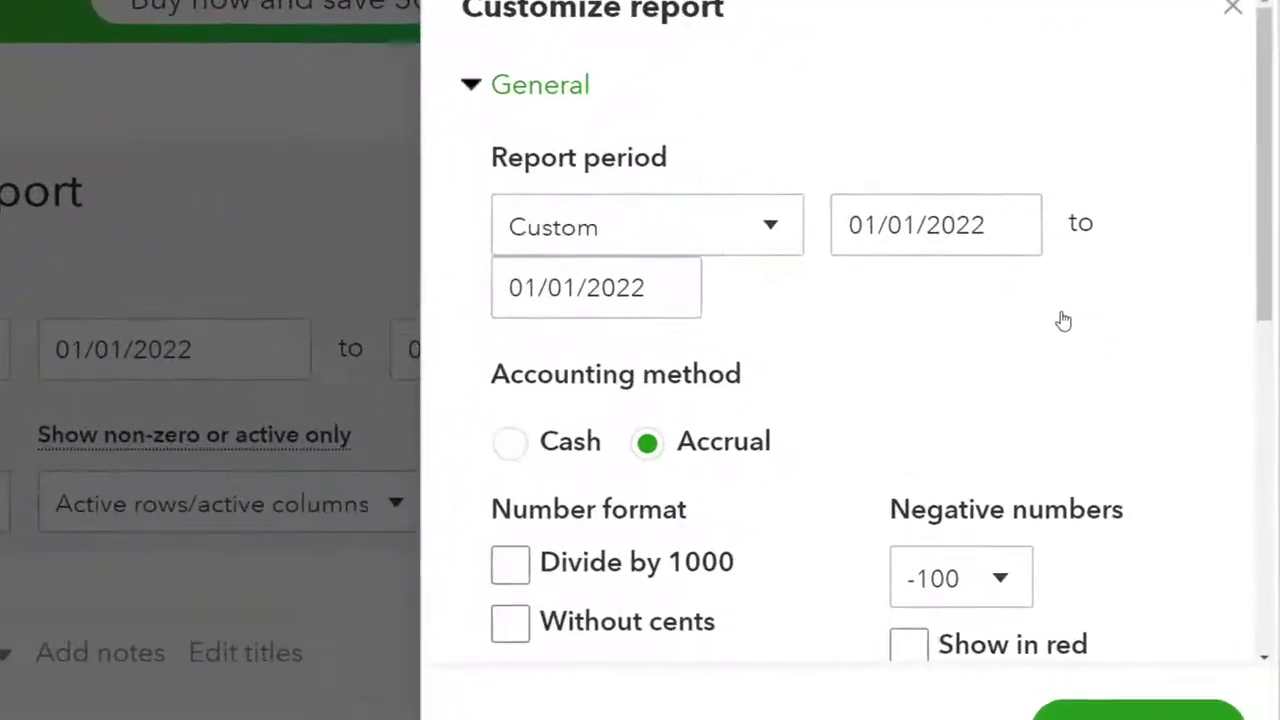
scroll(1020, 312, down, 3)
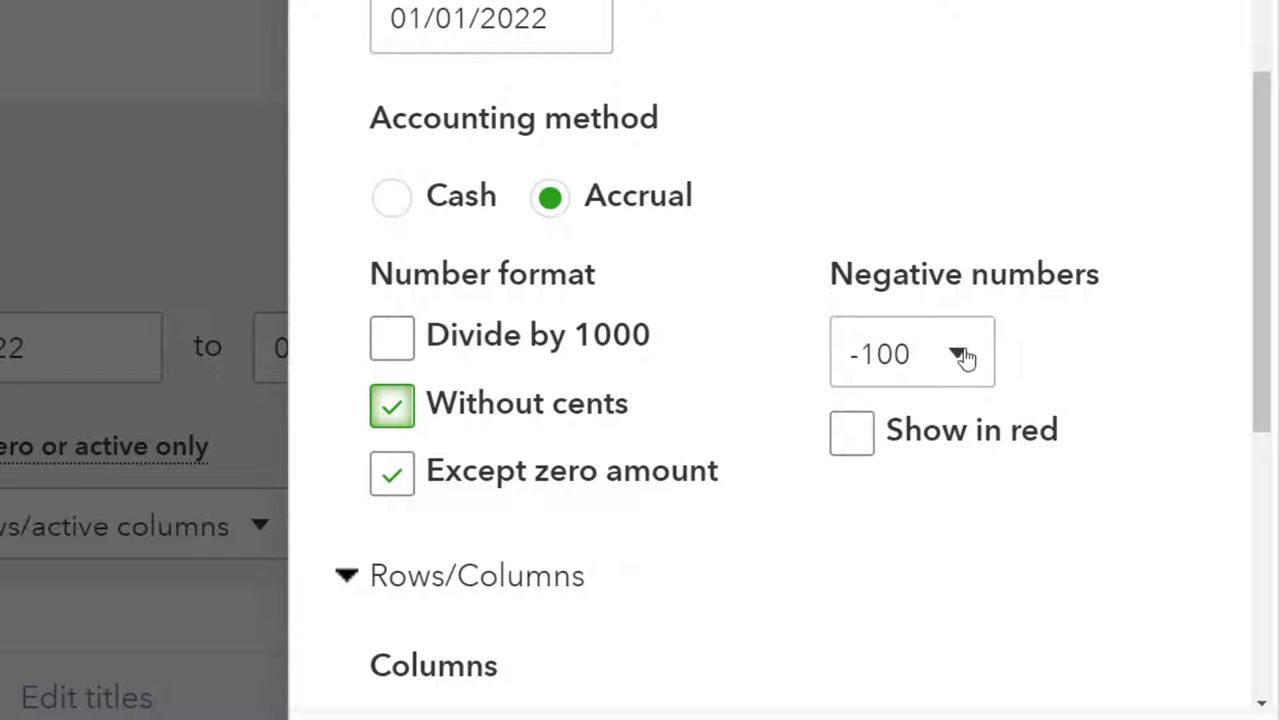
key(ctrl+minus)
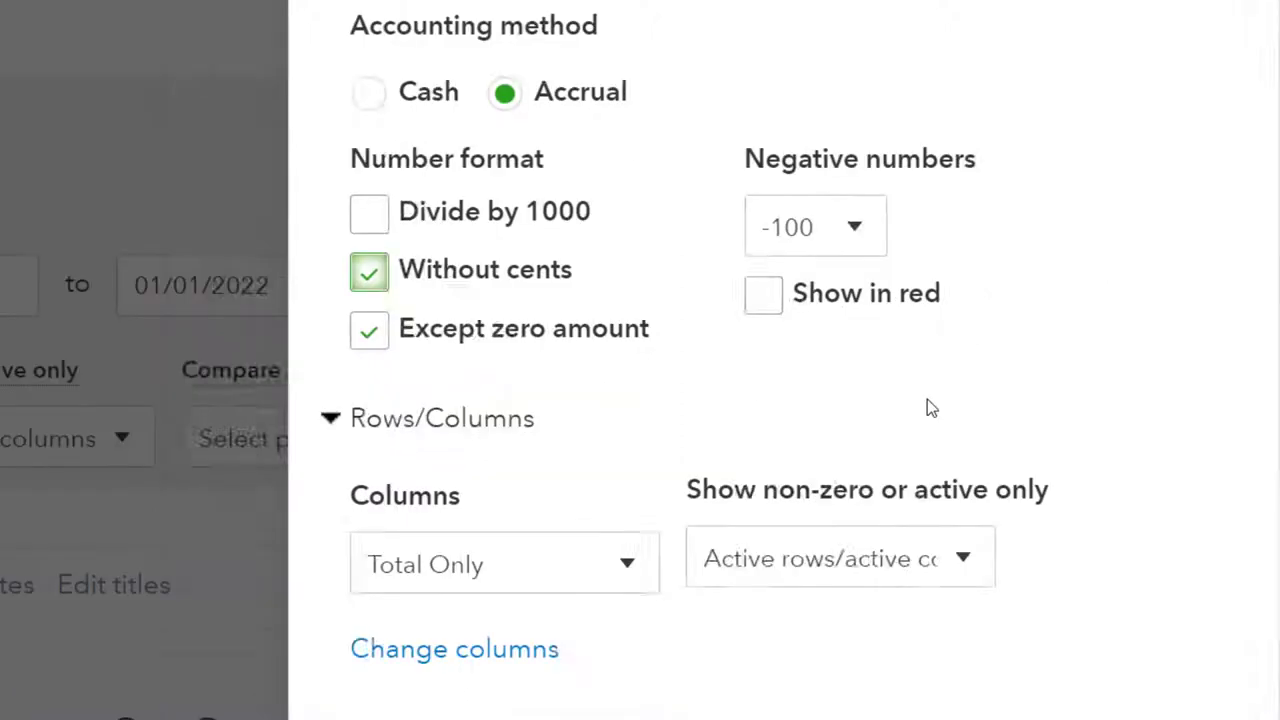
click(773, 240)
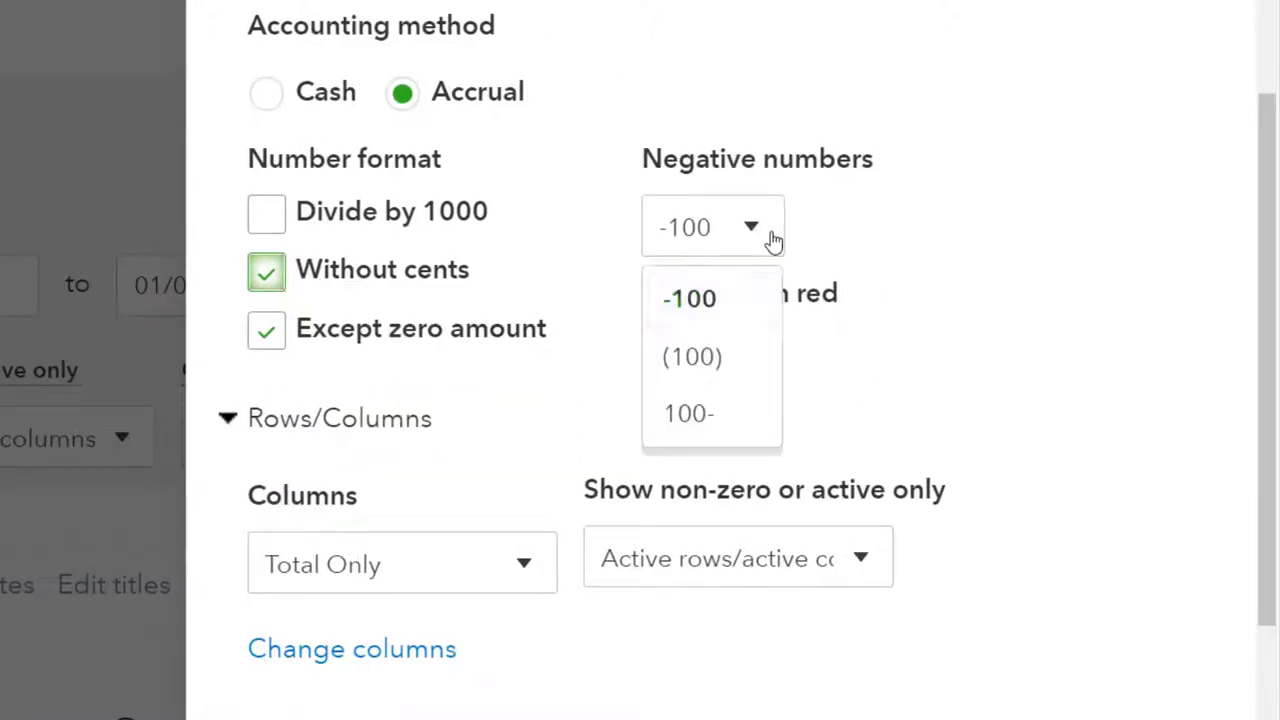
click(704, 361)
click(660, 298)
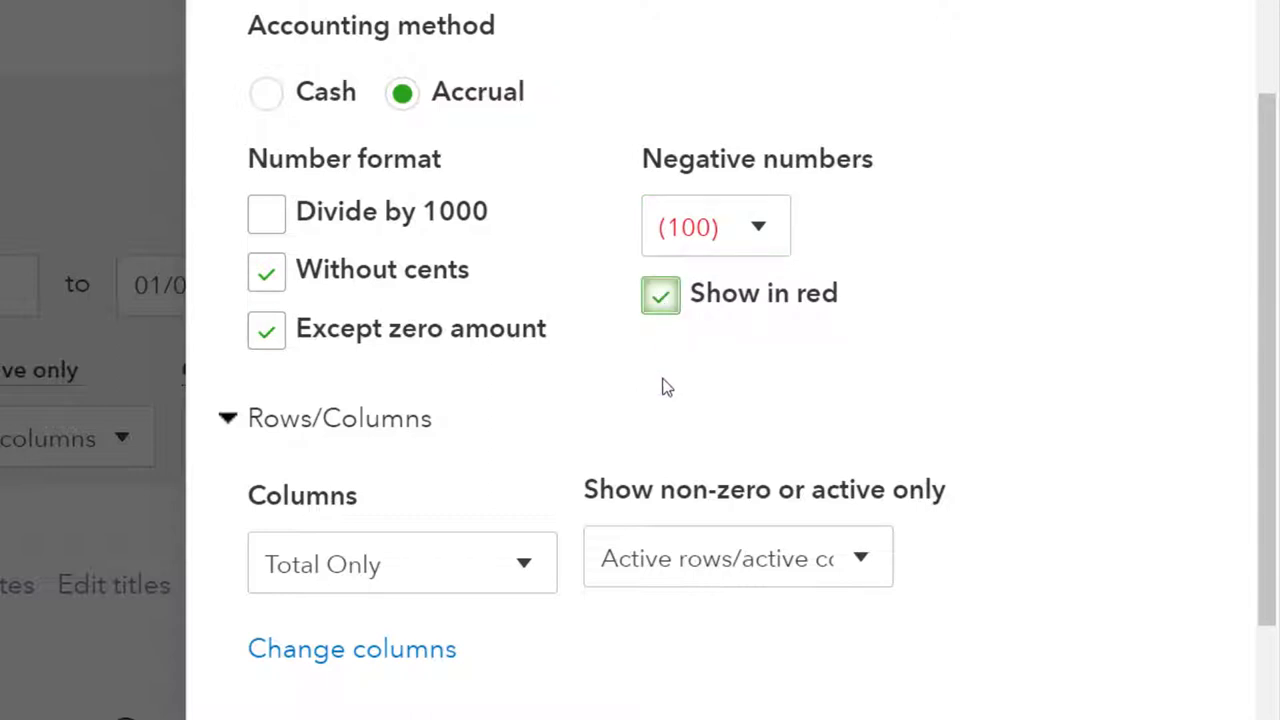
Remove the date prepared, time prepared and report basis from the Balance Sheet's footer and rerun the report.
scroll(667, 387, down, 3)
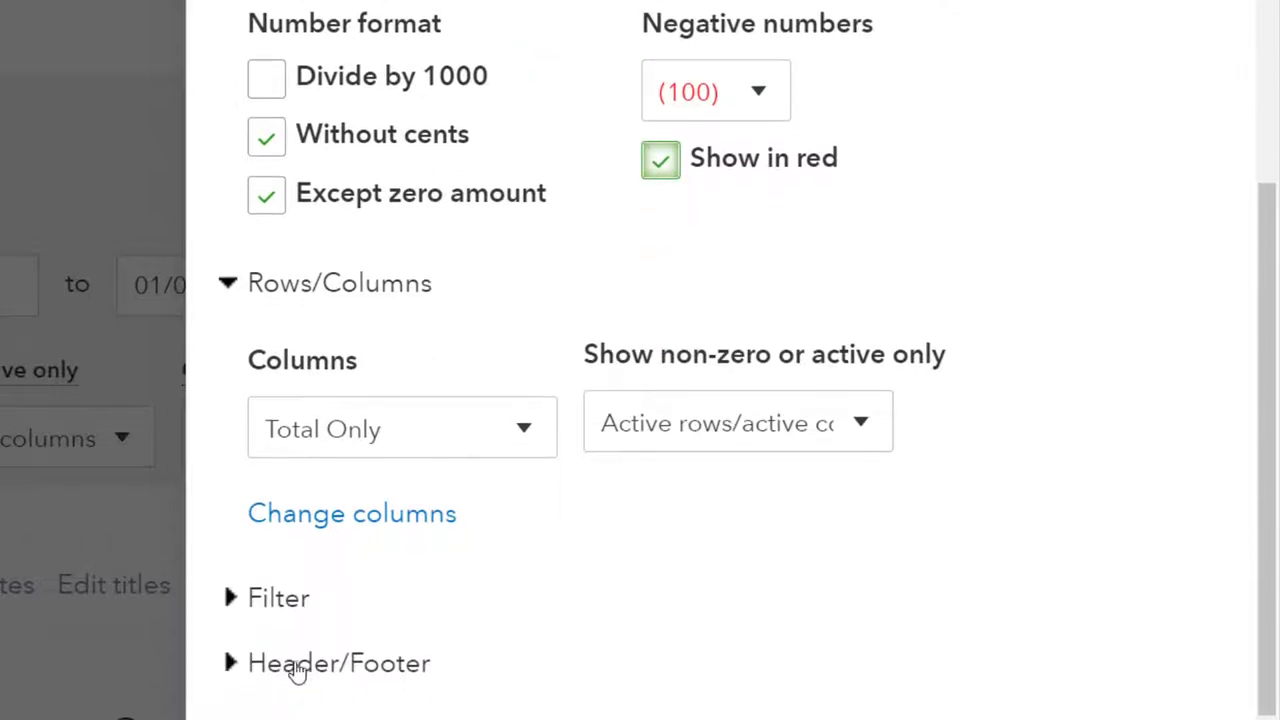
click(297, 664)
scroll(368, 568, down, 10)
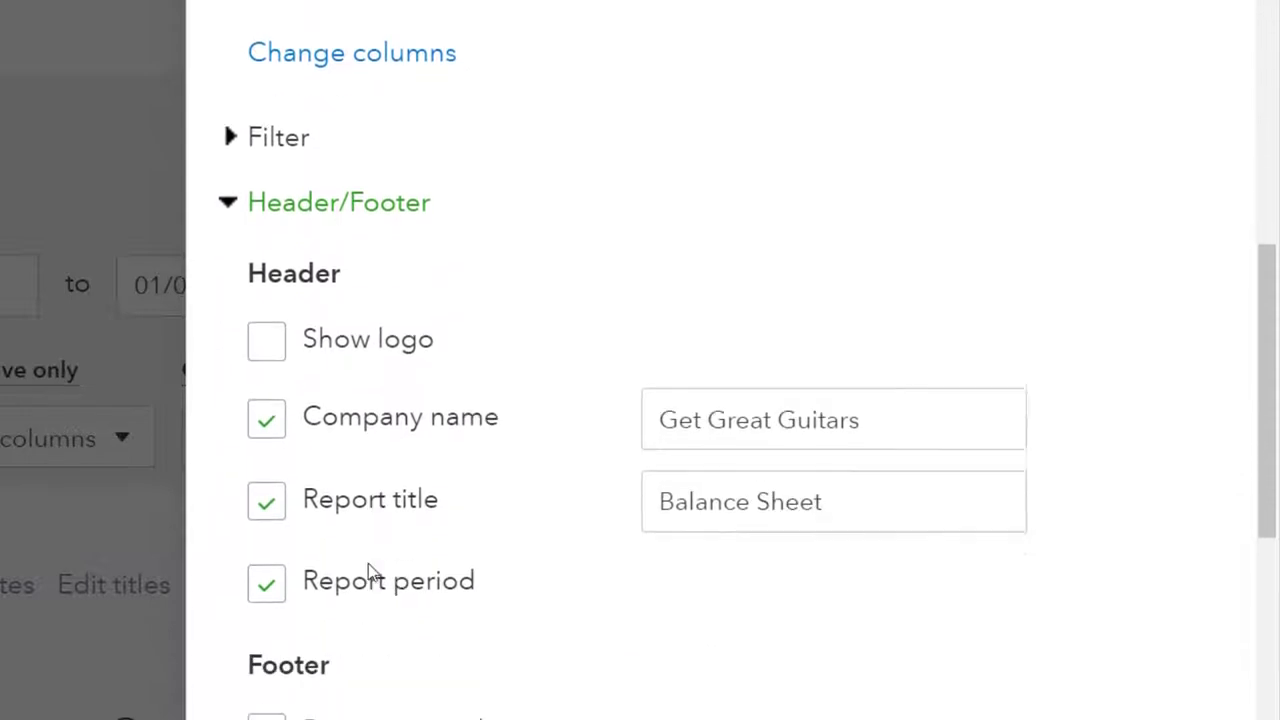
scroll(368, 568, down, 4)
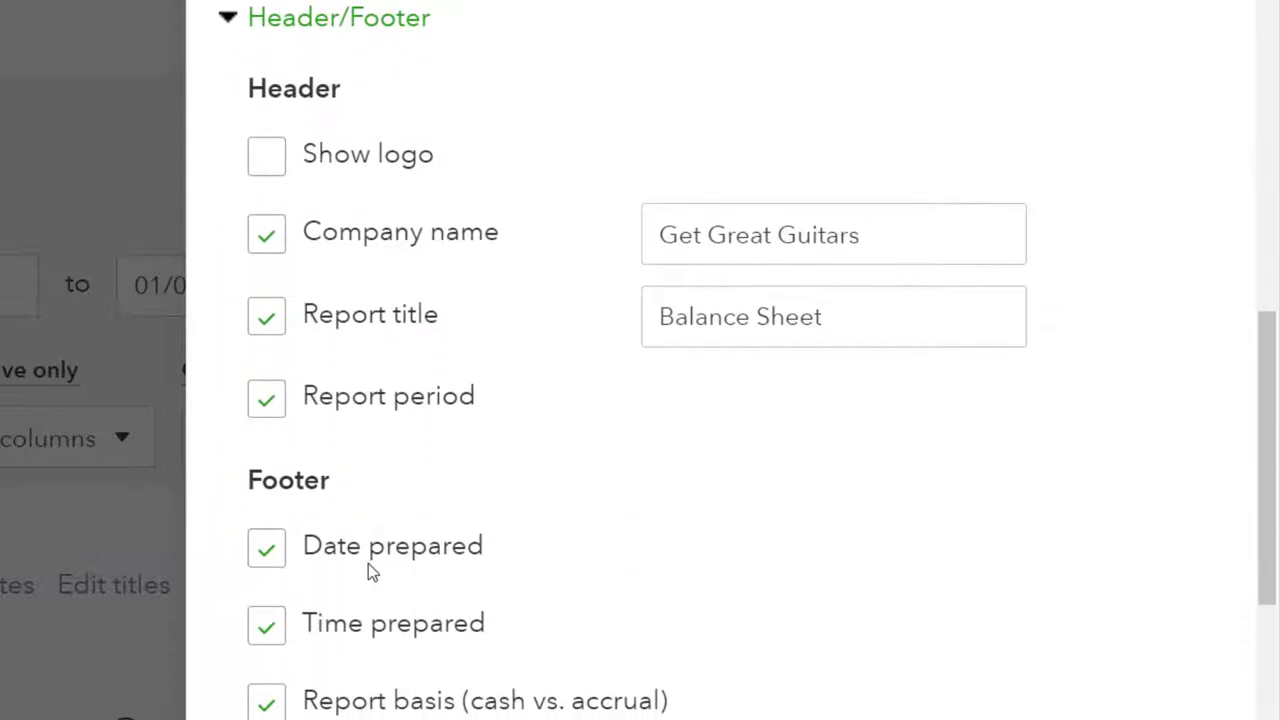
scroll(368, 563, down, 3)
click(276, 424)
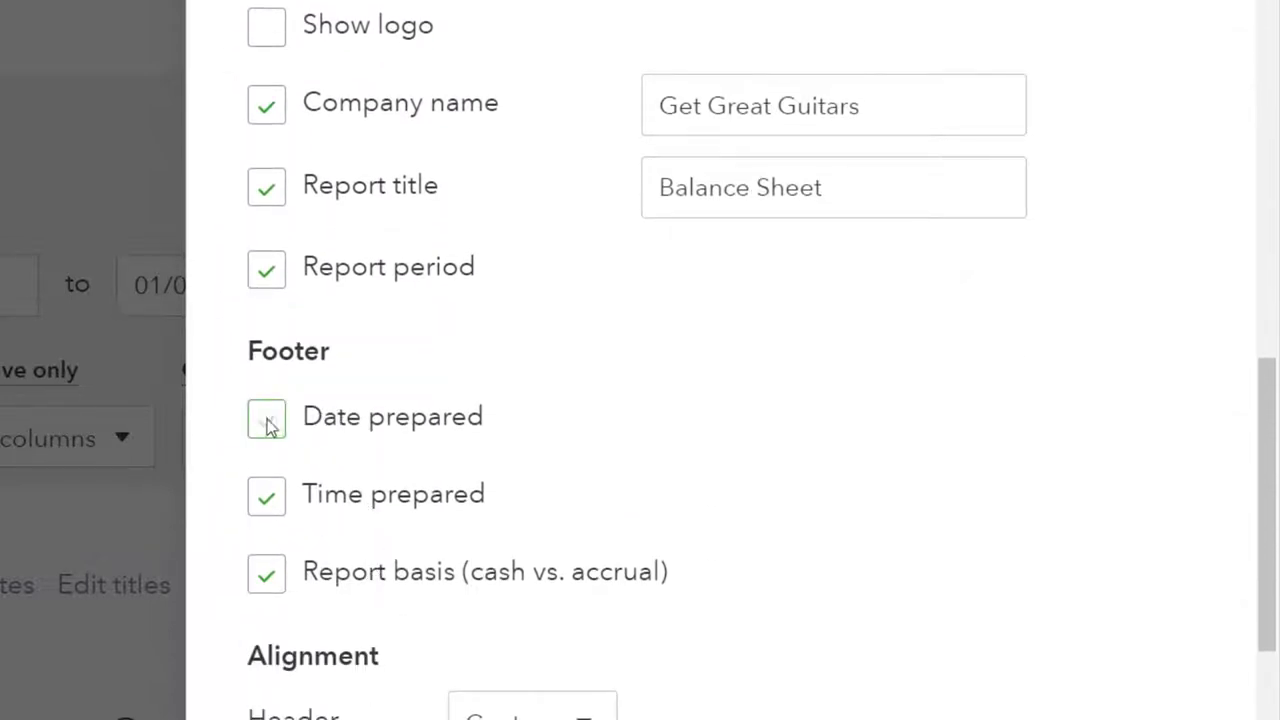
click(266, 500)
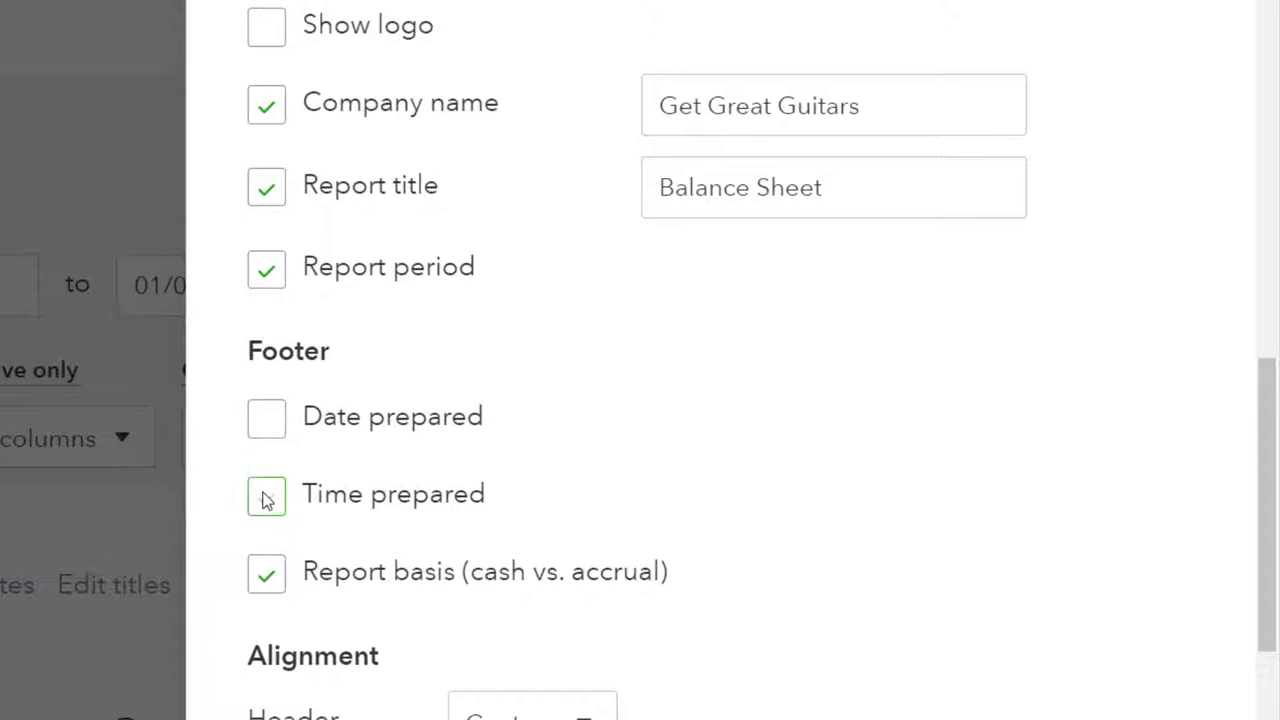
click(266, 573)
scroll(263, 557, down, 2)
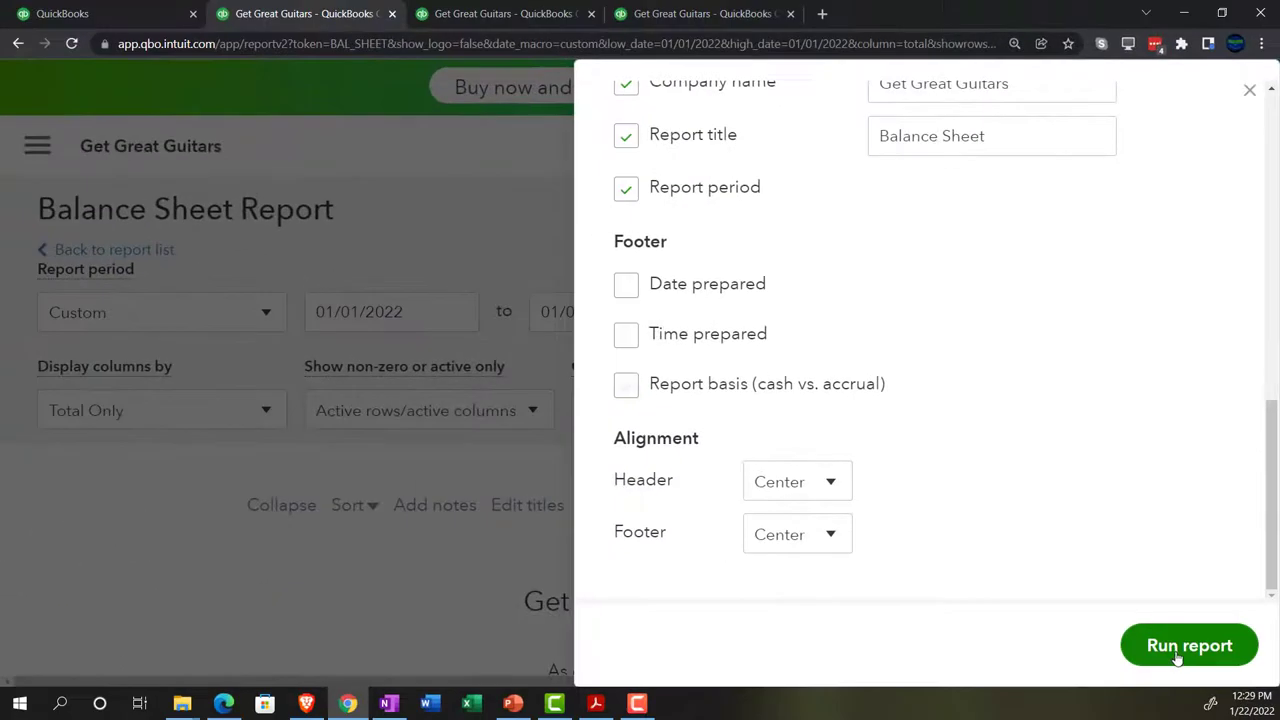
click(1178, 650)
scroll(908, 577, down, 3)
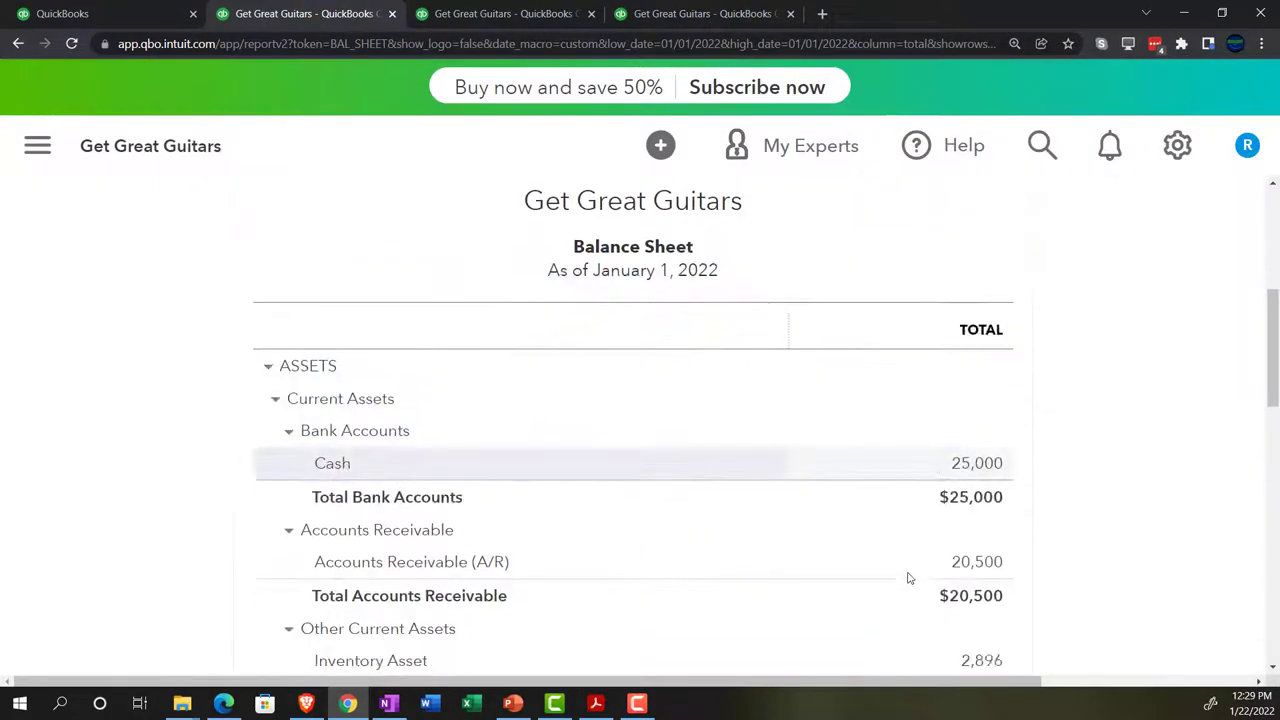
scroll(910, 578, down, 5)
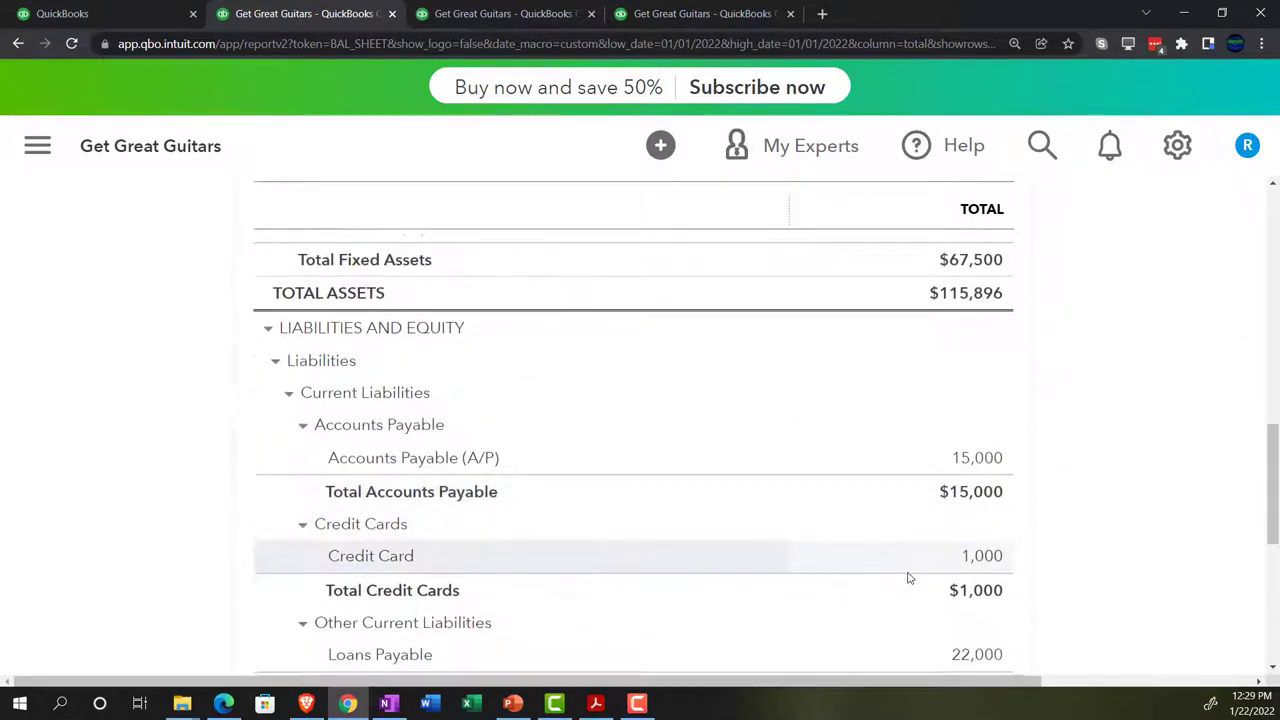
Review the January - December 2021 Profit and Loss report from net income back up to income.
click(494, 13)
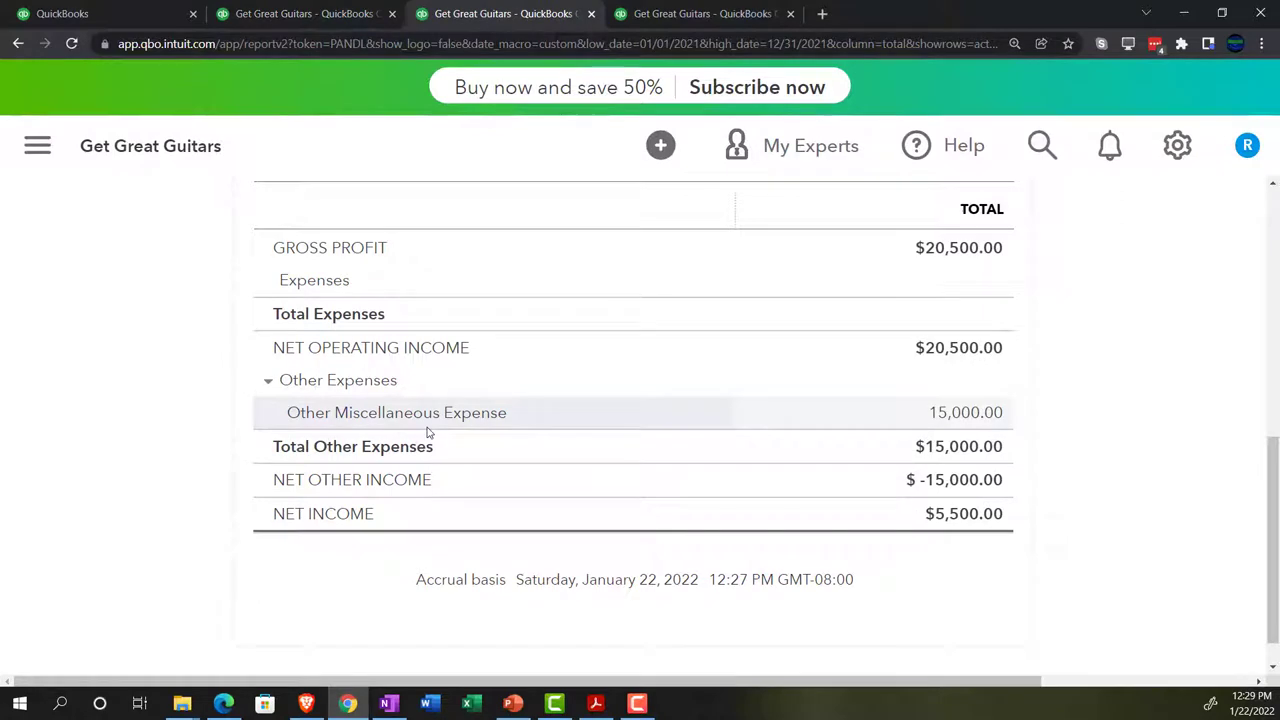
key(ctrl+plus)
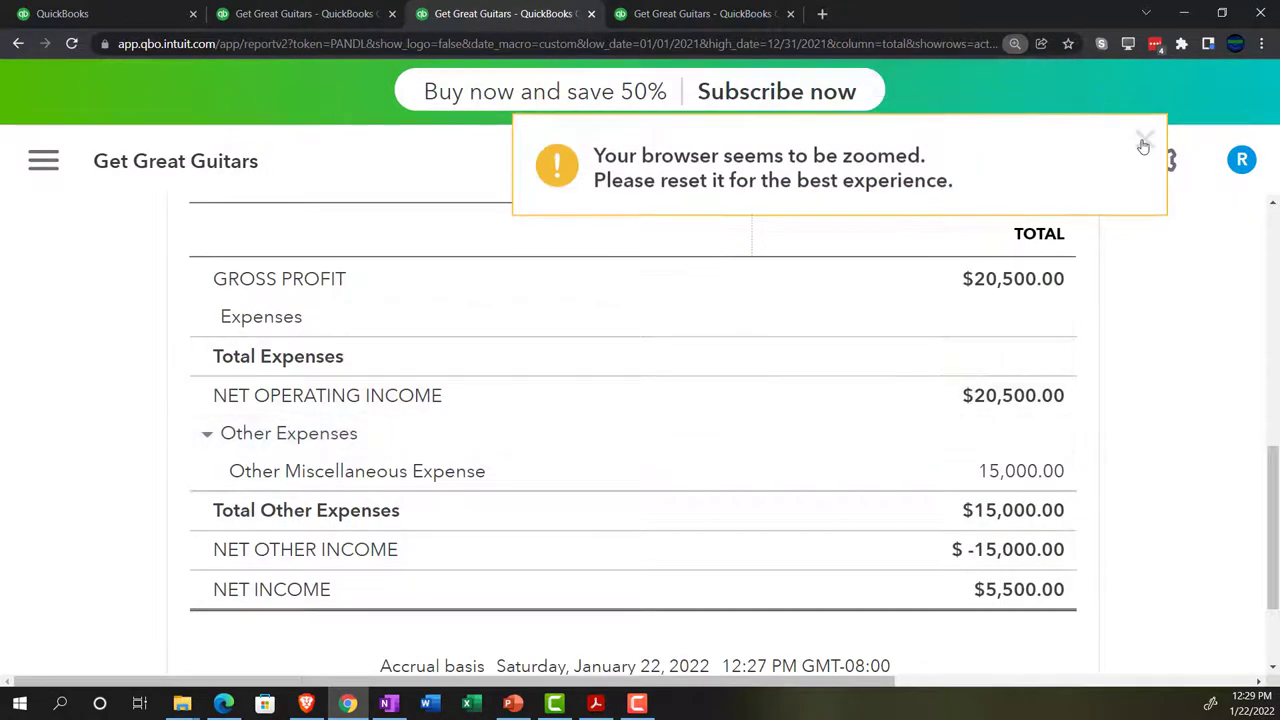
click(1143, 137)
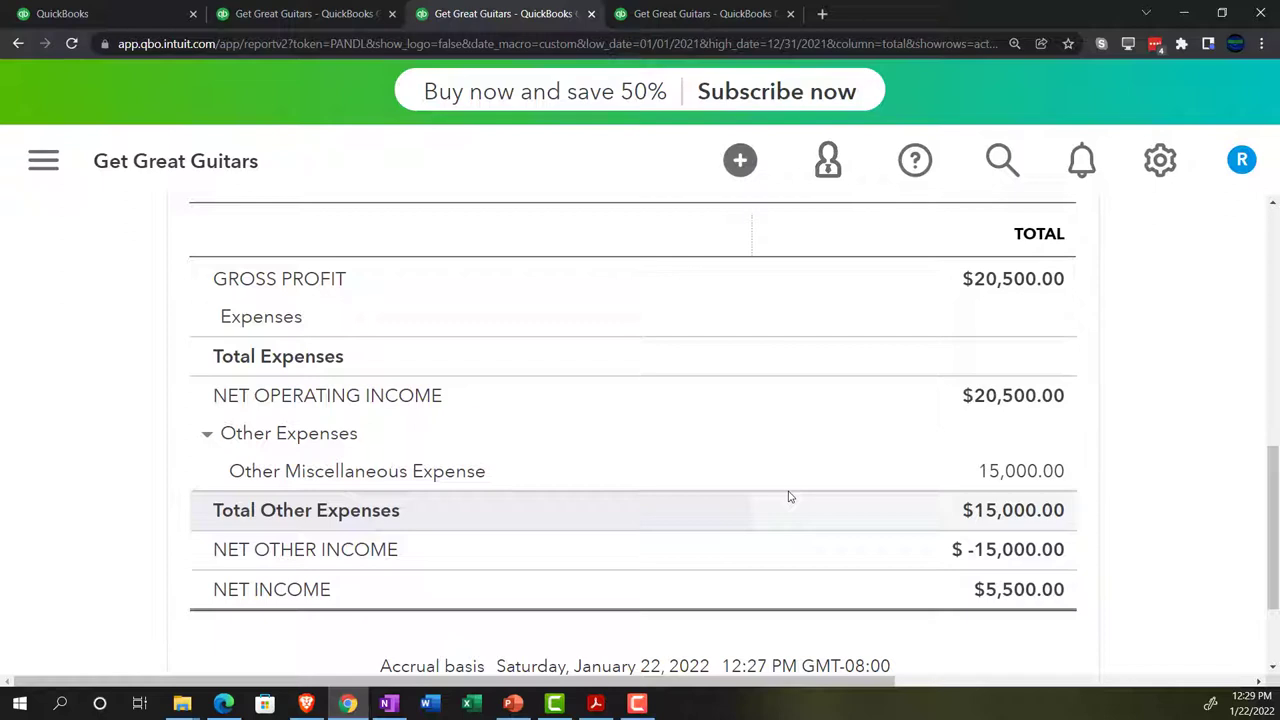
scroll(788, 497, up, 2)
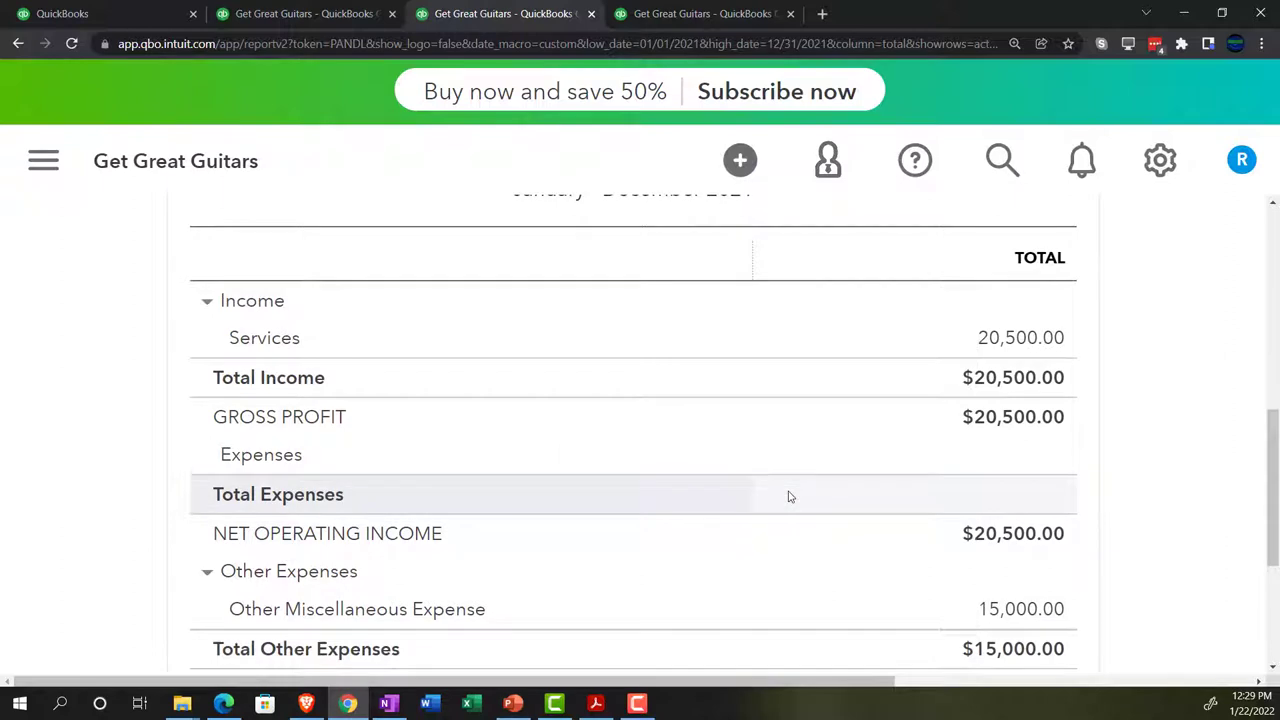
scroll(788, 497, up, 1)
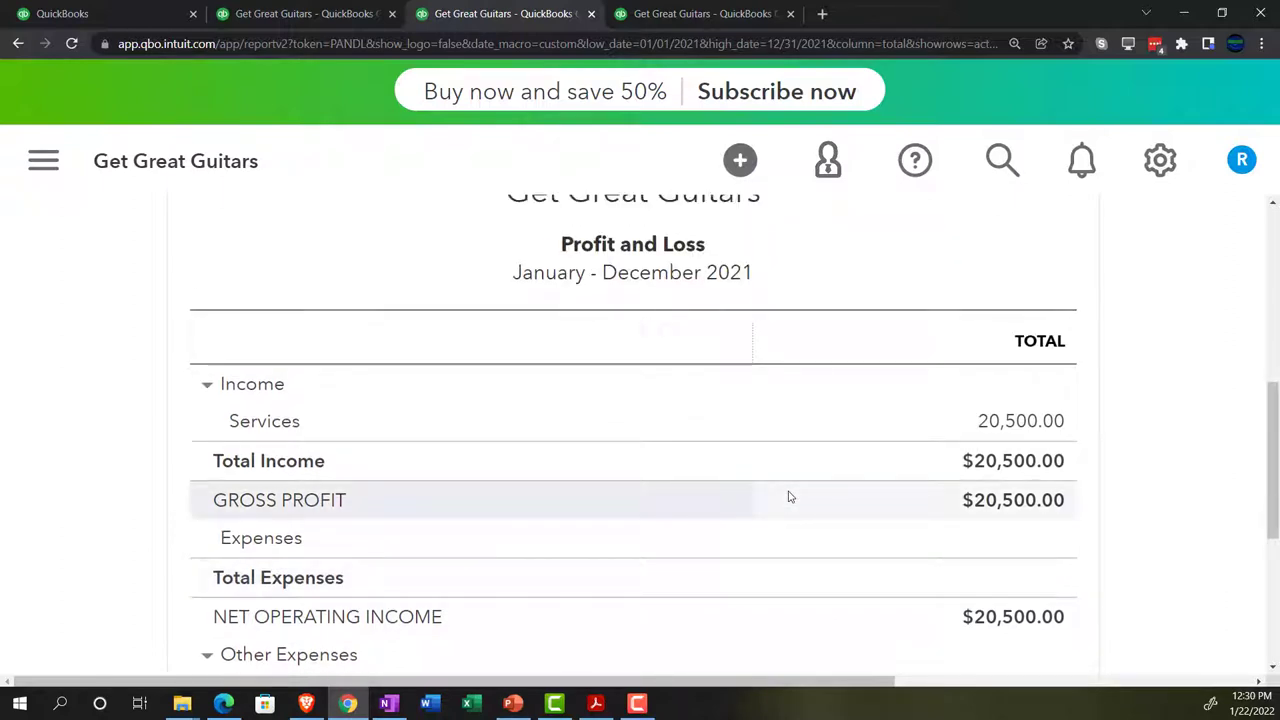
scroll(788, 497, up, 1)
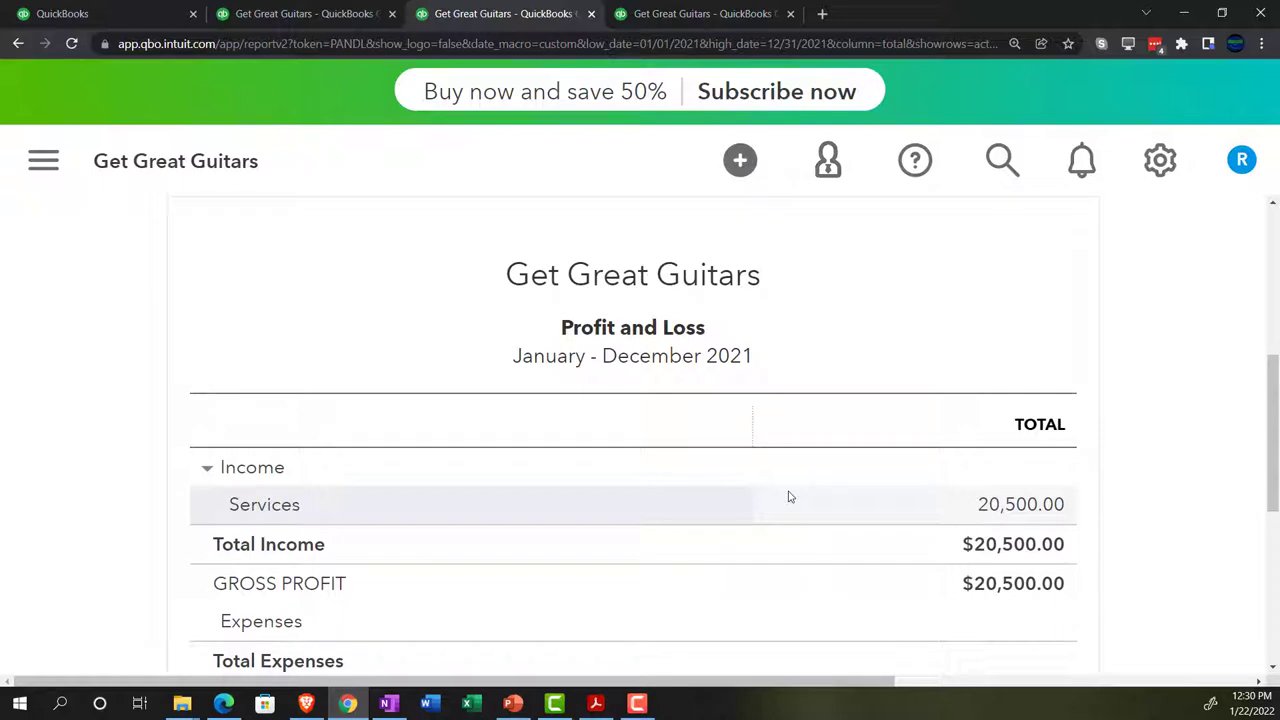
Run the Profit and Loss report for 01/01/2022 through 12/31/2022 and check its contents.
scroll(788, 497, up, 5)
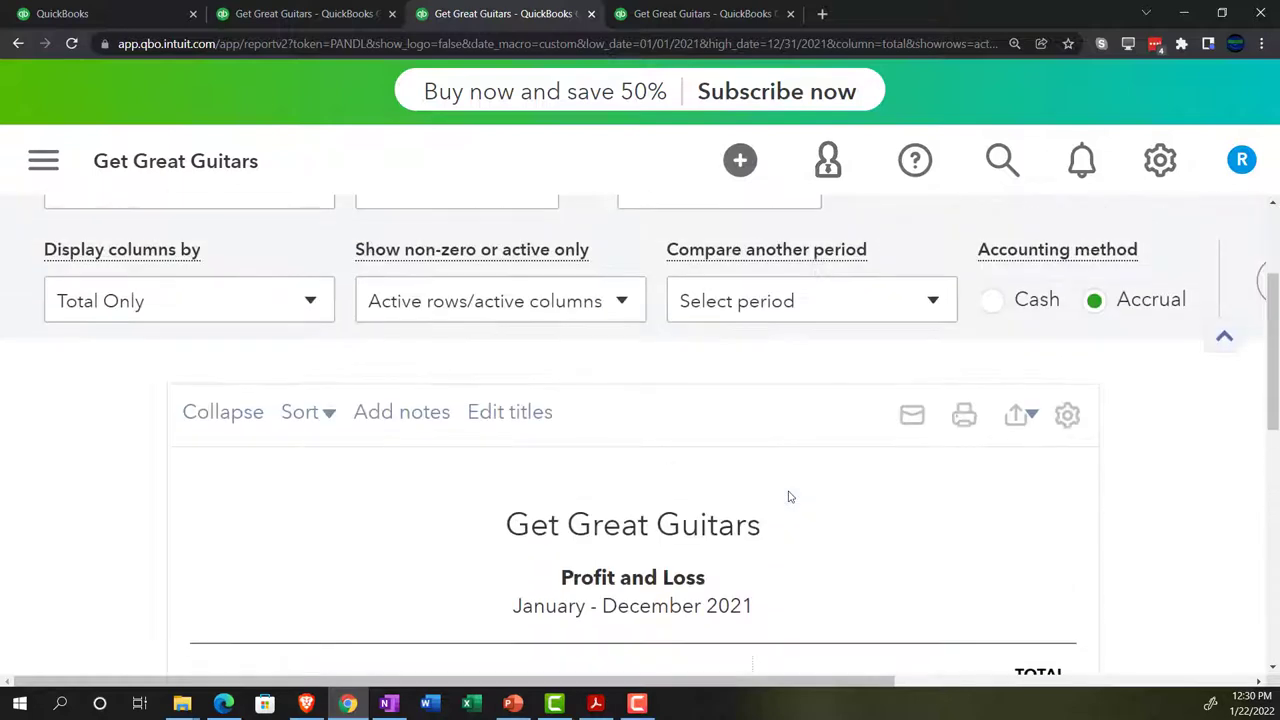
drag(505, 358, 313, 362)
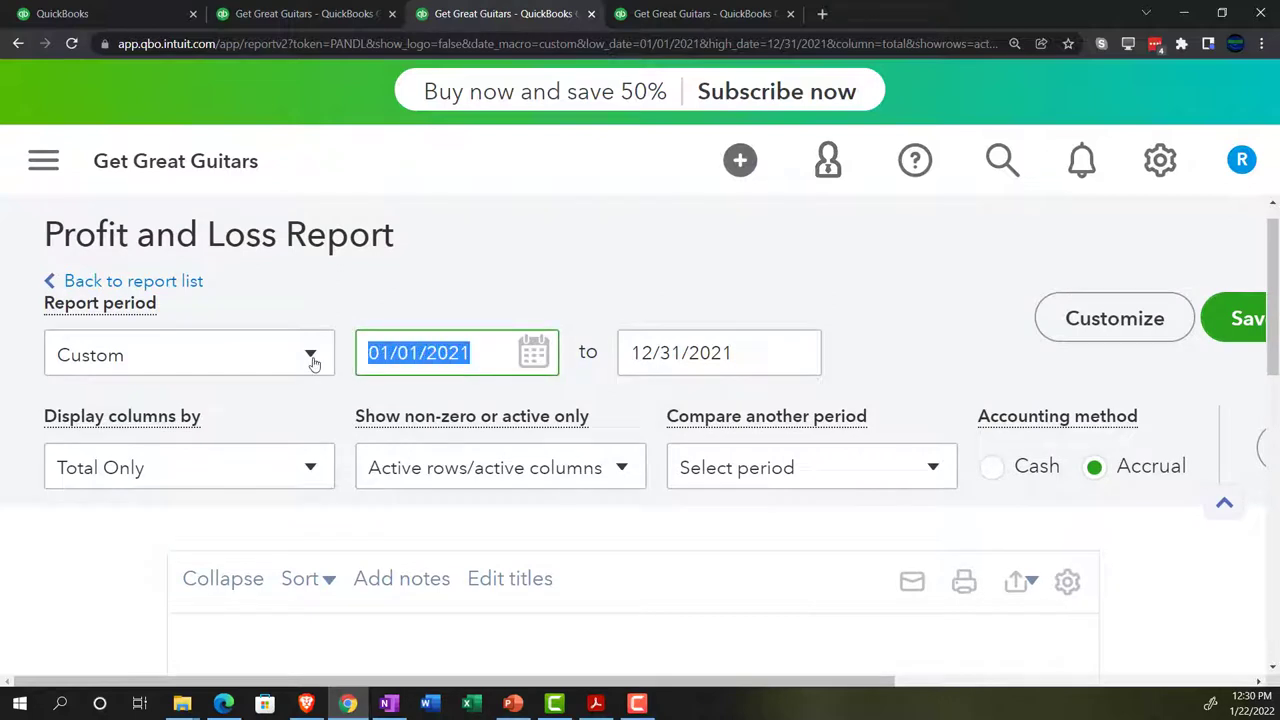
text(010122)
key(Tab)
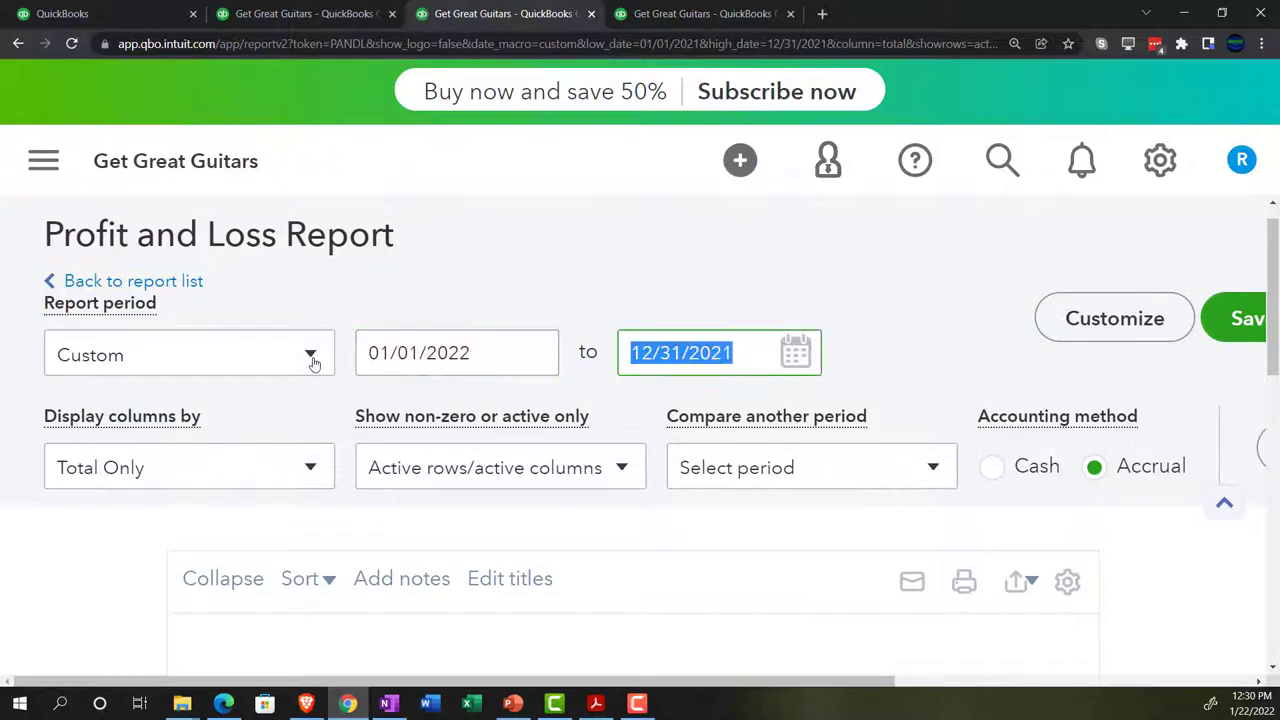
text(010)
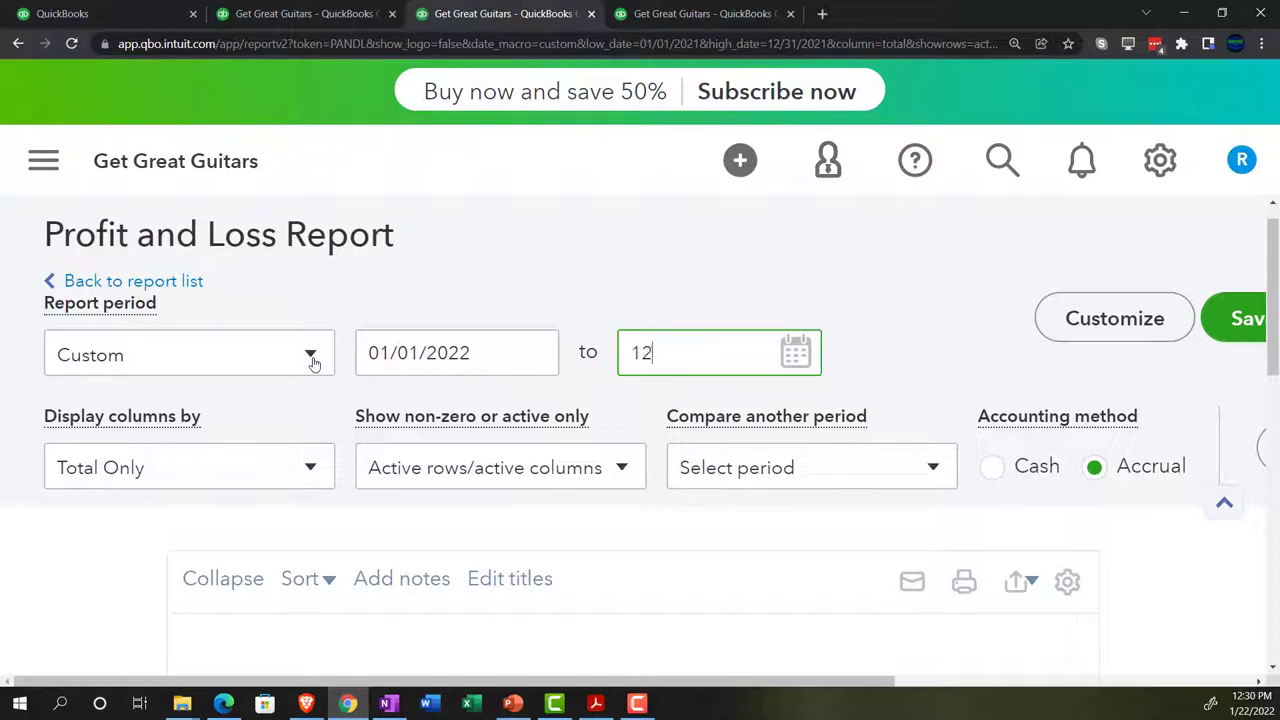
text(3122)
key(Tab)
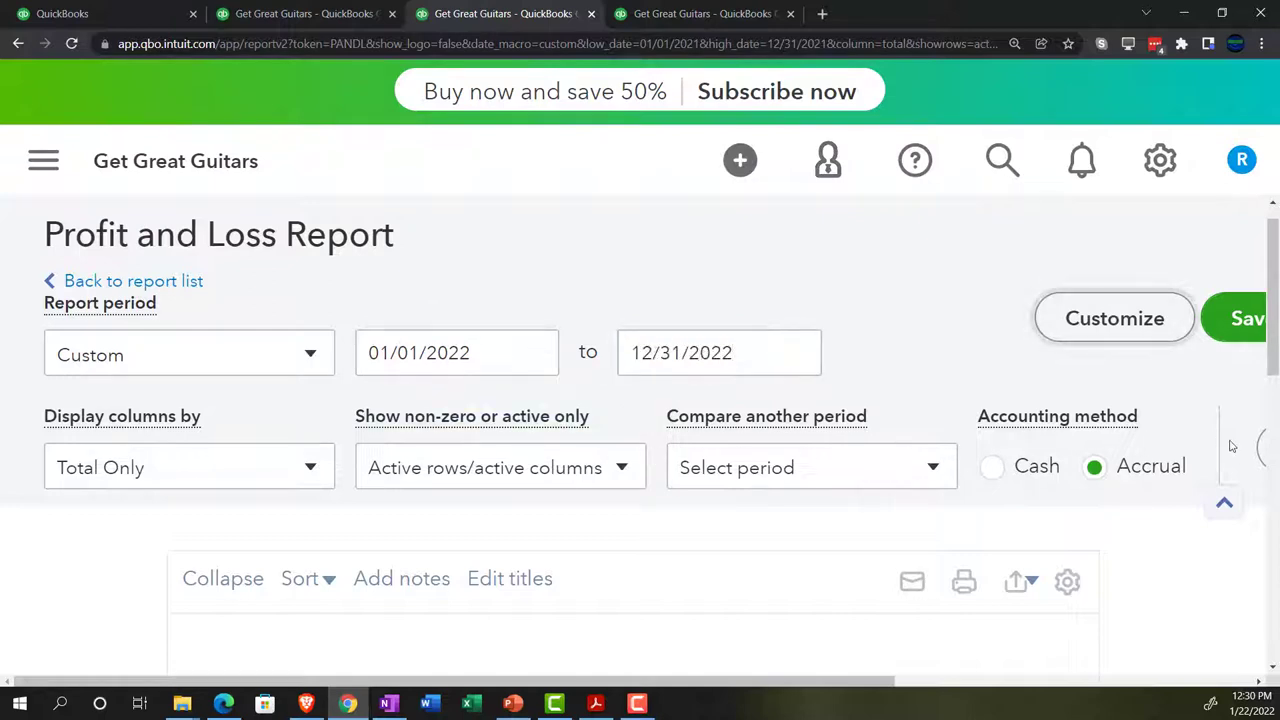
scroll(886, 506, down, 4)
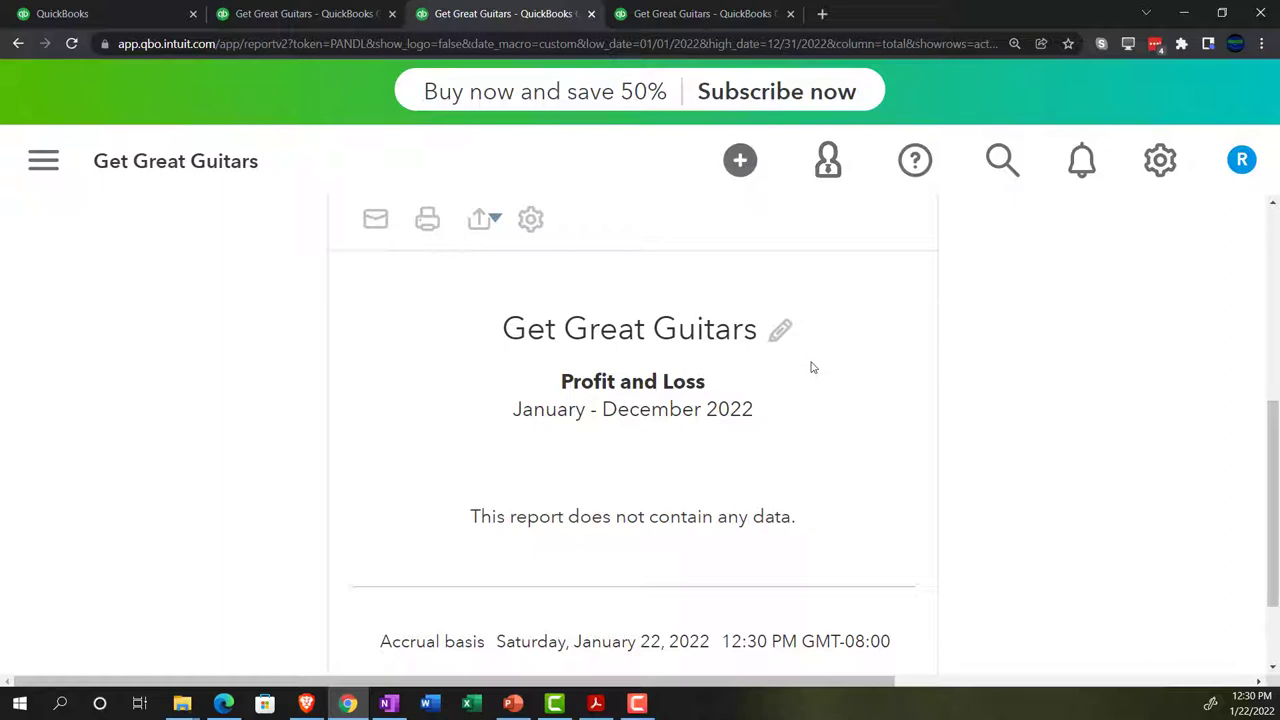
Run the Trial Balance for 01/01/2021 through 12/31/2021 and review its debit and credit balances, including the income and expense accounts.
click(709, 14)
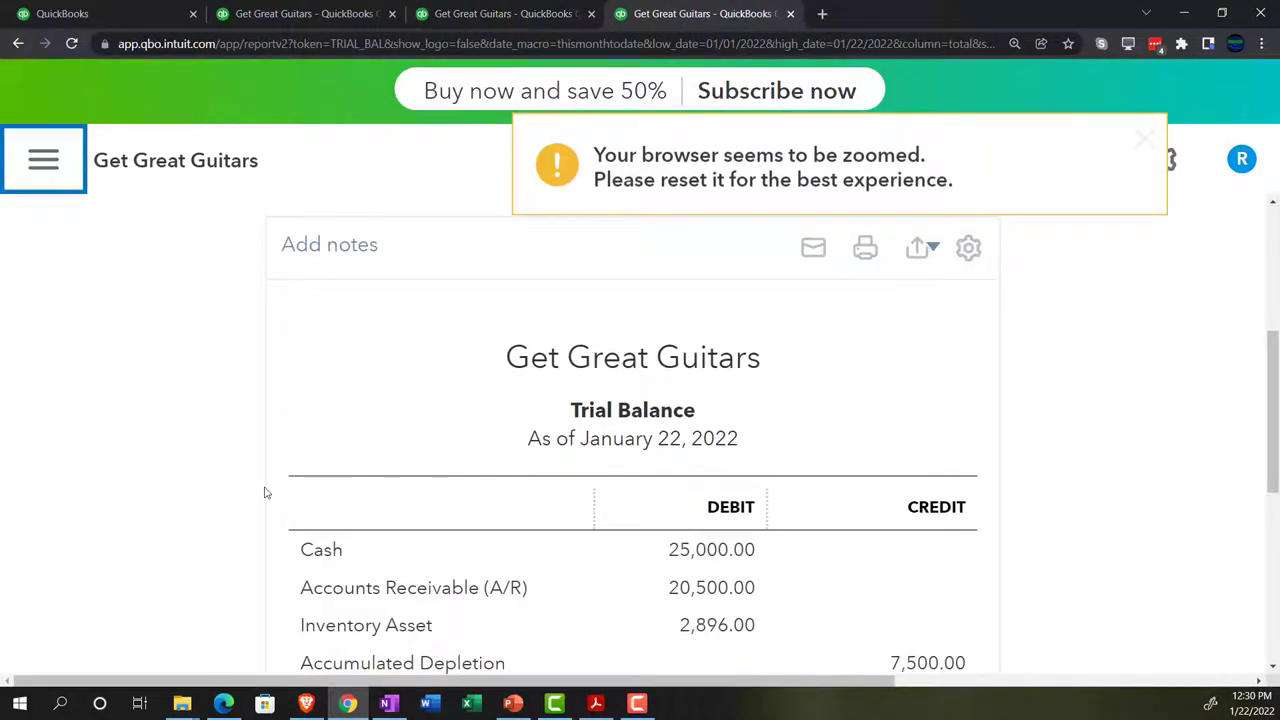
scroll(268, 491, down, 1)
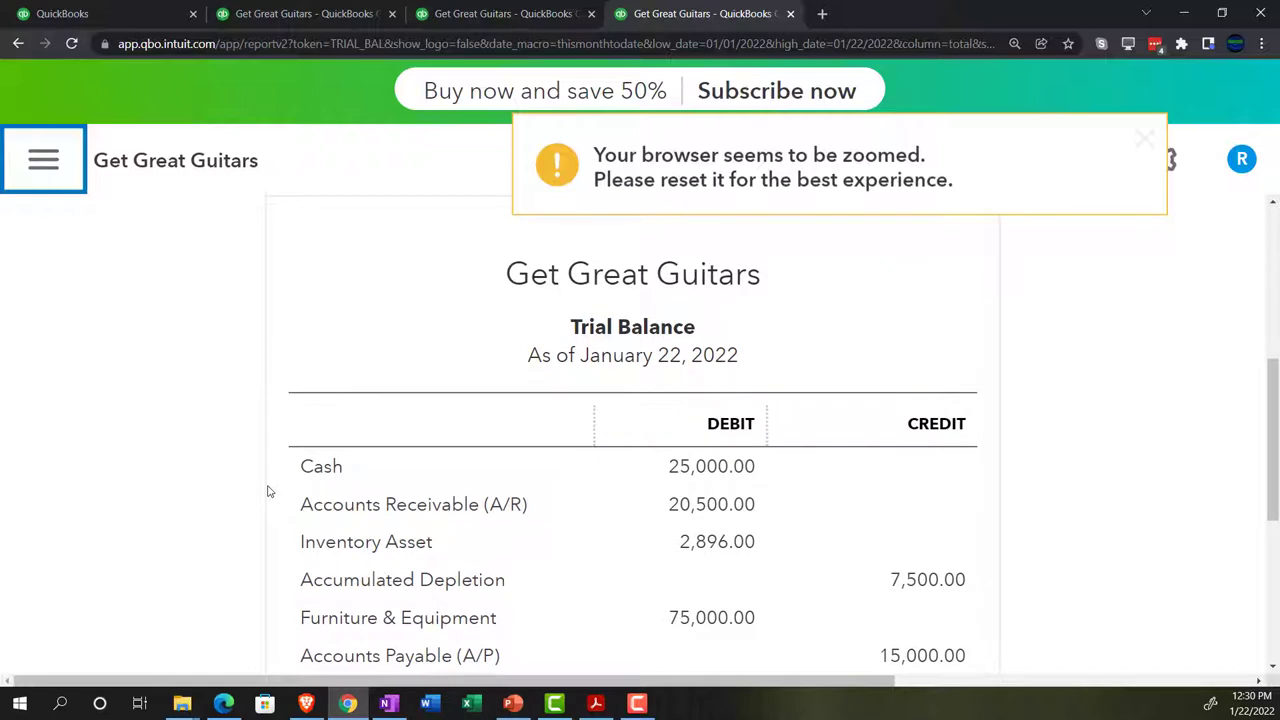
scroll(280, 423, down, 1)
scroll(280, 409, up, 3)
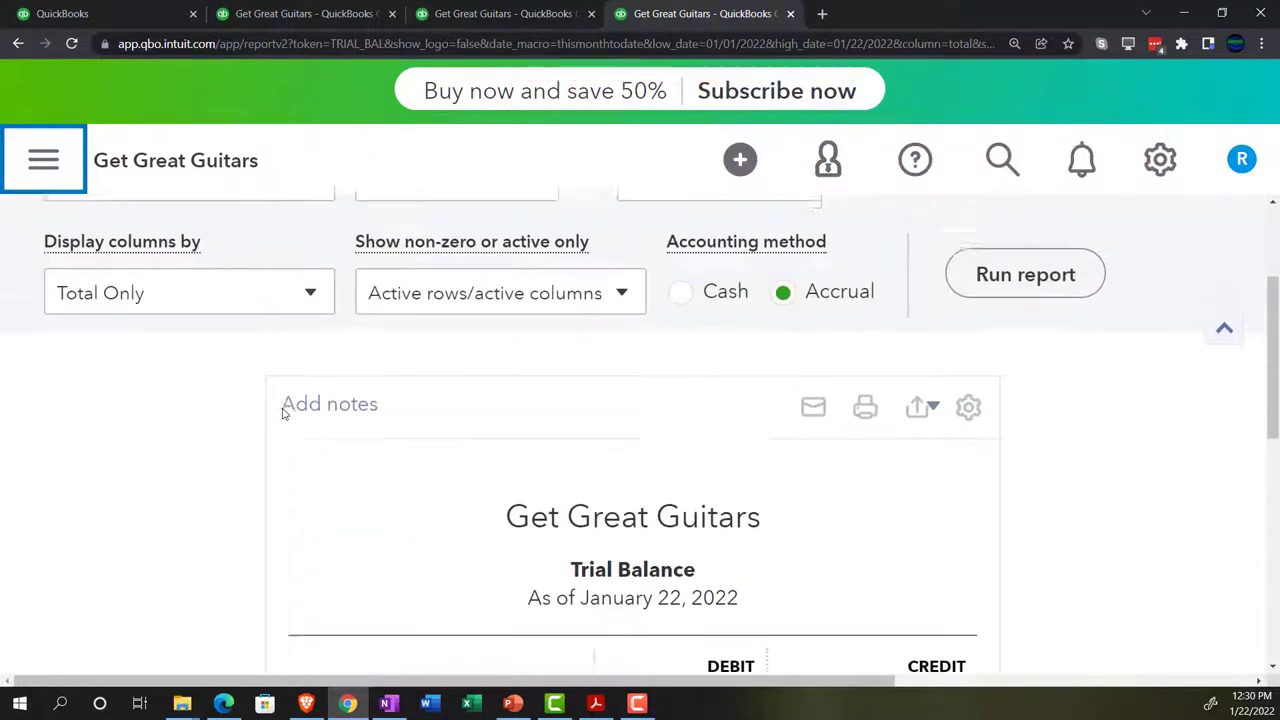
scroll(283, 412, up, 1)
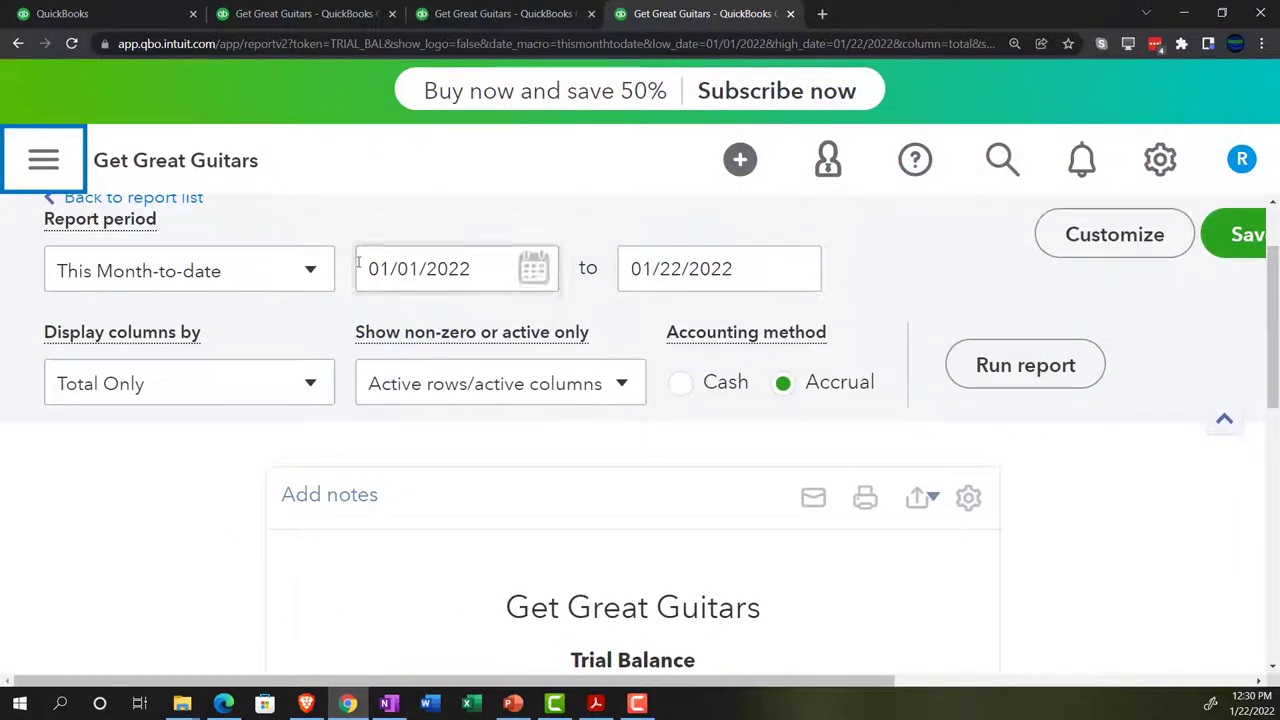
click(430, 268)
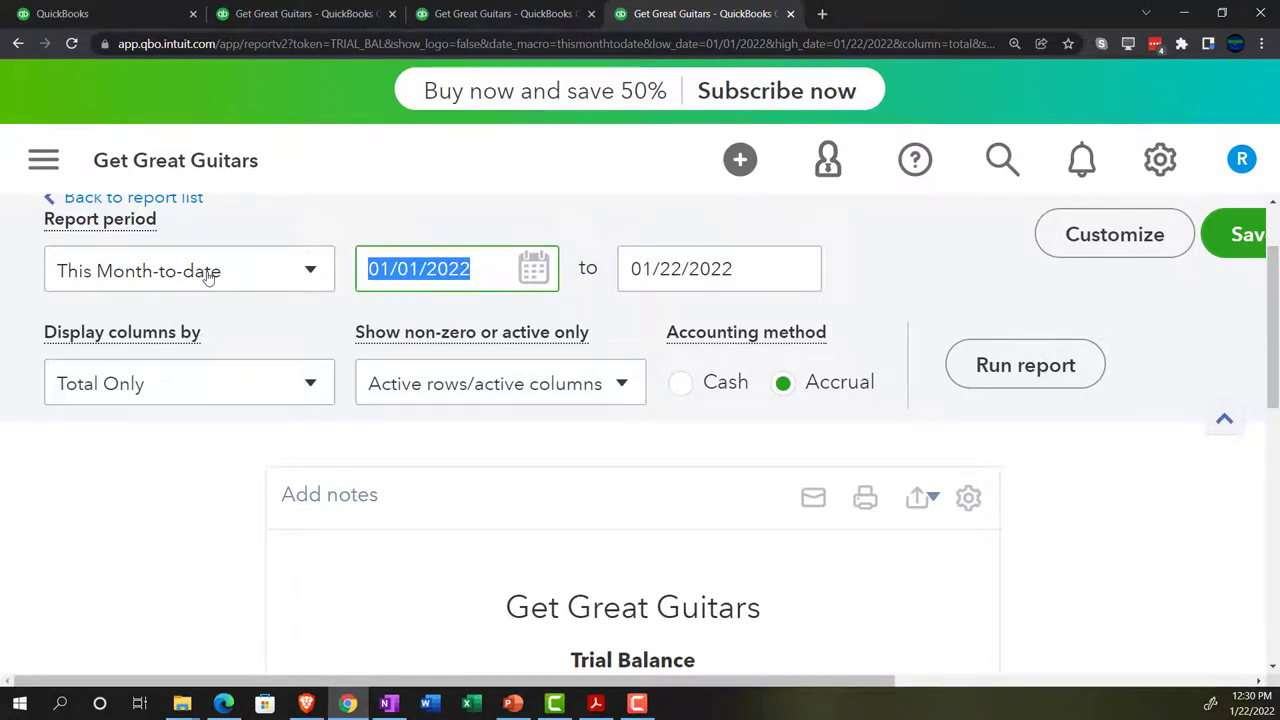
text(010121)
key(Tab)
text(123121)
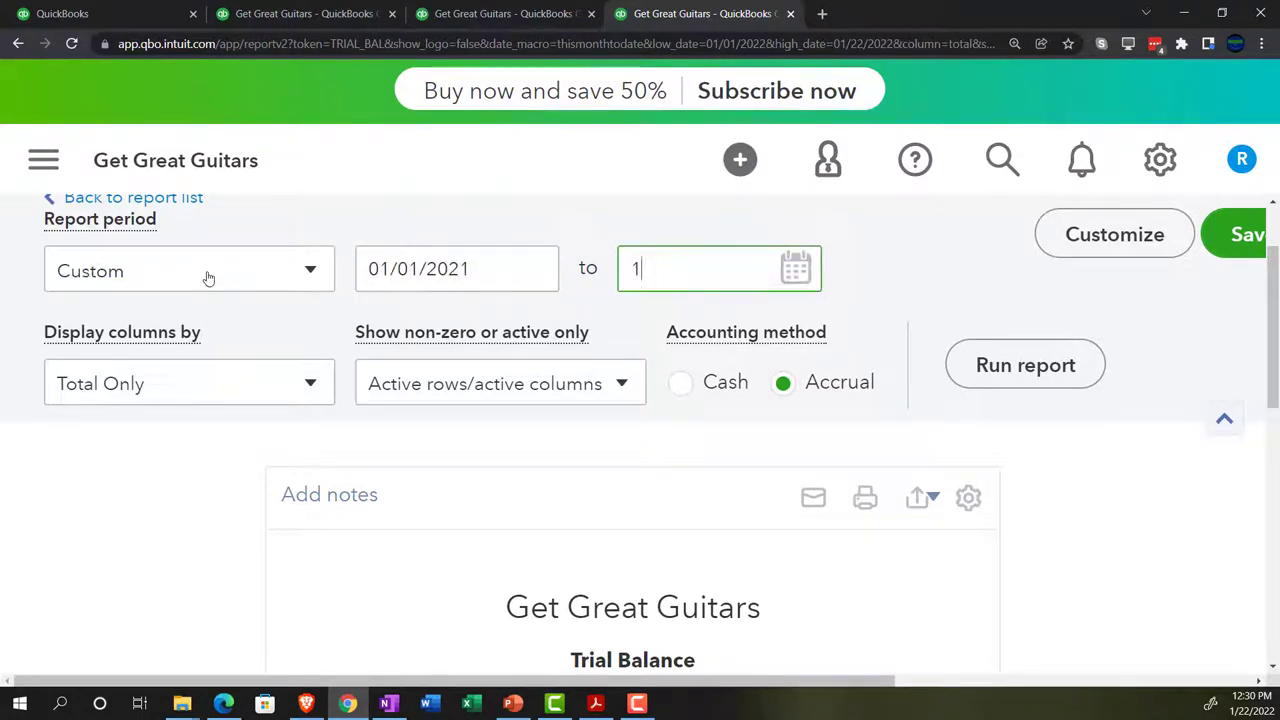
key(Tab)
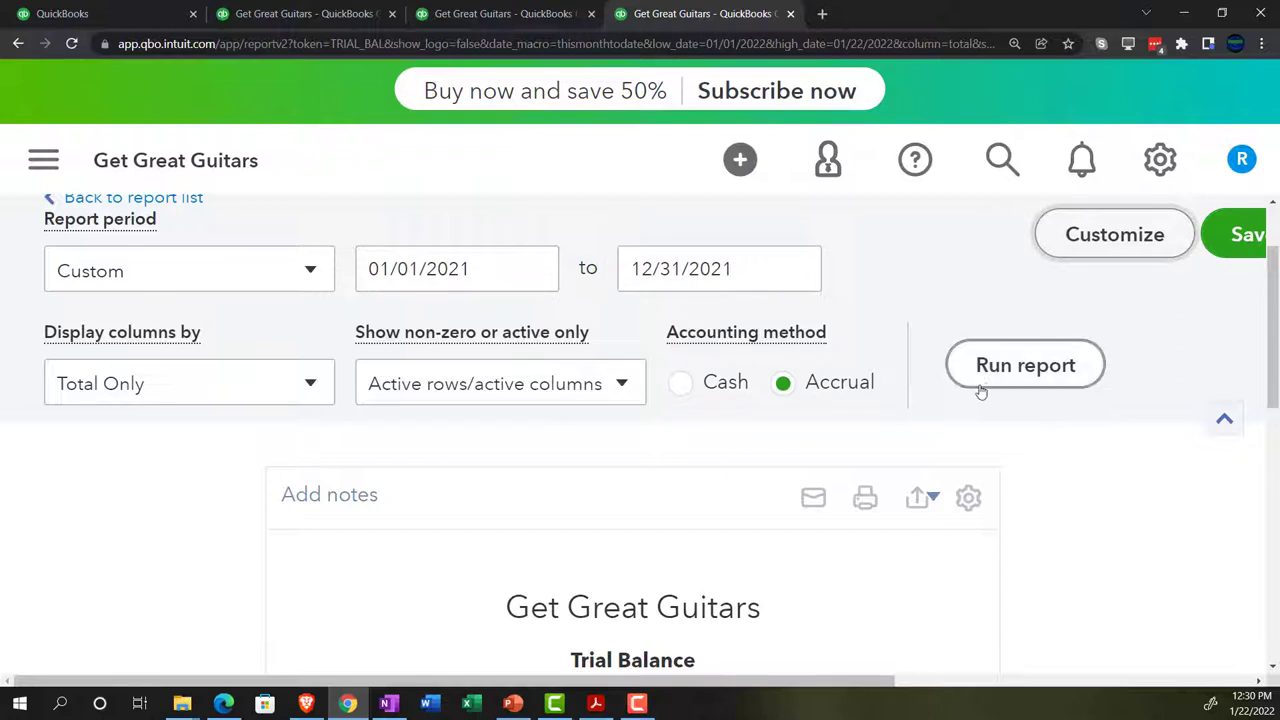
click(985, 384)
scroll(457, 549, down, 3)
scroll(249, 557, down, 5)
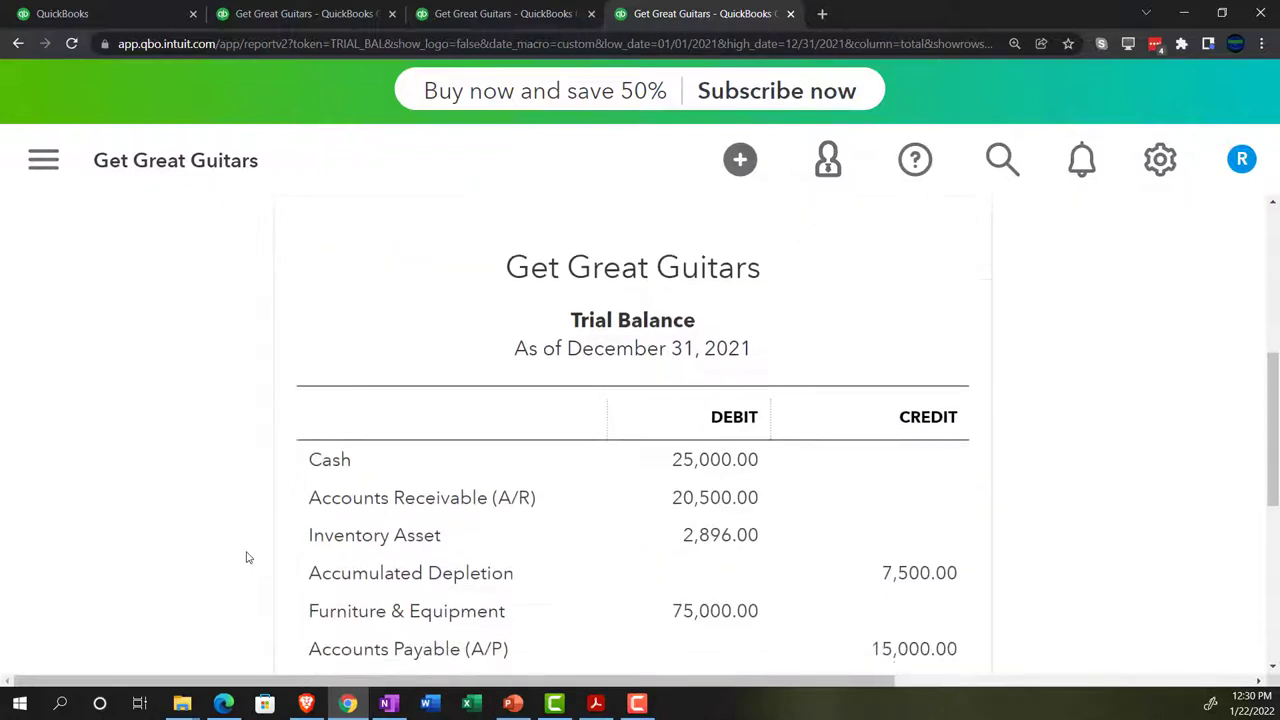
scroll(250, 548, up, 1)
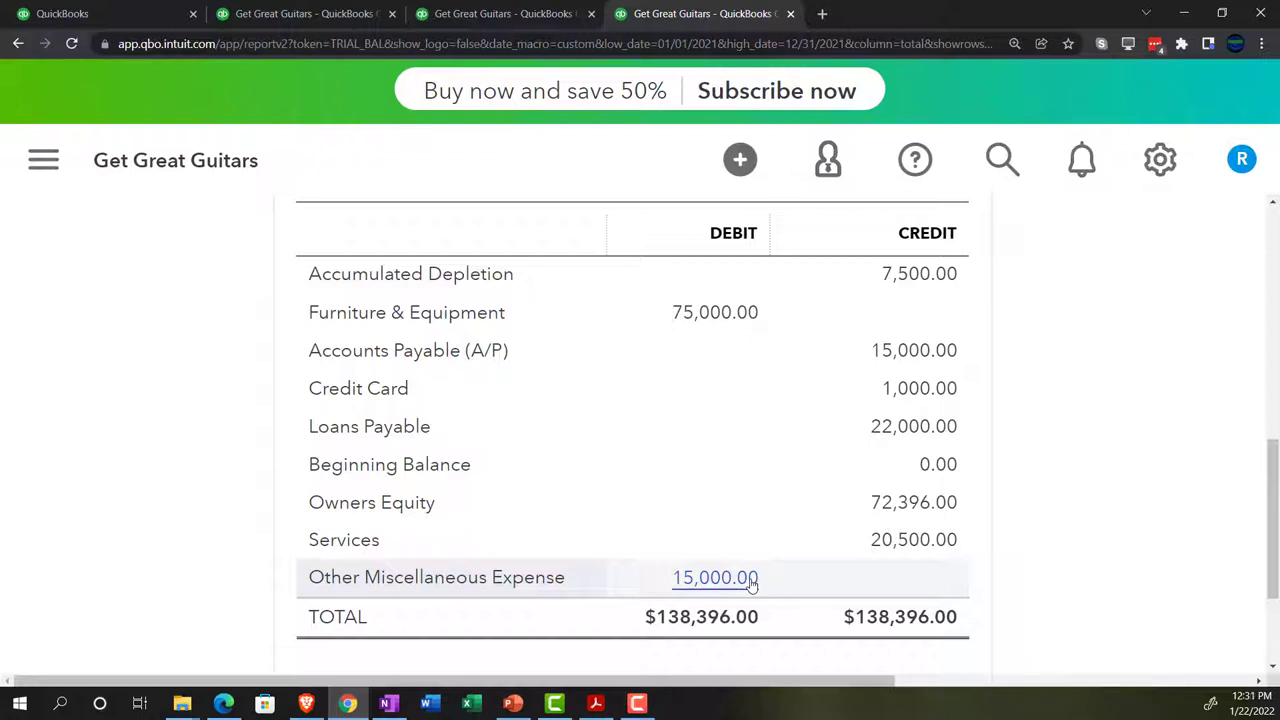
Run the Trial Balance for 01/01/2022 through 12/31/2022 and review its balances down to Owners Equity.
scroll(752, 585, up, 10)
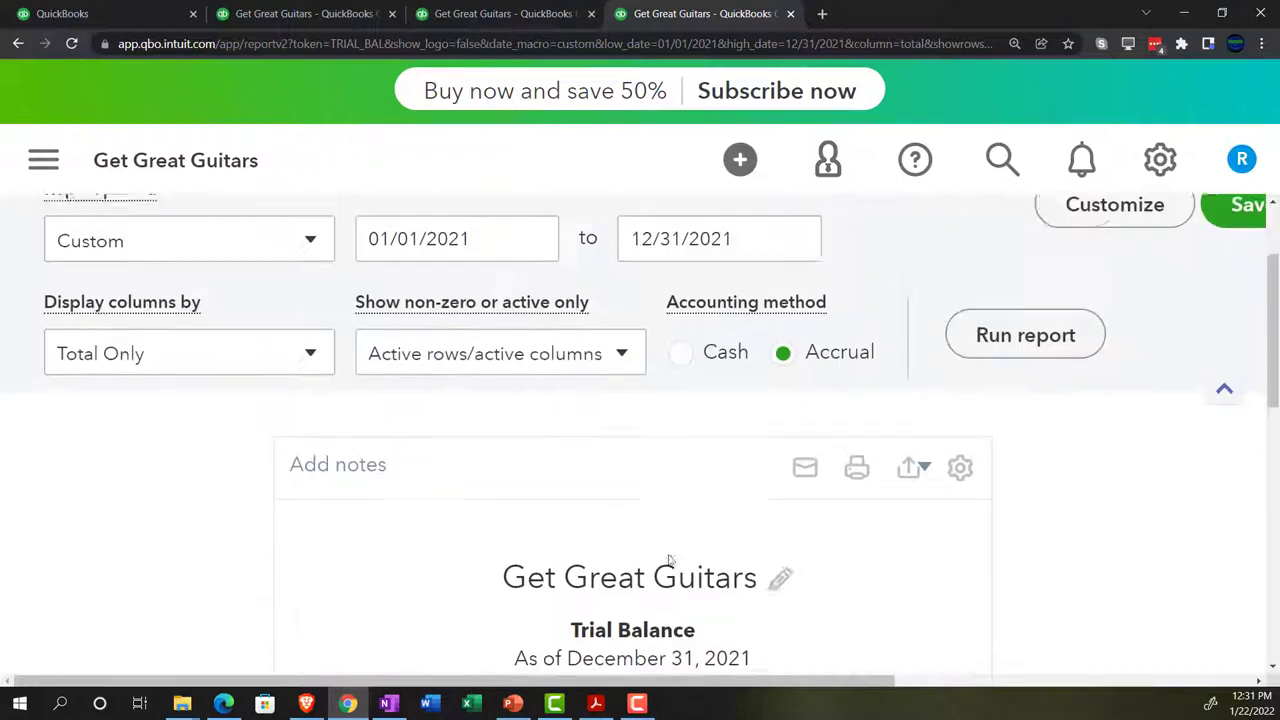
click(404, 262)
key(ctrl+a)
text(0)
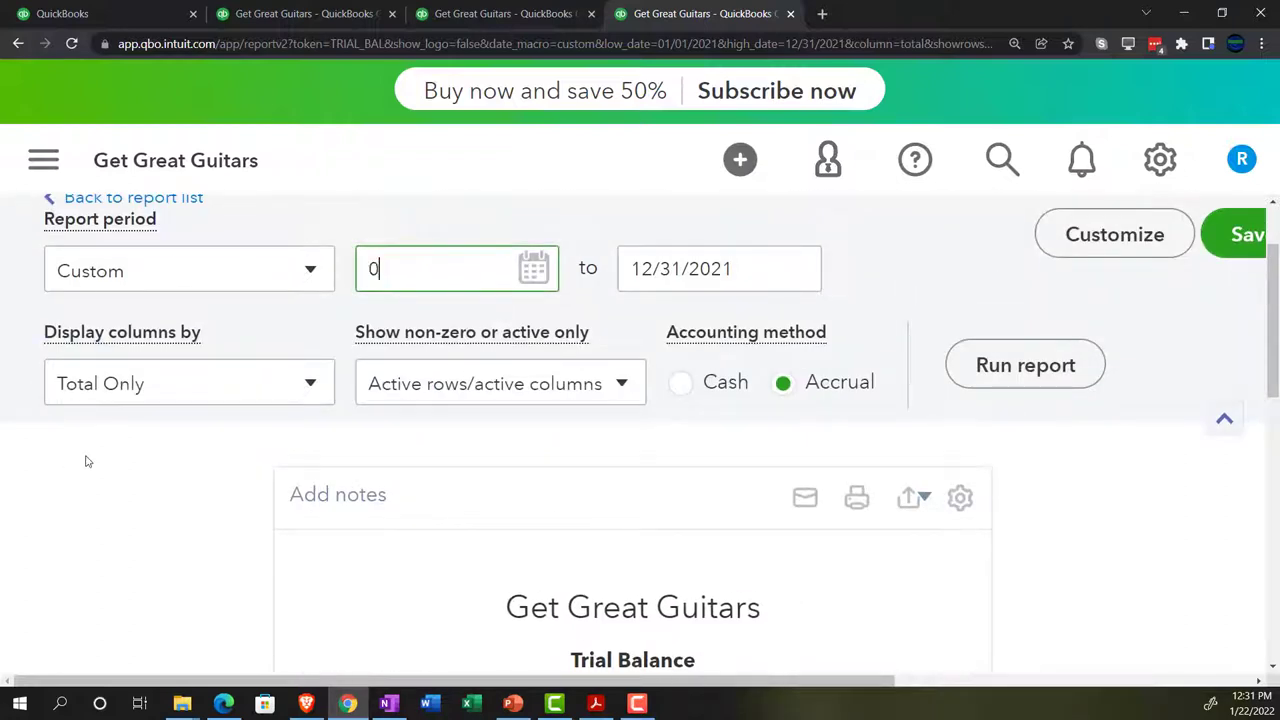
text(1/01/202)
key(Tab)
text(123122)
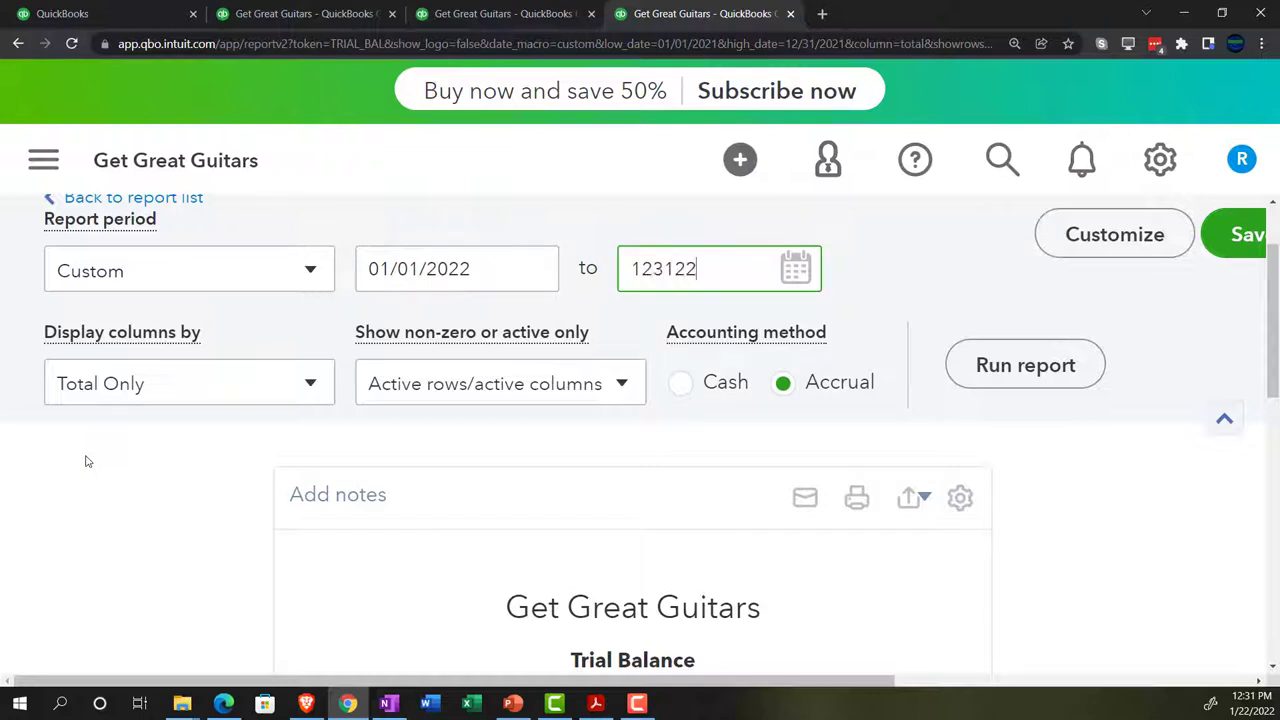
key(Tab)
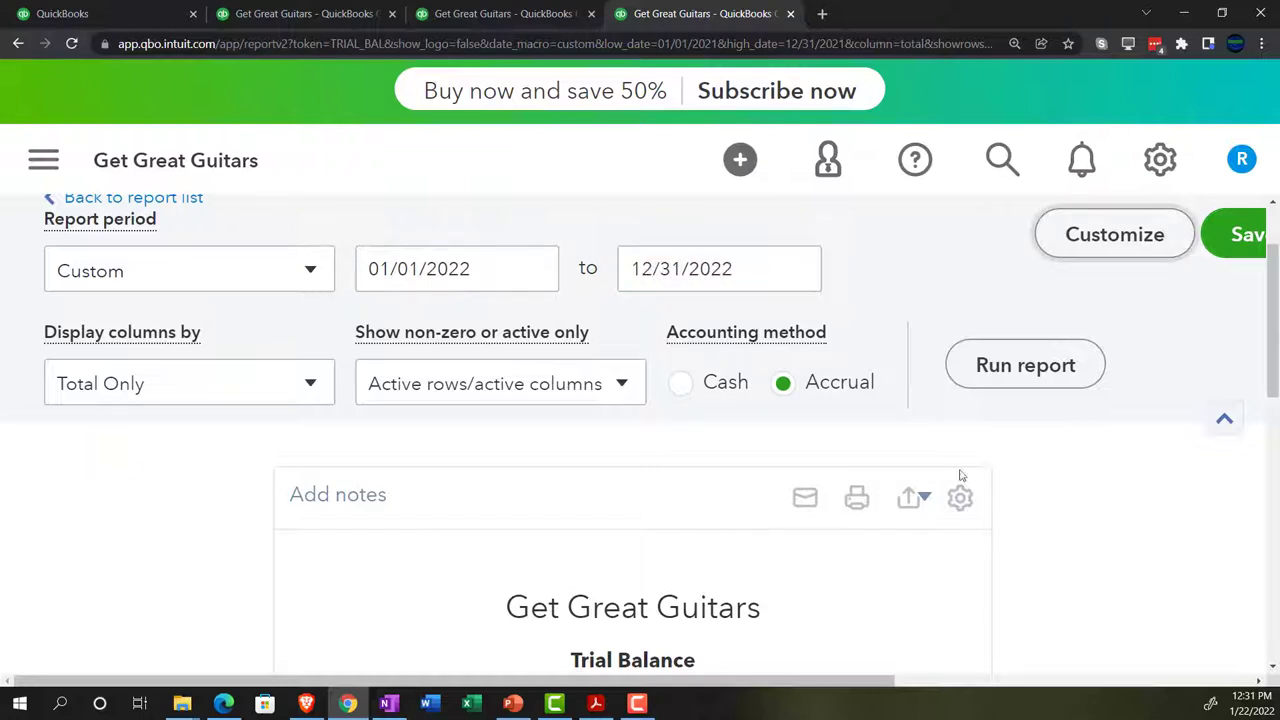
click(1025, 366)
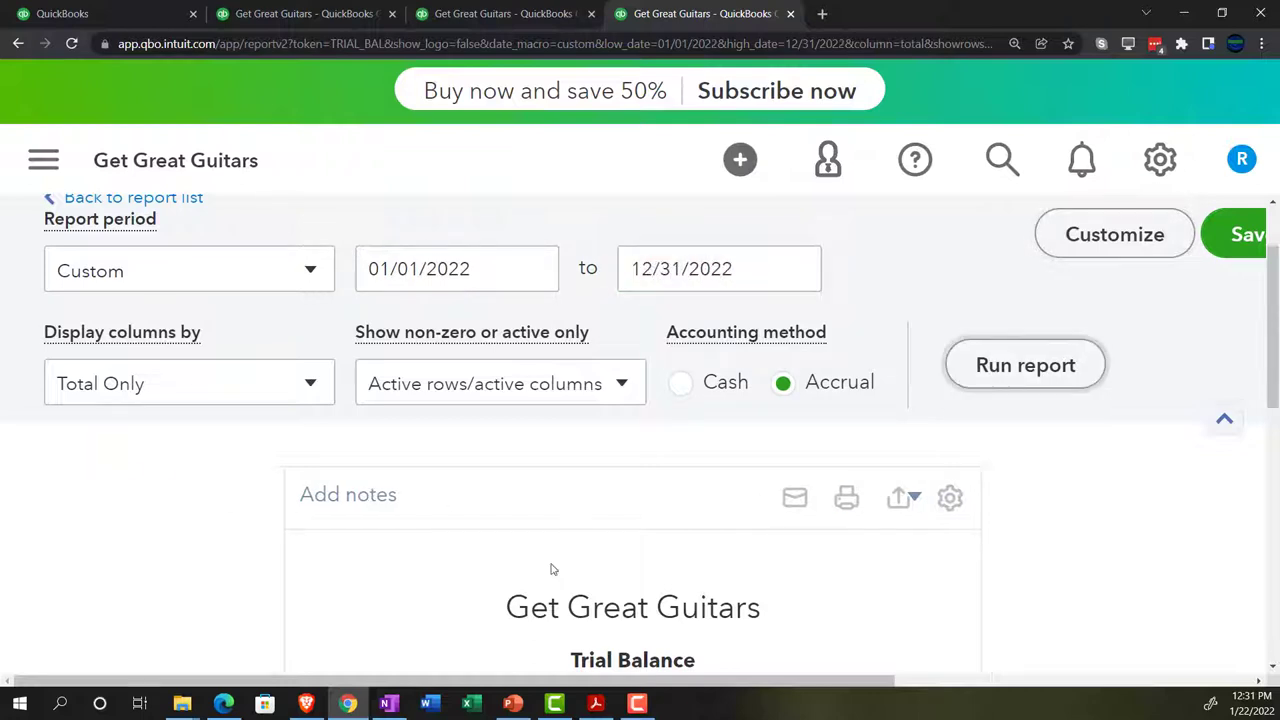
scroll(263, 583, down, 5)
scroll(265, 577, down, 2)
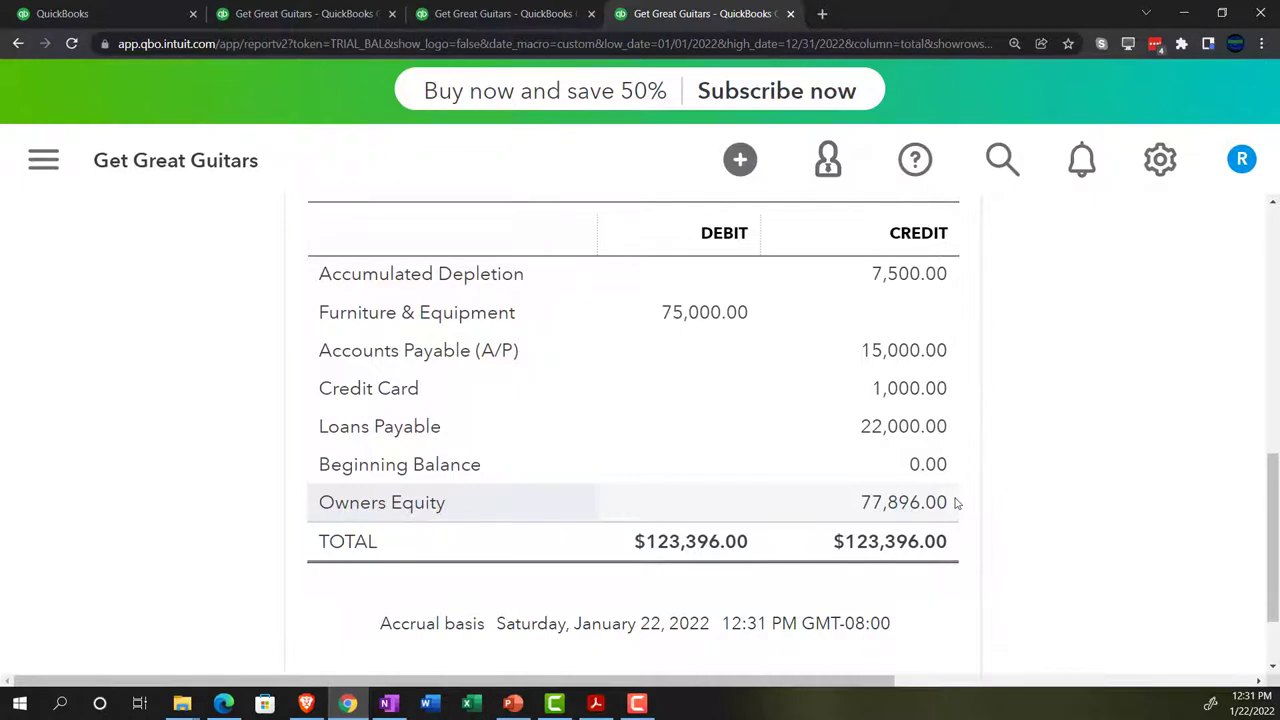
Customize the 2022 Trial Balance number format to omit cents and show negative numbers as (100) in red.
scroll(960, 532, up, 4)
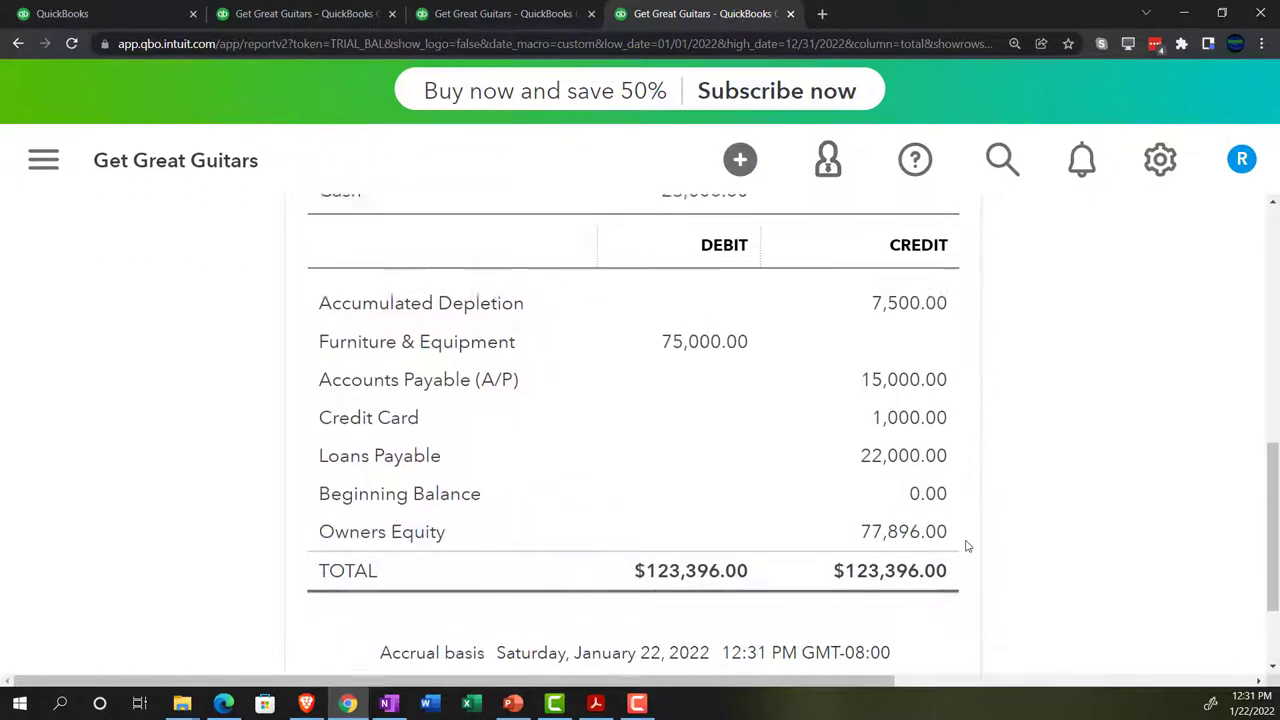
key(ctrl+minus)
scroll(966, 546, up, 3)
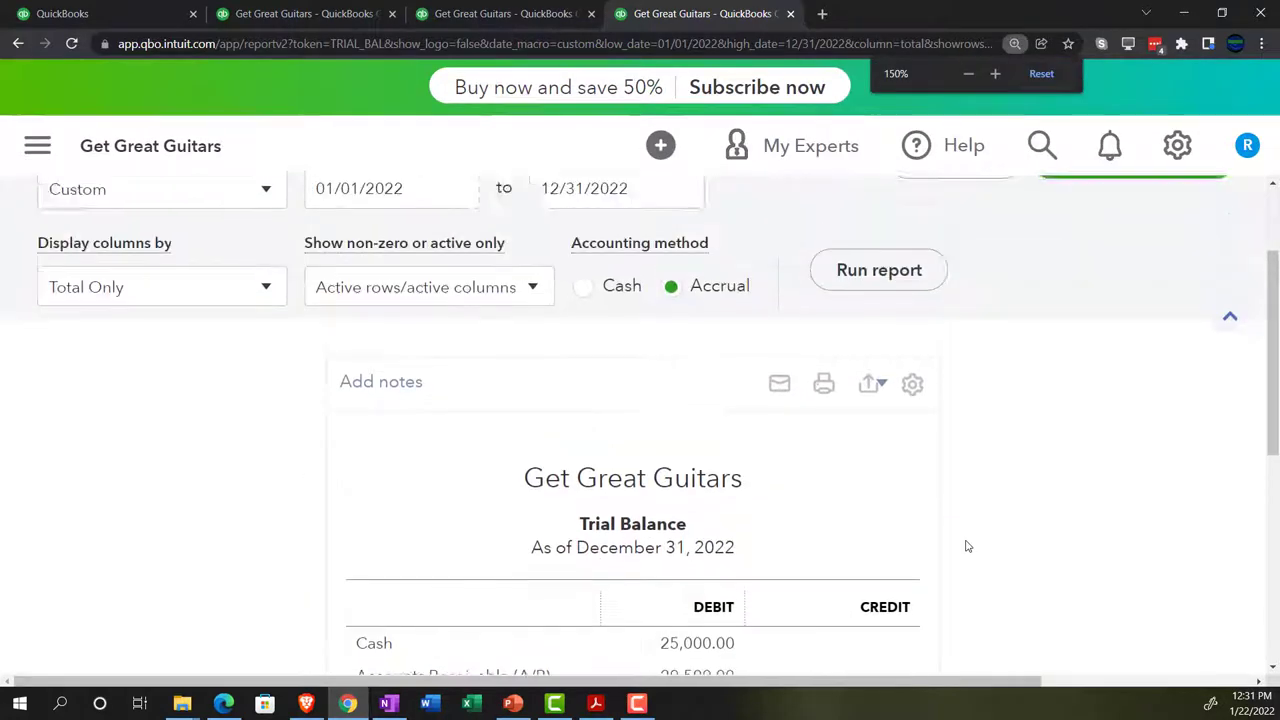
click(936, 256)
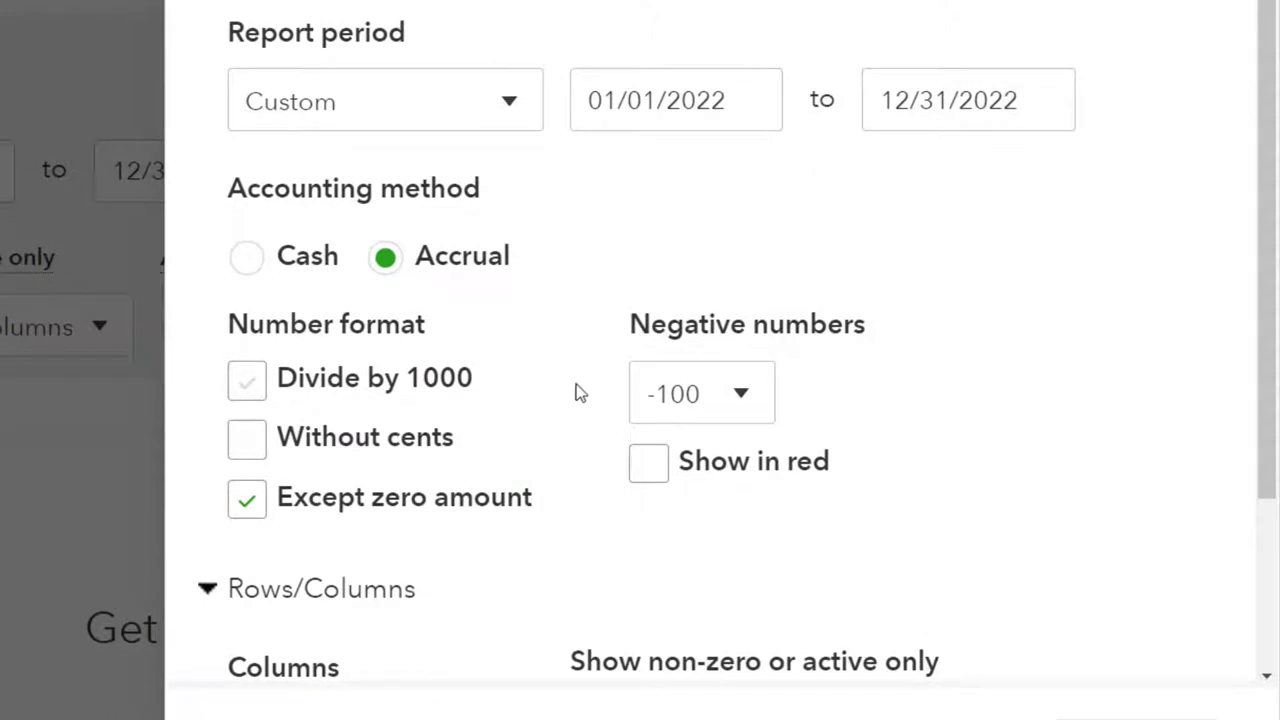
click(258, 446)
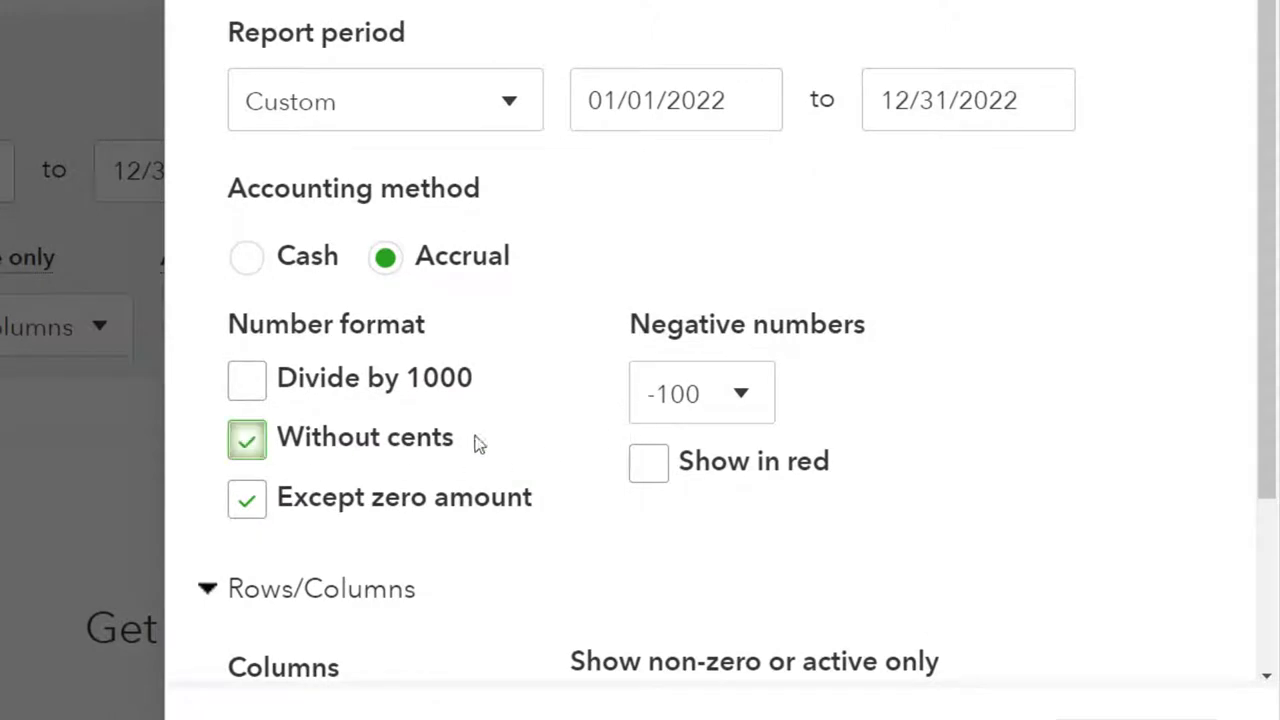
click(733, 392)
click(695, 527)
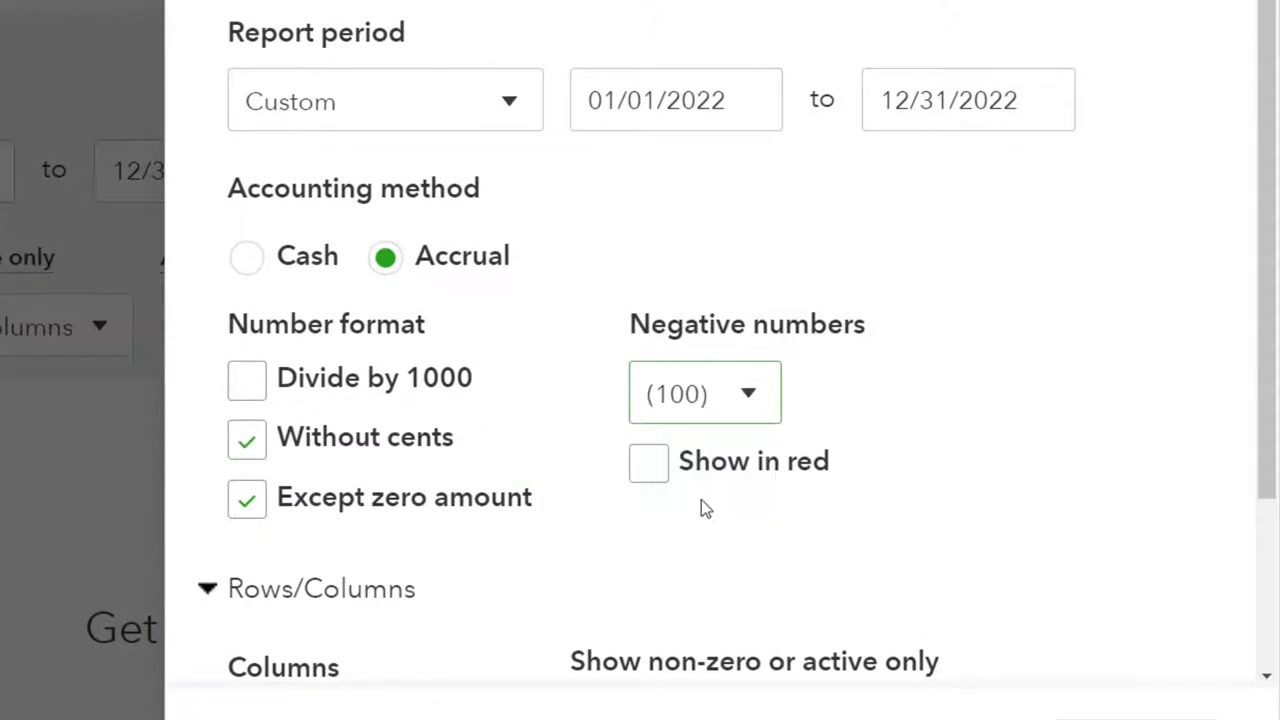
click(655, 475)
scroll(657, 480, down, 3)
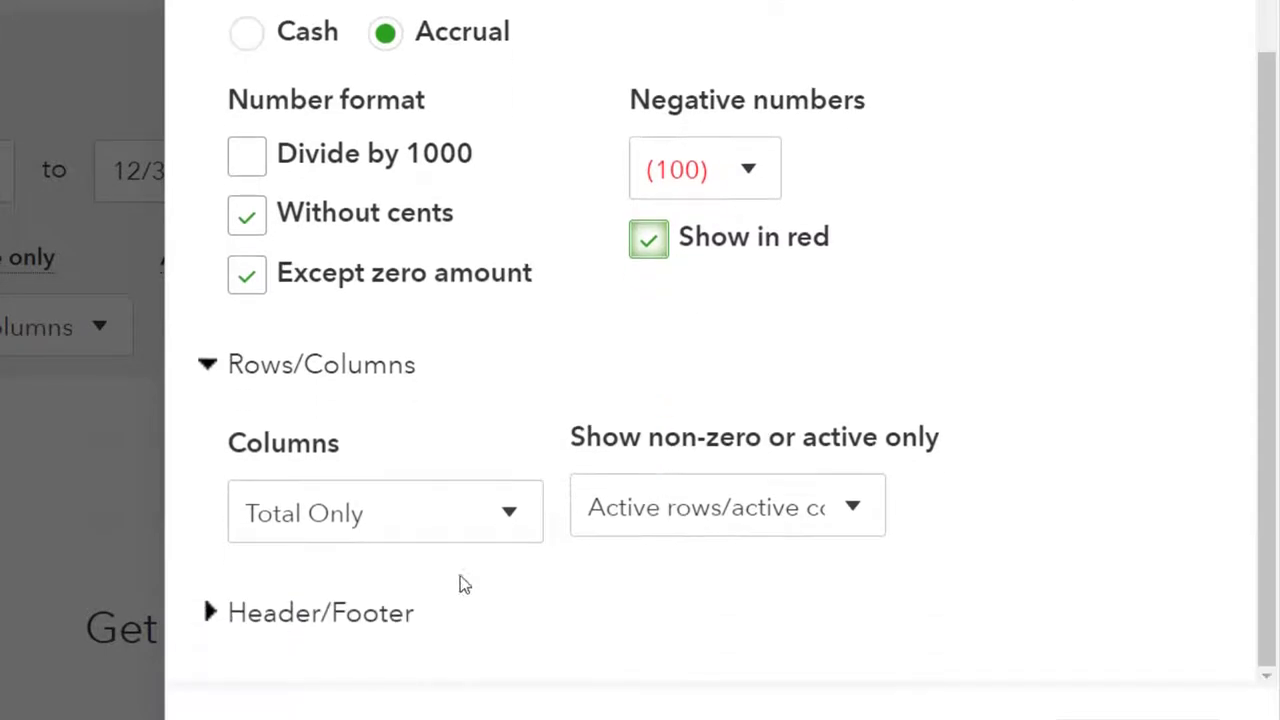
Remove the date prepared, time prepared and report basis from the Trial Balance footer and run the report.
click(287, 612)
scroll(289, 580, down, 7)
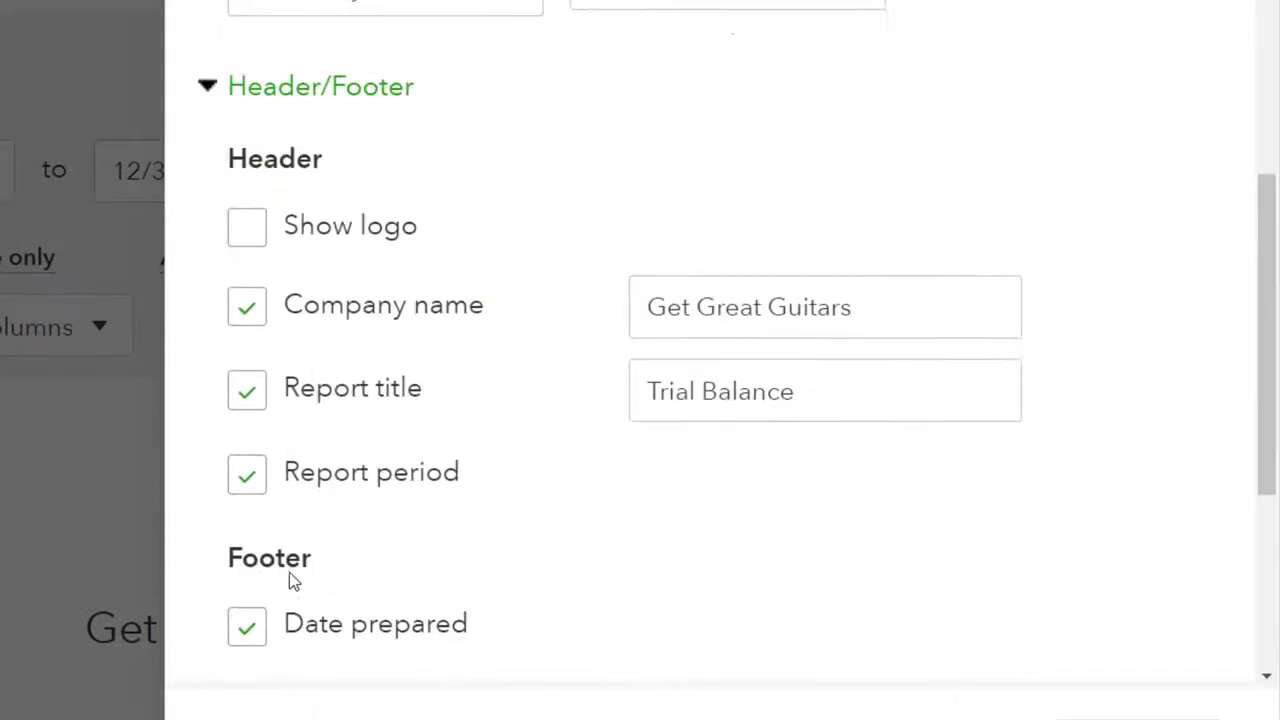
scroll(289, 572, down, 2)
click(247, 494)
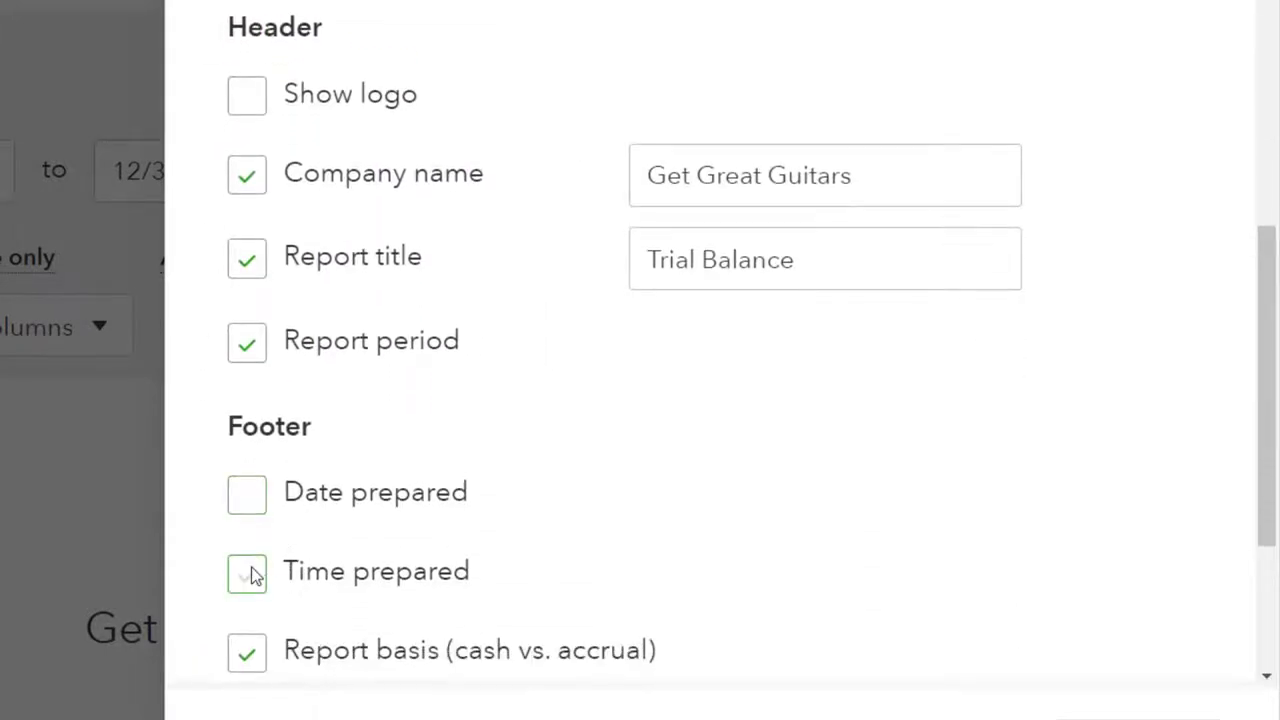
scroll(252, 578, down, 2)
click(247, 522)
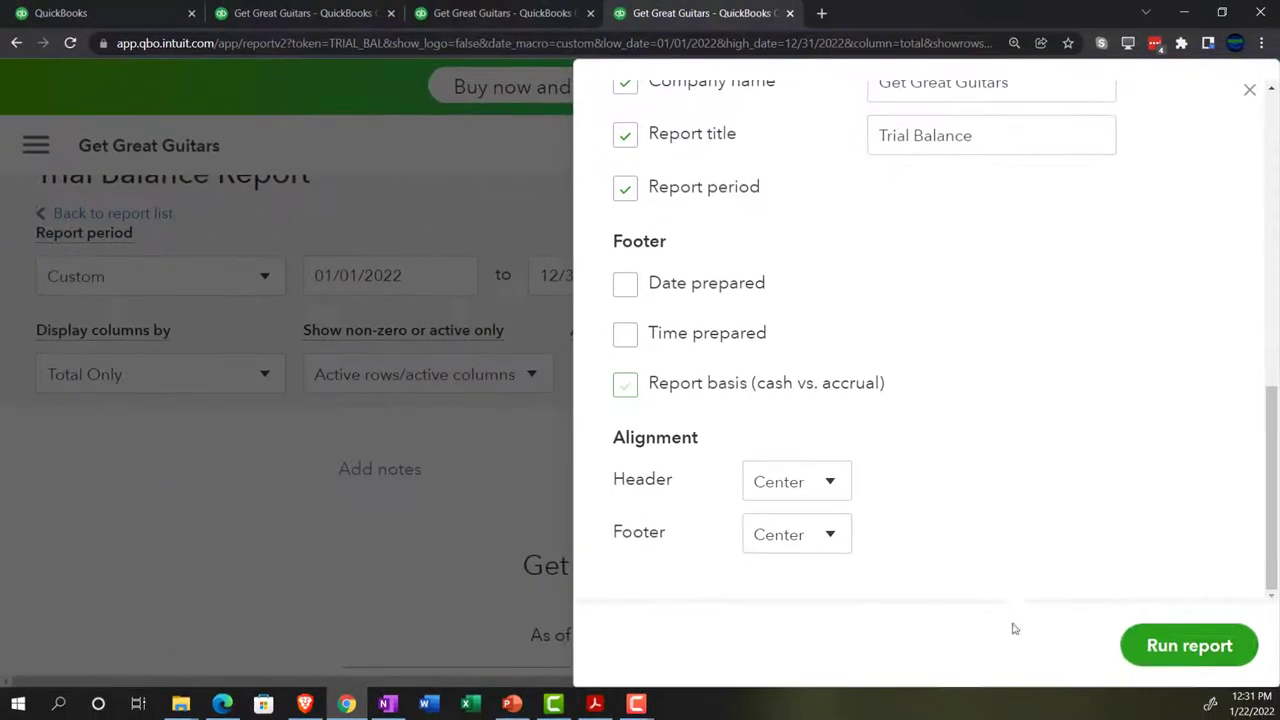
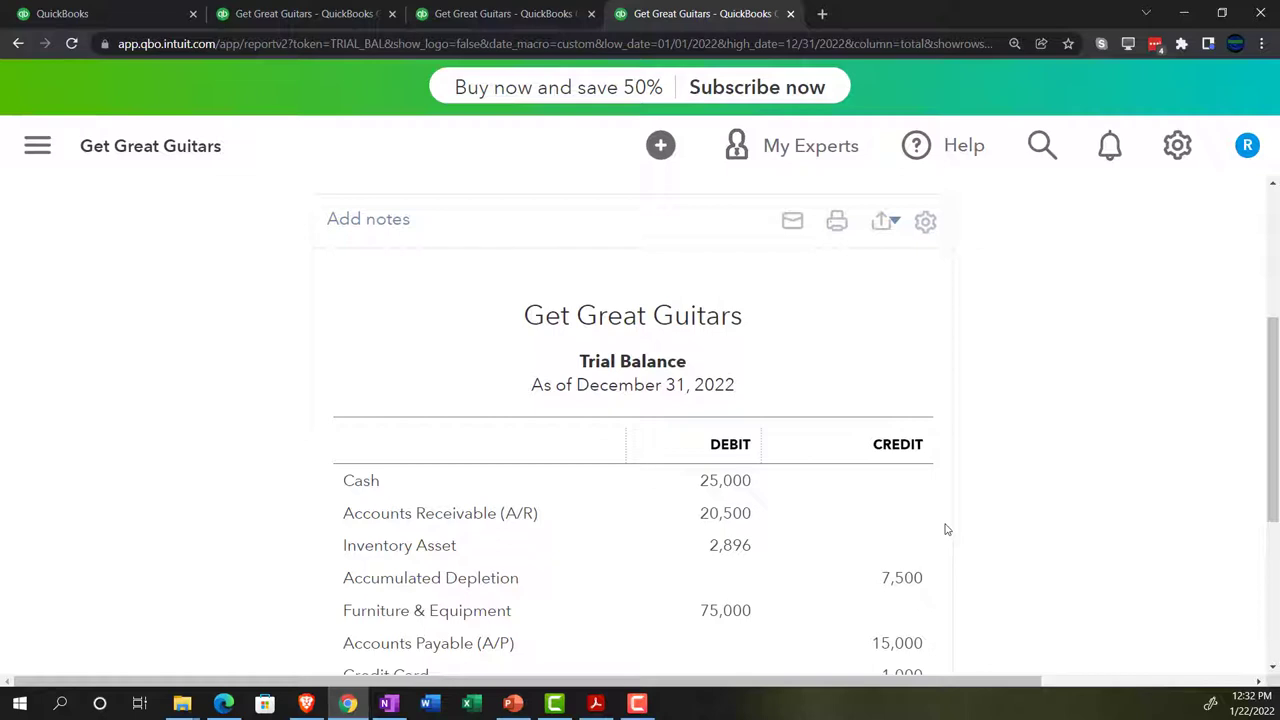
Review the reformatted 2022 Trial Balance's report period and its debit and credit balances from Cash to Owners Equity.
key(ctrl+plus)
scroll(946, 530, down, 3)
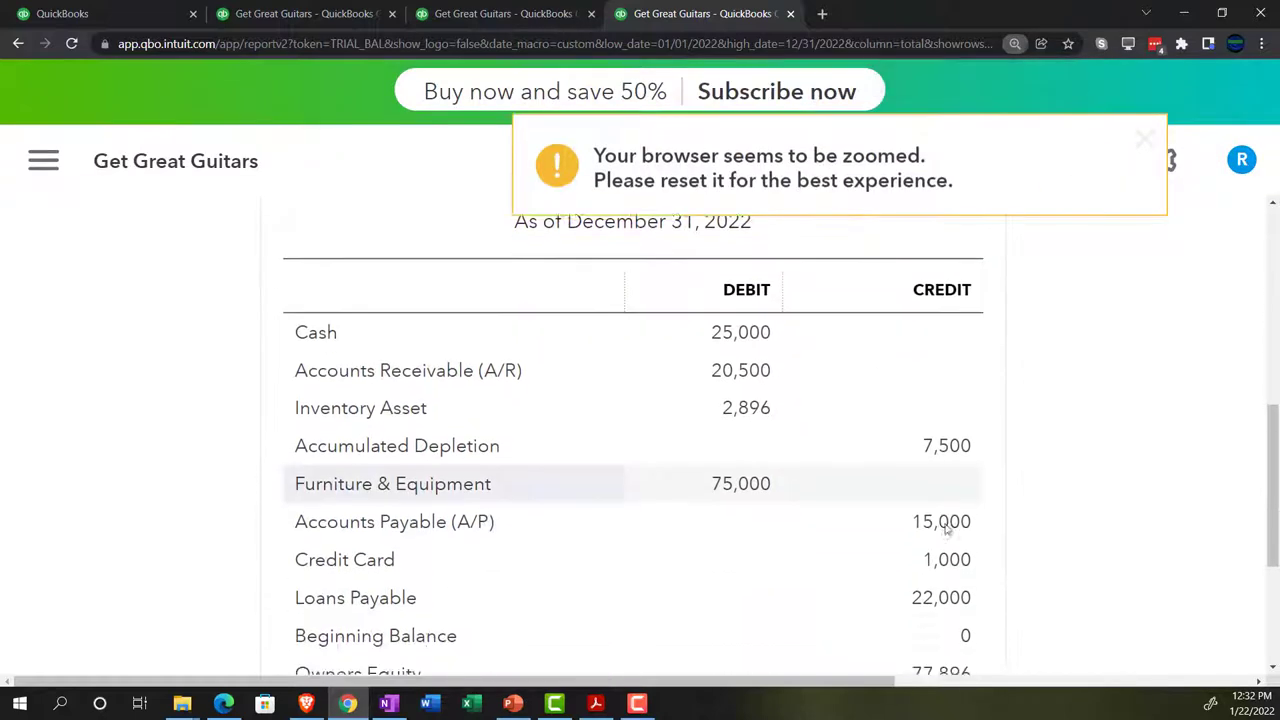
scroll(946, 530, down, 1)
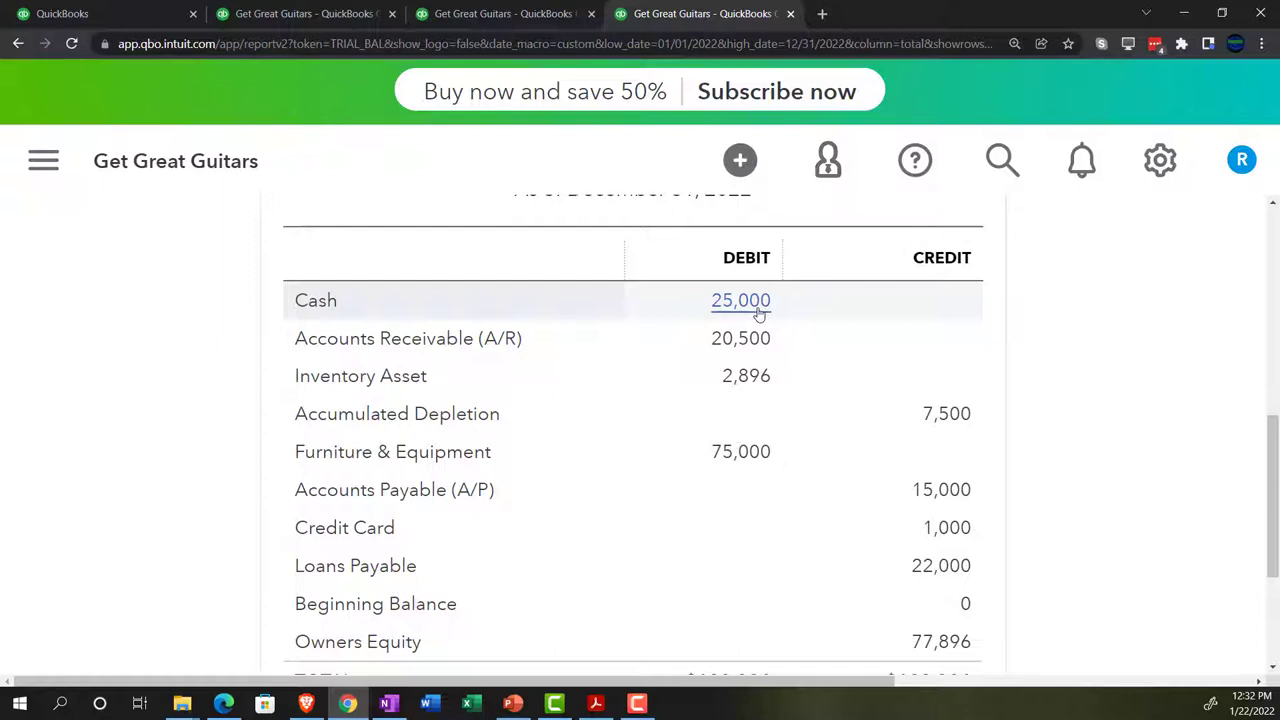
scroll(759, 313, up, 5)
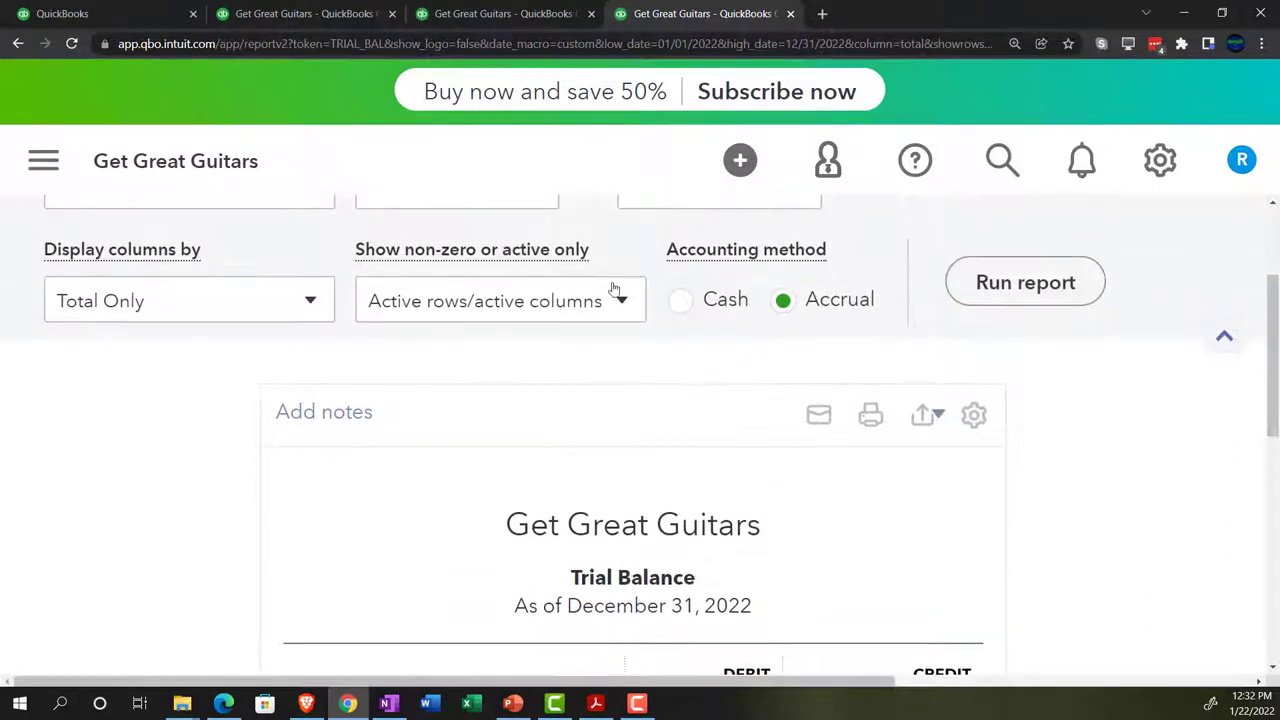
scroll(600, 291, up, 1)
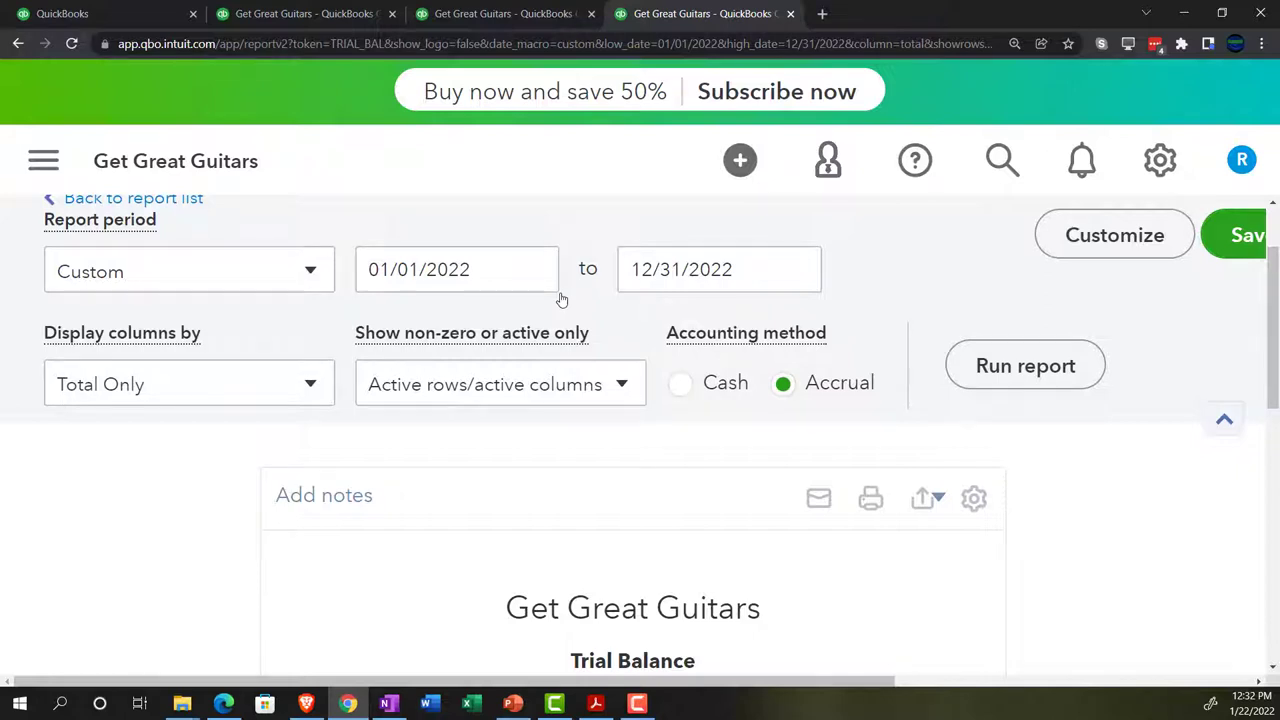
scroll(562, 305, down, 5)
scroll(602, 467, down, 1)
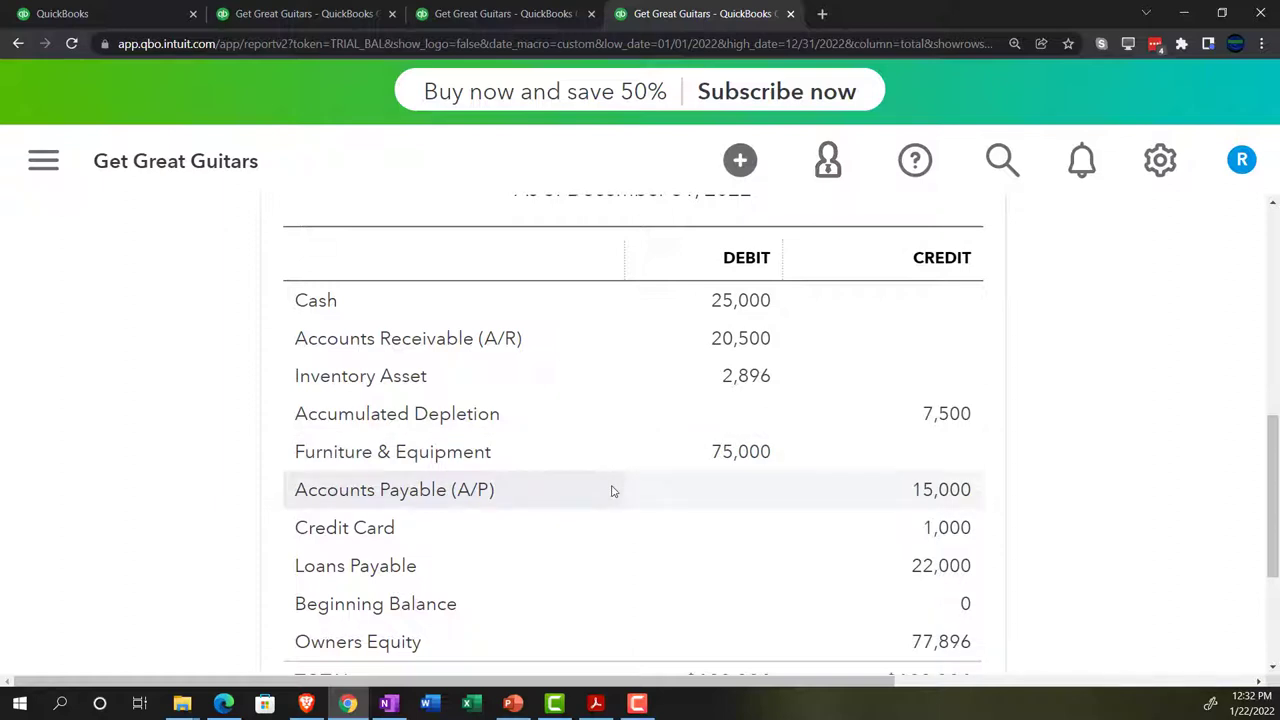
Go back to the Reports list from the January - December 2022 Profit and Loss report.
click(505, 16)
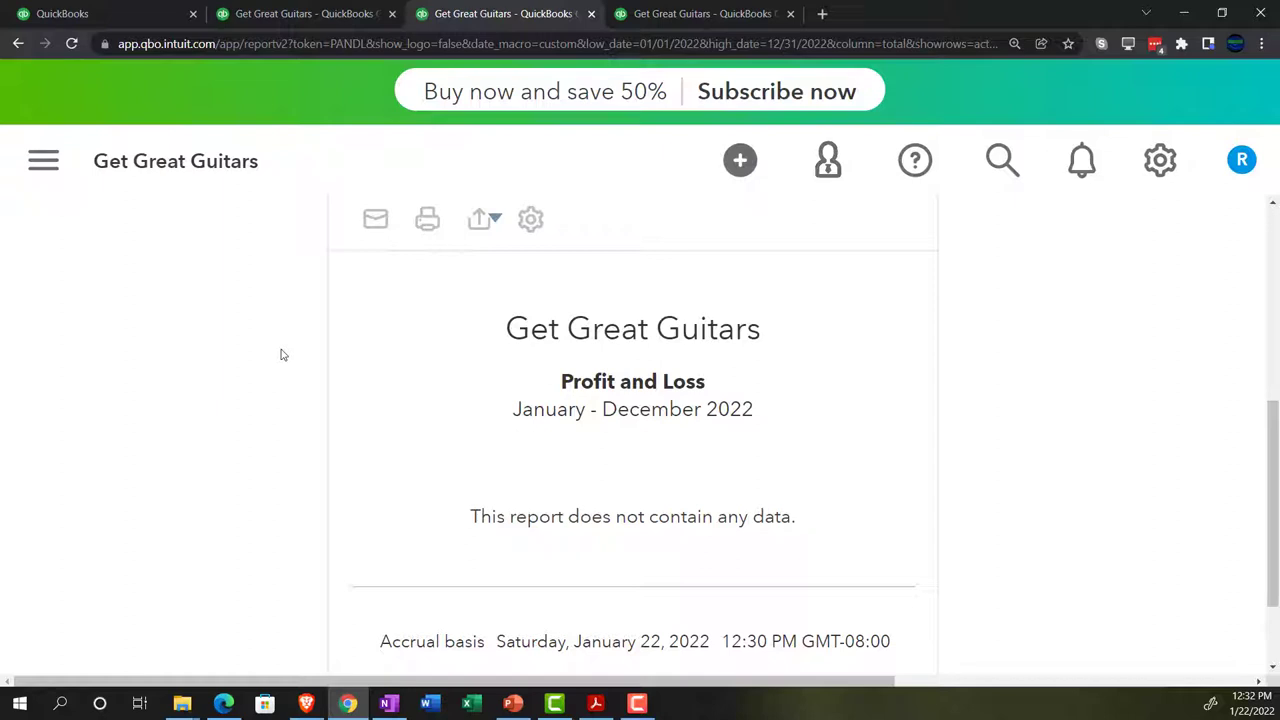
key(ctrl+minus)
key(ctrl+minus)
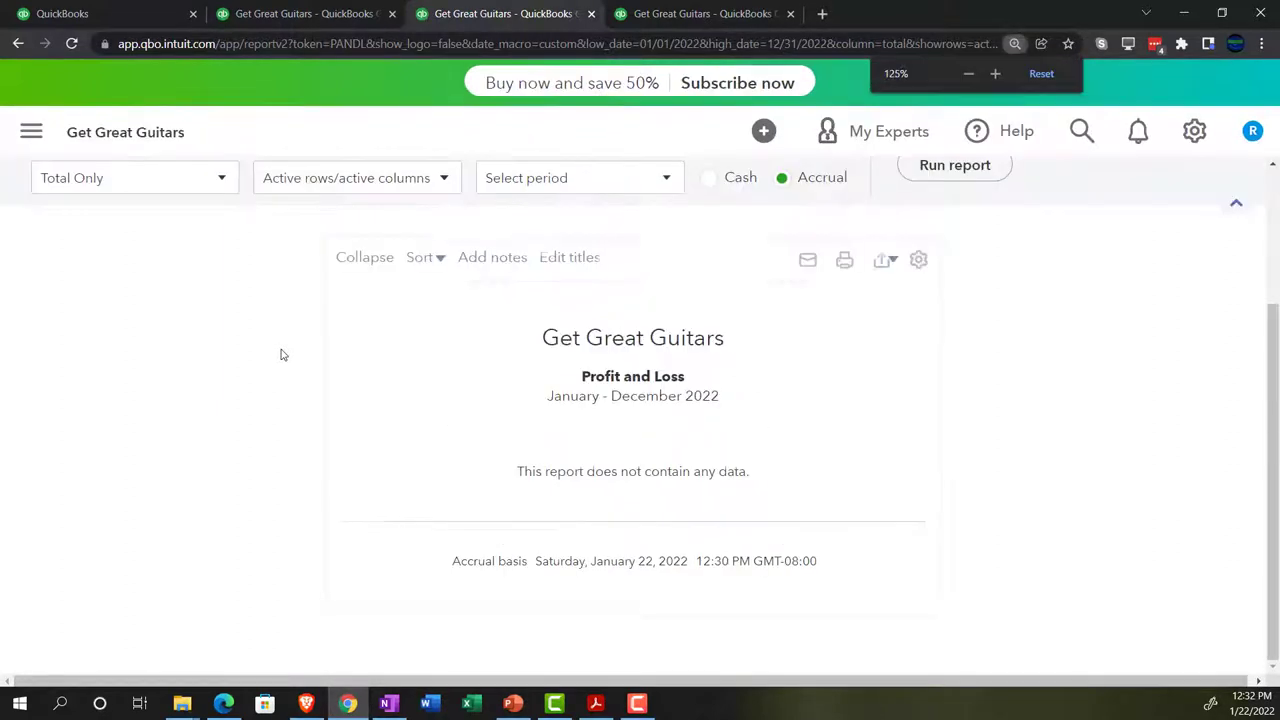
click(31, 135)
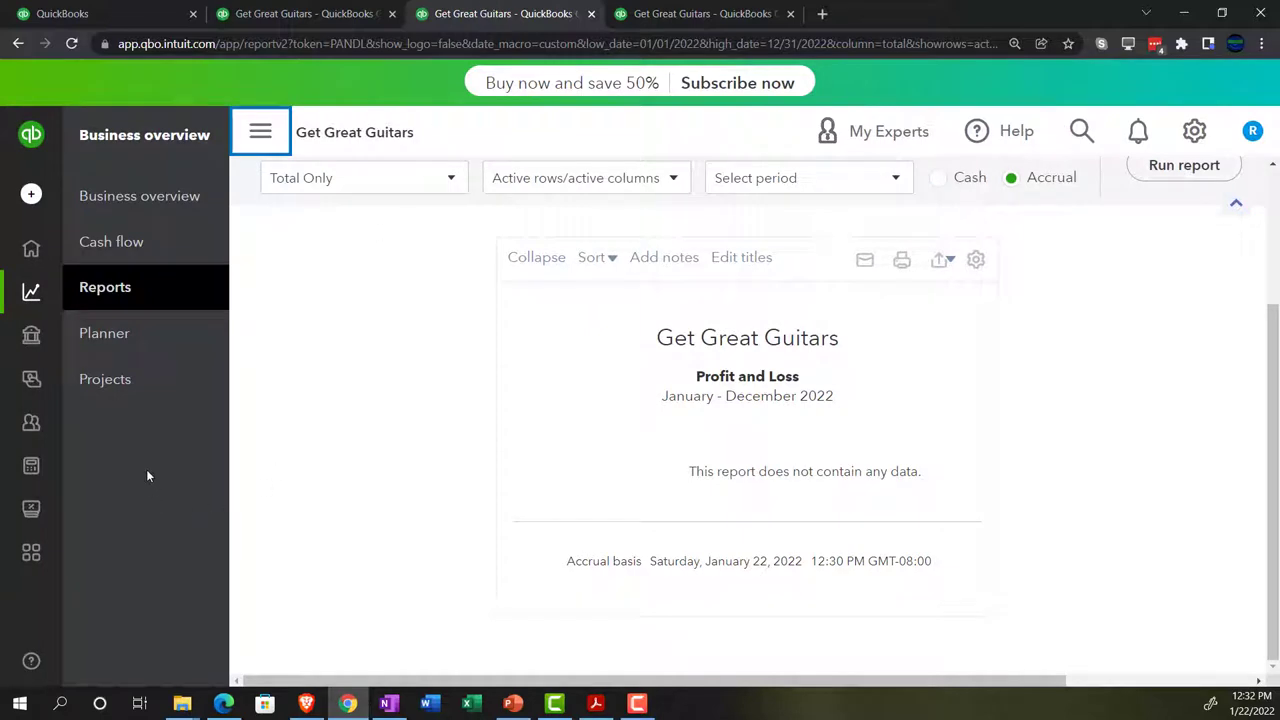
click(106, 288)
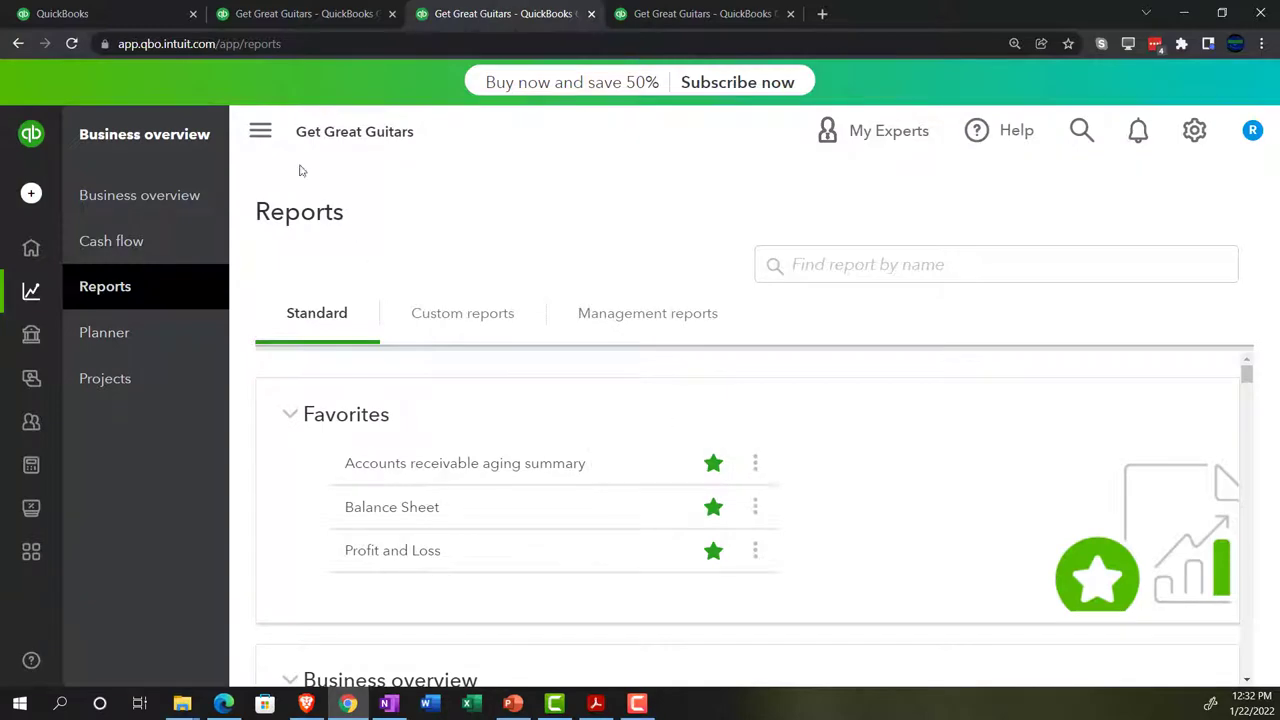
Search the reports for "transaction" and open the Transaction List by Date report.
click(928, 265)
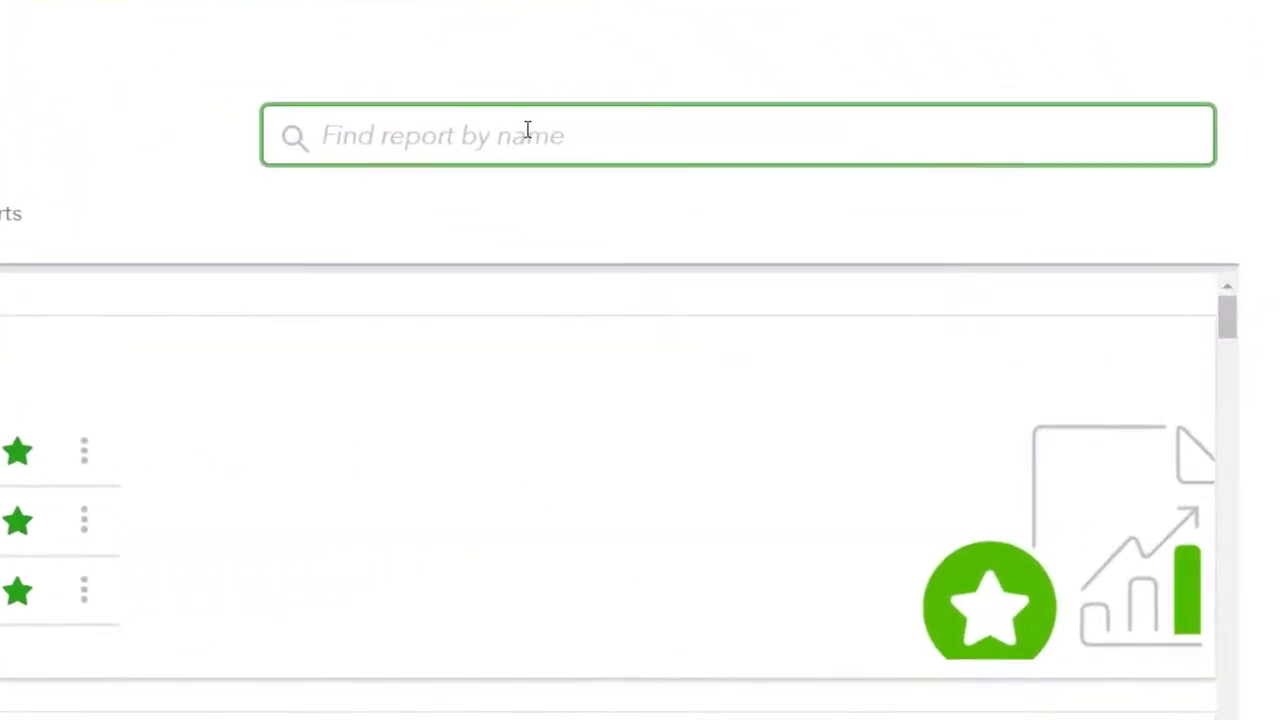
text(transact)
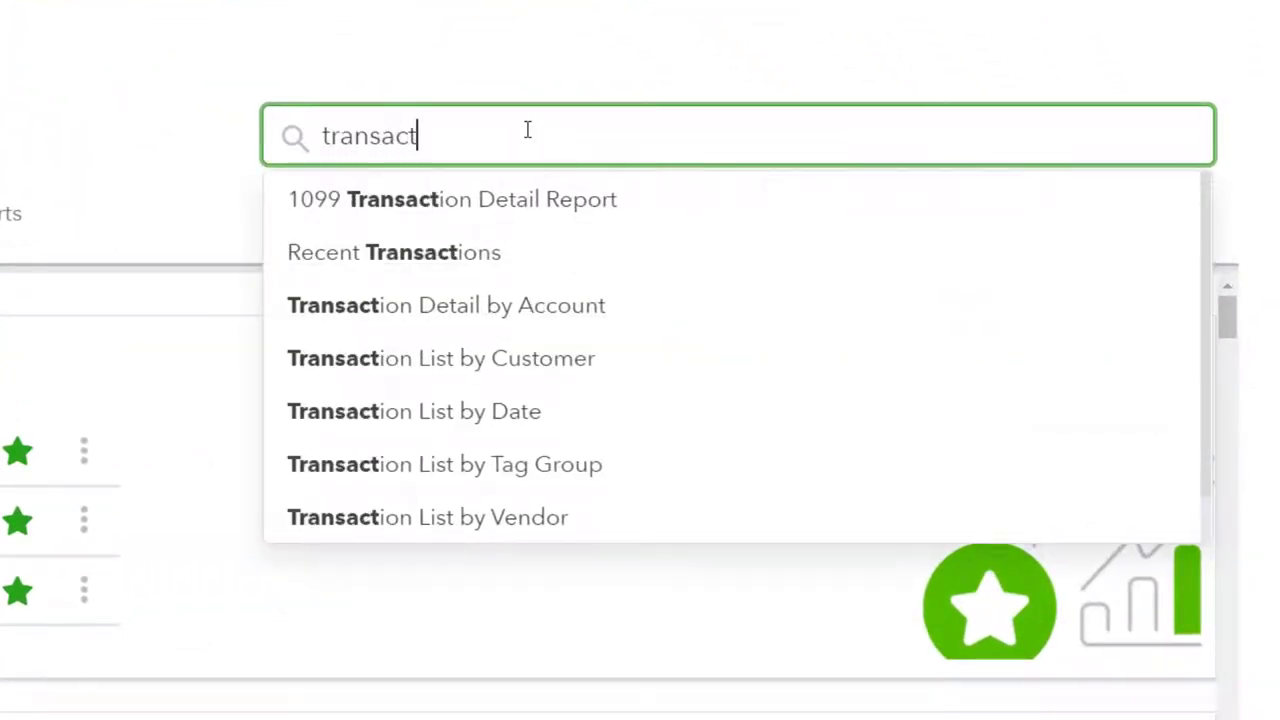
text(ion)
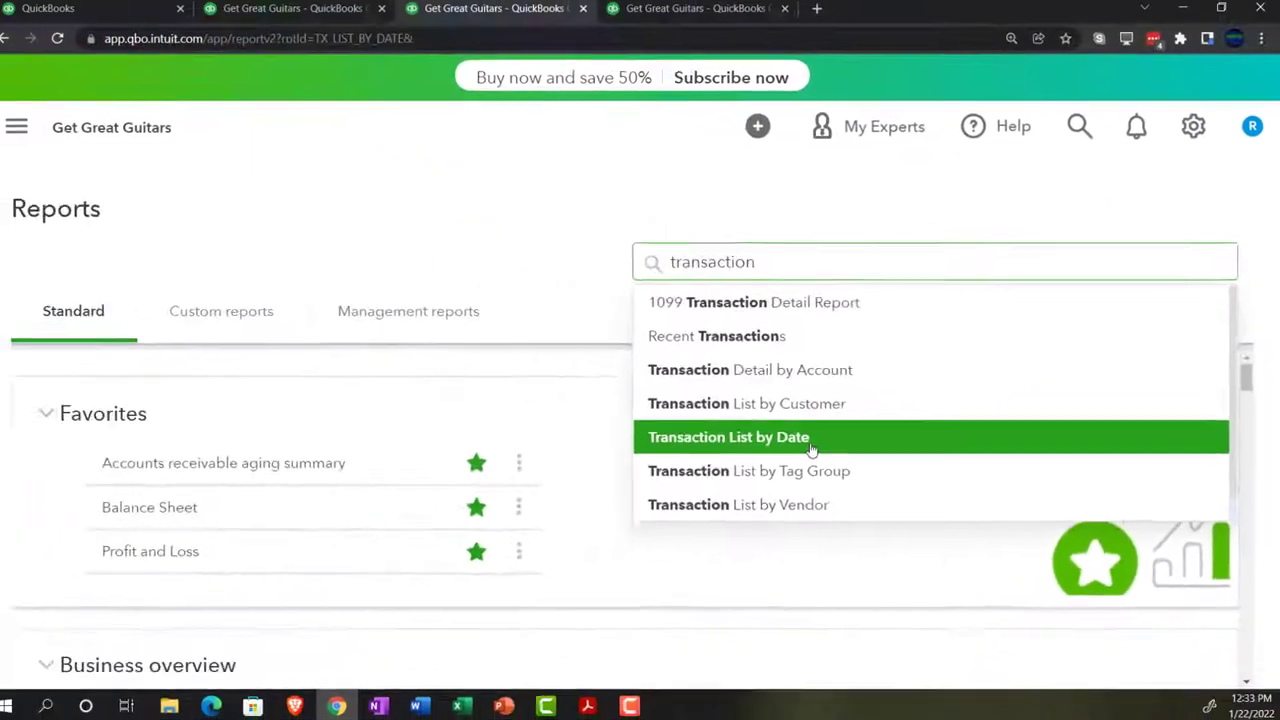
click(545, 430)
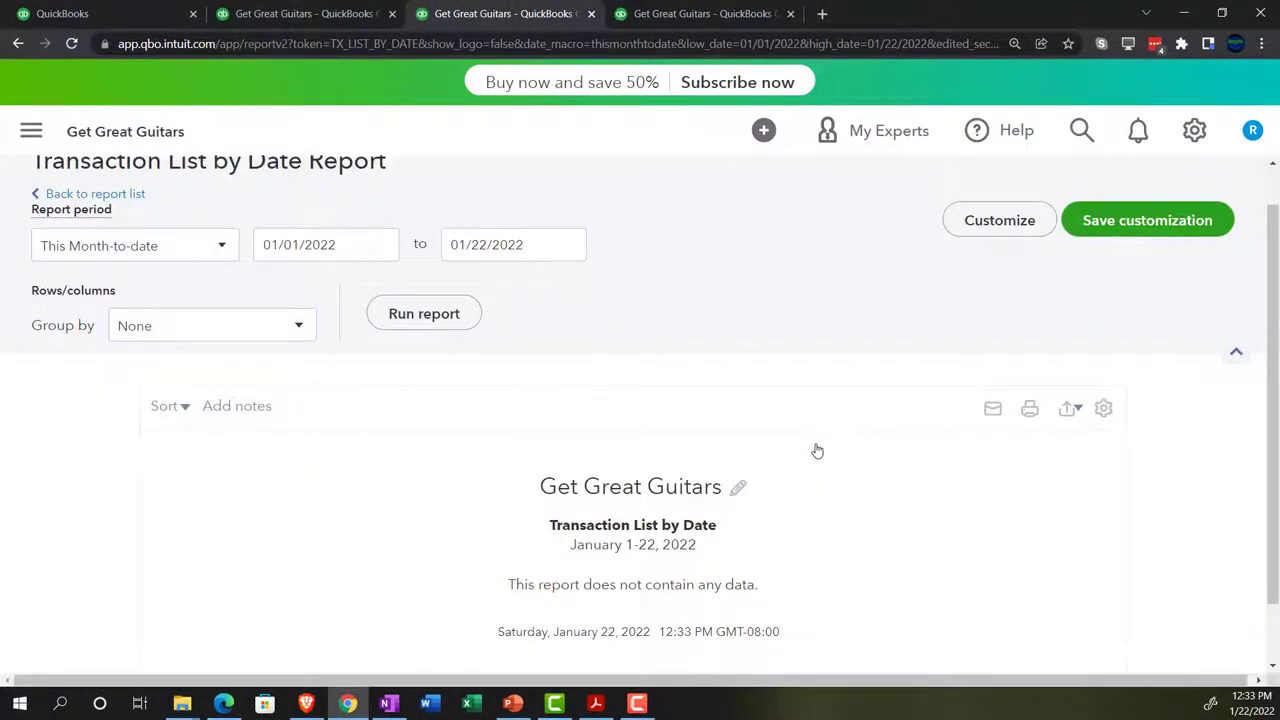
Run the Transaction List by Date for 01/01/2021 through 12/31/2021 and review its opening balance transactions.
click(322, 239)
drag(322, 239, 222, 242)
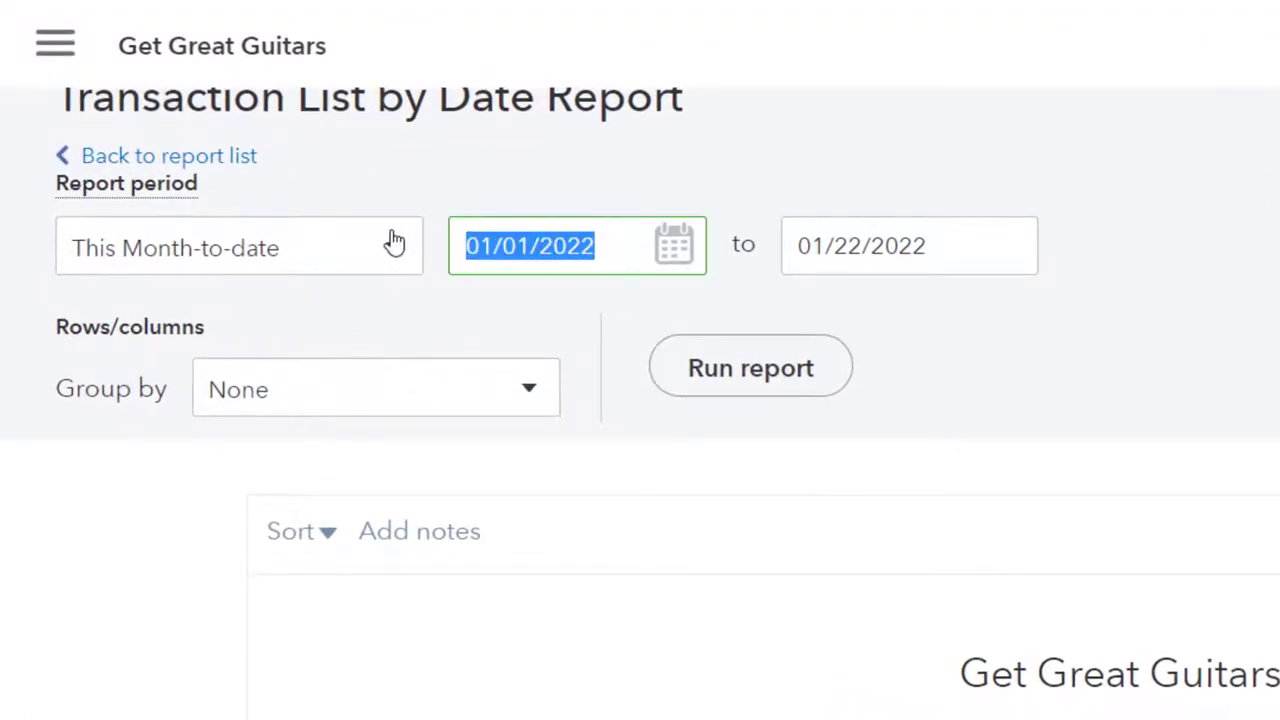
text(010121)
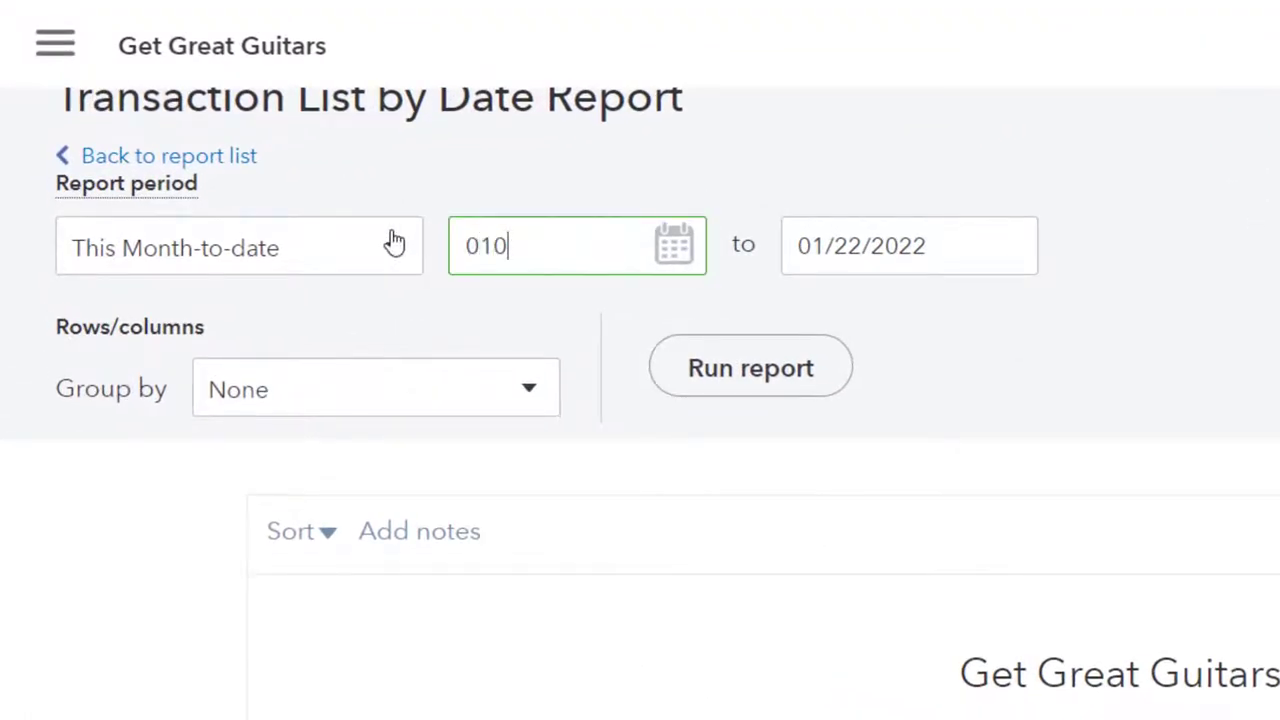
key(Tab)
text(12/31/2021)
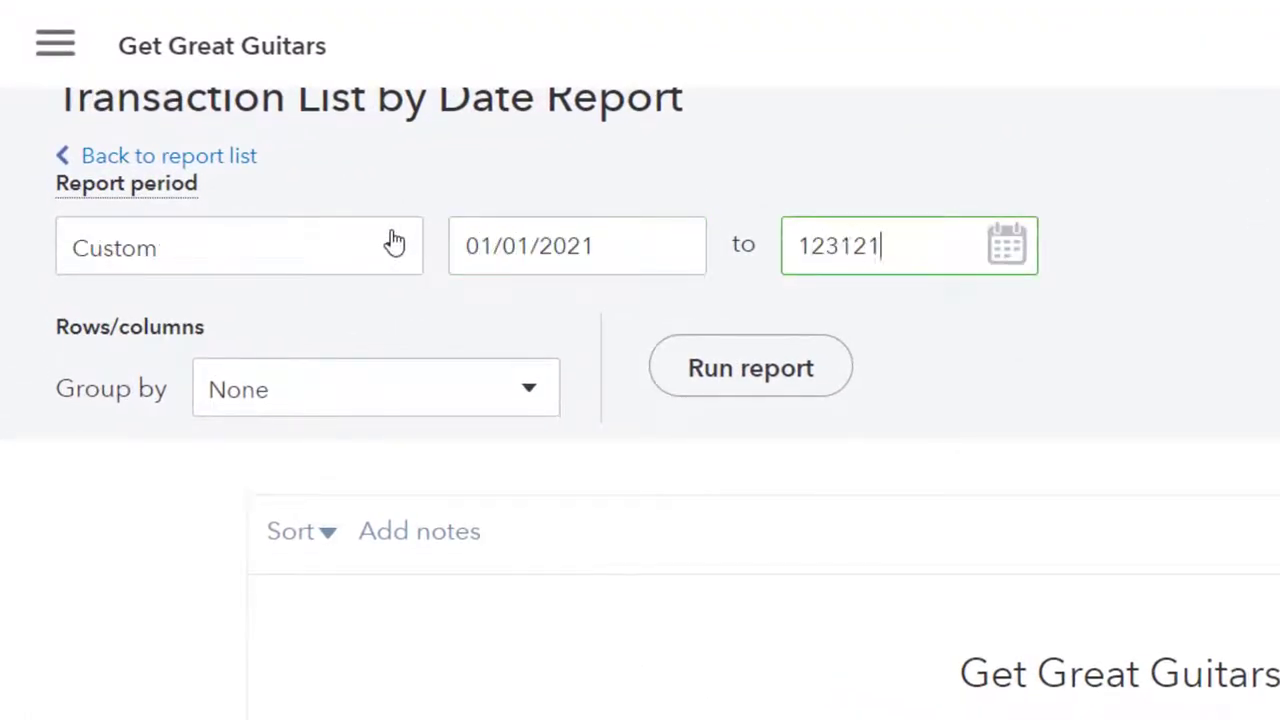
key(Tab)
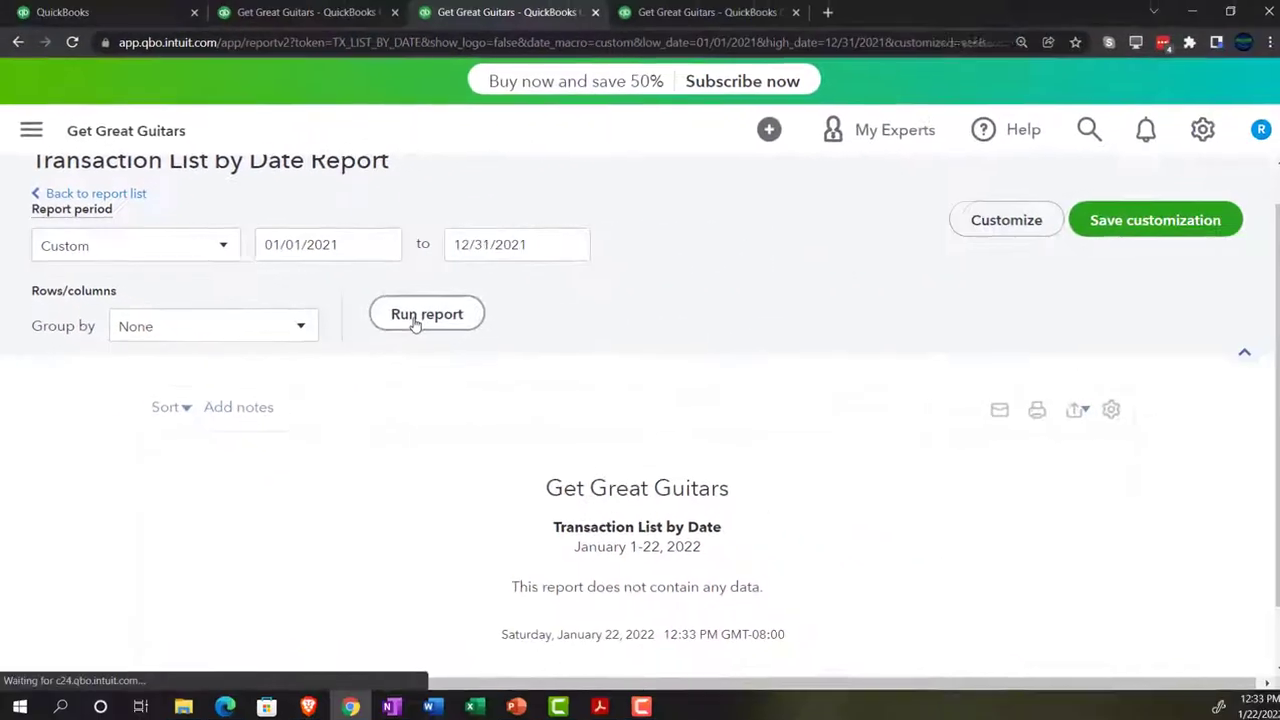
click(751, 368)
scroll(629, 314, down, 2)
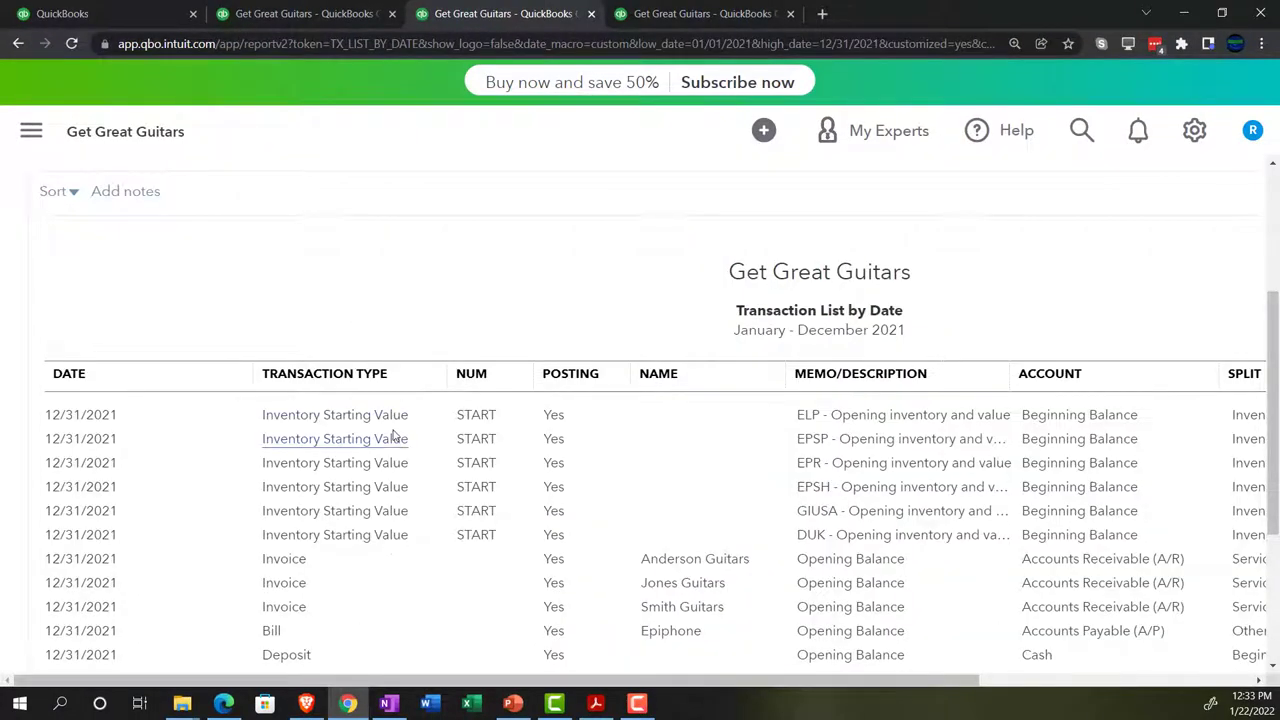
key(ctrl+minus)
key(ctrl+minus)
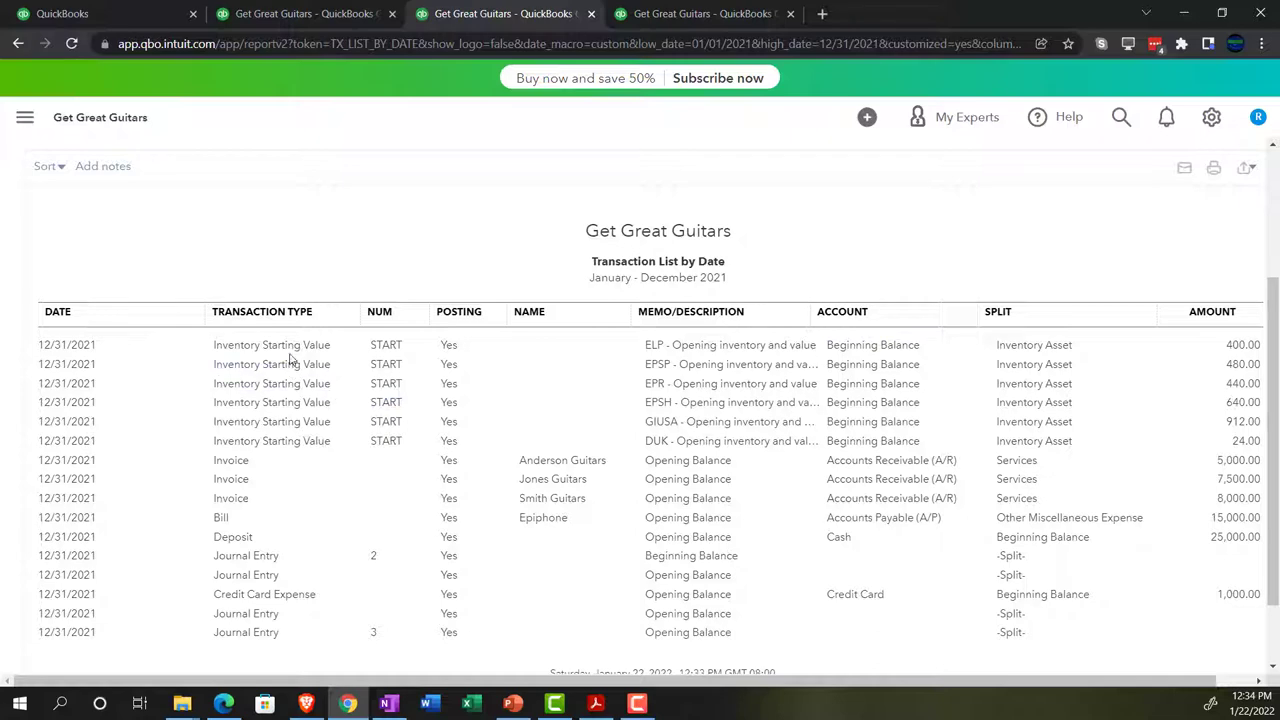
Look over the transaction types available for new customer, vendor, employee and other entries.
click(25, 117)
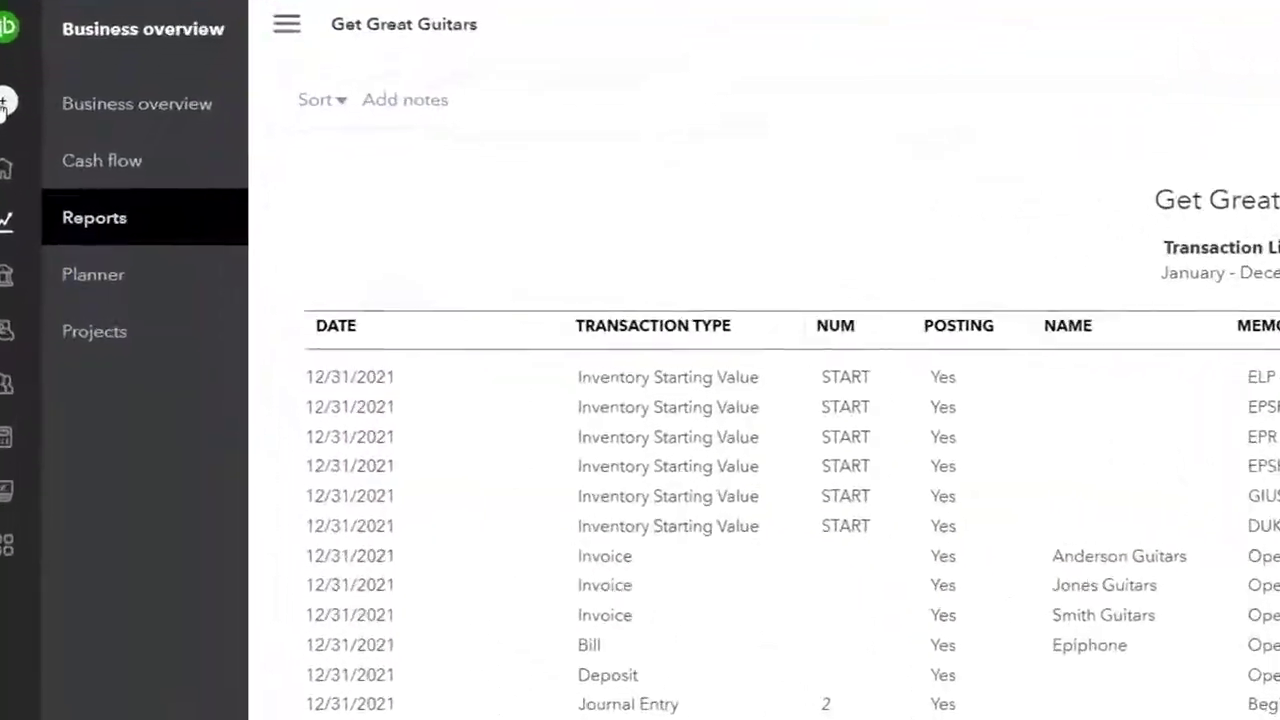
click(23, 160)
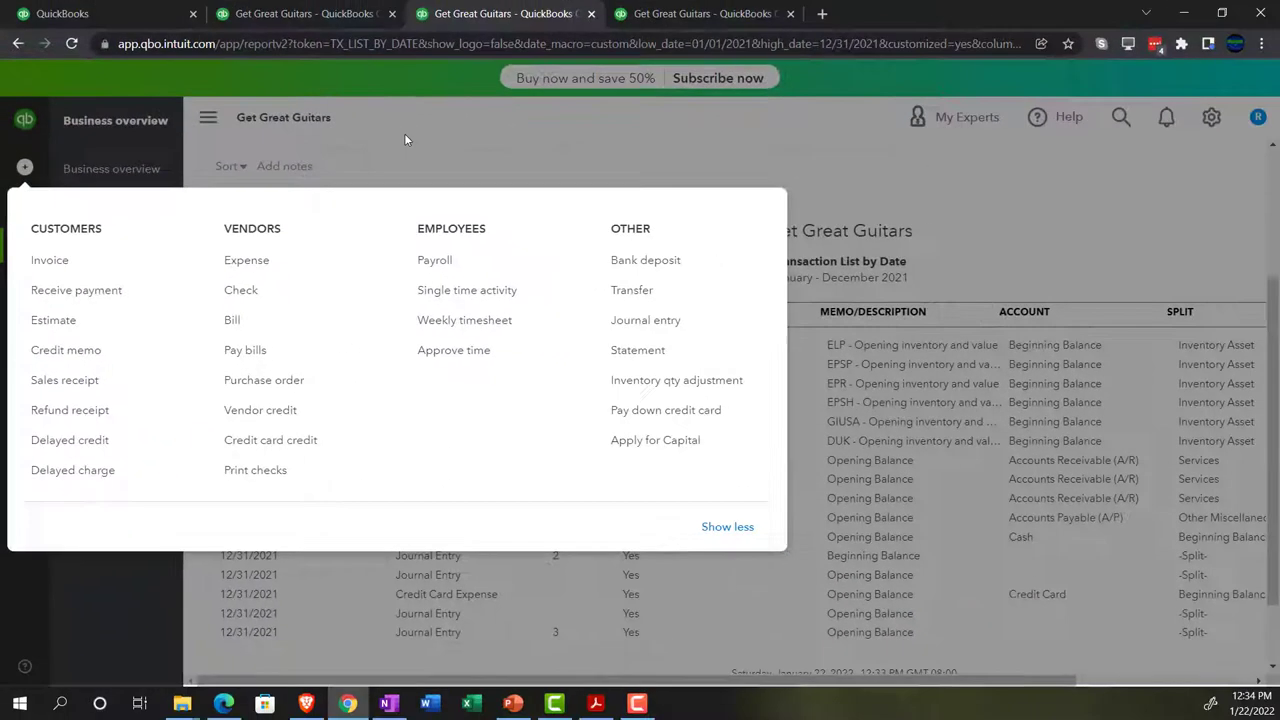
click(406, 134)
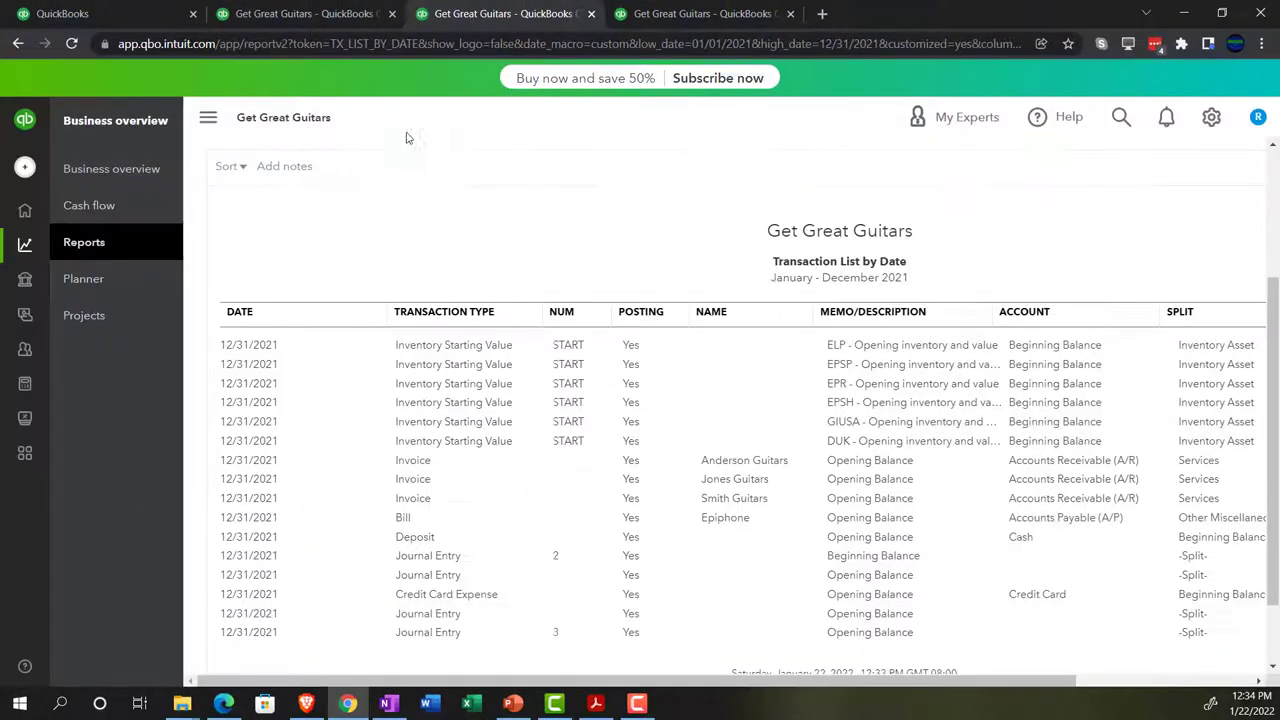
click(210, 119)
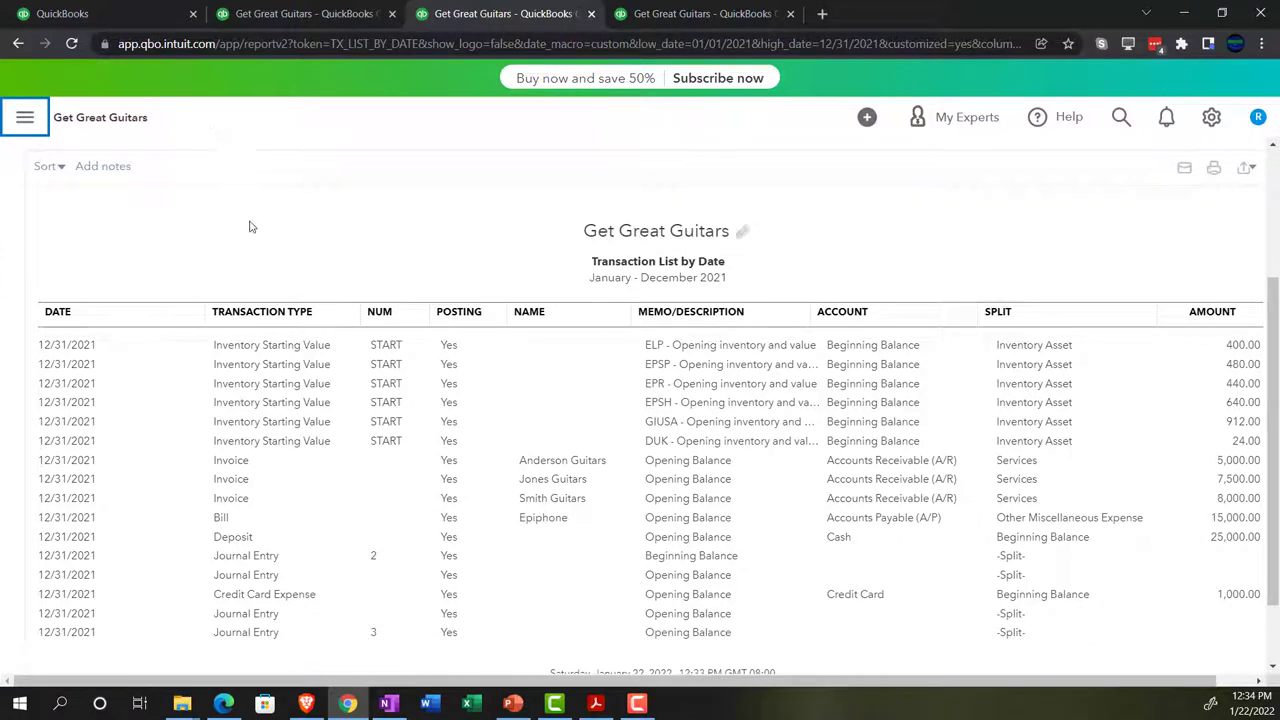
Examine the EPSP Inventory Starting Value transaction and return to the Transaction List by Date report.
click(277, 366)
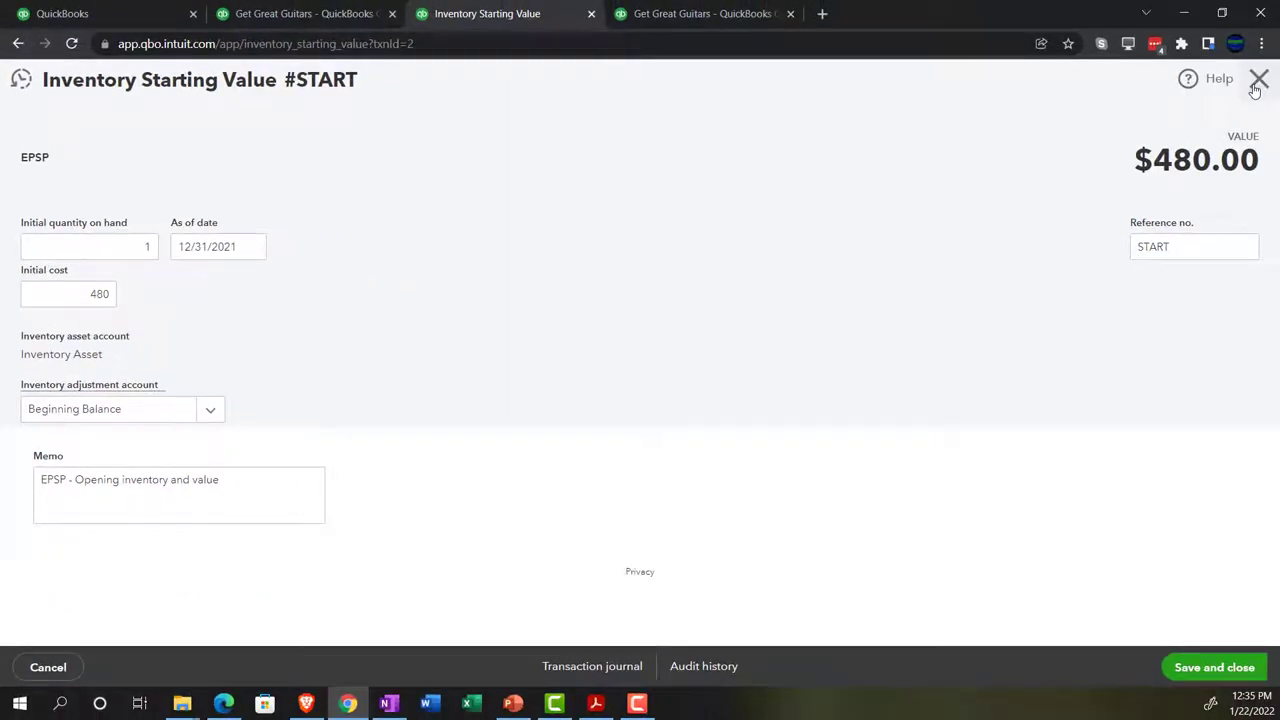
click(1257, 82)
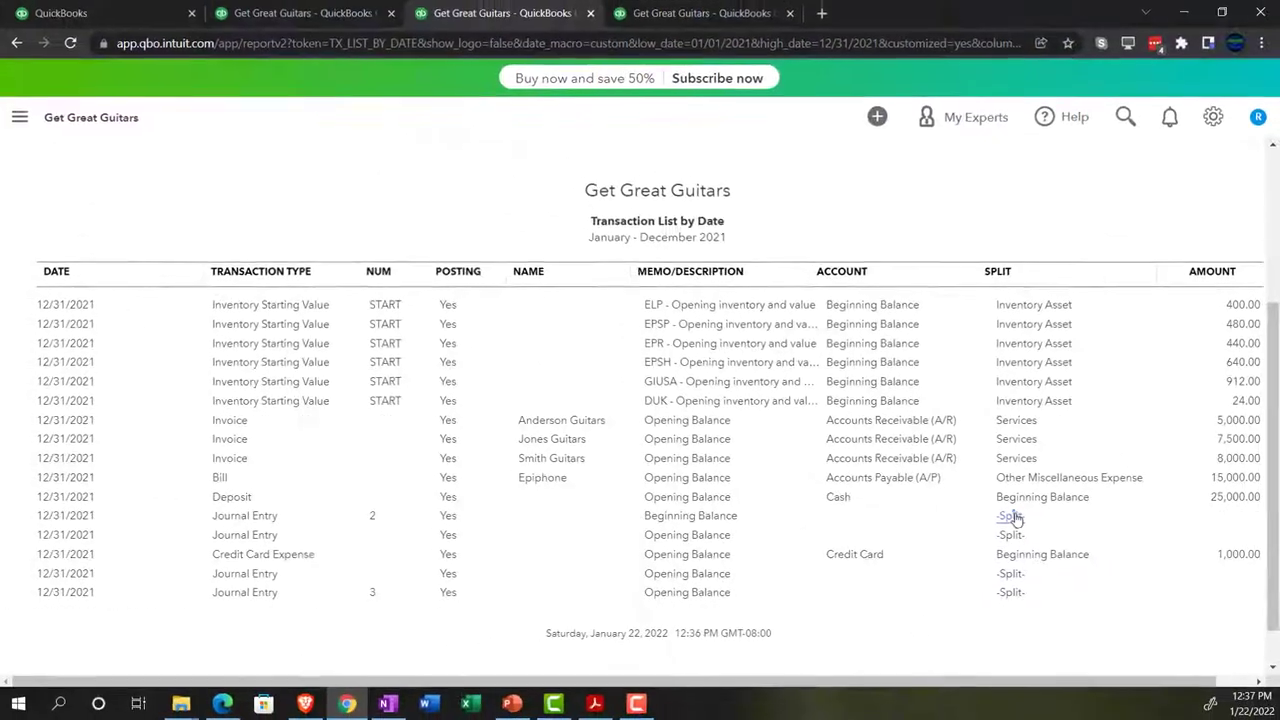
Examine Journal Entry #2 and the unnumbered opening balance journal entry below it, returning to the transaction list after each.
click(883, 505)
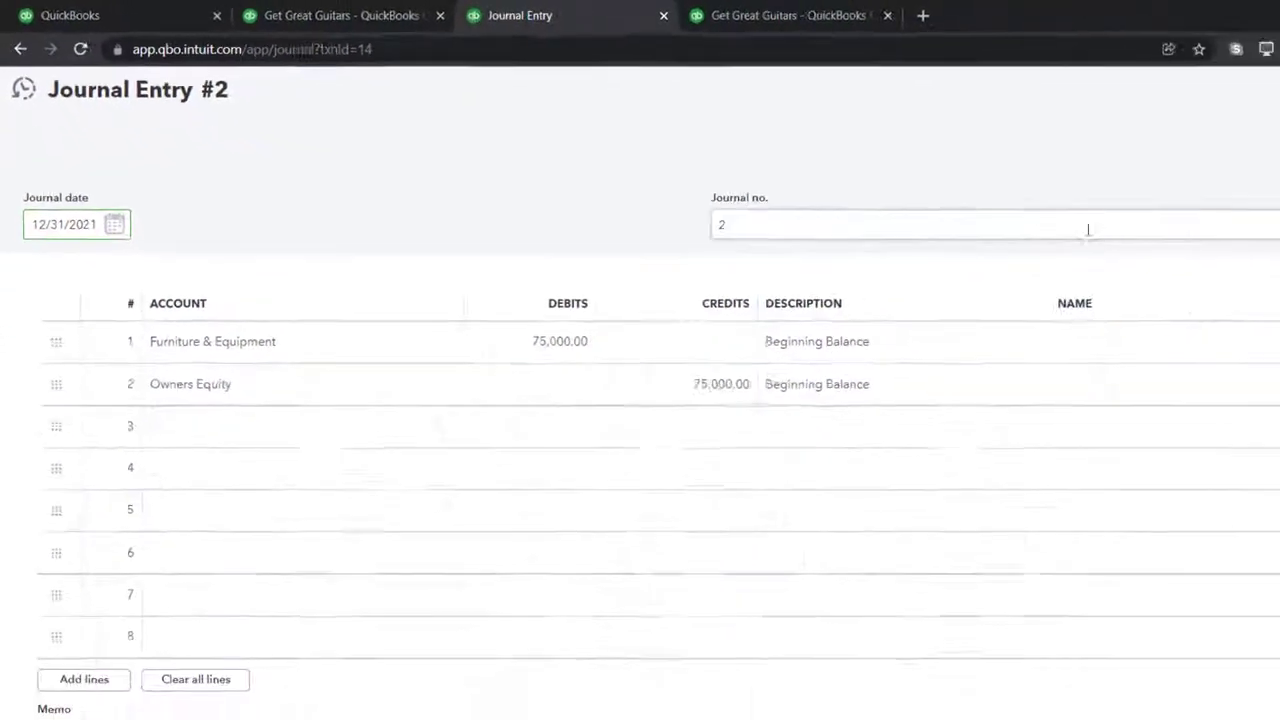
click(1257, 84)
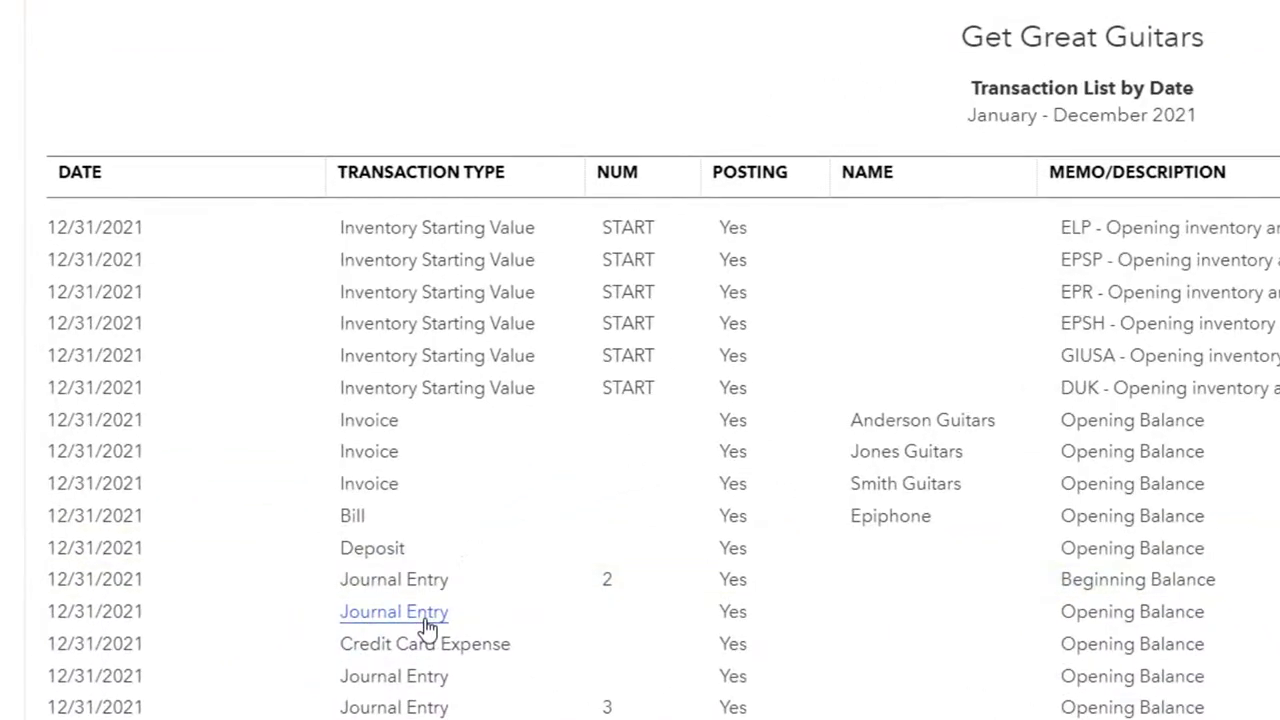
click(362, 594)
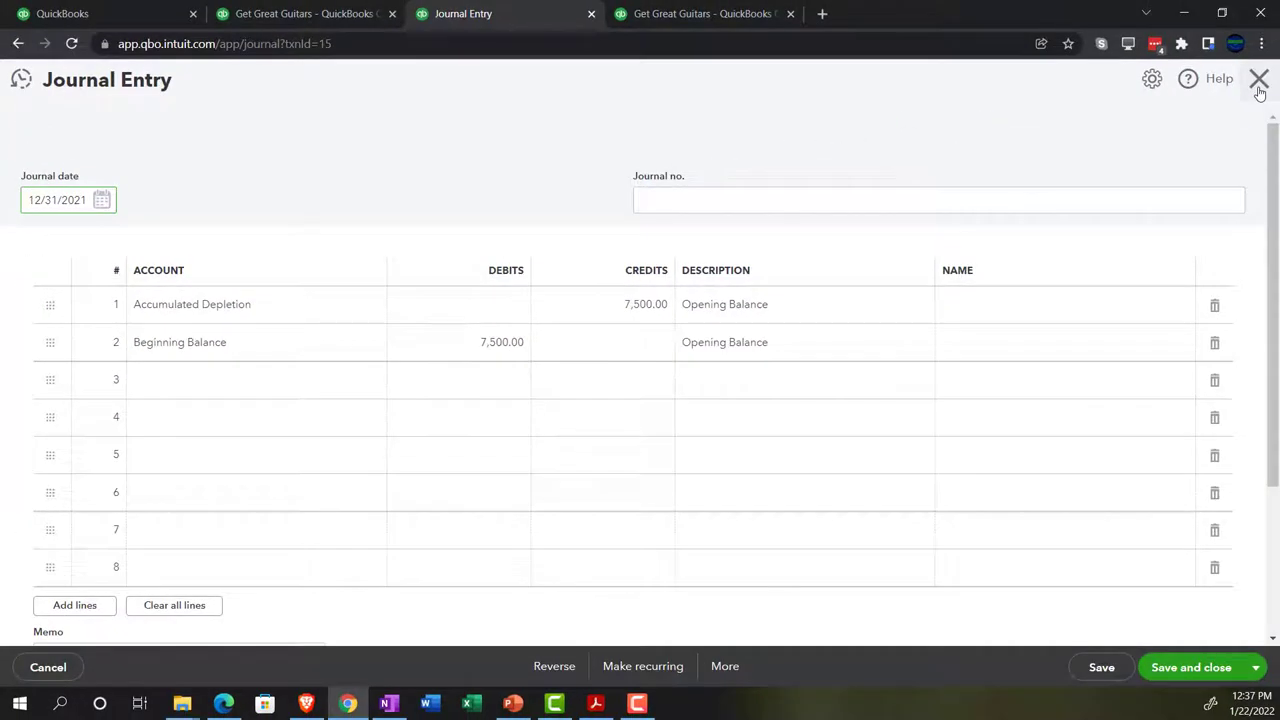
click(1259, 82)
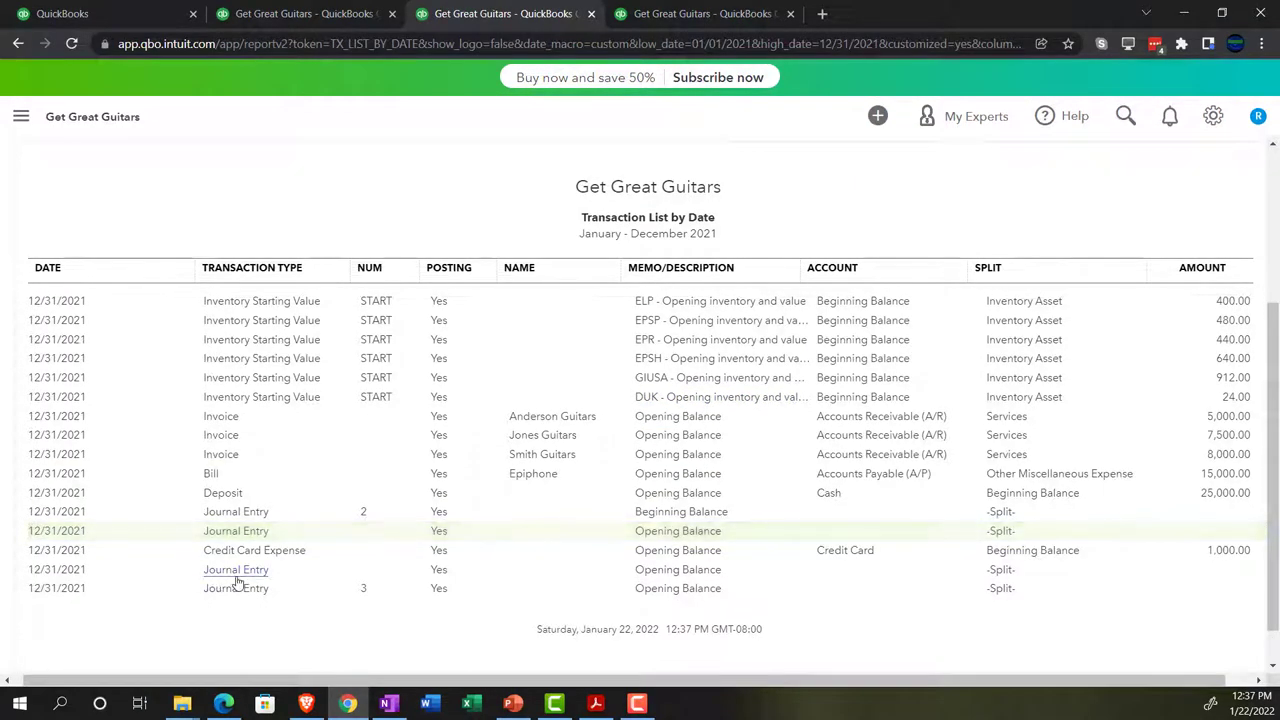
Examine the last two opening balance journal entries in the transaction list, including Journal Entry #3, and return to the report.
click(236, 574)
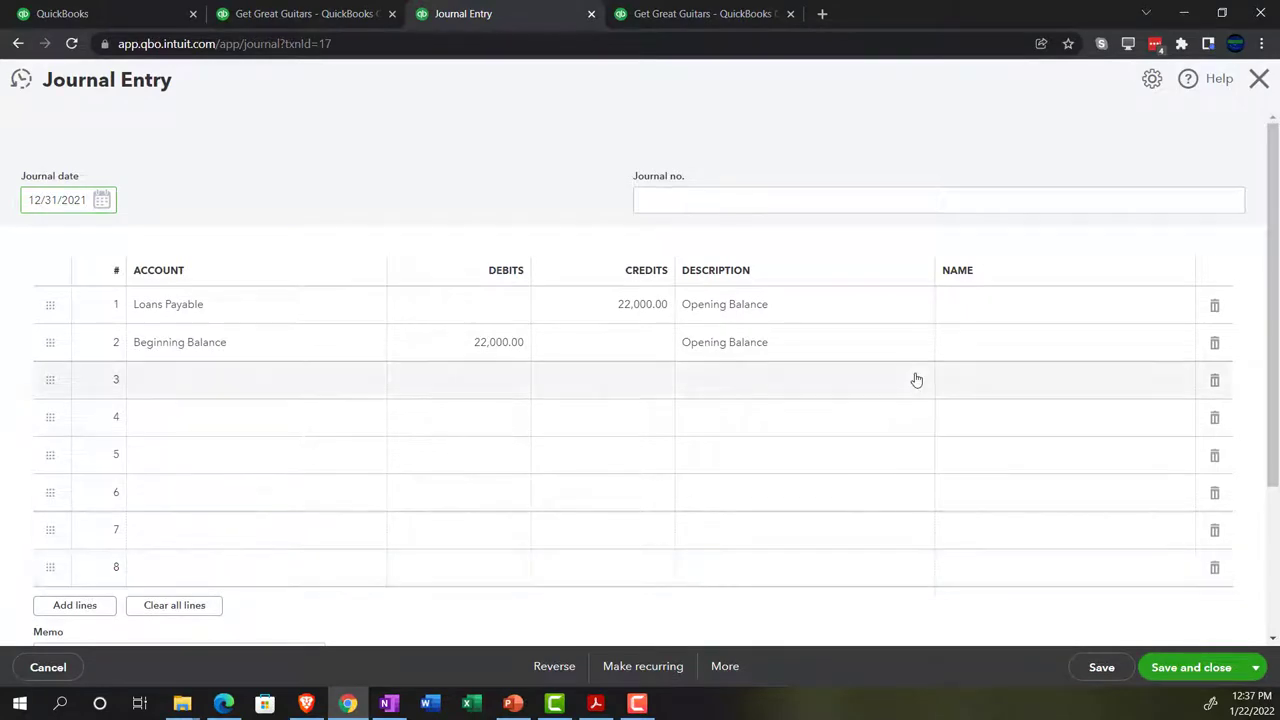
click(1257, 86)
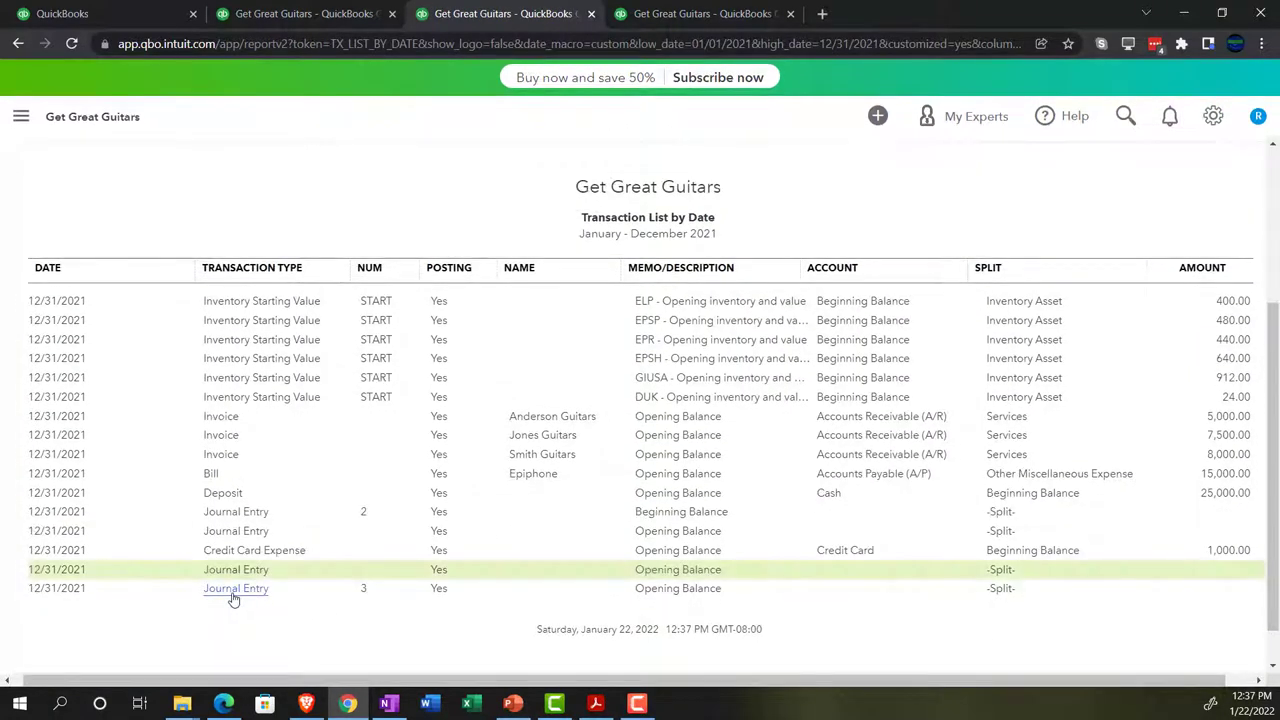
click(234, 597)
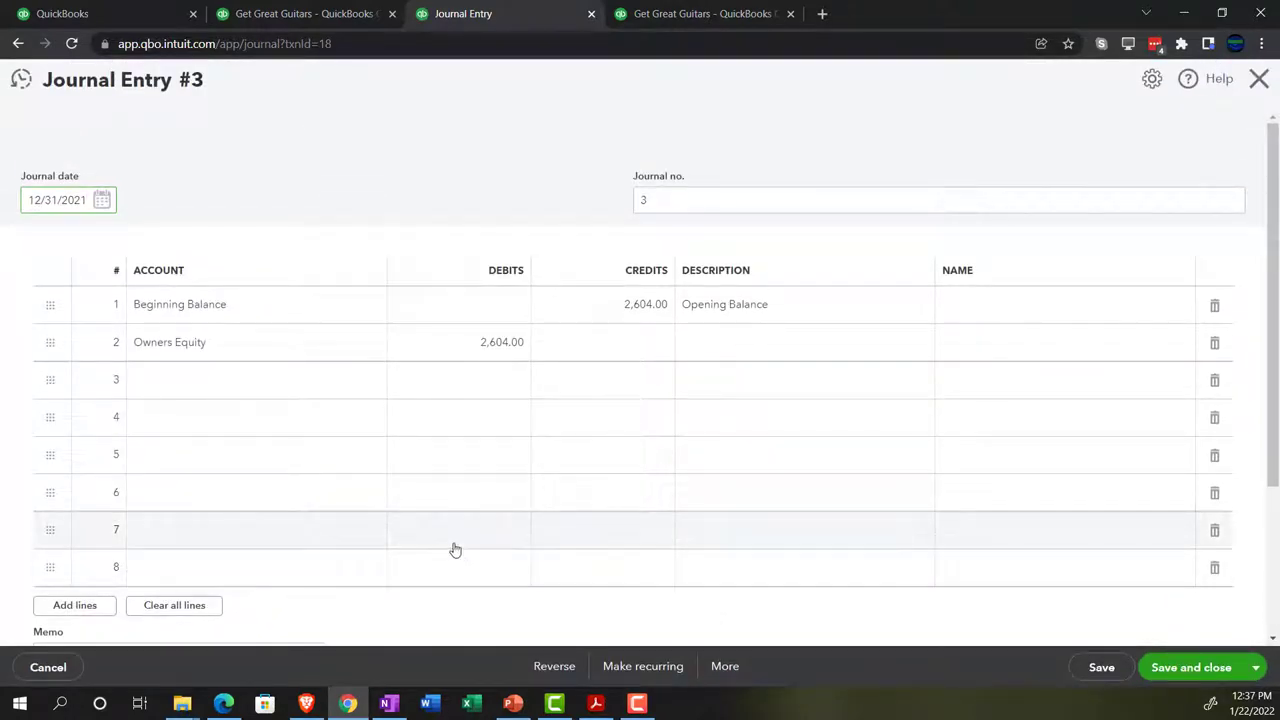
click(1258, 79)
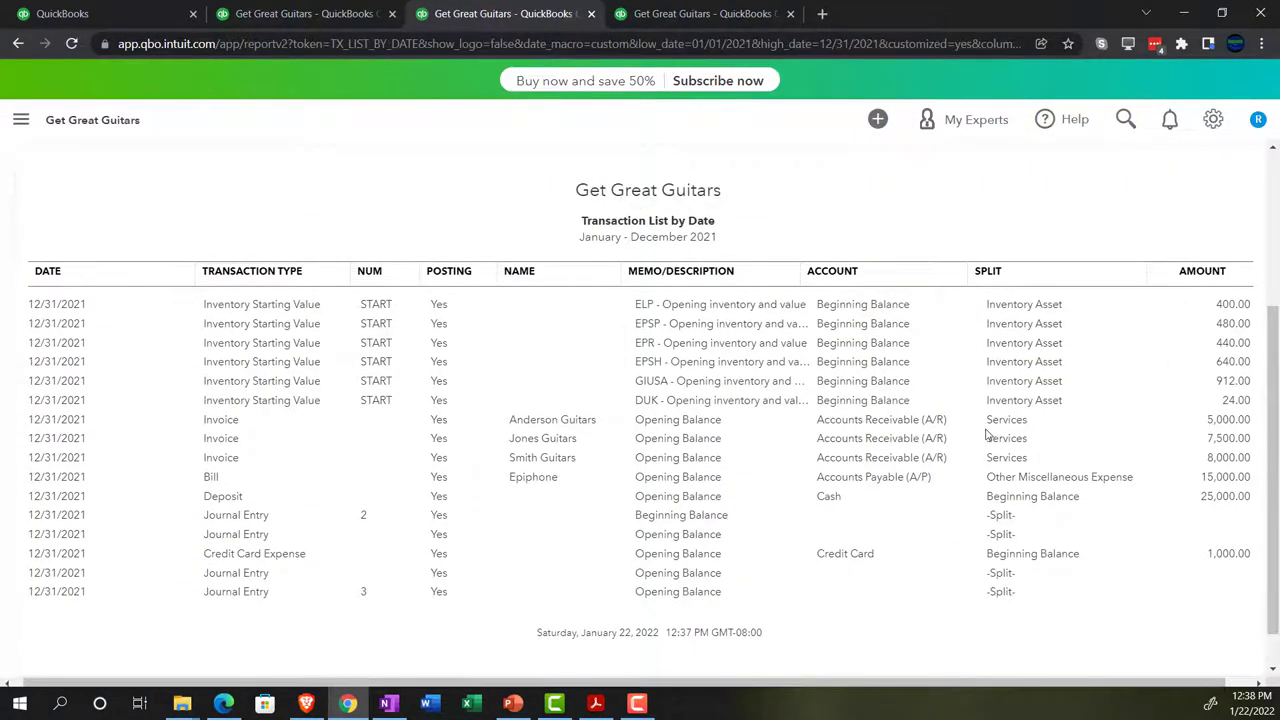
Customize the Transaction List by Date report to display negative numbers as (100) in red.
scroll(985, 433, up, 5)
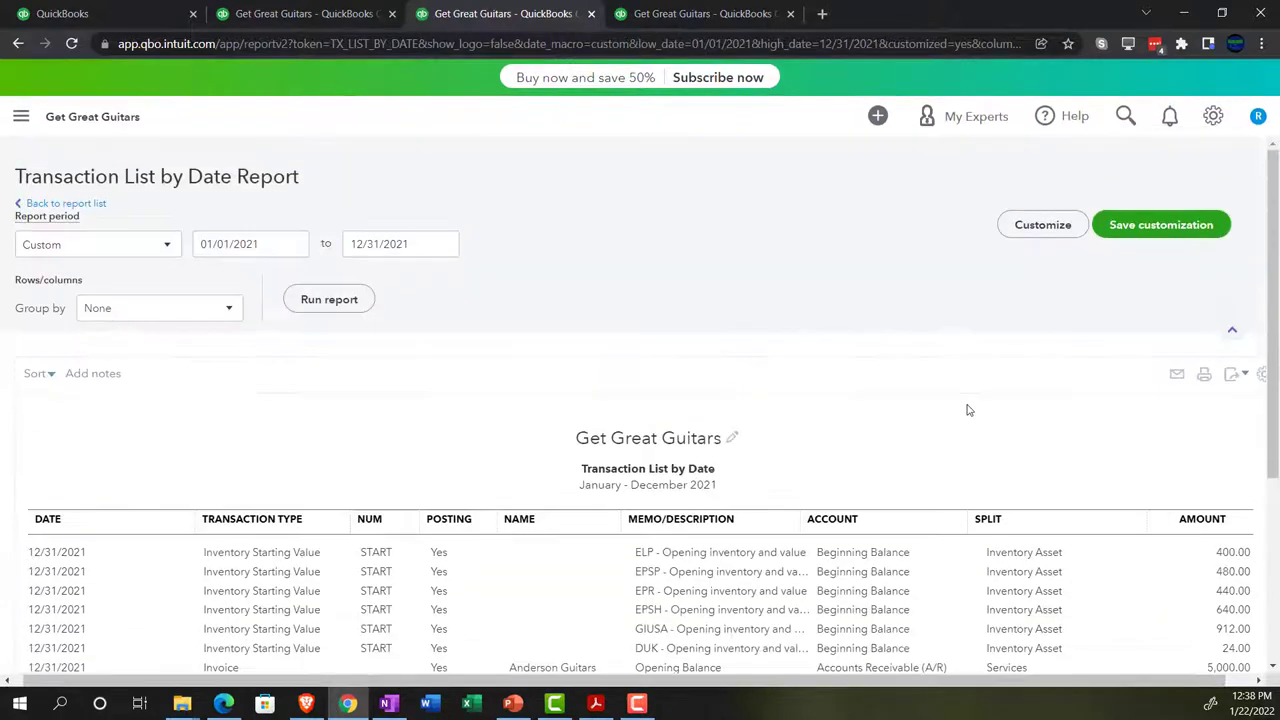
click(1022, 226)
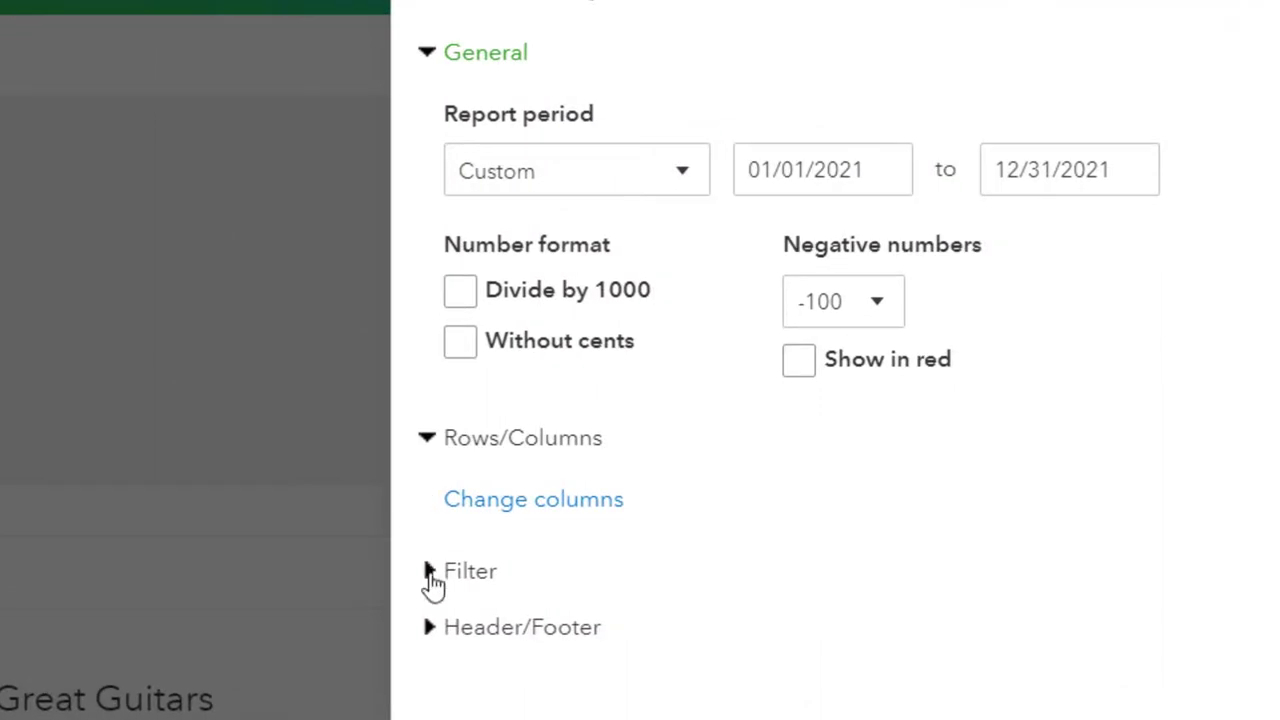
click(846, 302)
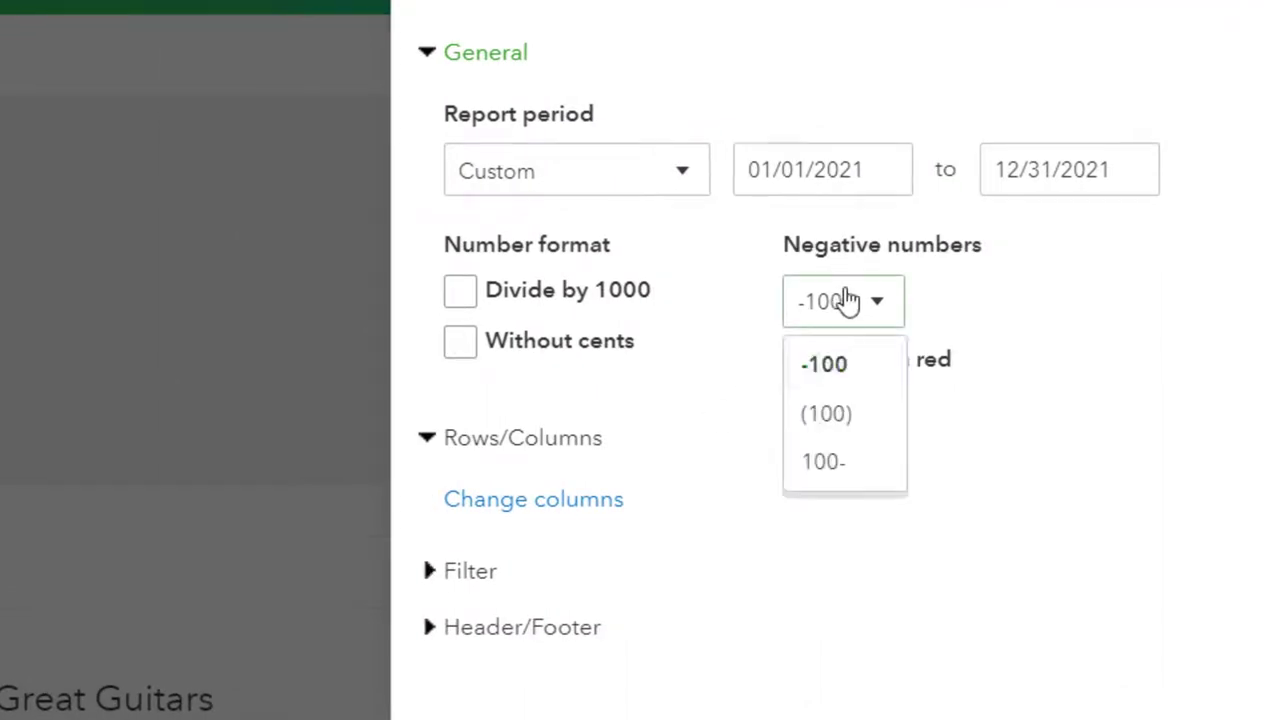
click(808, 432)
click(791, 371)
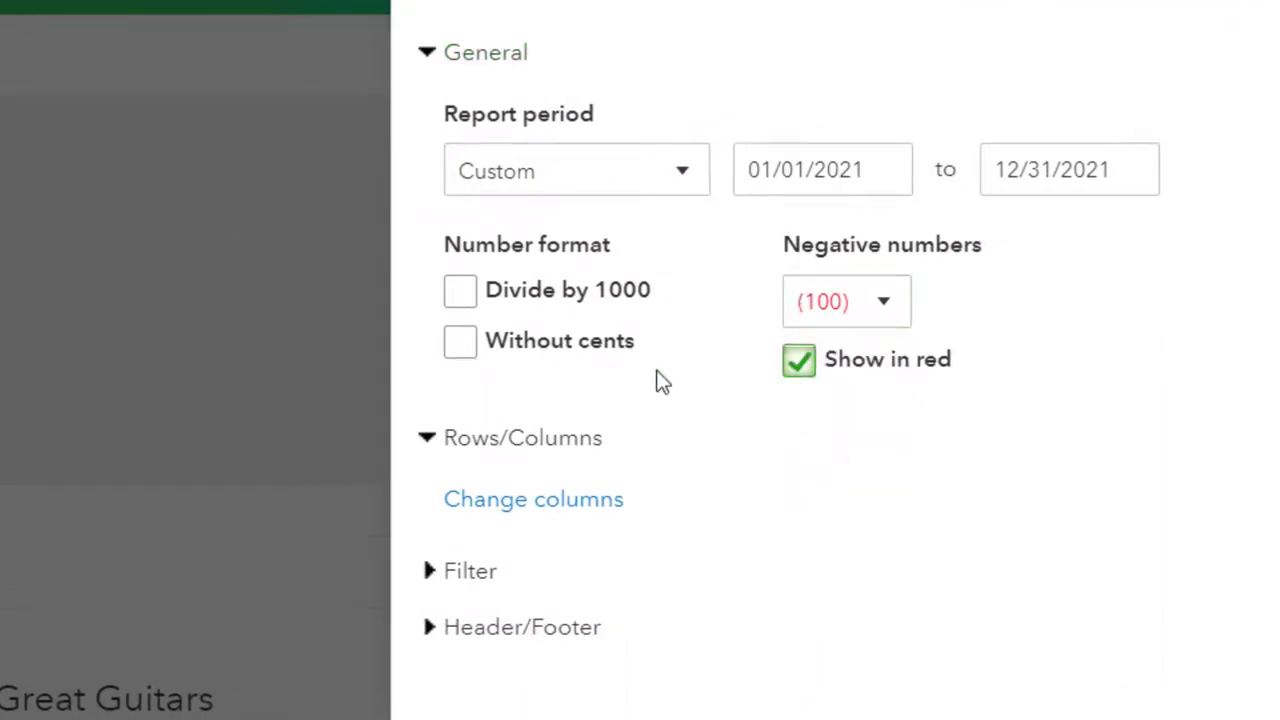
click(459, 345)
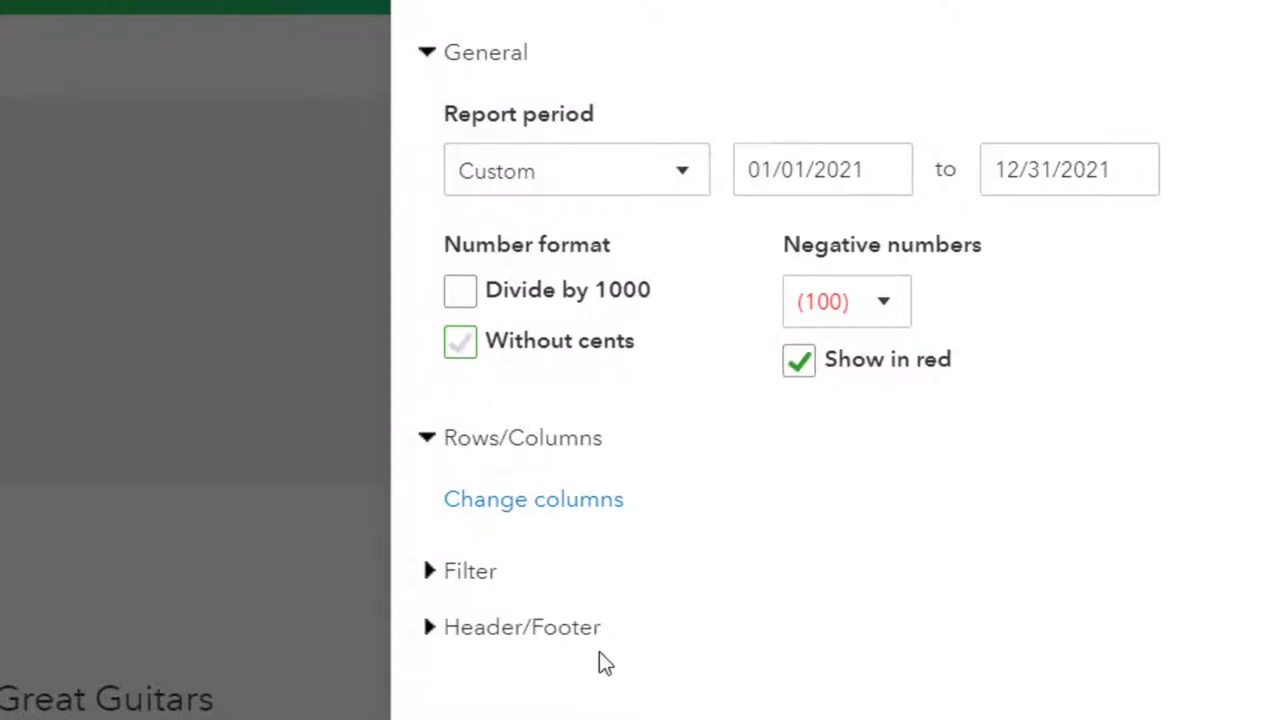
Remove the date prepared and time prepared from the report footer, then rerun the Transaction List by Date.
click(441, 630)
scroll(449, 609, down, 3)
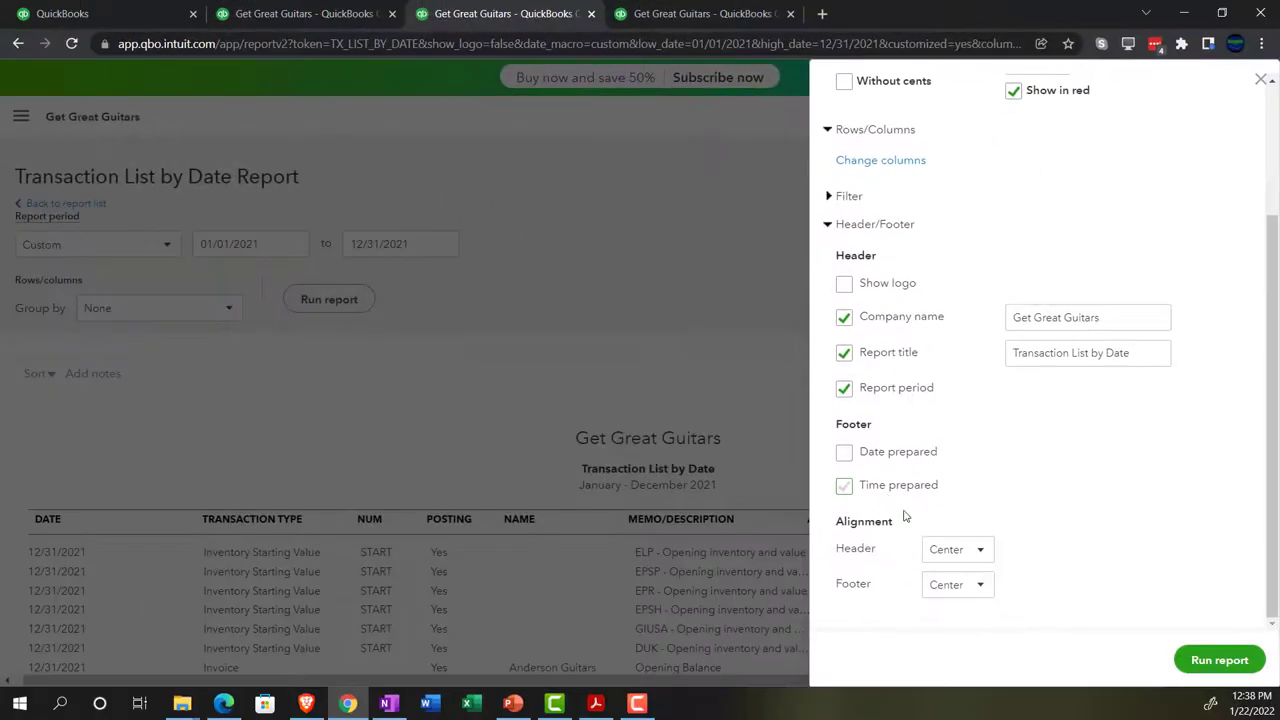
click(1197, 657)
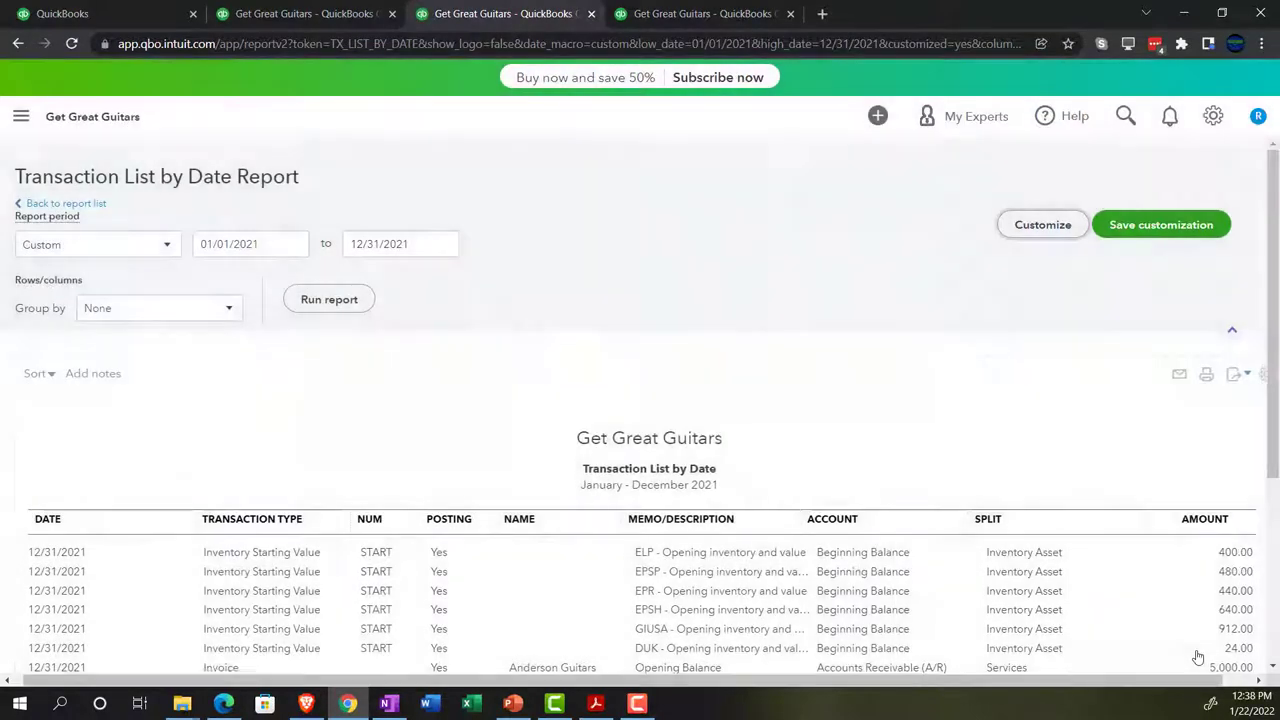
scroll(875, 540, down, 2)
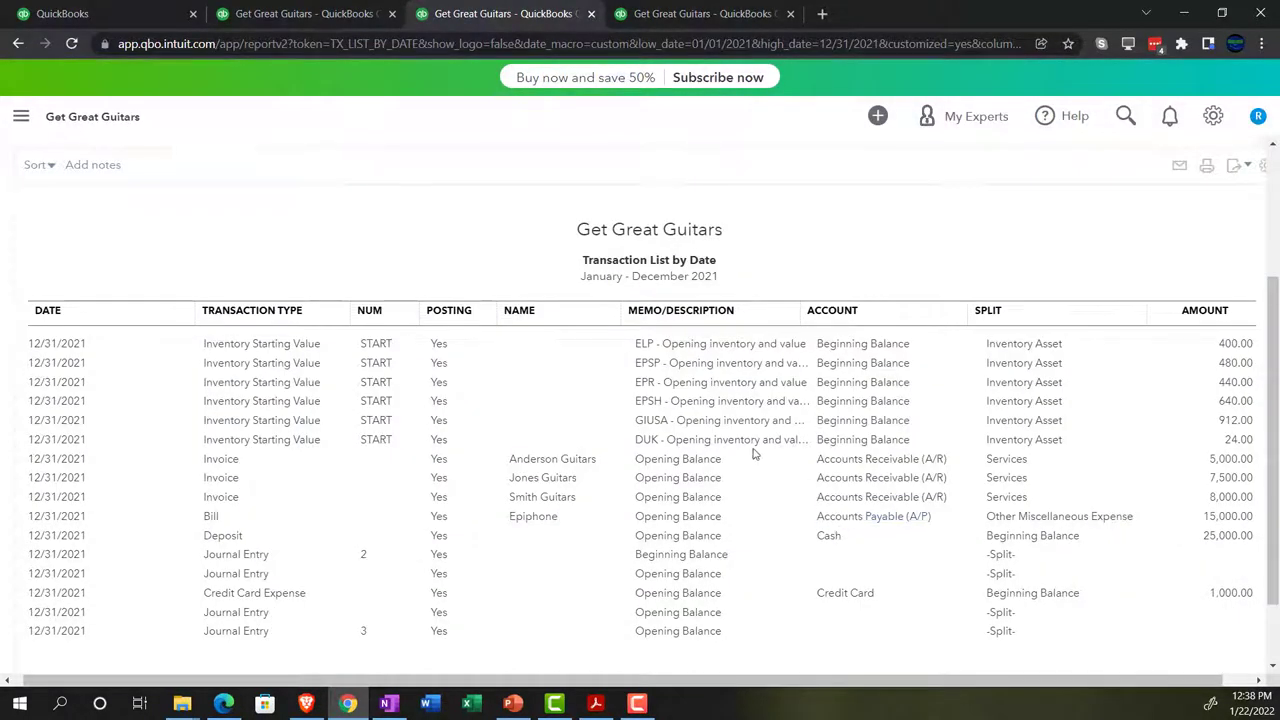
Export the Balance Sheet as of January 1, 2022 to PDF and save the file.
click(350, 14)
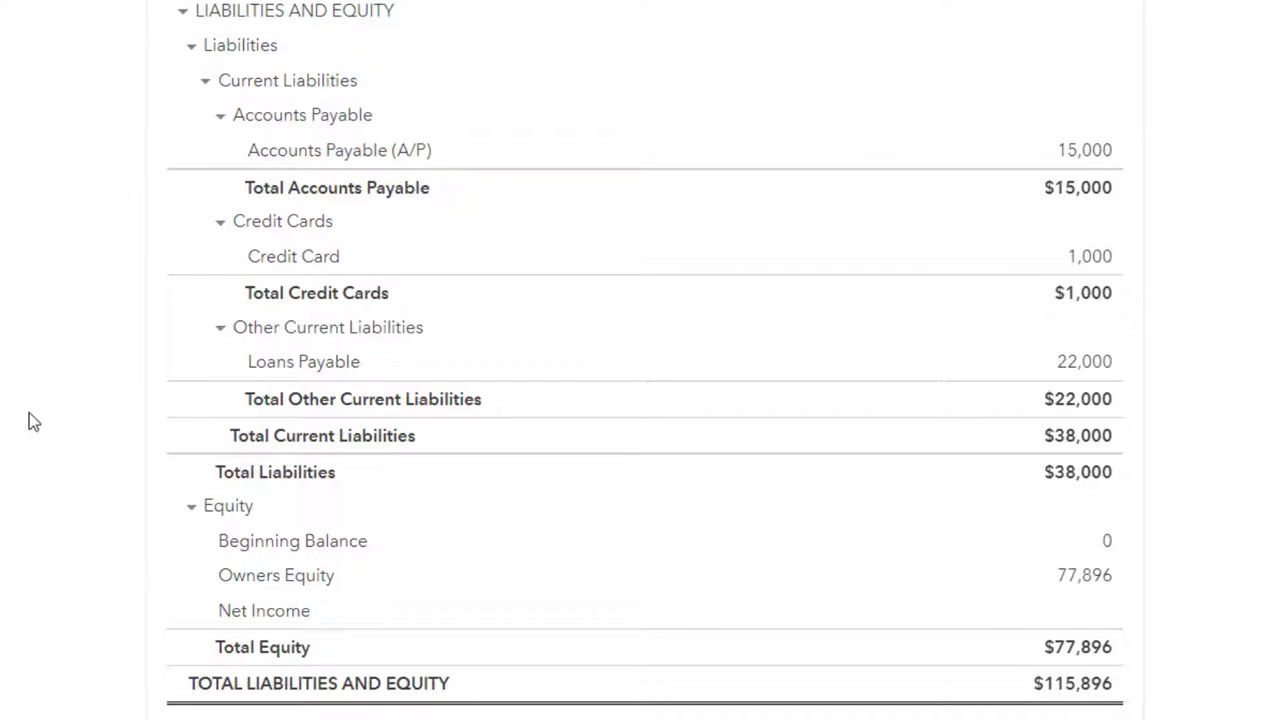
scroll(563, 471, up, 12)
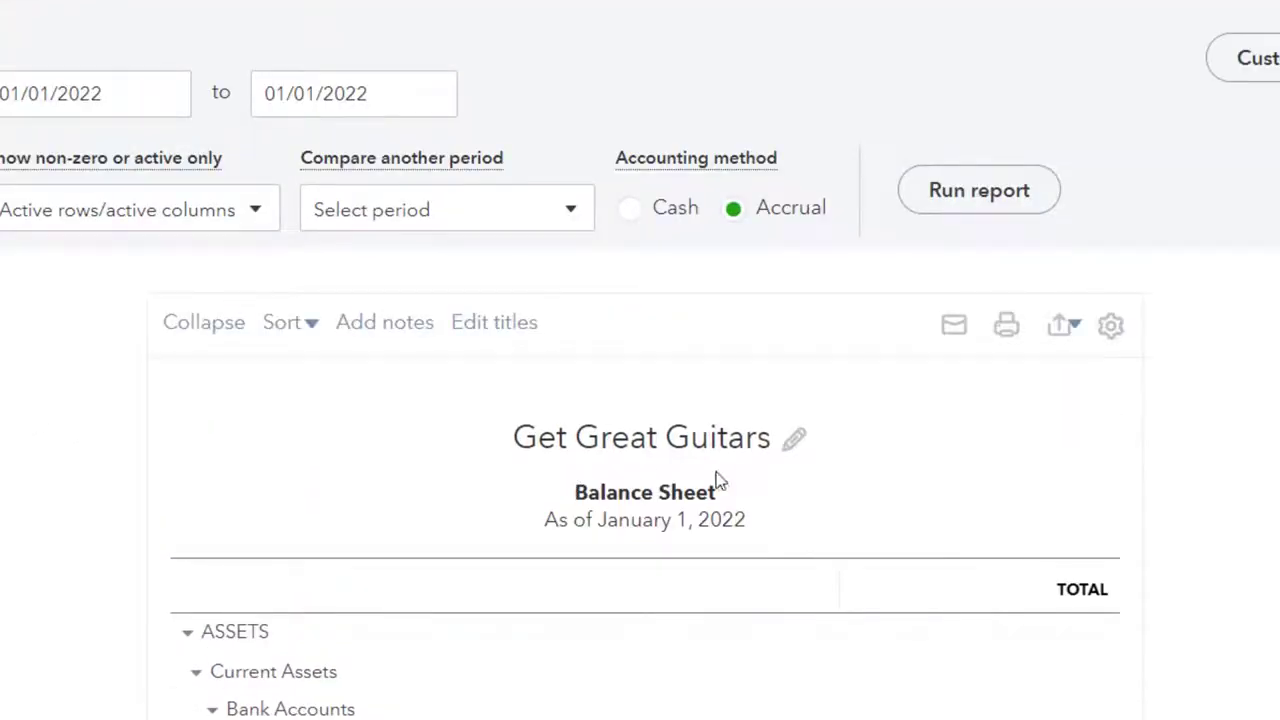
click(1062, 326)
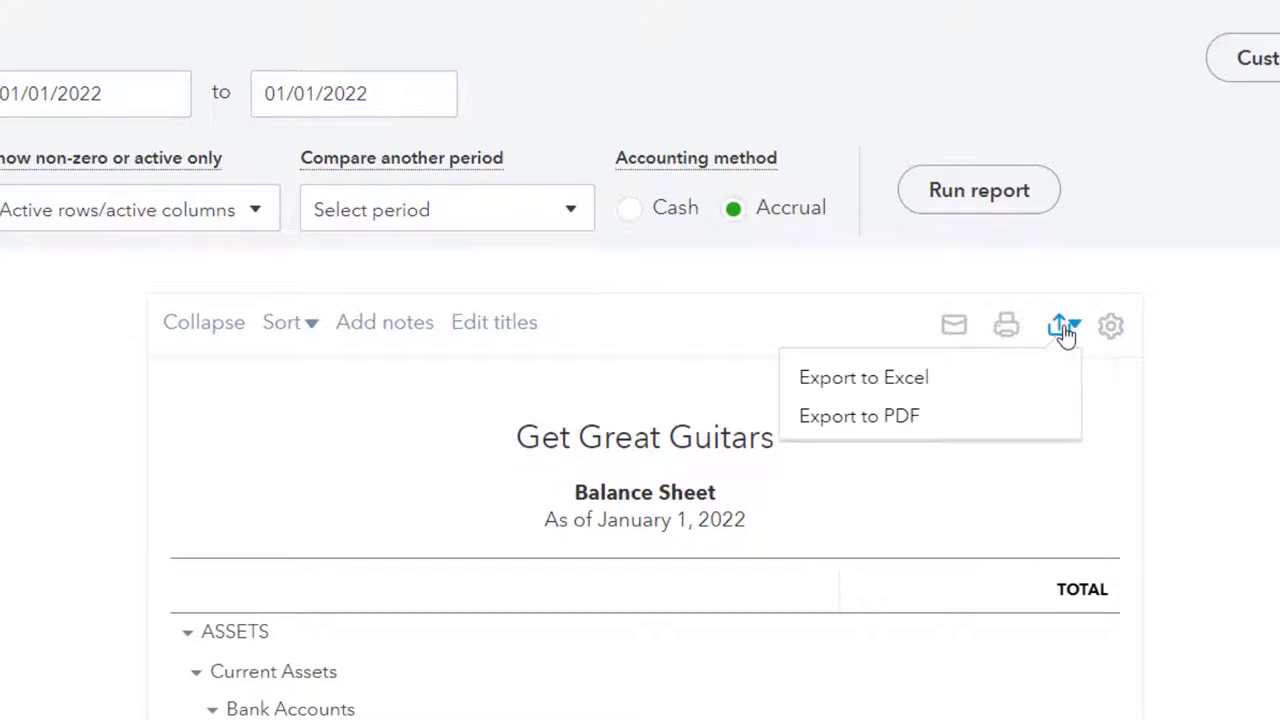
click(930, 415)
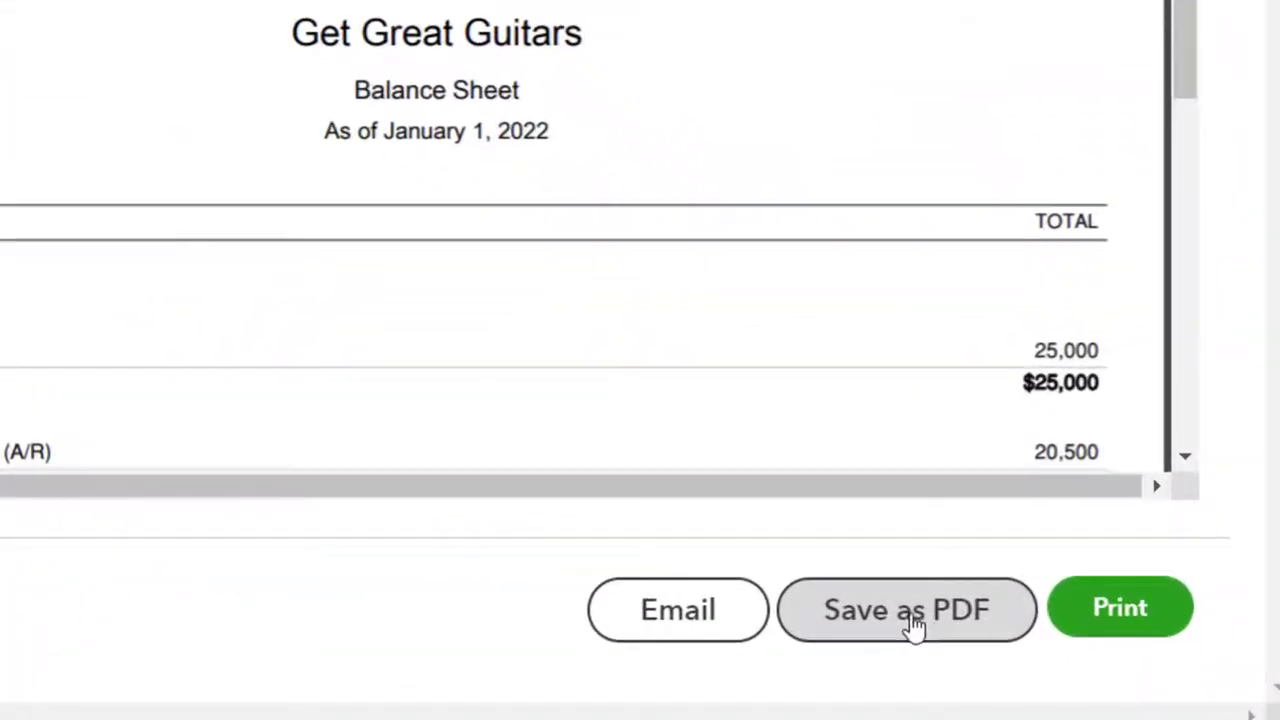
click(922, 640)
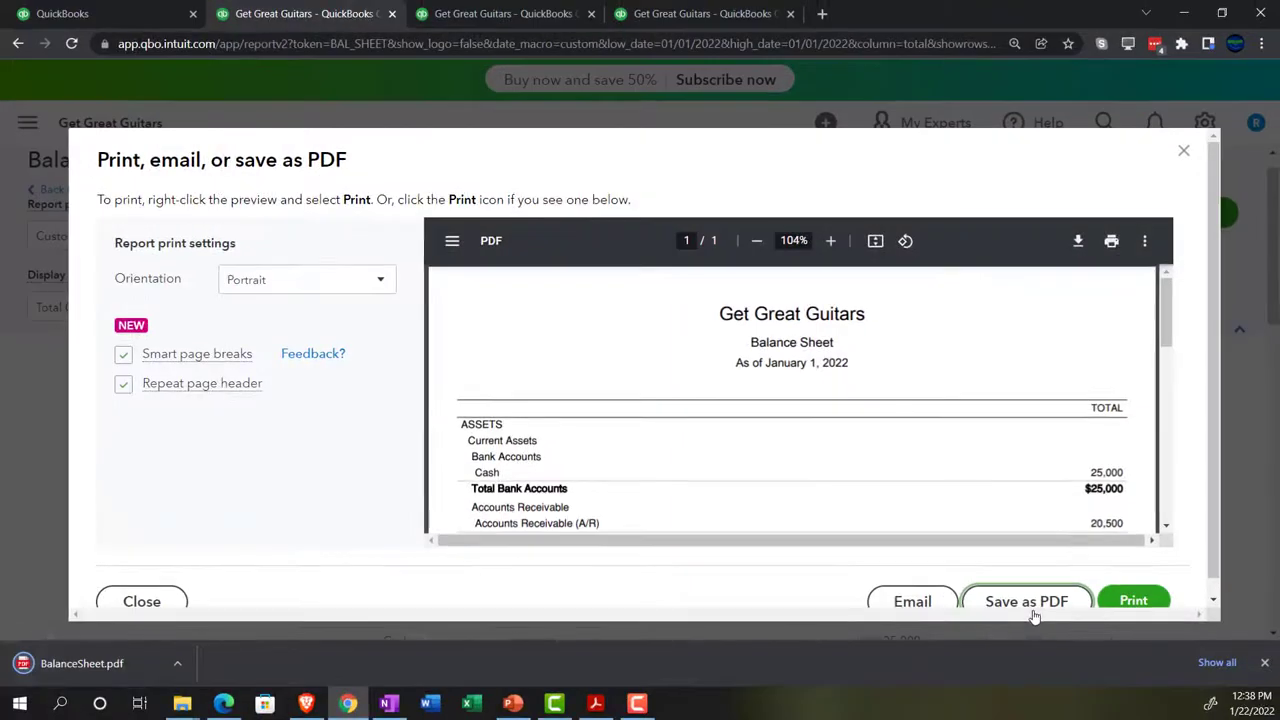
Place the downloaded BalanceSheet.pdf in the Reports folder inside Beginning Balances using File Explorer, then return to the Balance Sheet report in QuickBooks.
click(184, 712)
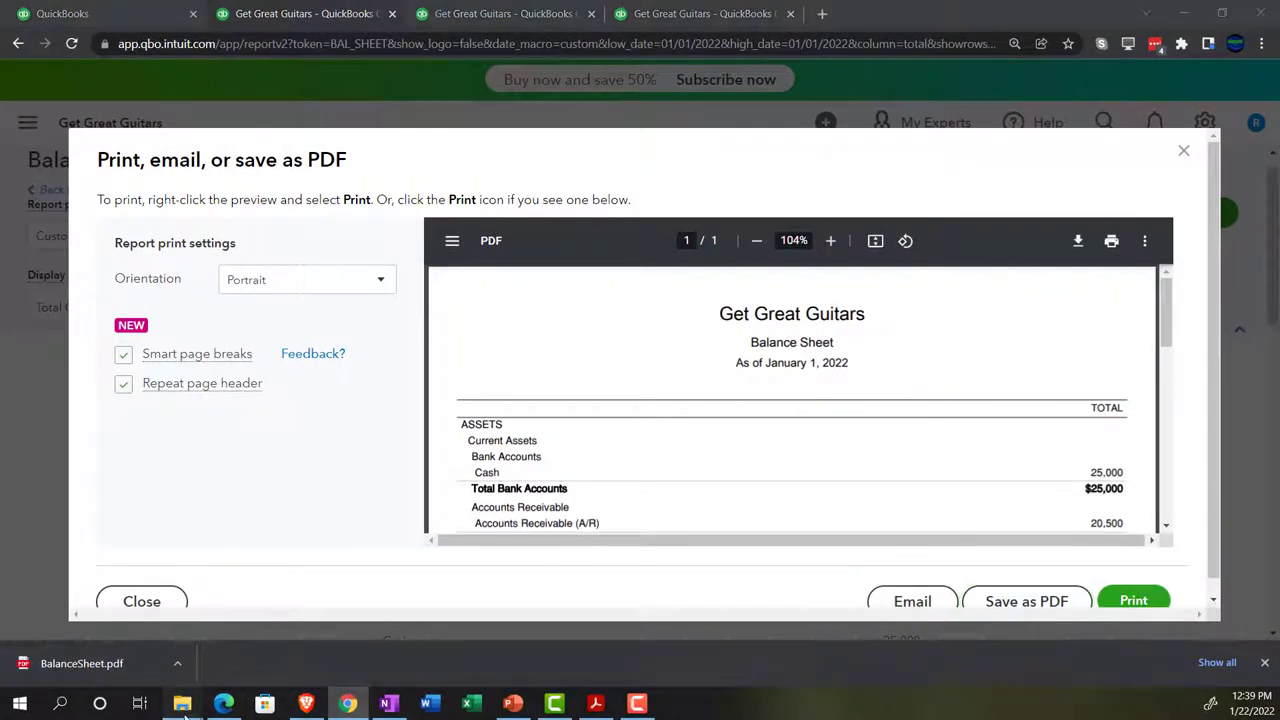
click(335, 660)
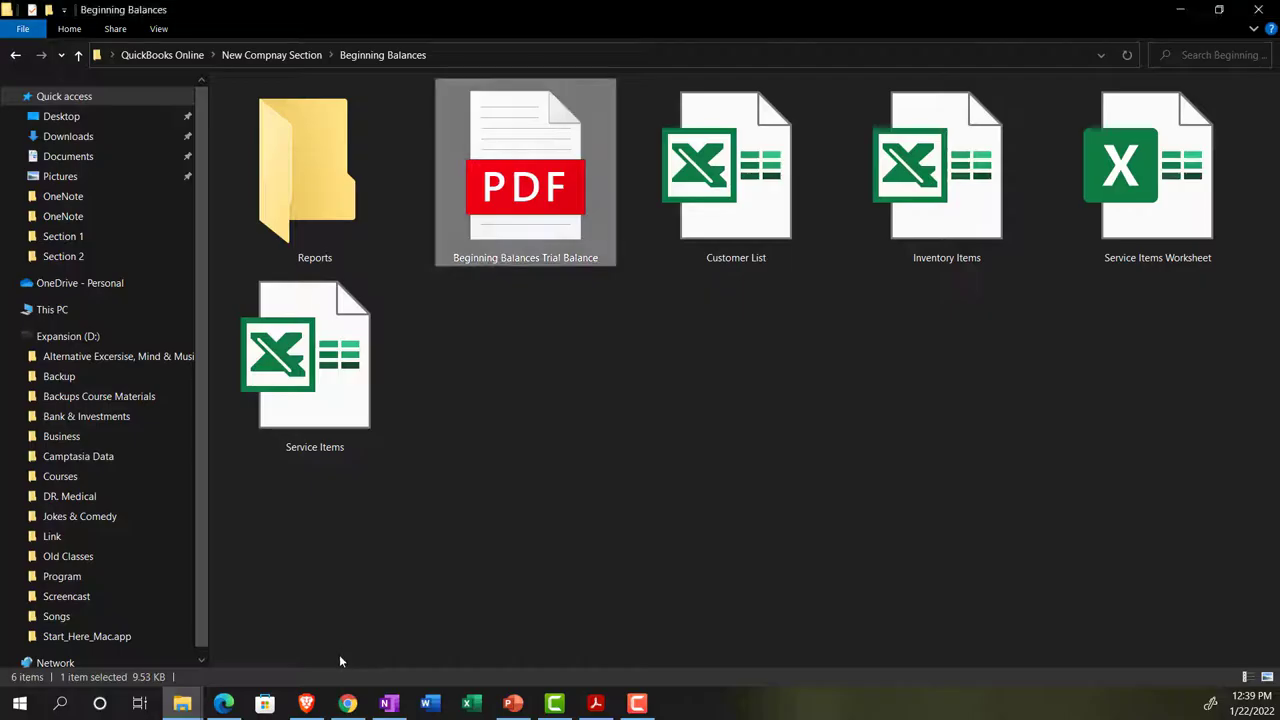
double_click(308, 217)
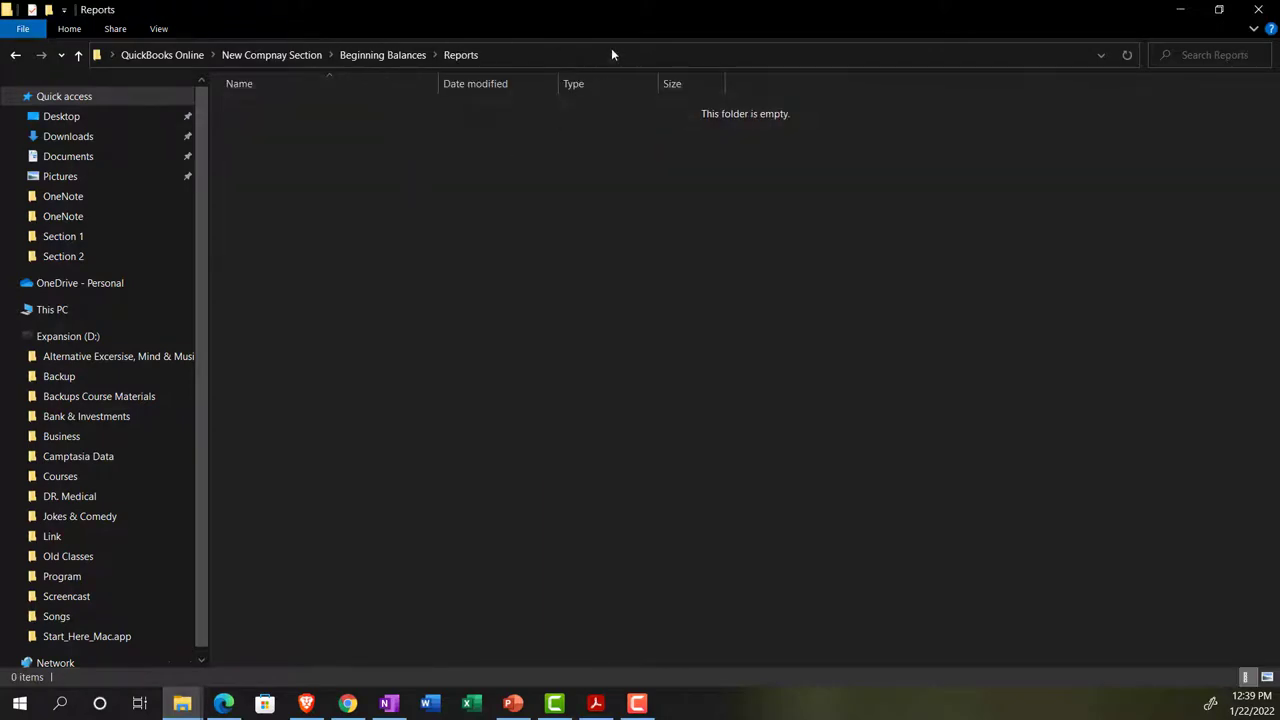
drag(593, 6, 1279, 280)
drag(60, 663, 1279, 360)
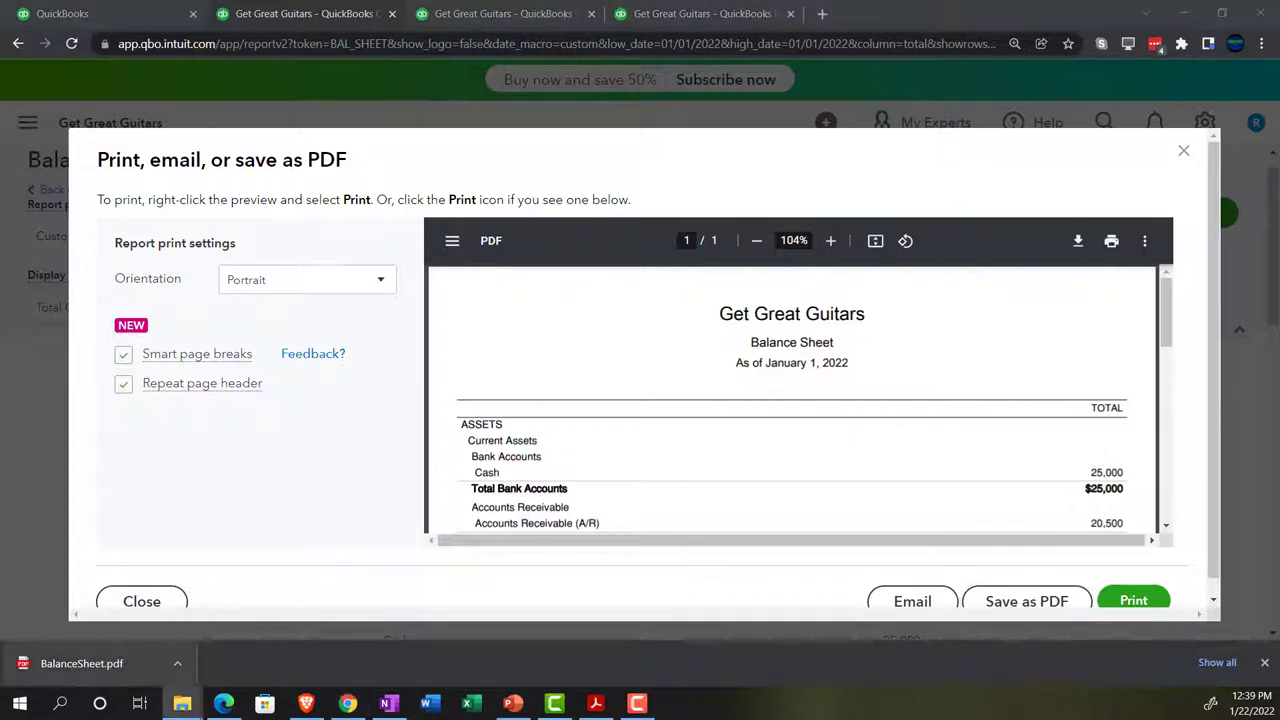
drag(1180, 285, 393, 6)
double_click(393, 6)
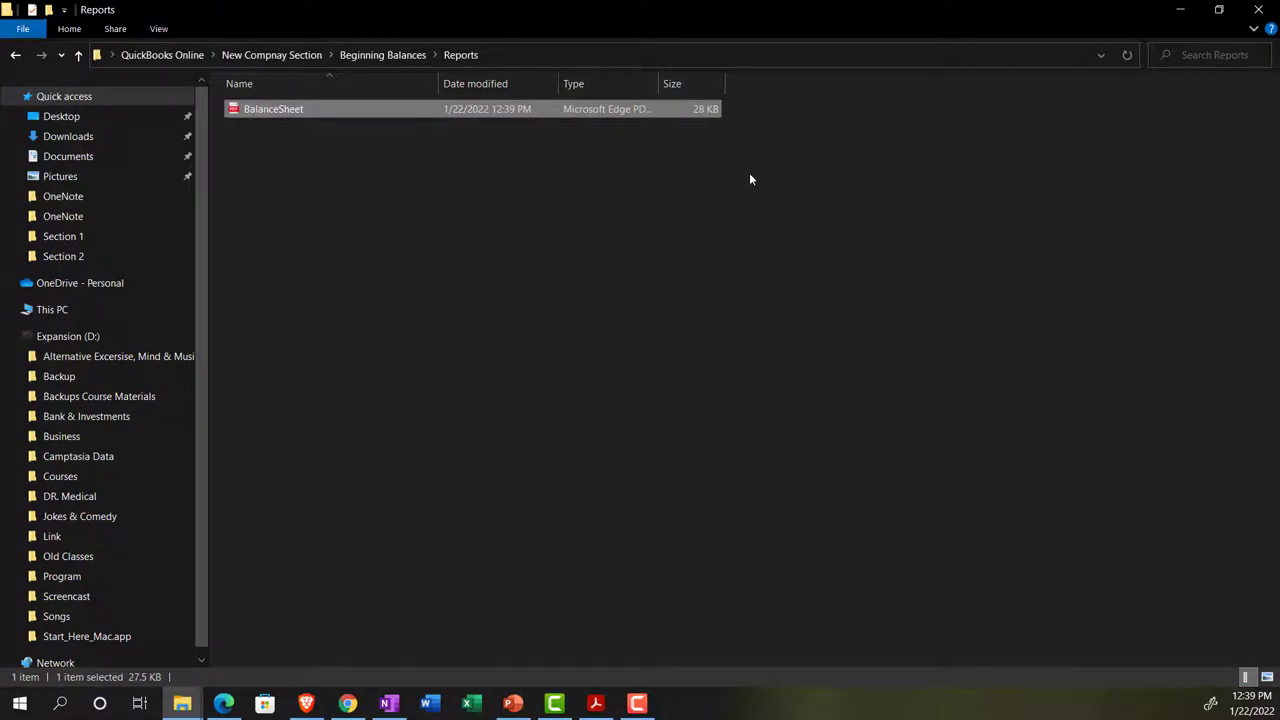
click(1180, 9)
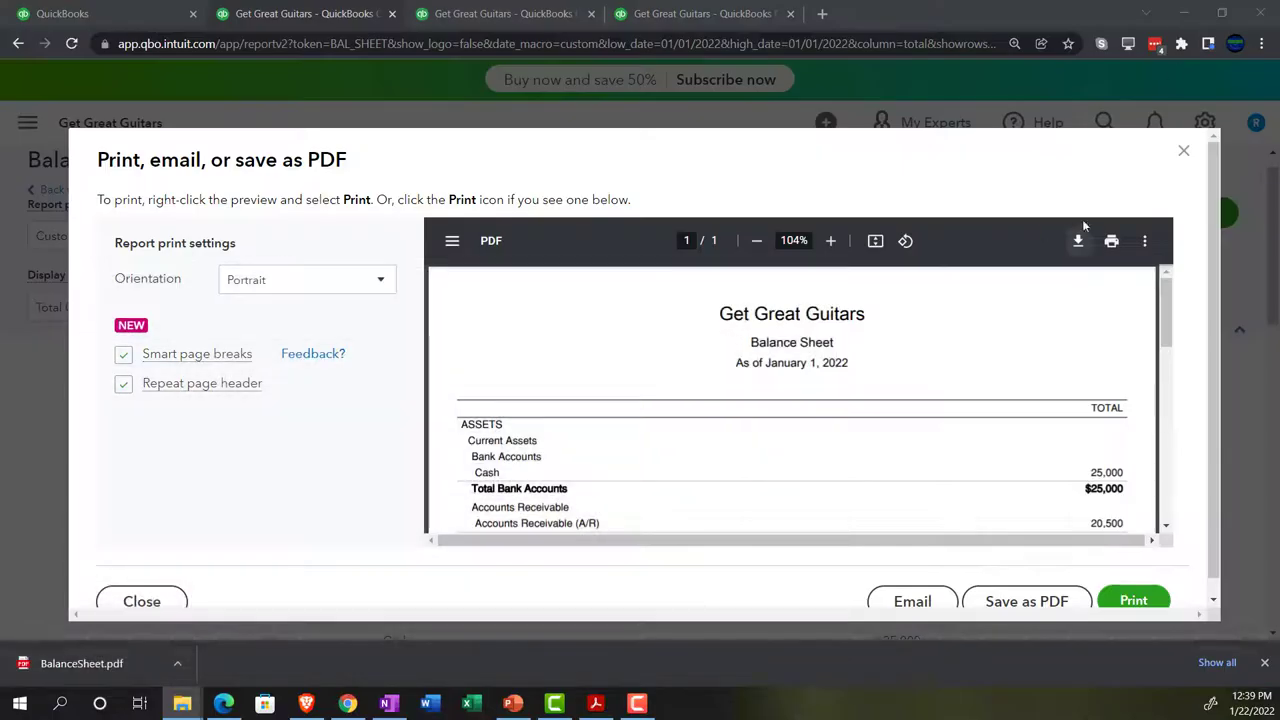
click(1184, 154)
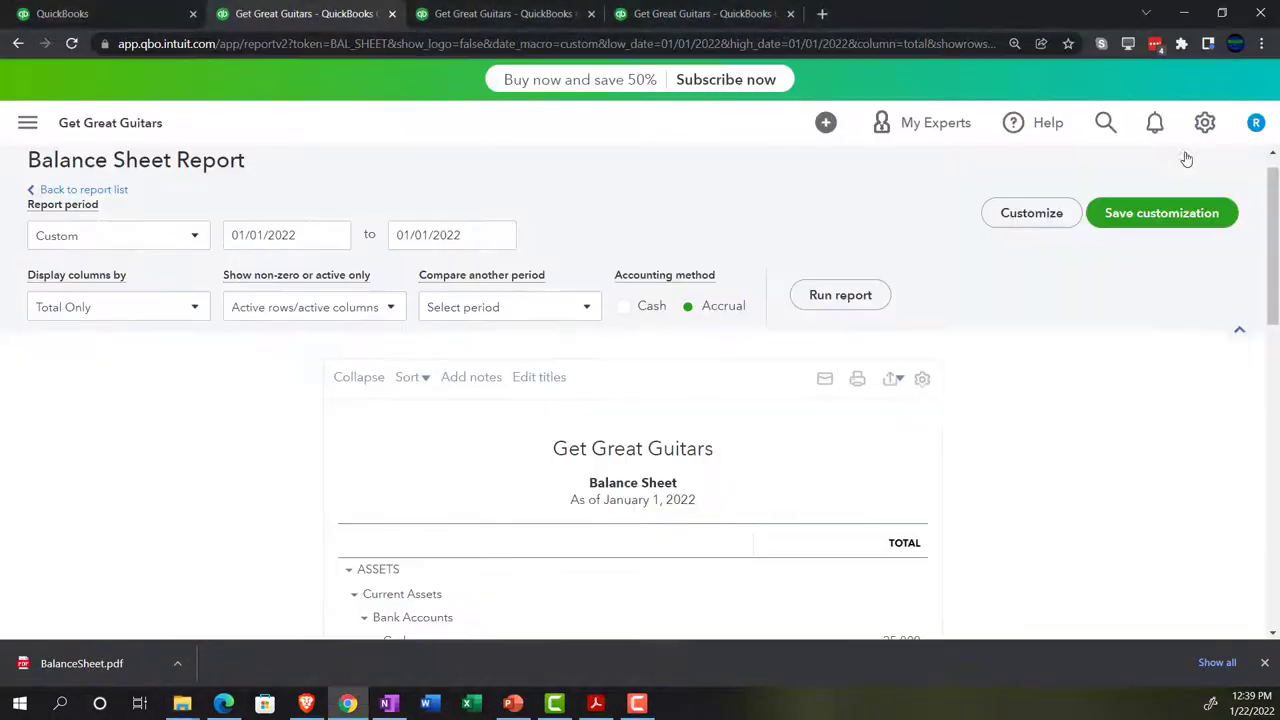
Place the Trial Balance tab ahead of the transaction list, export the Trial Balance as of December 31, 2022 to PDF and save it.
click(480, 13)
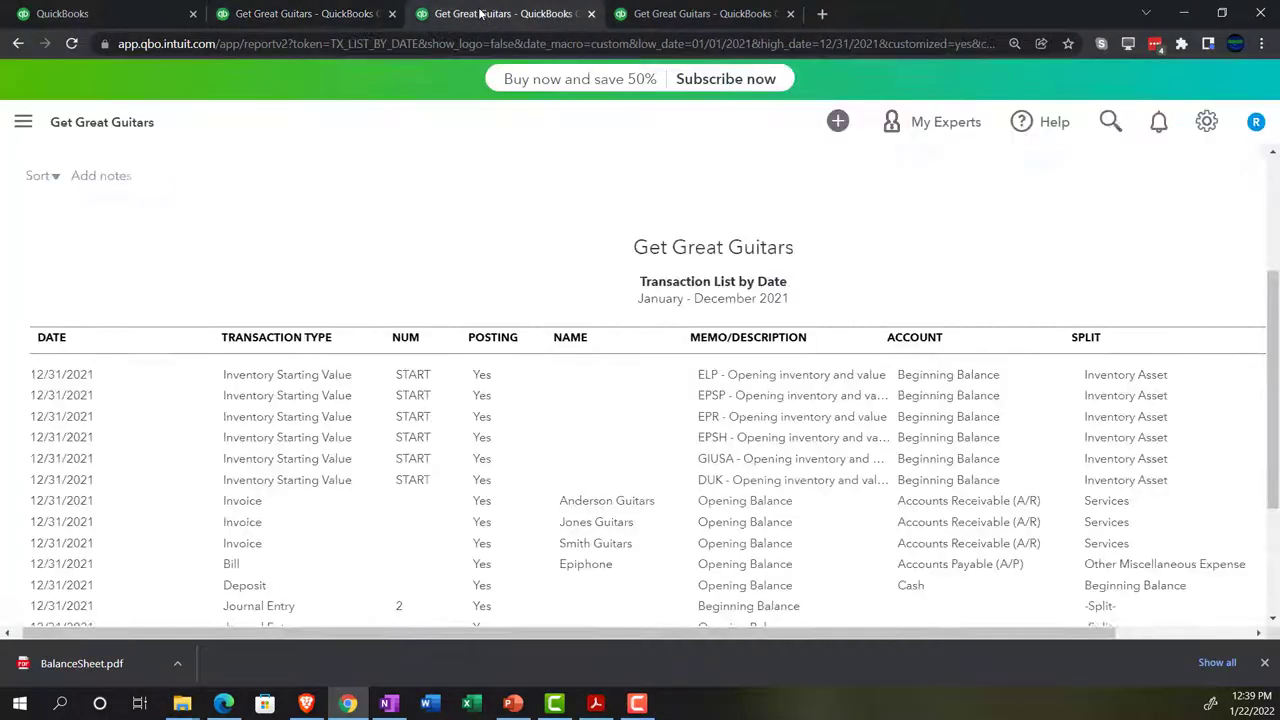
drag(690, 13, 494, 15)
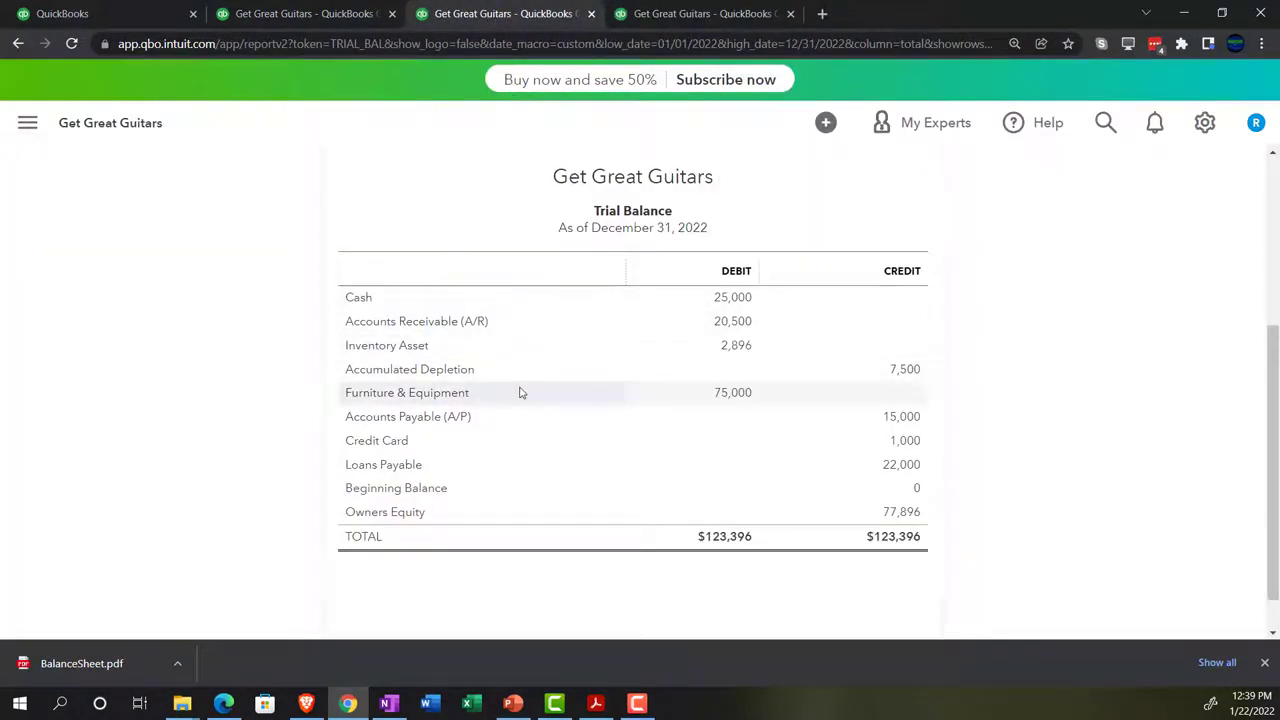
scroll(560, 393, up, 3)
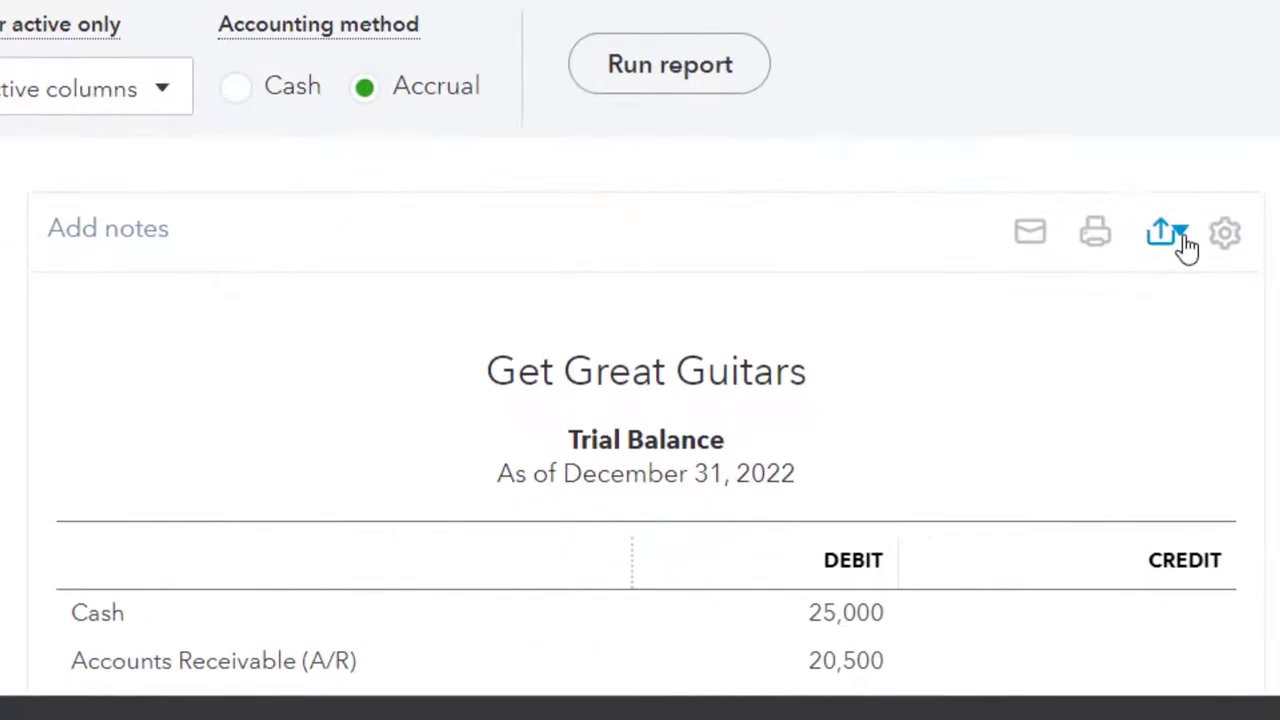
click(900, 411)
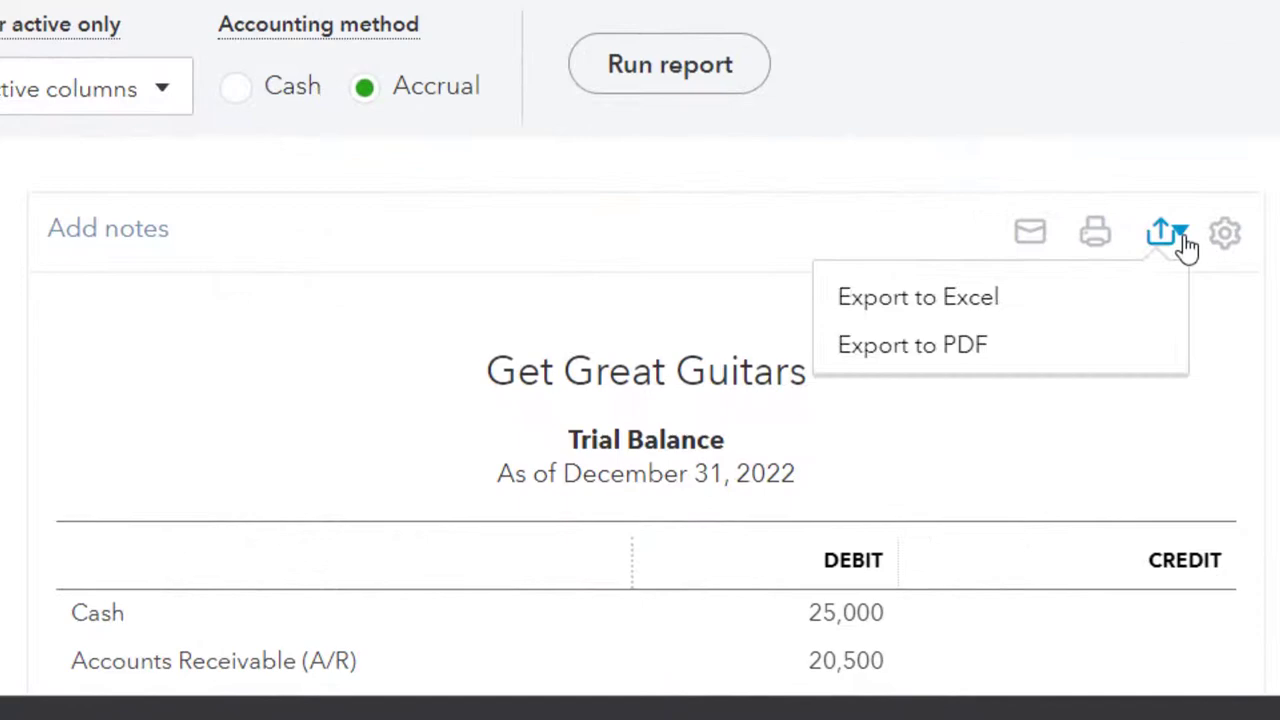
click(1046, 348)
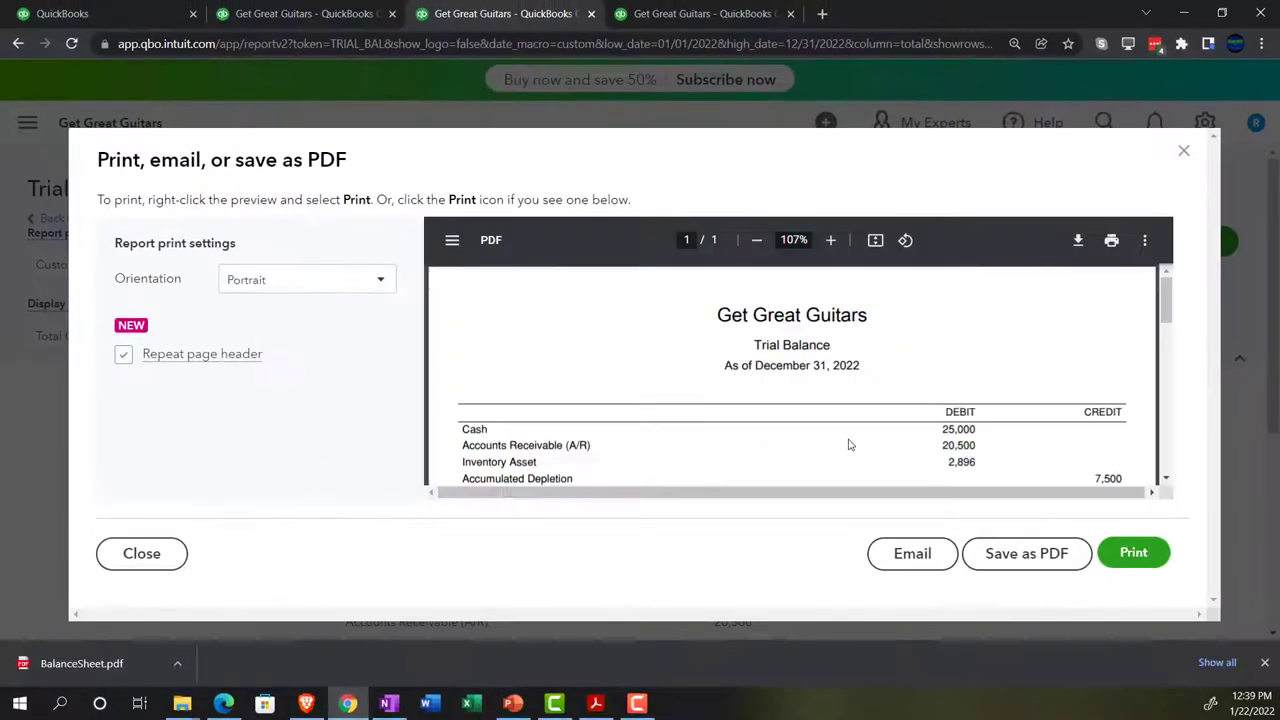
click(1136, 545)
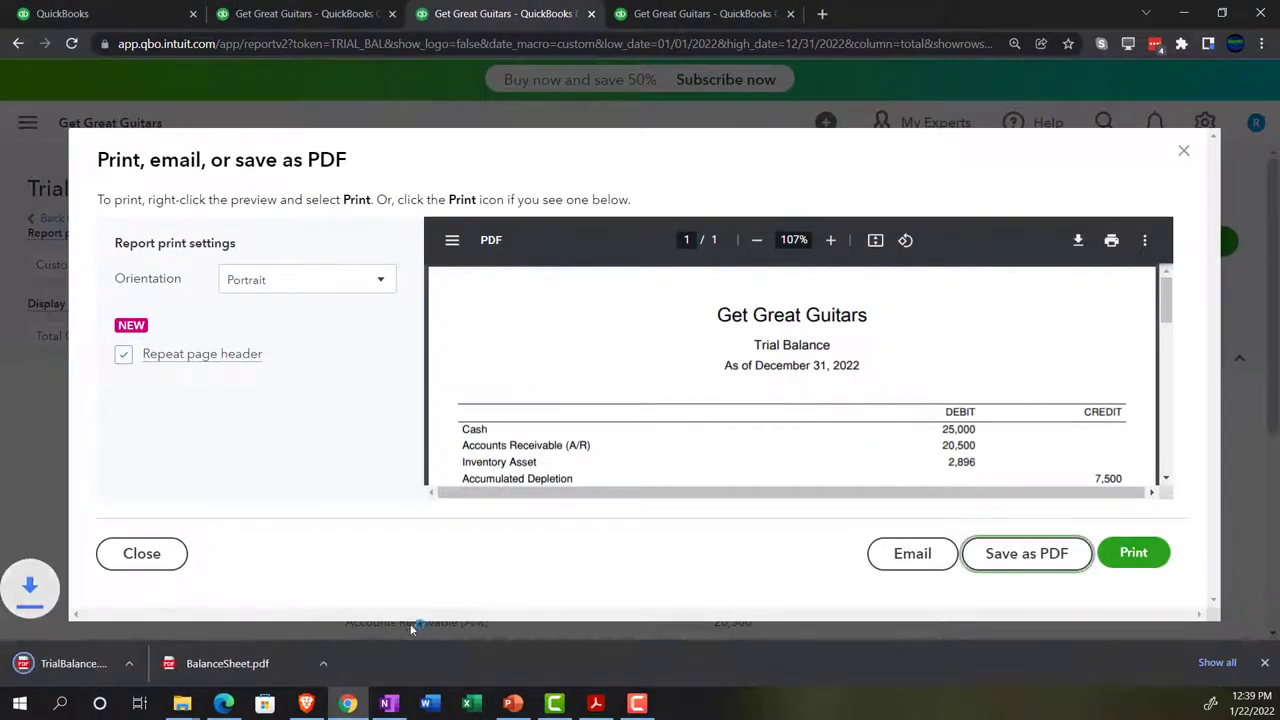
Place the downloaded TrialBalance.pdf in the Reports folder using File Explorer, then close the print preview in QuickBooks.
mouse_move(182, 703)
click(229, 672)
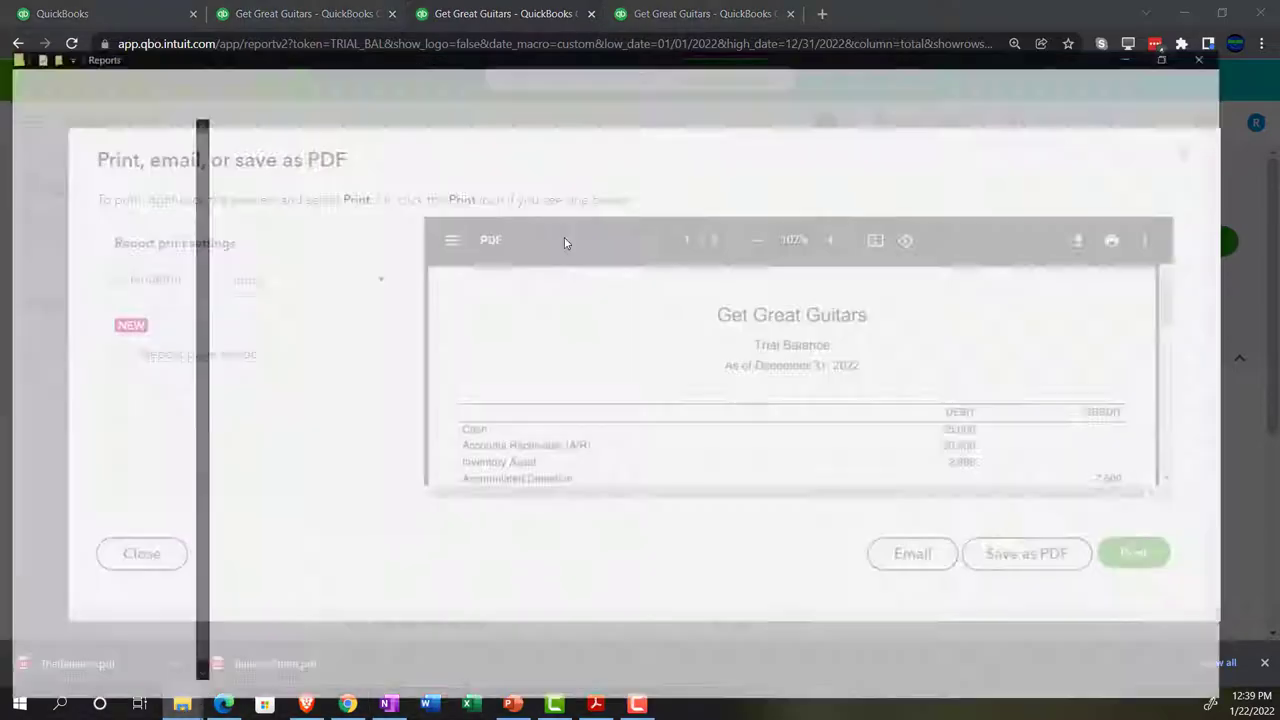
click(1180, 9)
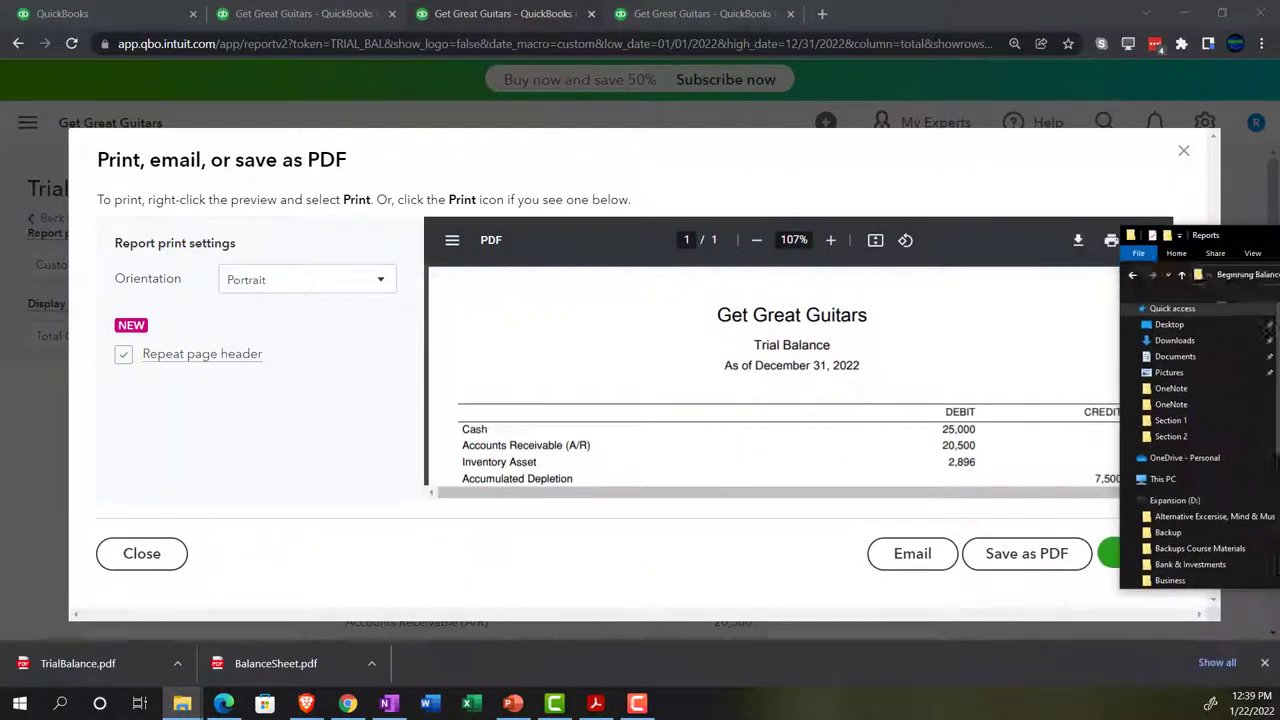
drag(78, 663, 363, 577)
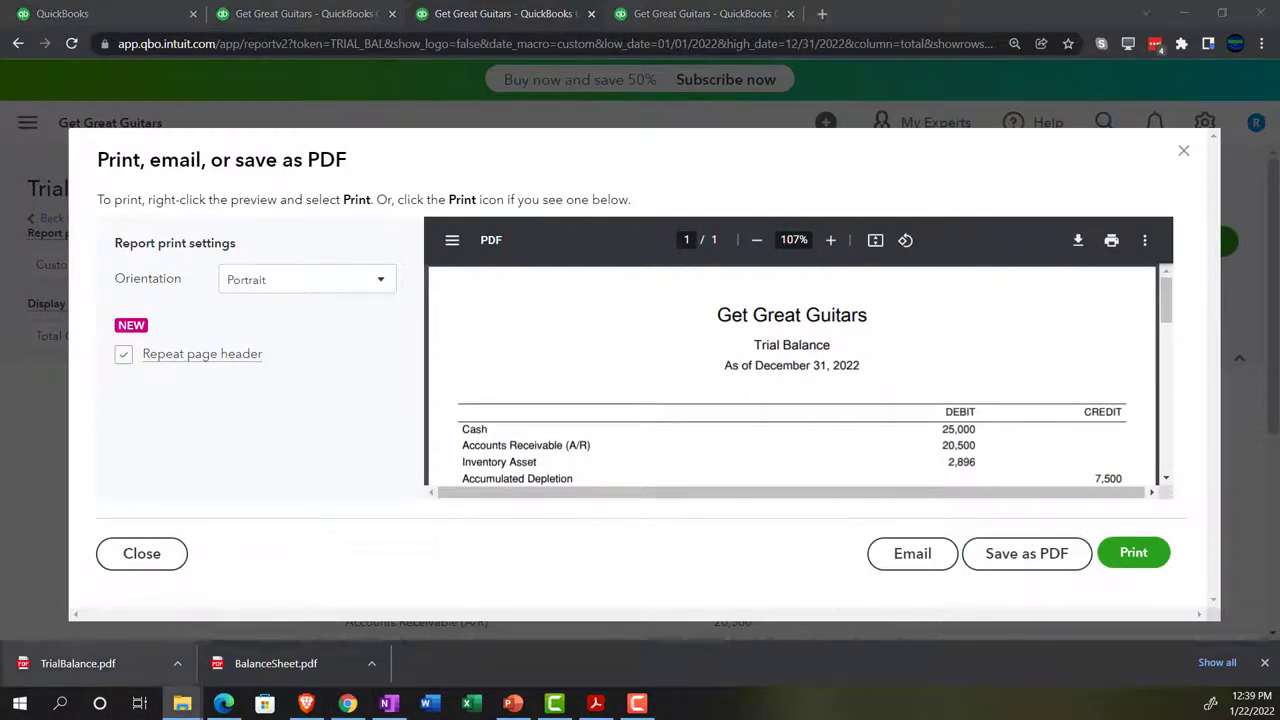
click(1184, 153)
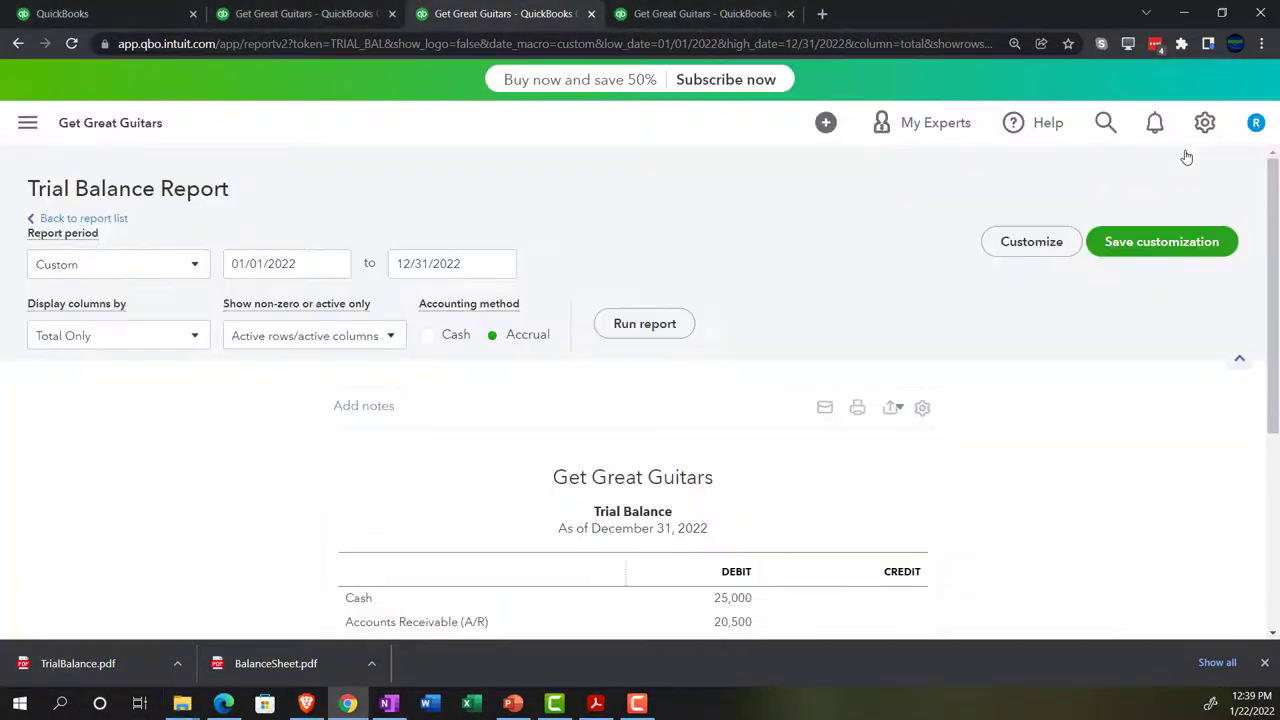
Export the Transaction List by Date for January - December 2021 to PDF and save the file.
click(695, 14)
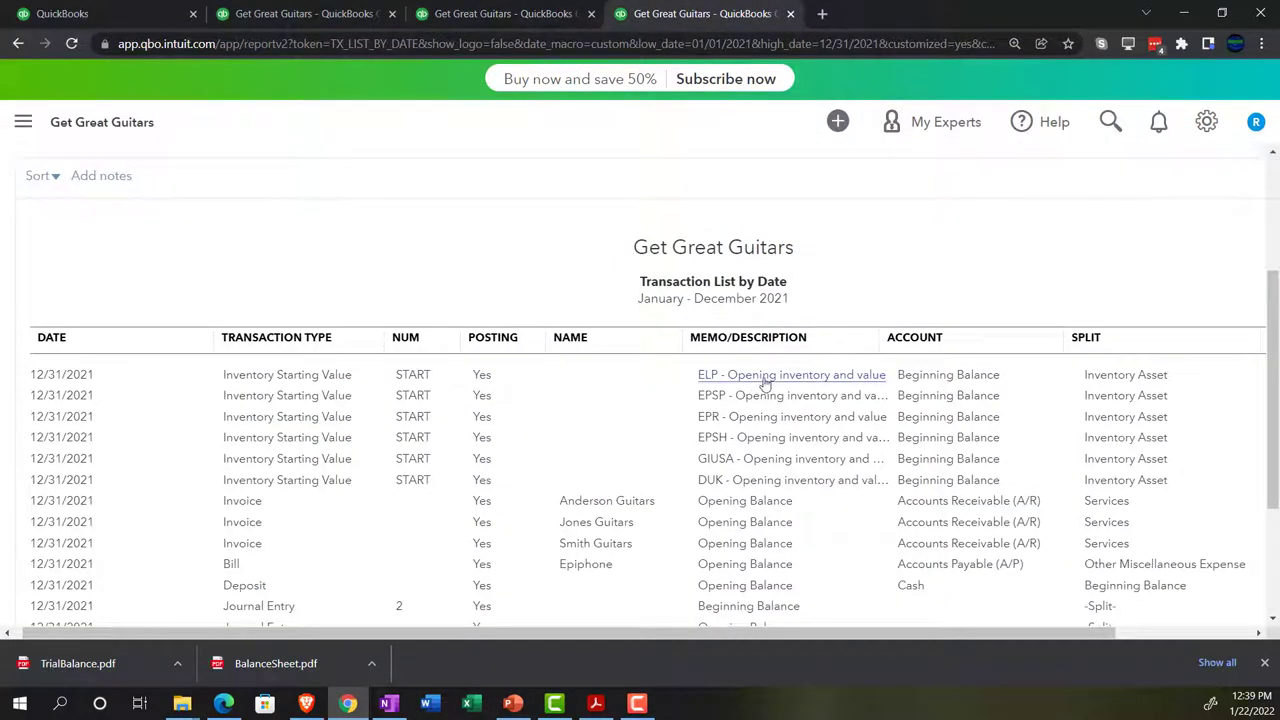
key(ctrl+minus)
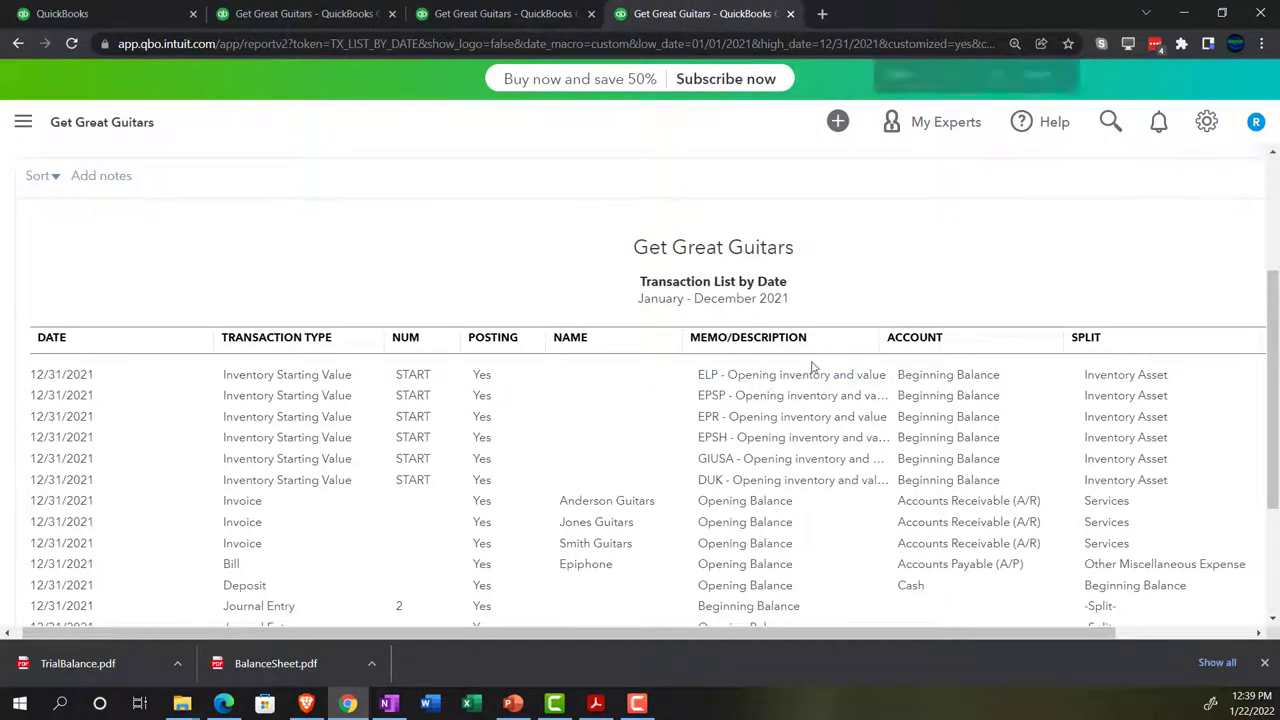
key(ctrl+minus)
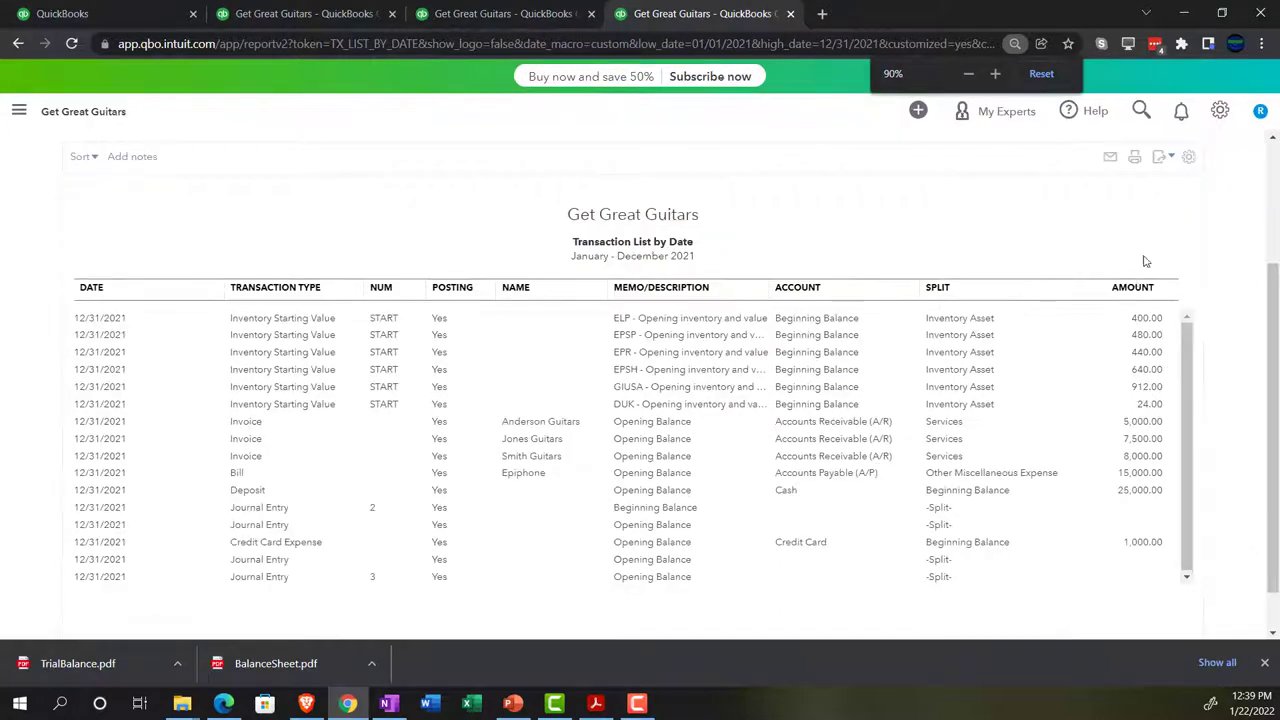
click(1168, 165)
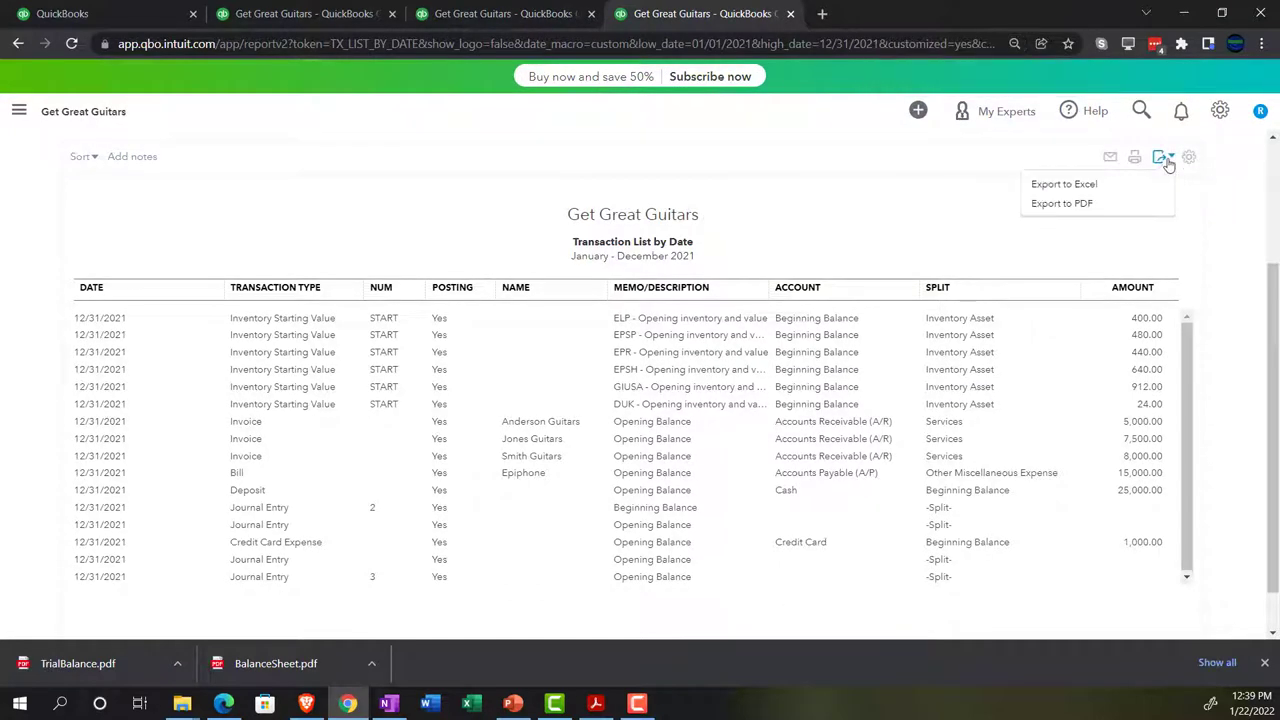
click(1095, 203)
click(1031, 578)
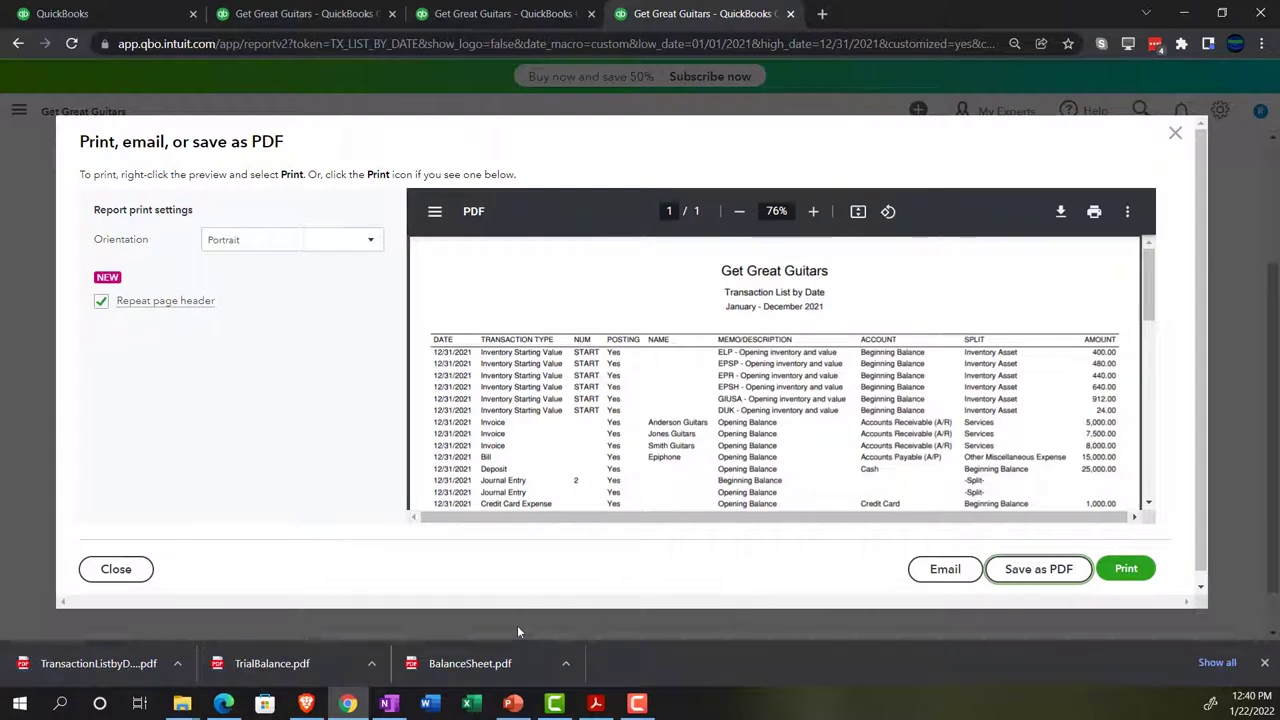
Place the downloaded transaction list PDF in the Reports folder using File Explorer and show the folder's files as larger icons.
drag(98, 659, 1279, 315)
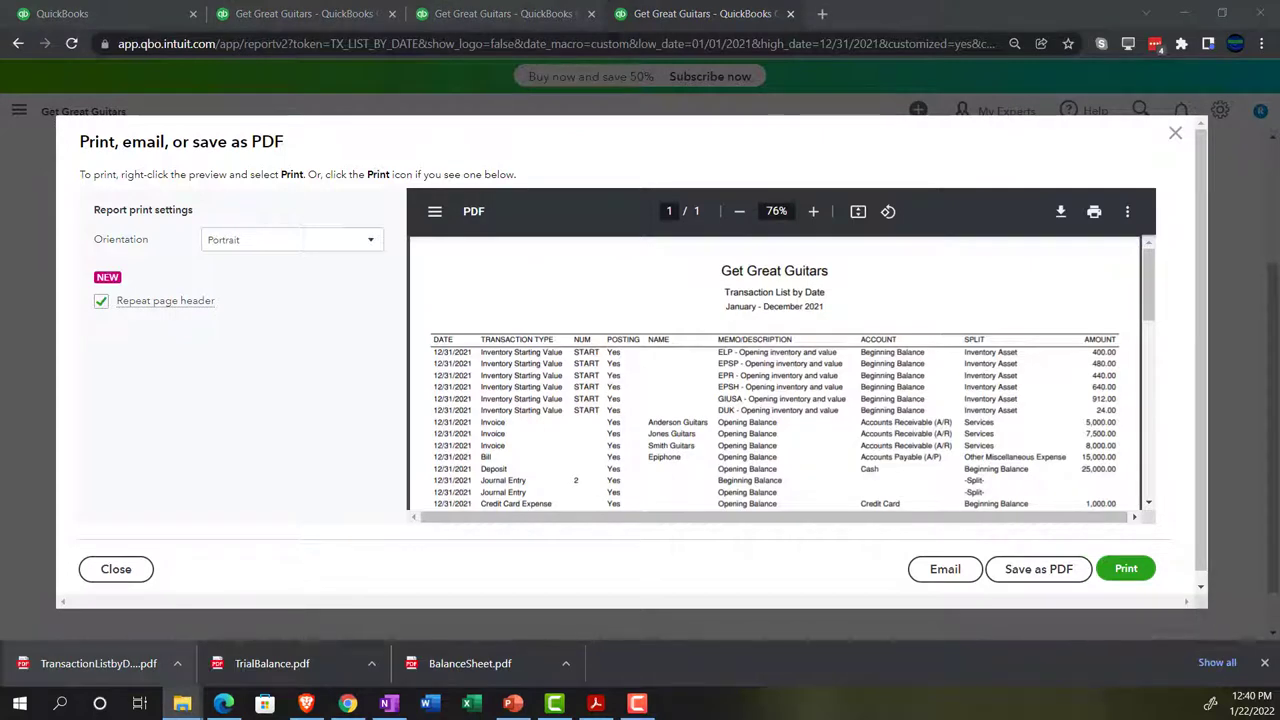
drag(1279, 330, 340, 8)
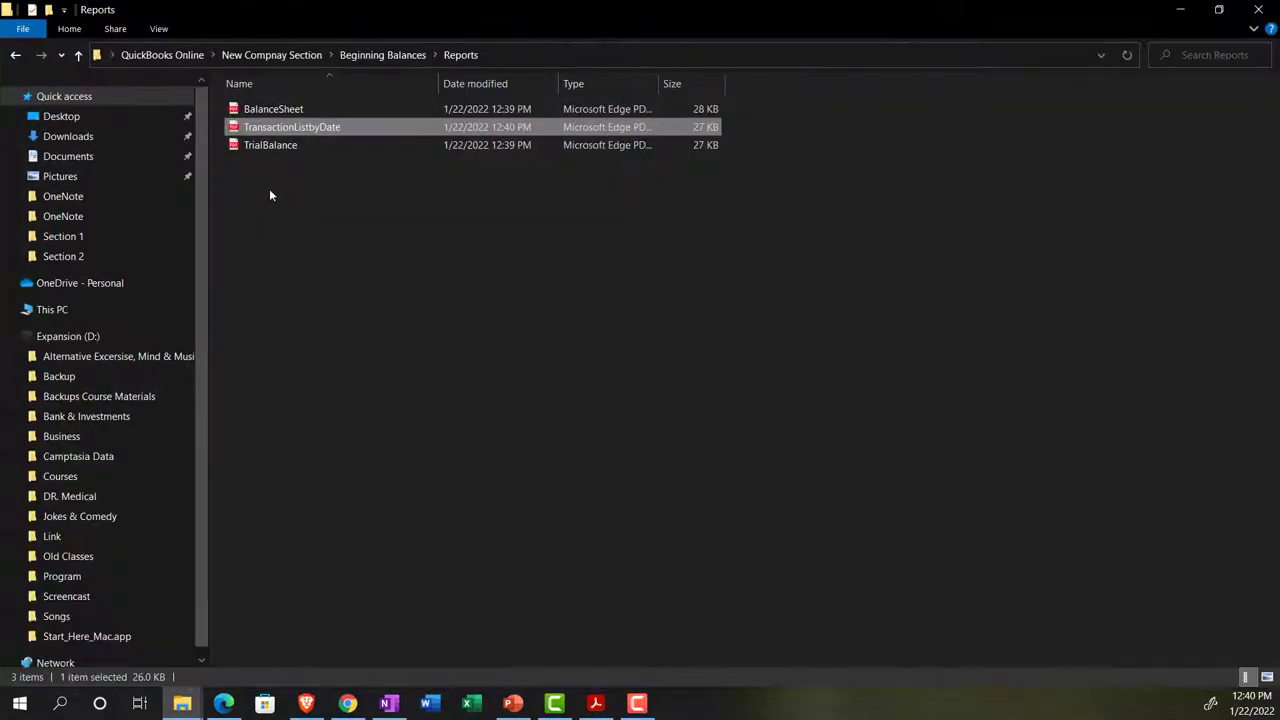
click(157, 30)
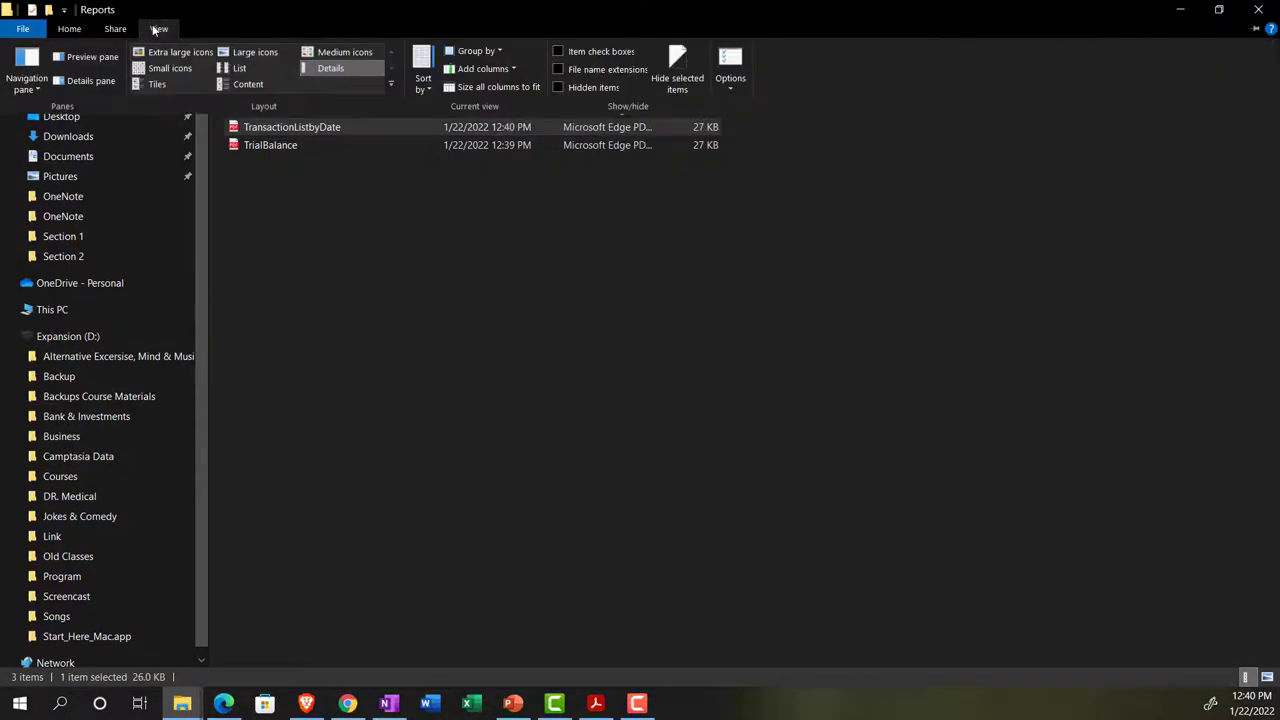
click(310, 48)
Create a subfolder named Reports and move the balance sheet, transaction list and trial balance PDFs into it.
right_click(326, 397)
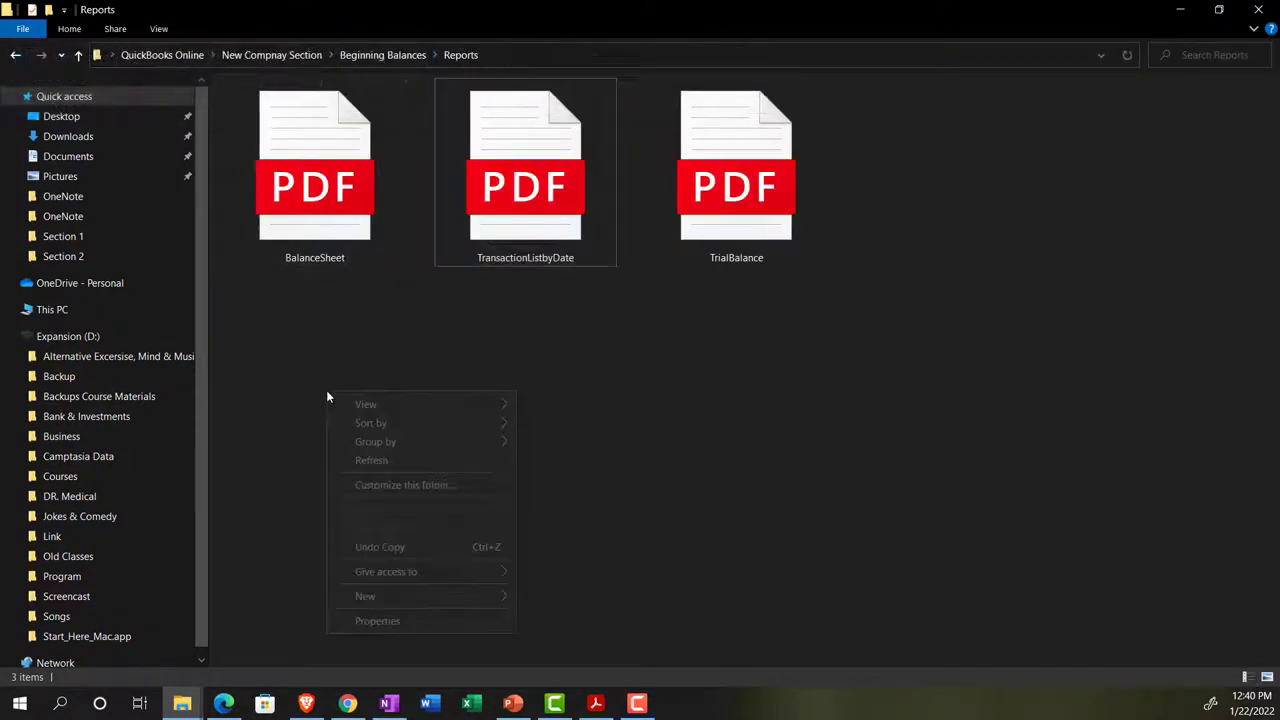
mouse_move(404, 598)
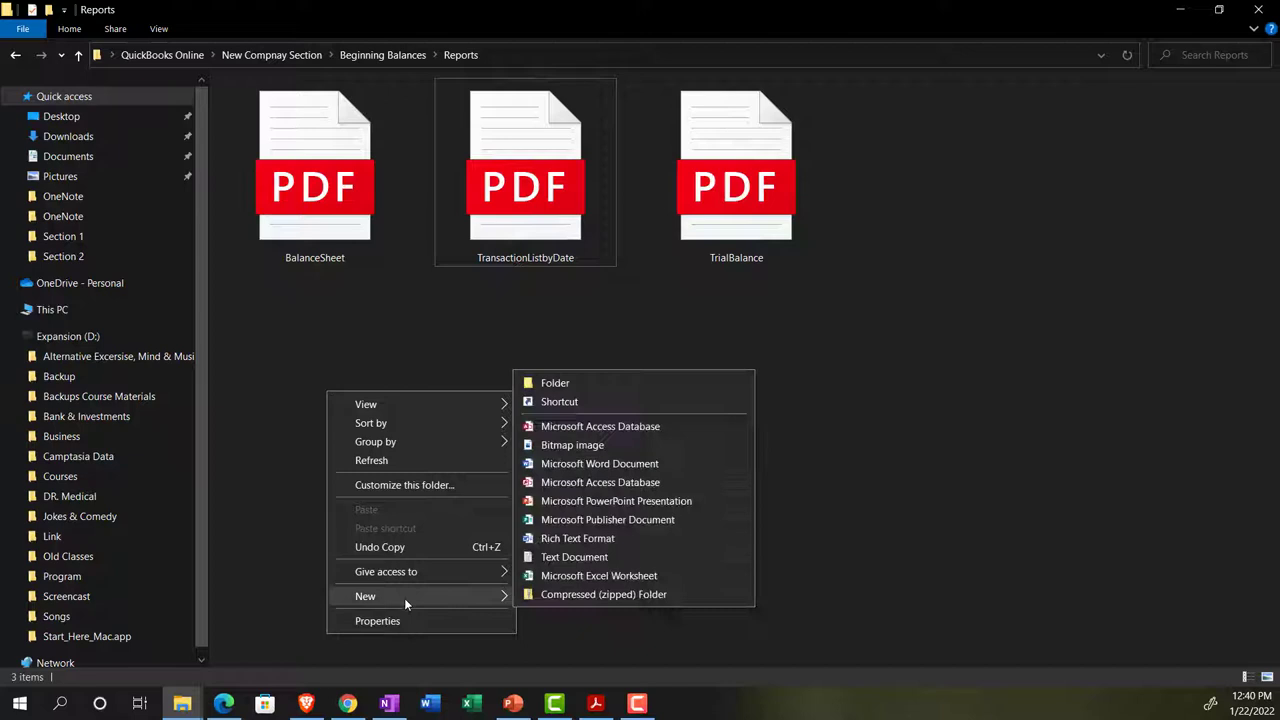
click(556, 383)
text(Rep)
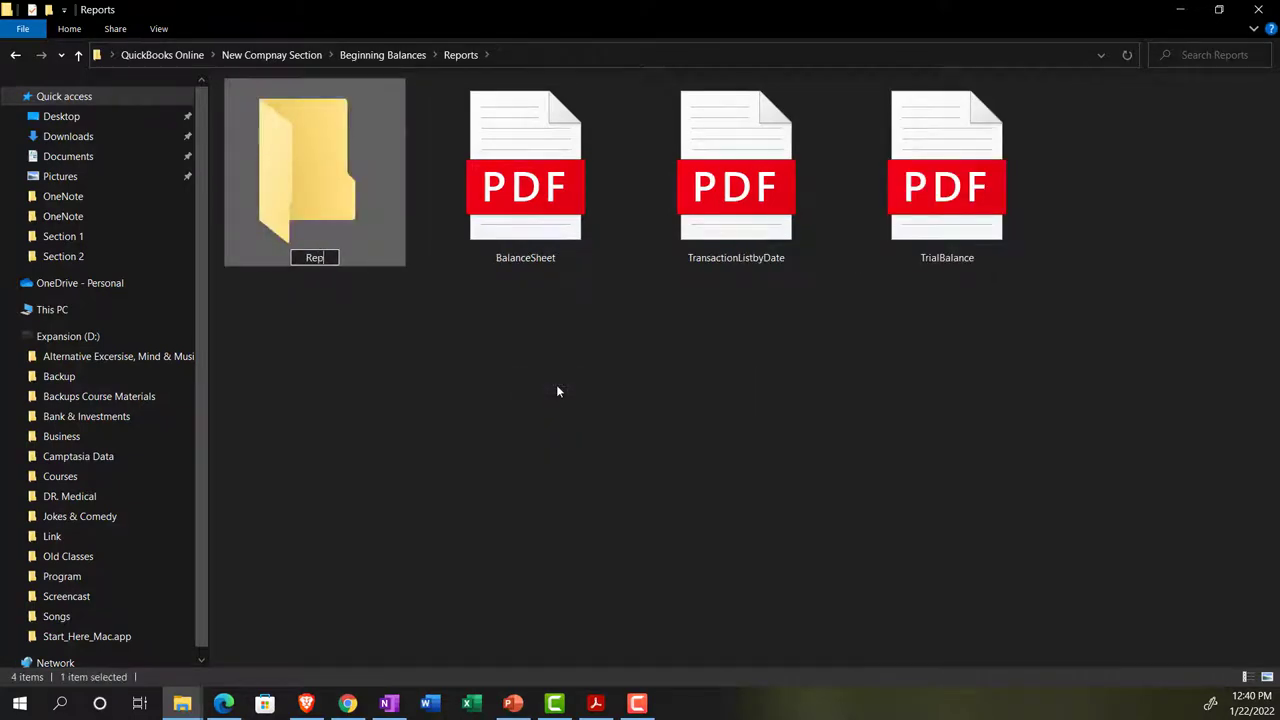
text(orts)
key(Return)
drag(550, 380, 958, 201)
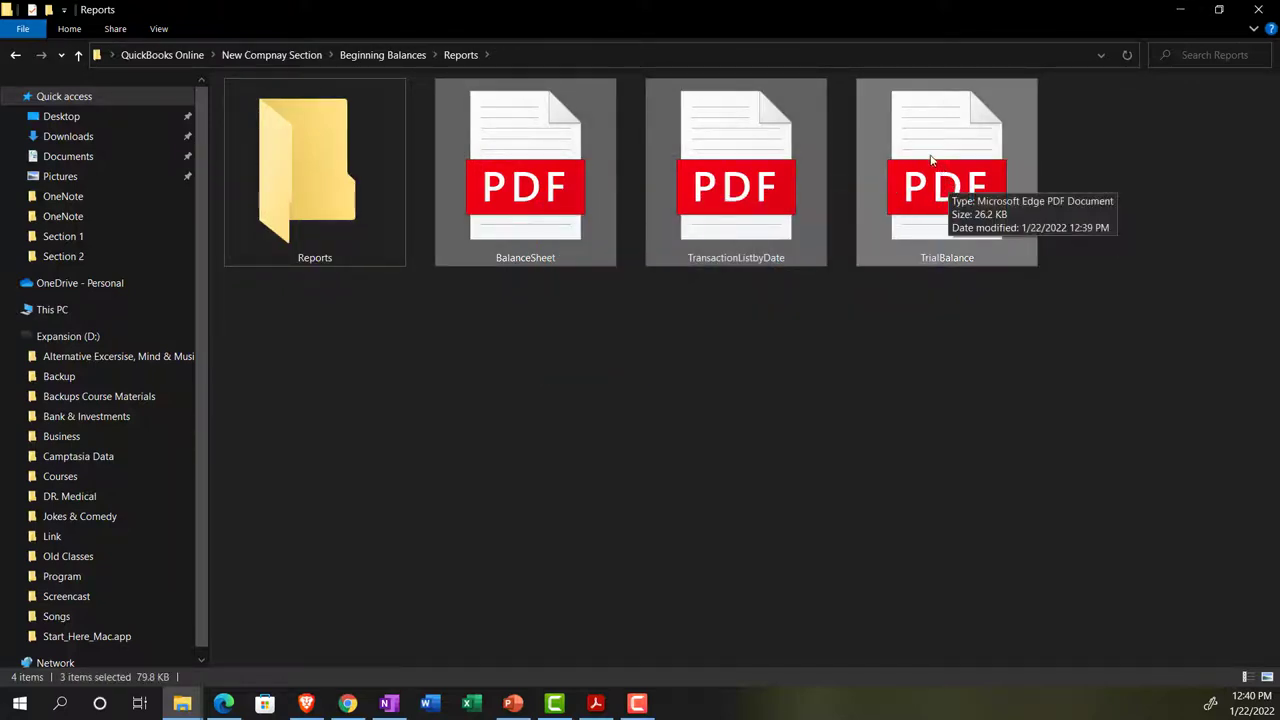
drag(931, 160, 327, 212)
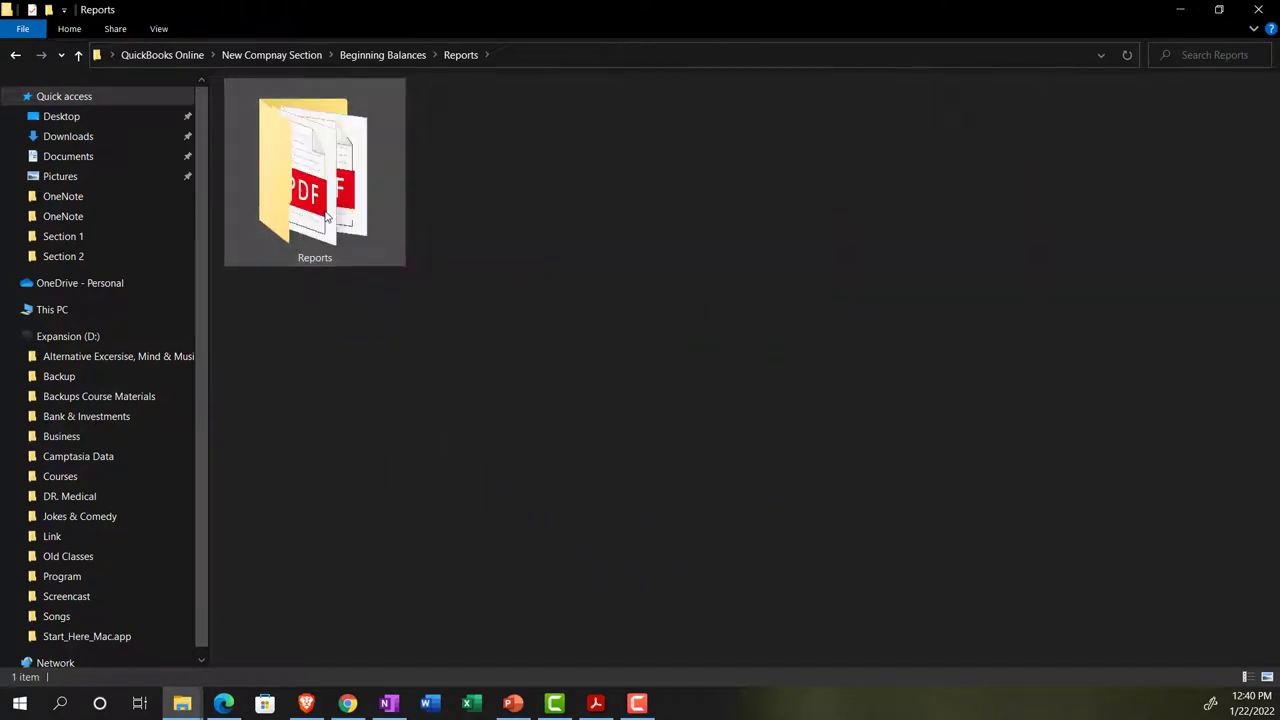
Compress the Reports subfolder into a zipped folder, keeping the name Reports.
right_click(325, 199)
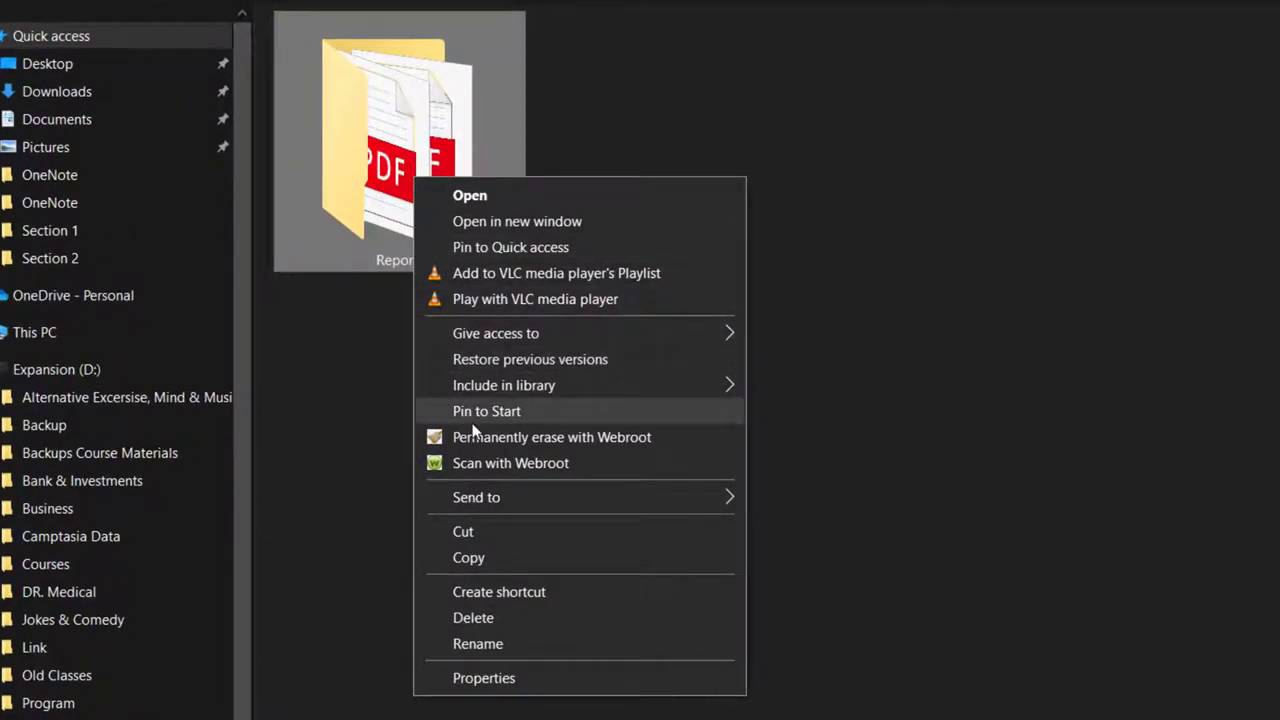
mouse_move(494, 501)
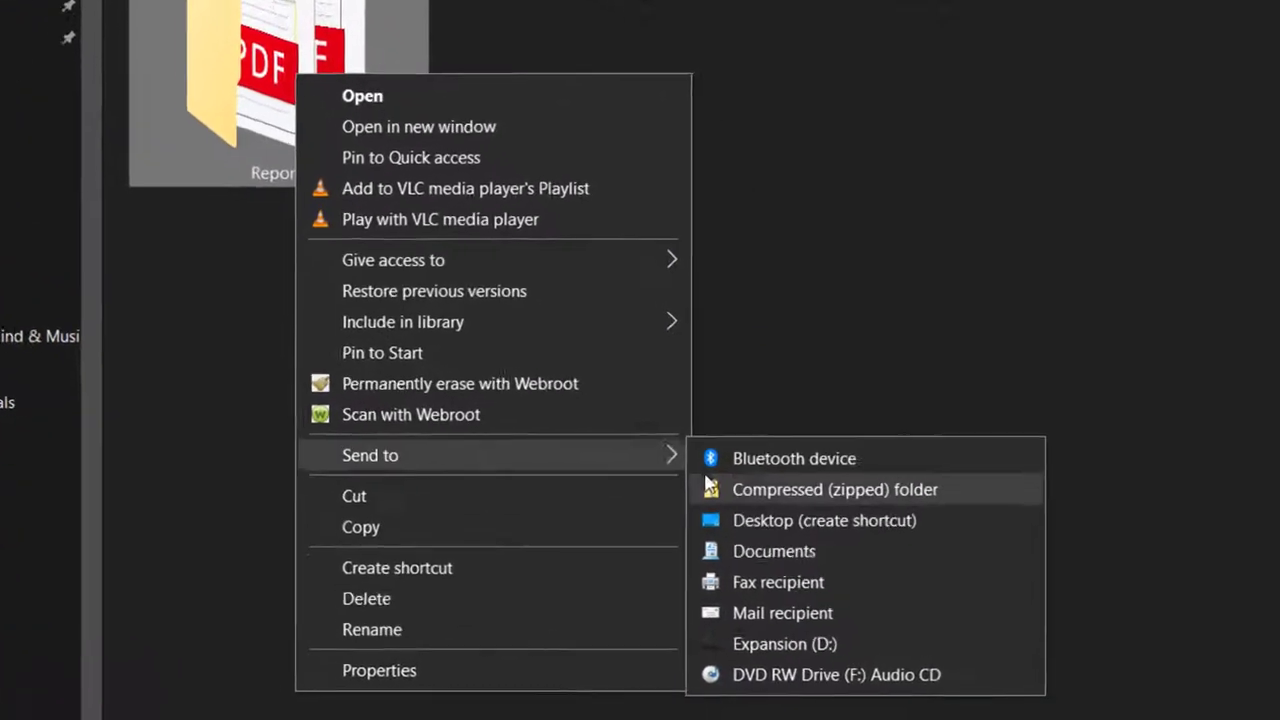
click(712, 488)
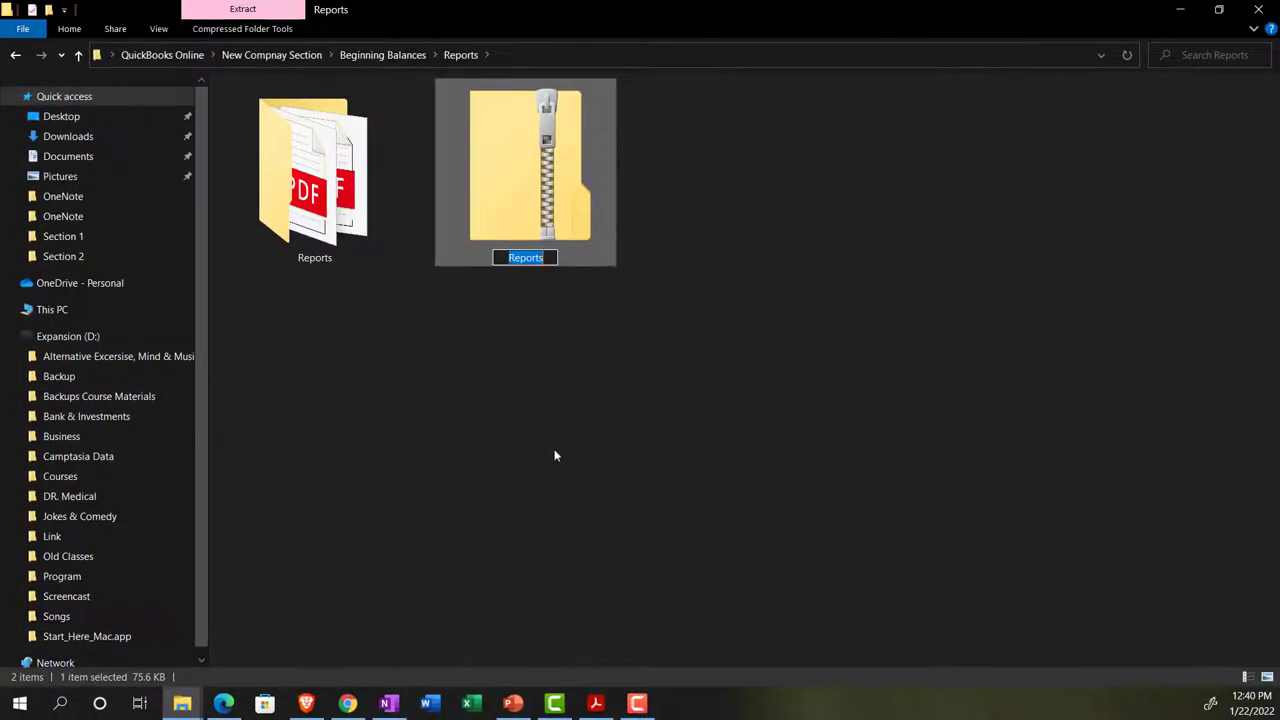
click(510, 410)
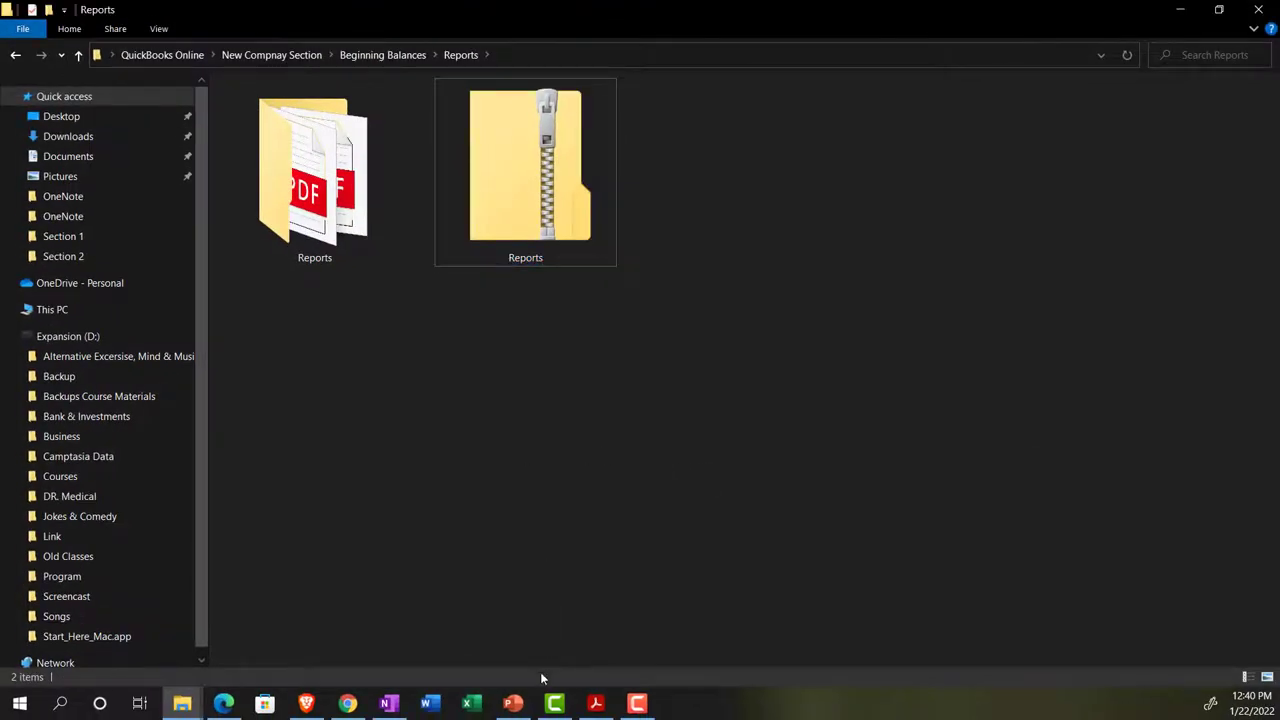
Return to QuickBooks, close the print preview and export the Balance Sheet as of January 1, 2022 to Excel.
click(347, 703)
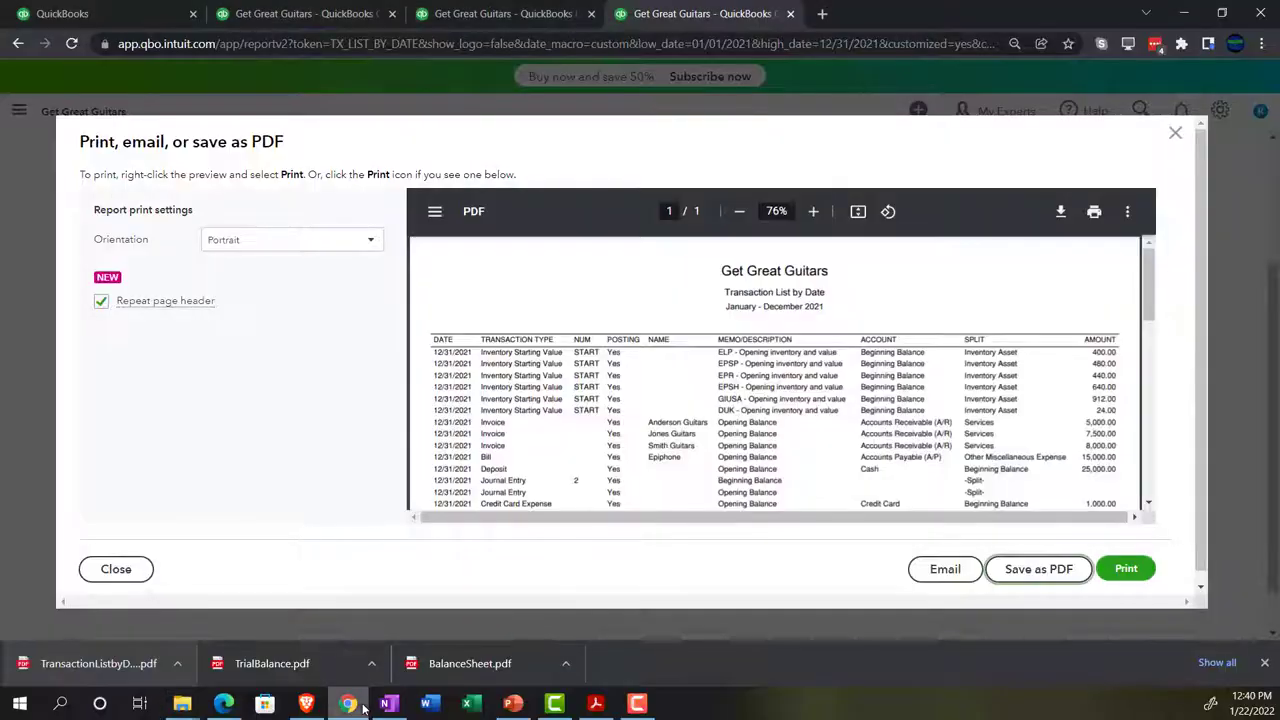
click(1175, 134)
click(360, 12)
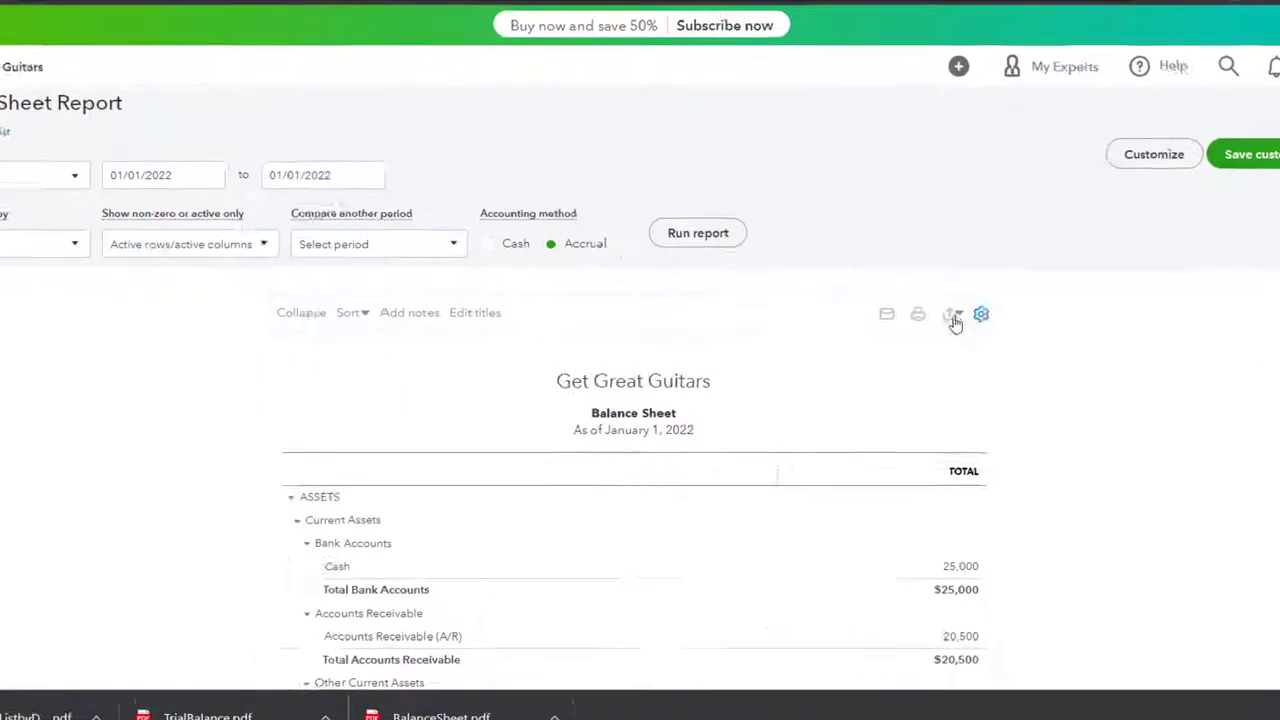
click(902, 320)
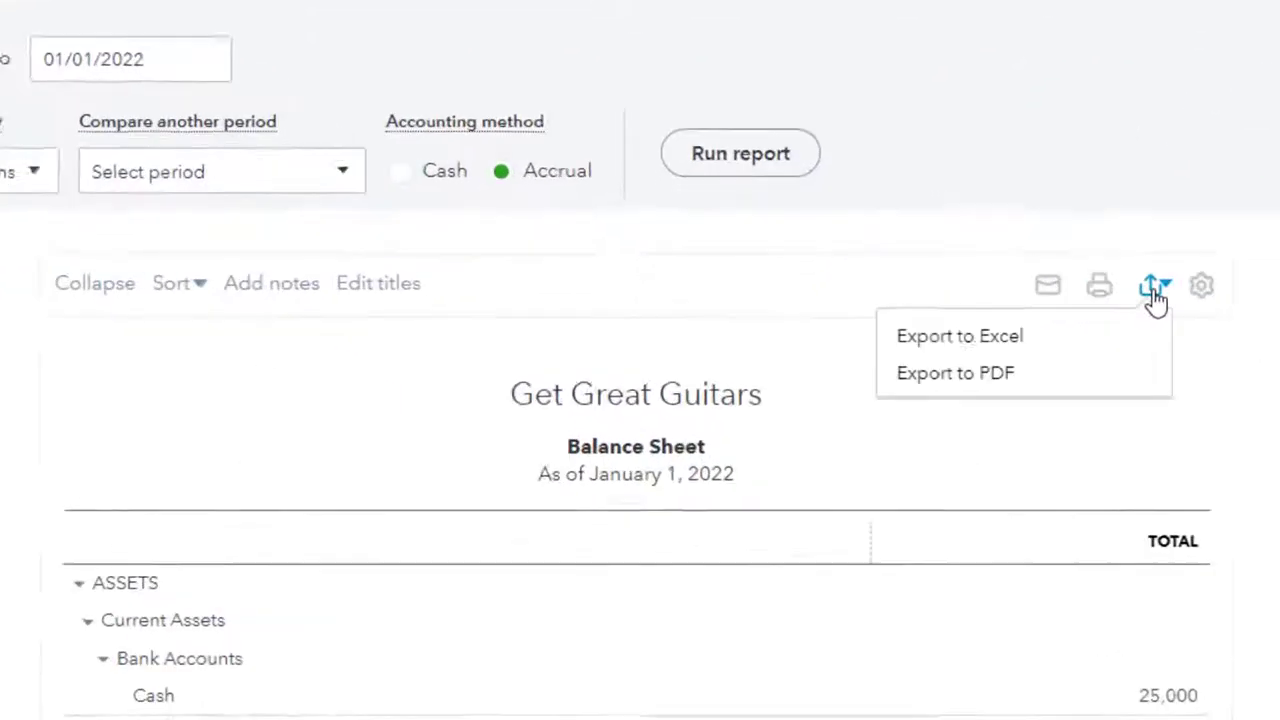
click(1108, 331)
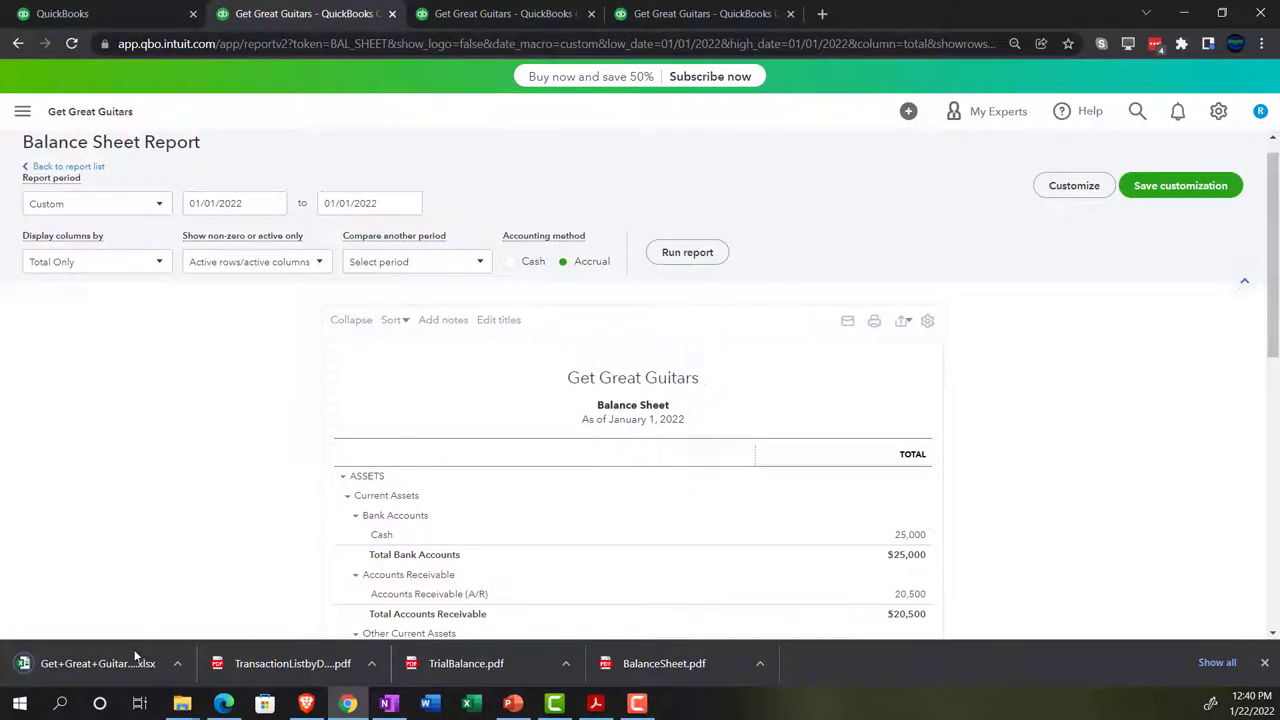
click(120, 660)
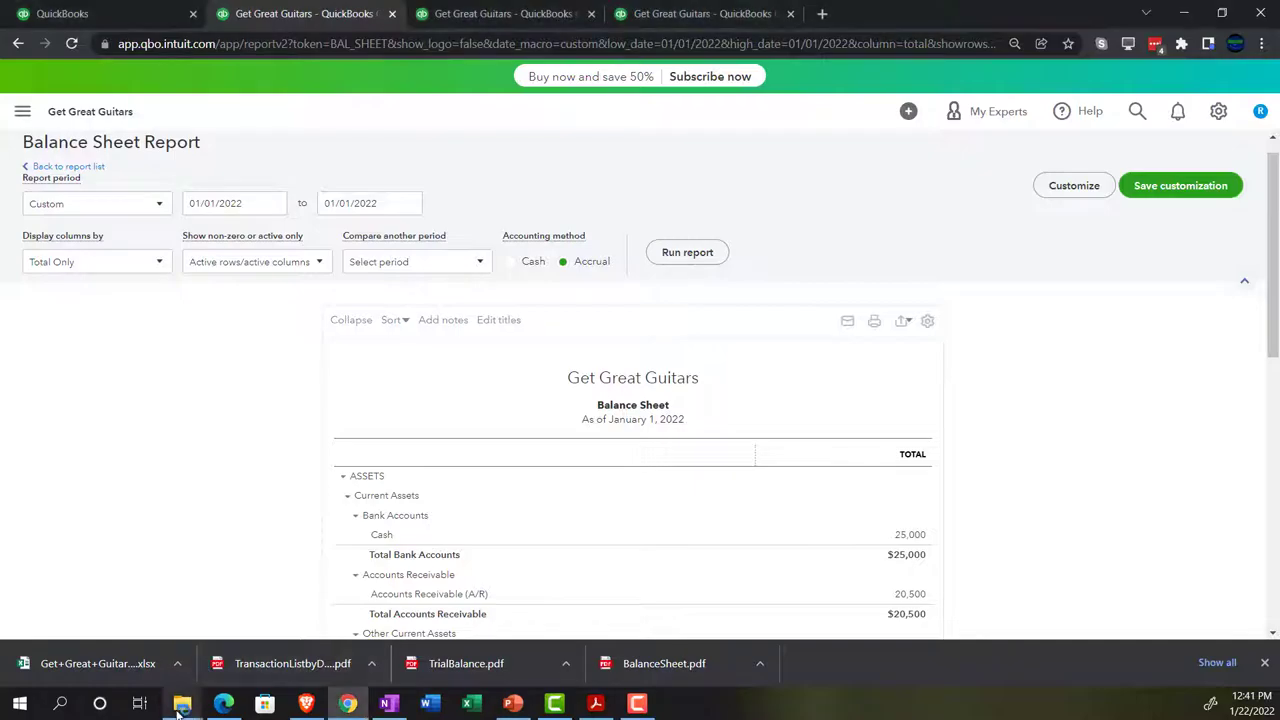
Place the downloaded Balance Sheet Excel file in the Reports folder inside Beginning Balances using File Explorer.
mouse_move(182, 703)
click(268, 638)
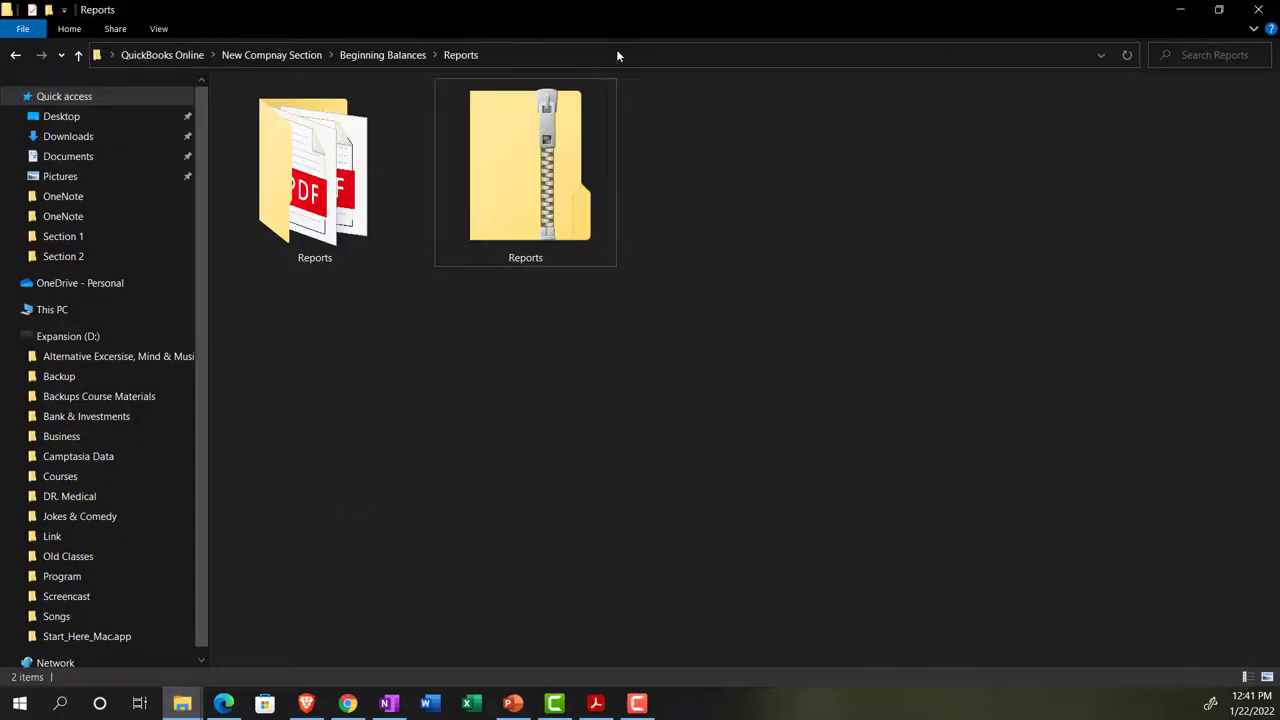
drag(616, 49, 1230, 420)
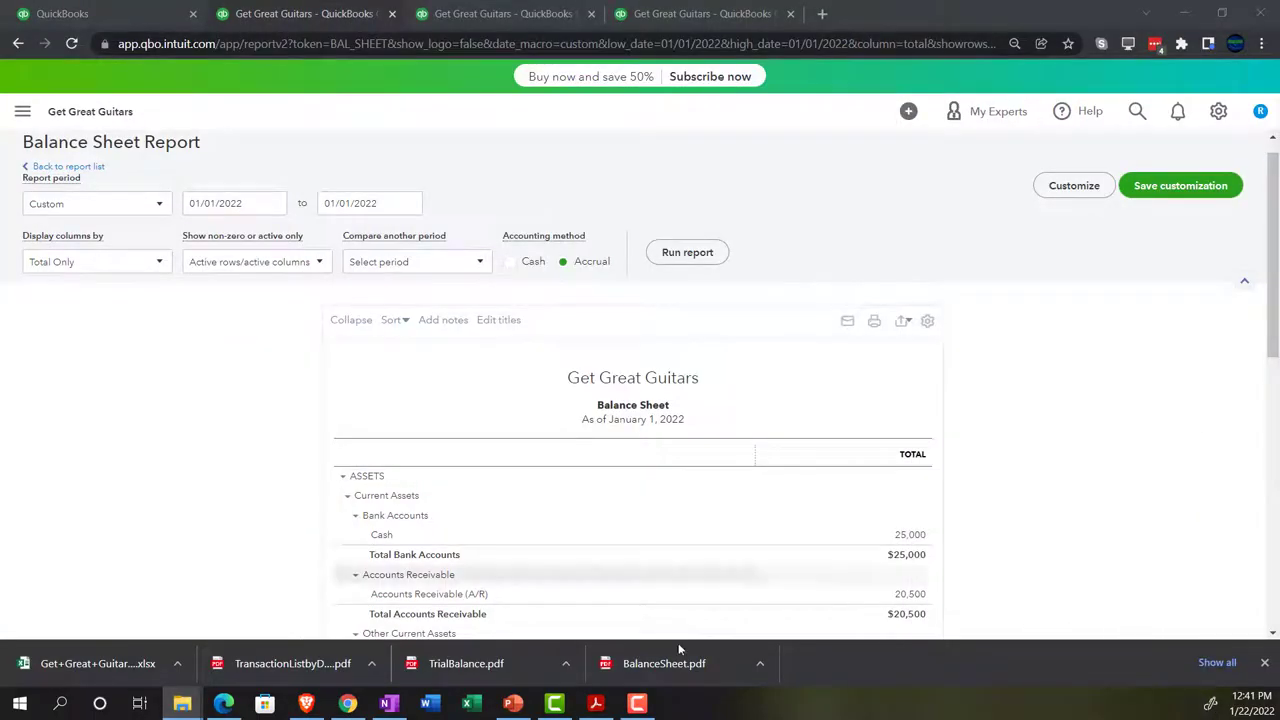
drag(98, 663, 1180, 500)
drag(1150, 312, 110, 10)
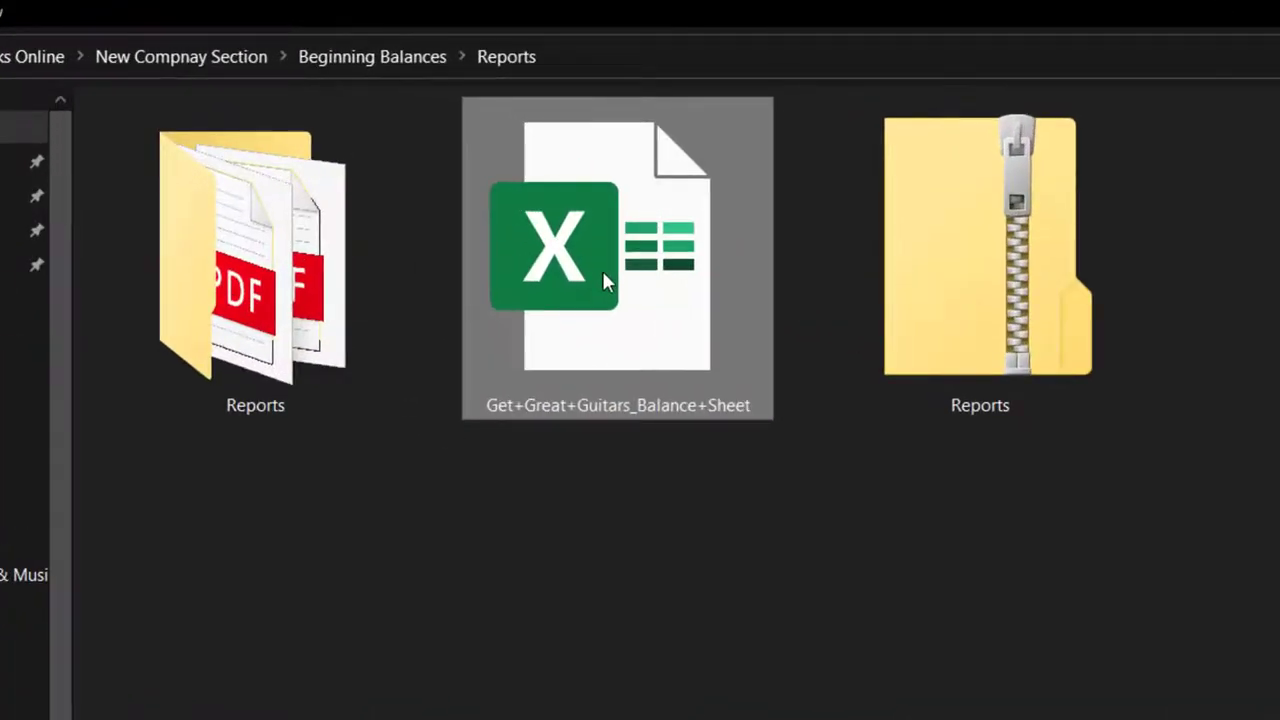
Rename the Balance Sheet Excel file as Reports.
right_click(602, 270)
text(m)
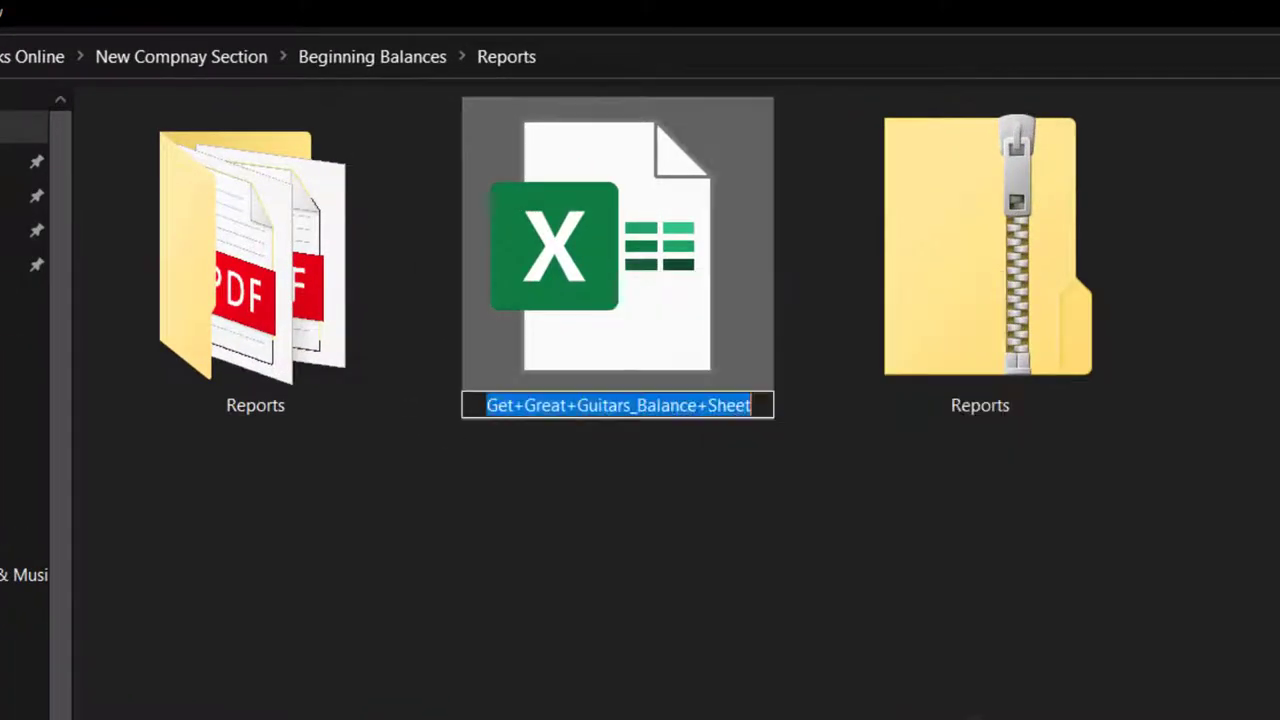
text(Re)
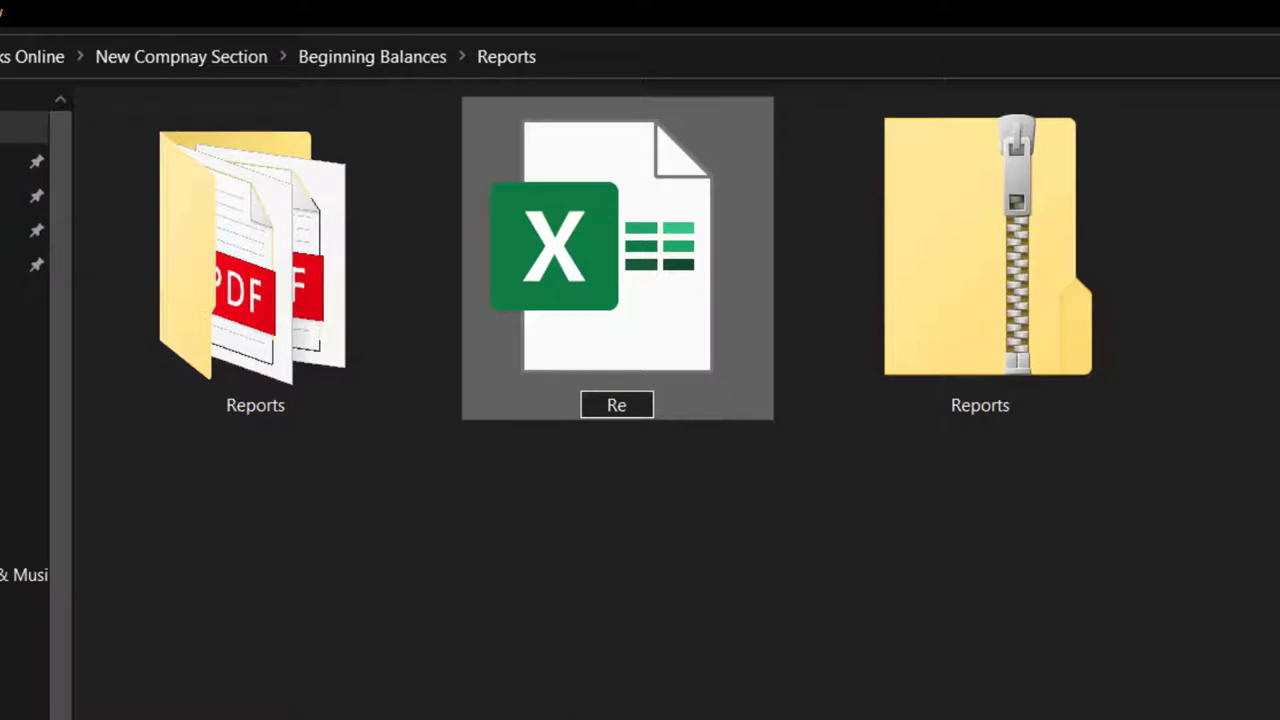
text(ports)
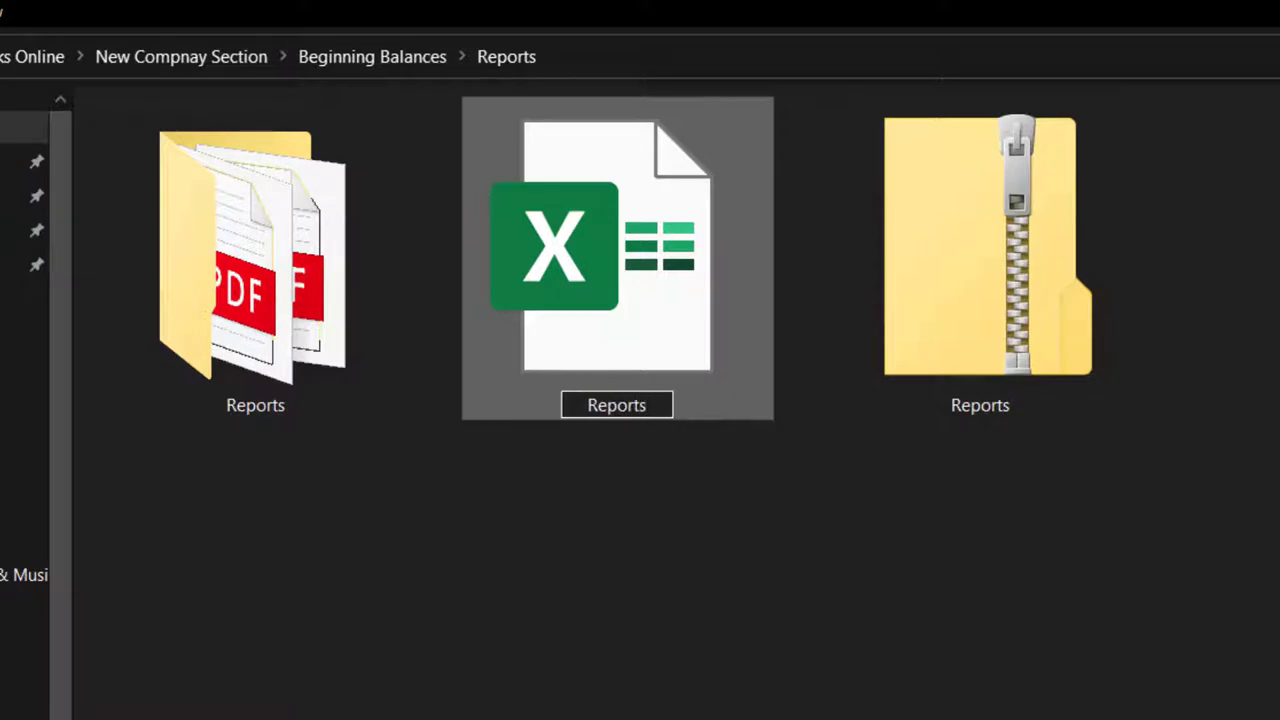
key(Return)
Open the Reports workbook in Excel, enable editing and display the Balance Sheet in Page Layout view.
double_click(636, 276)
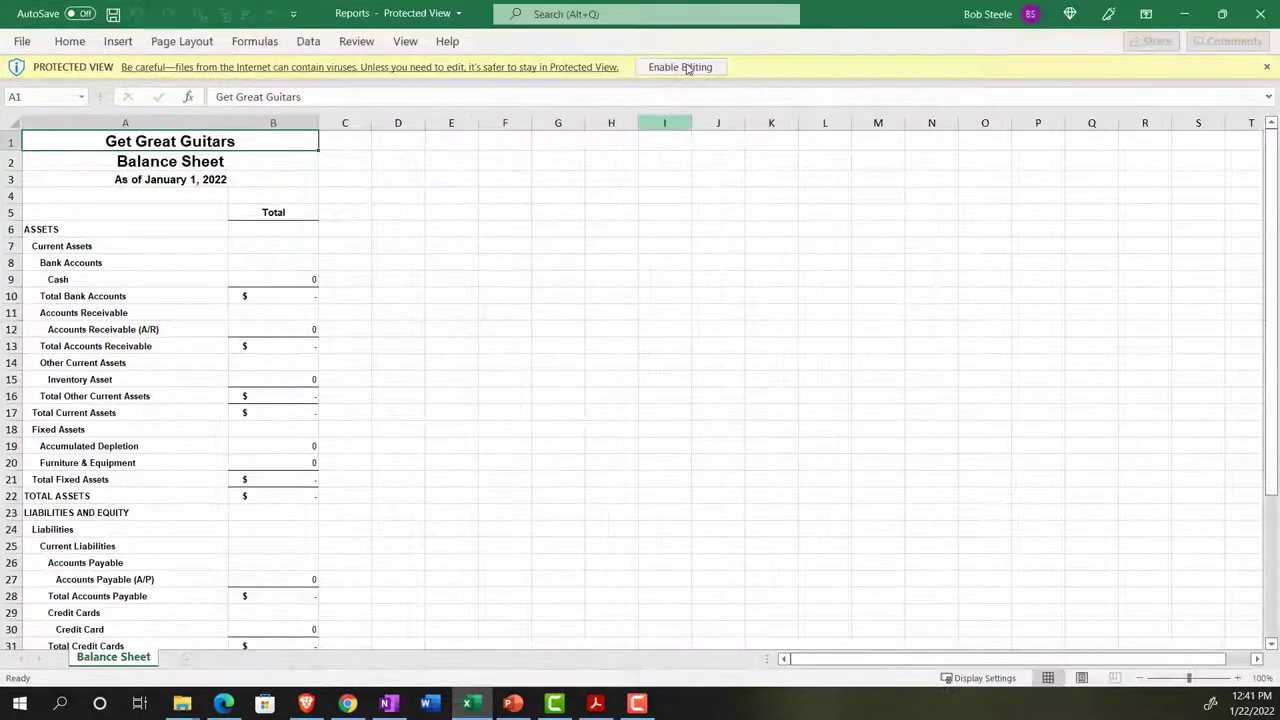
click(689, 67)
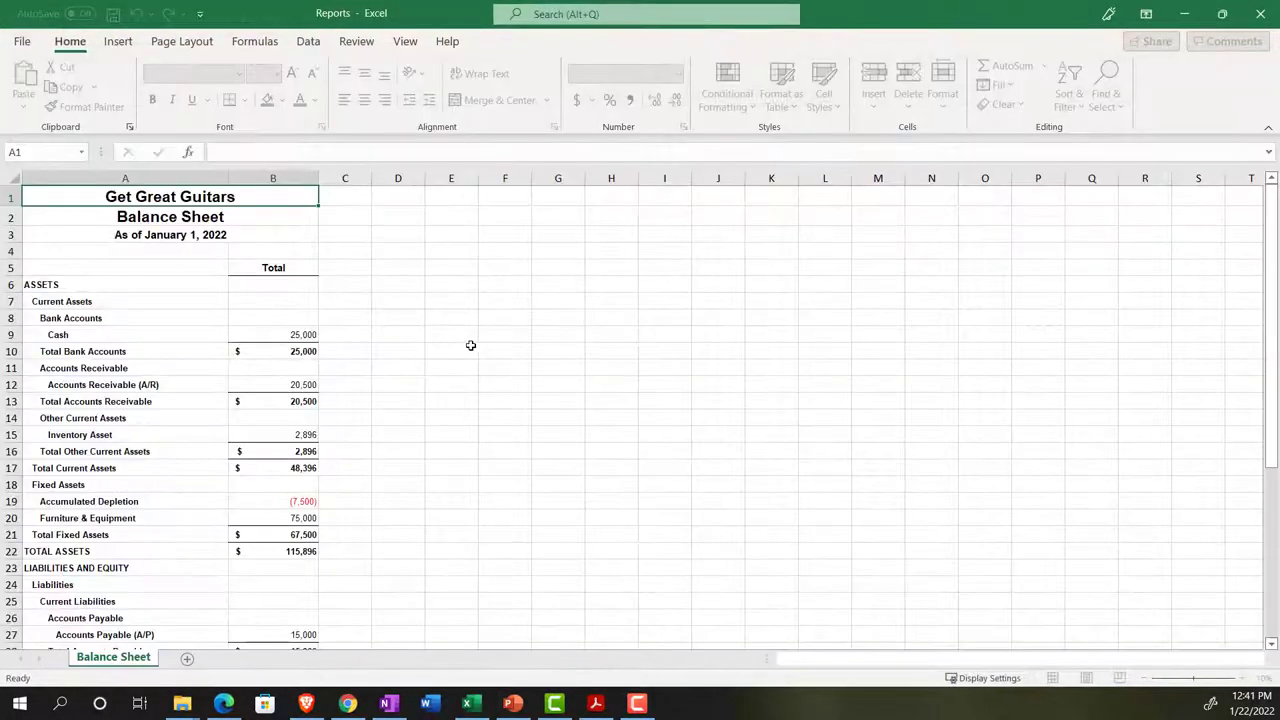
click(1084, 679)
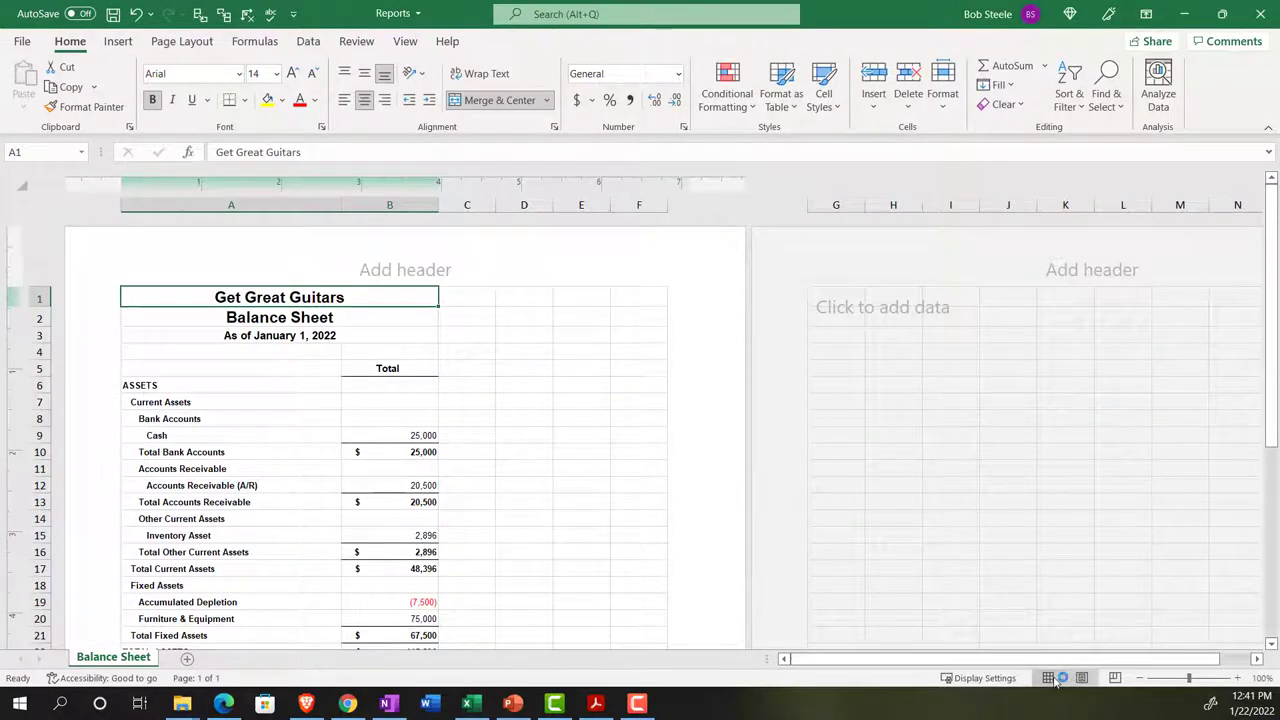
Restore the Normal view of the Balance Sheet worksheet and export the Trial Balance report from QuickBooks to Excel.
click(1052, 679)
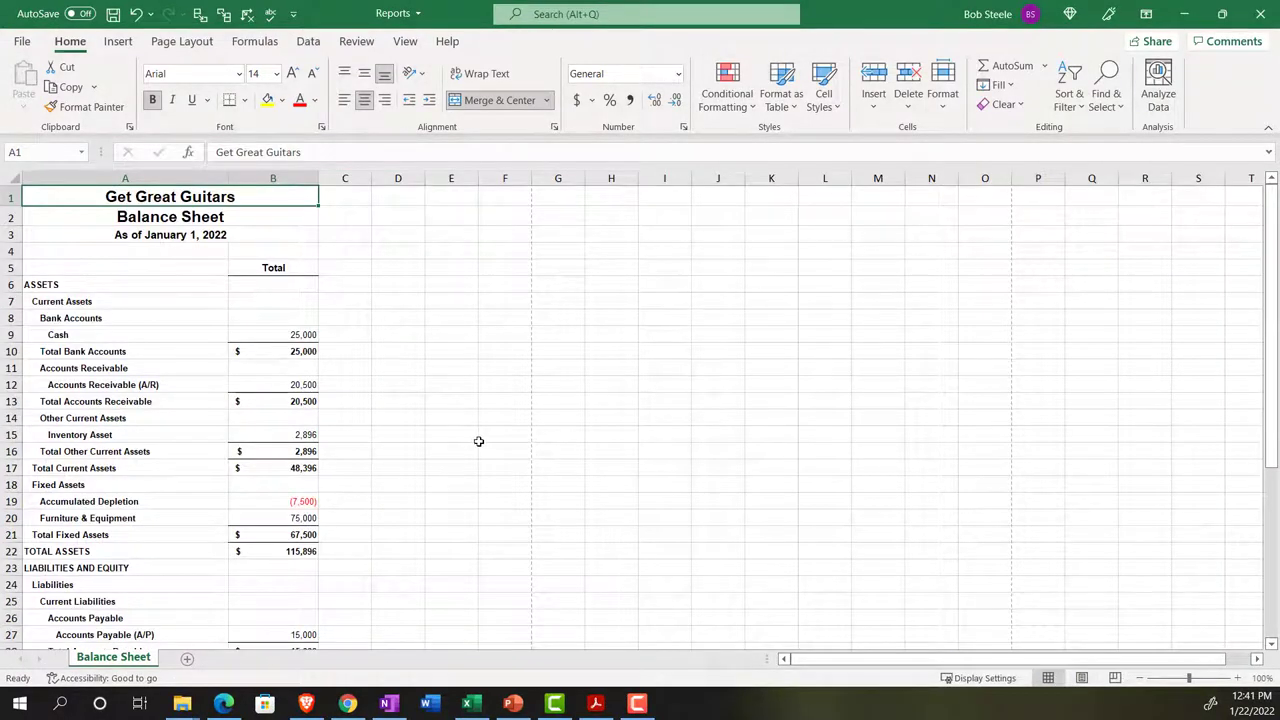
click(347, 703)
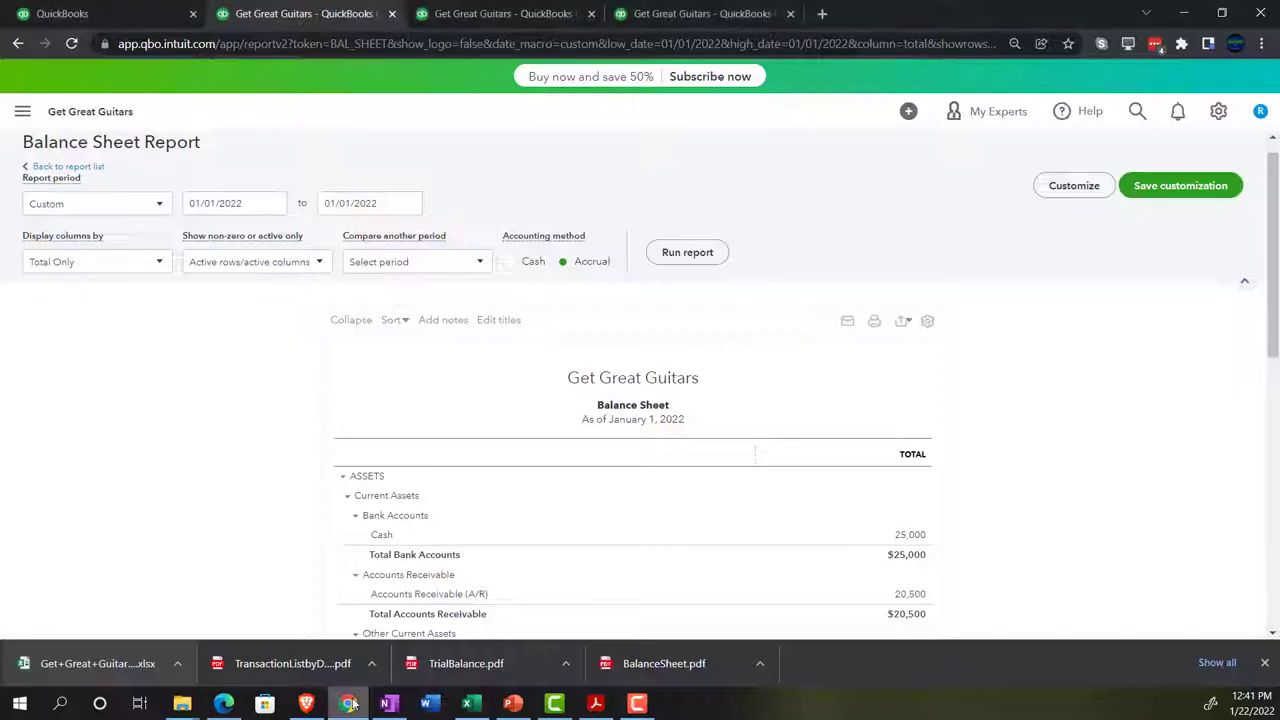
click(493, 13)
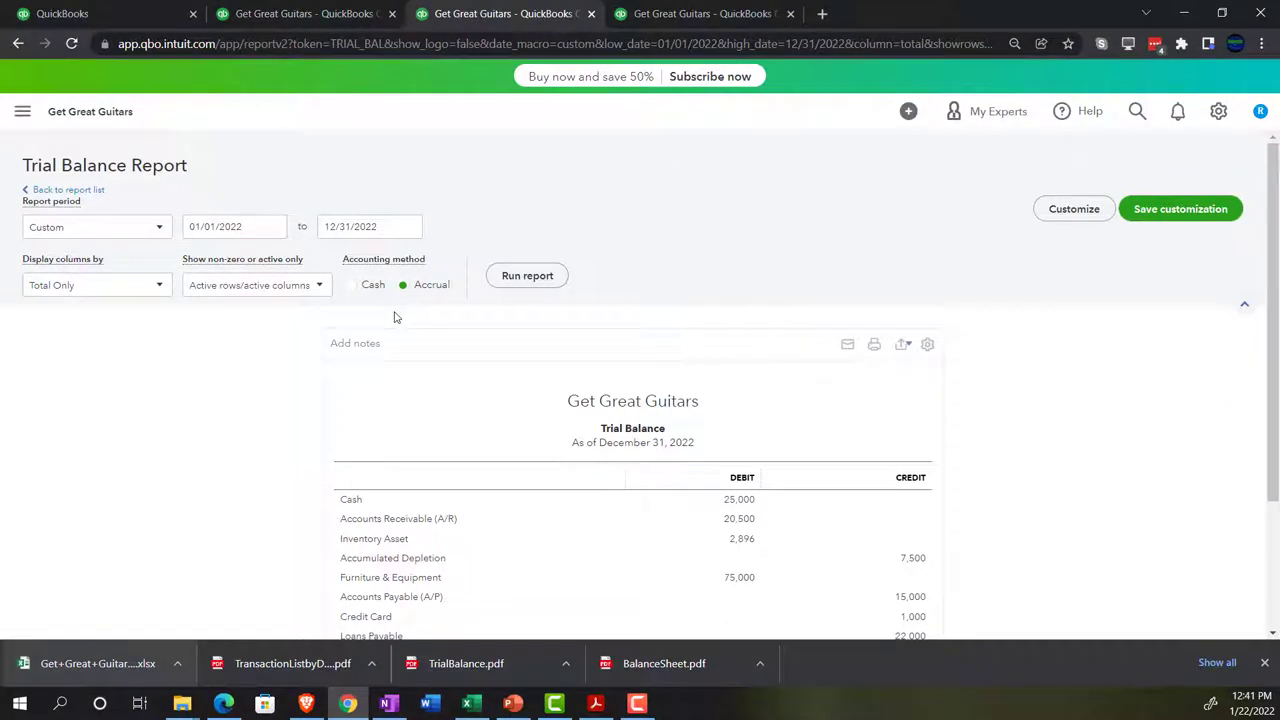
click(902, 344)
click(866, 370)
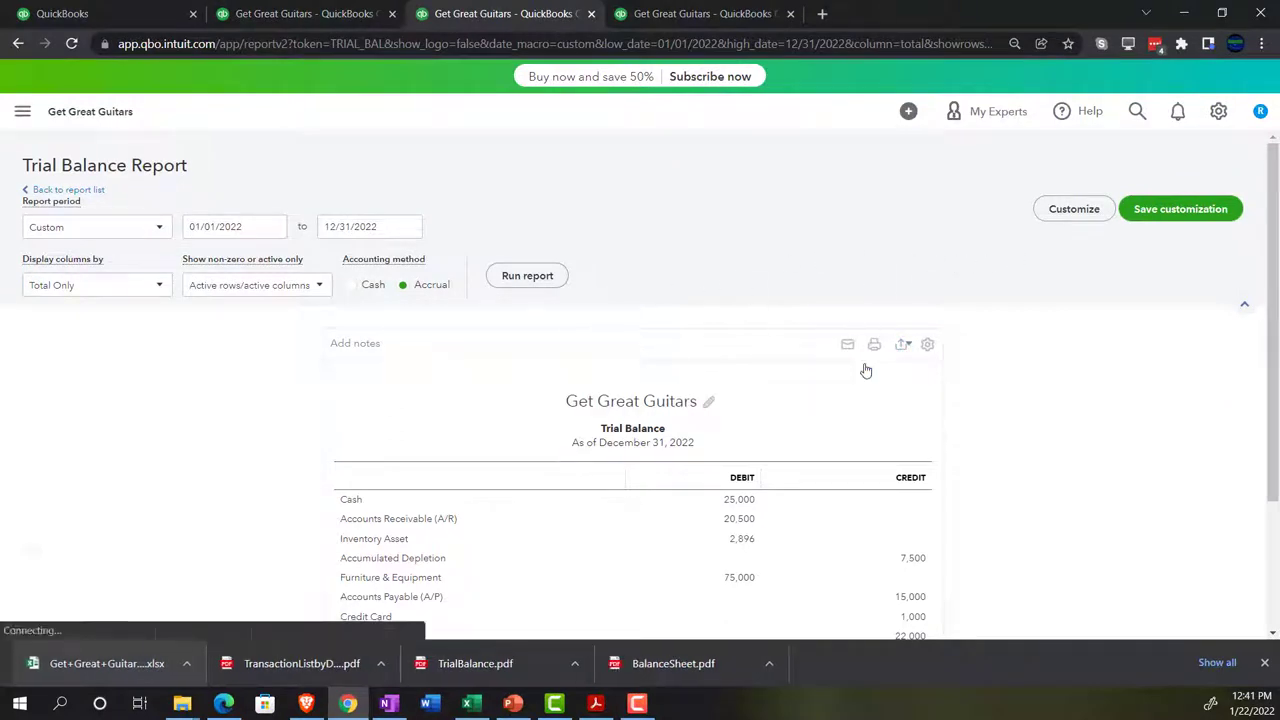
Open the downloaded Trial Balance file in Excel and copy its entire worksheet.
click(108, 666)
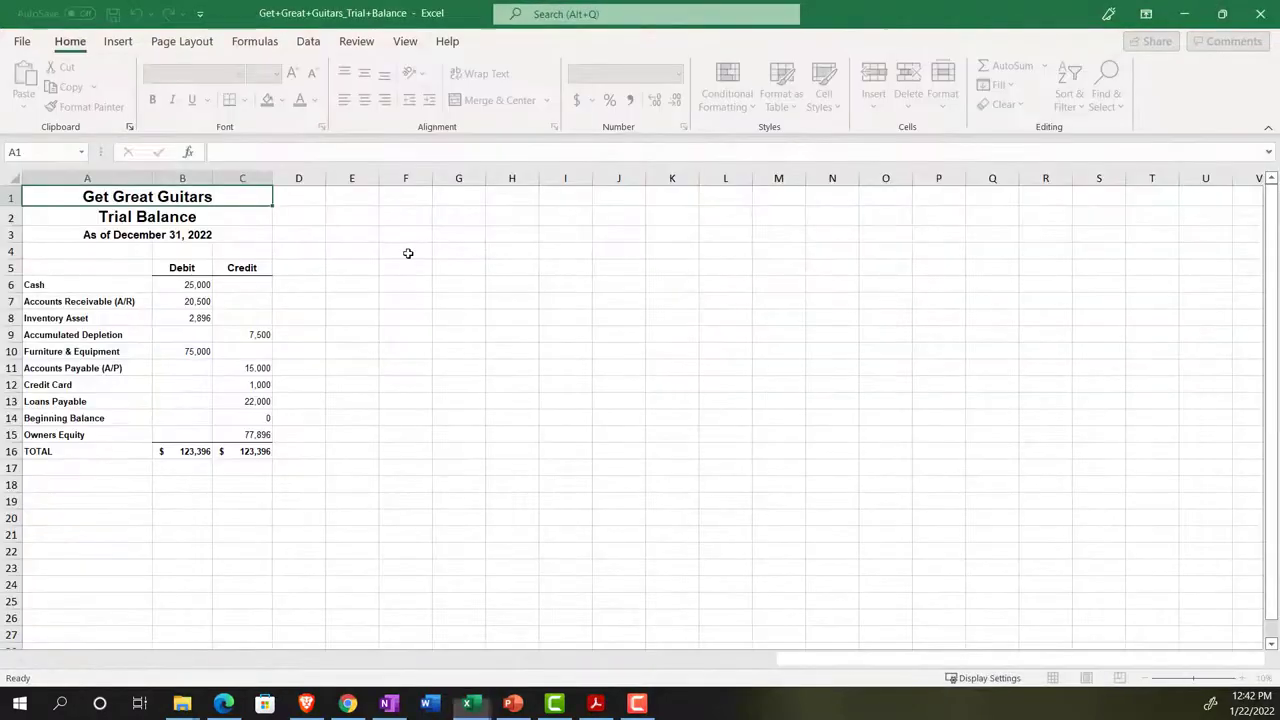
click(14, 177)
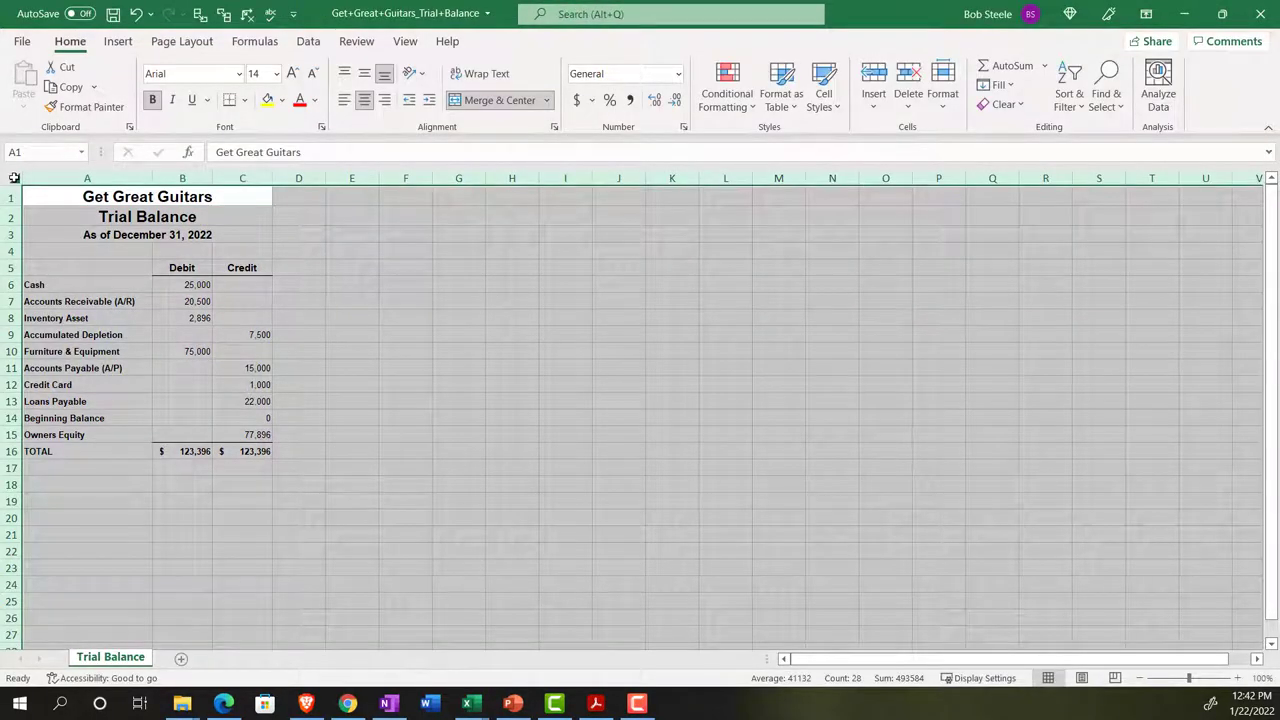
key(ctrl+c)
Add a new worksheet after Balance Sheet in the Reports workbook and name it TB.
click(471, 704)
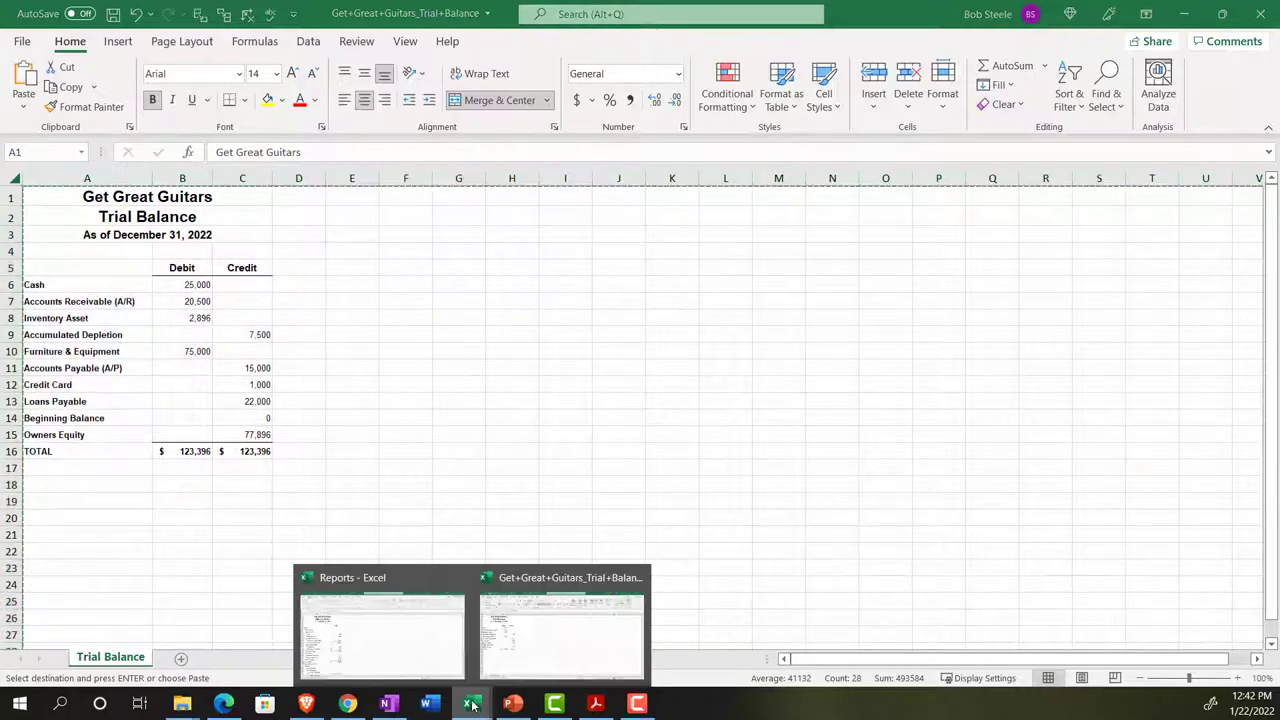
click(407, 651)
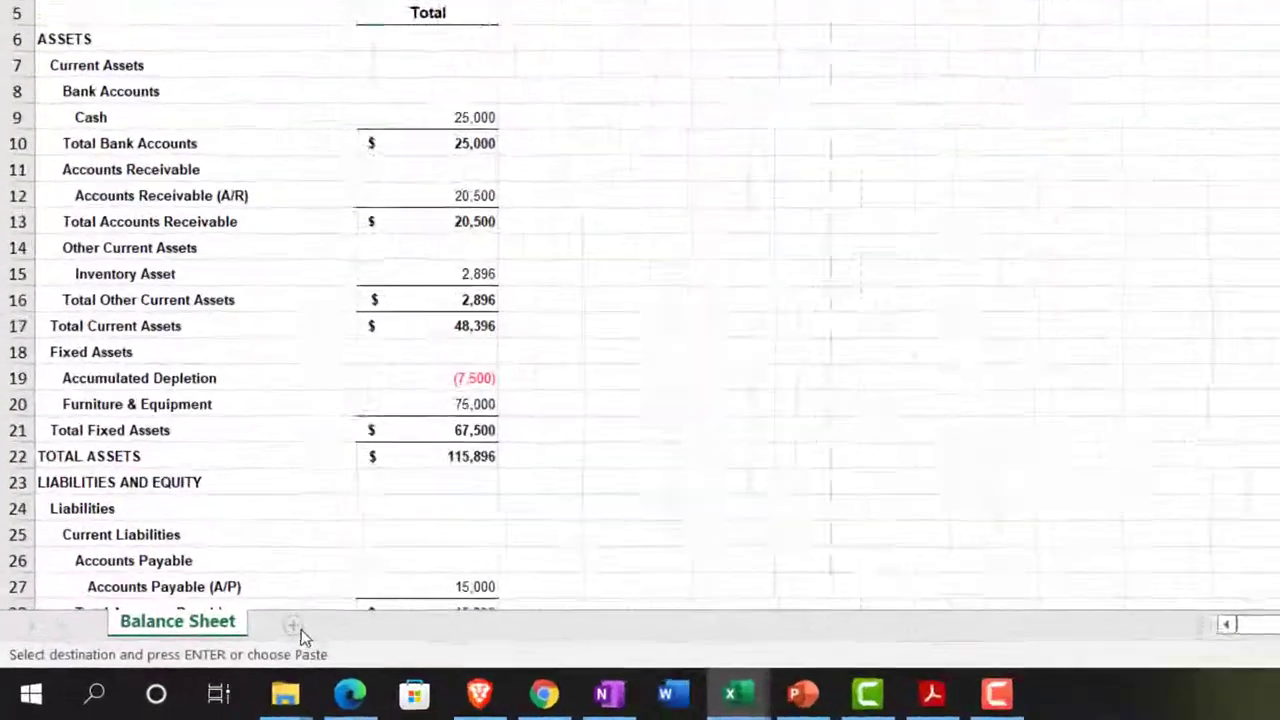
click(374, 599)
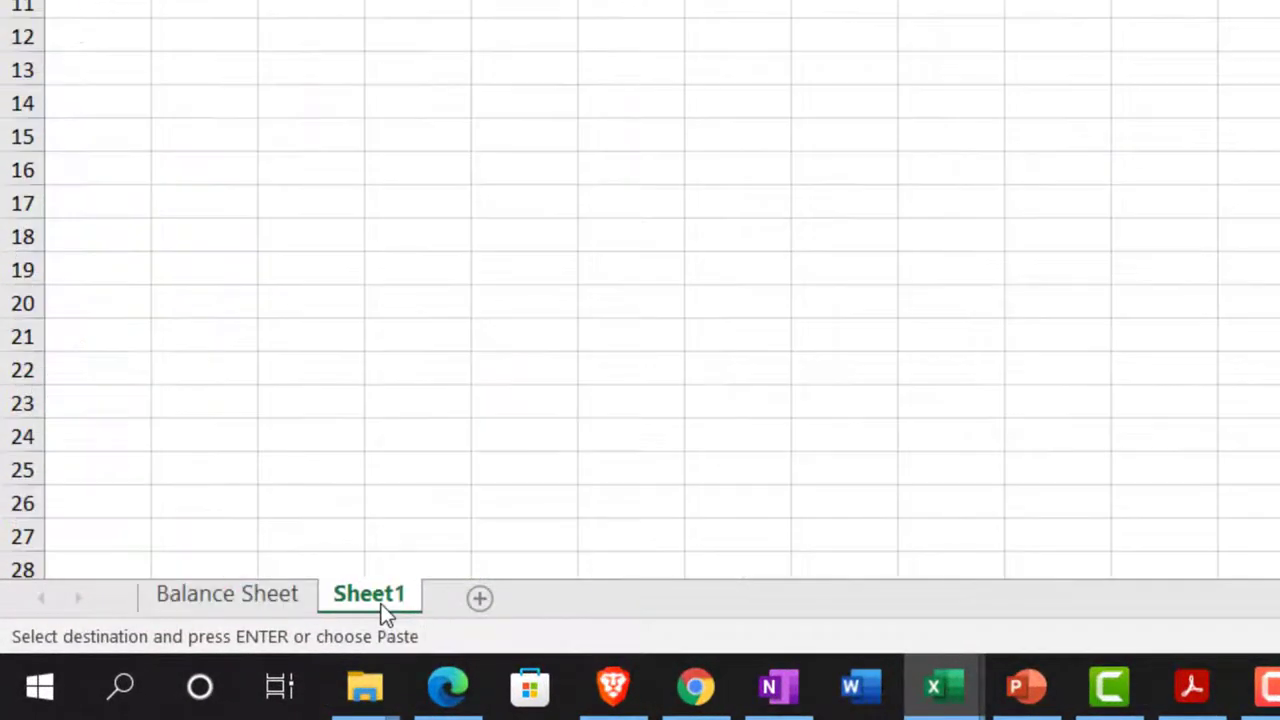
double_click(382, 605)
text(TB)
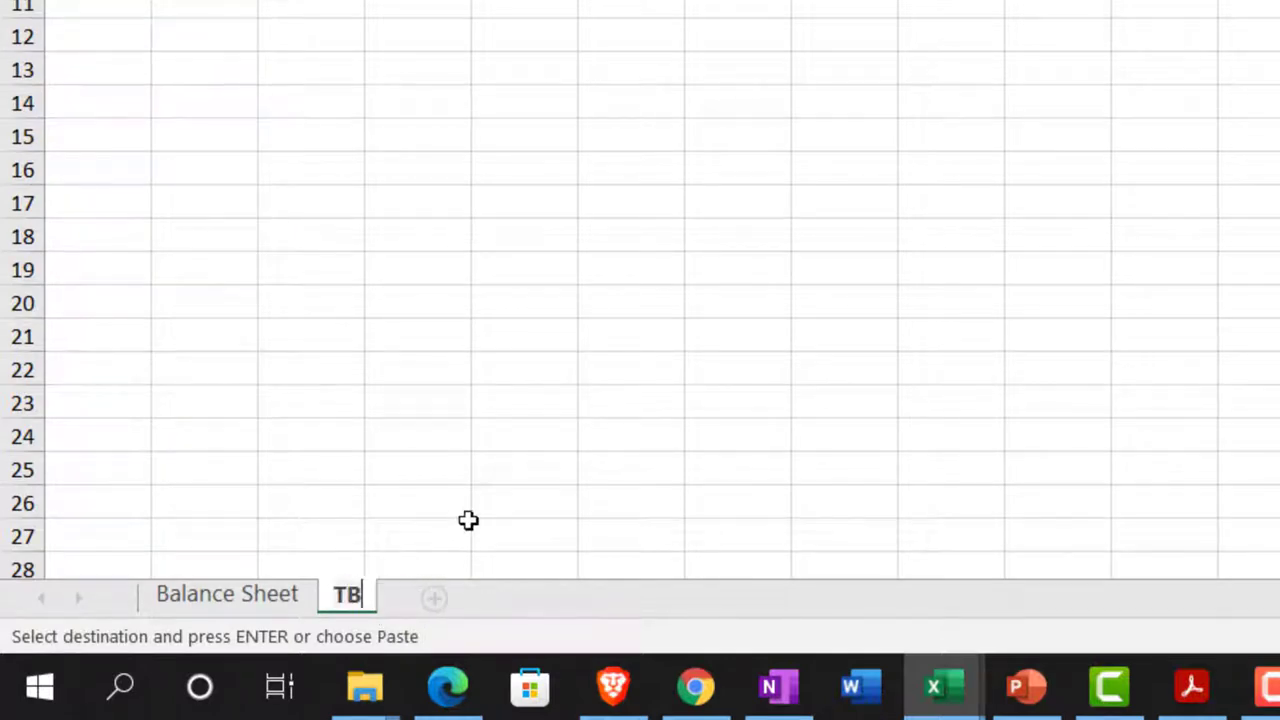
click(468, 521)
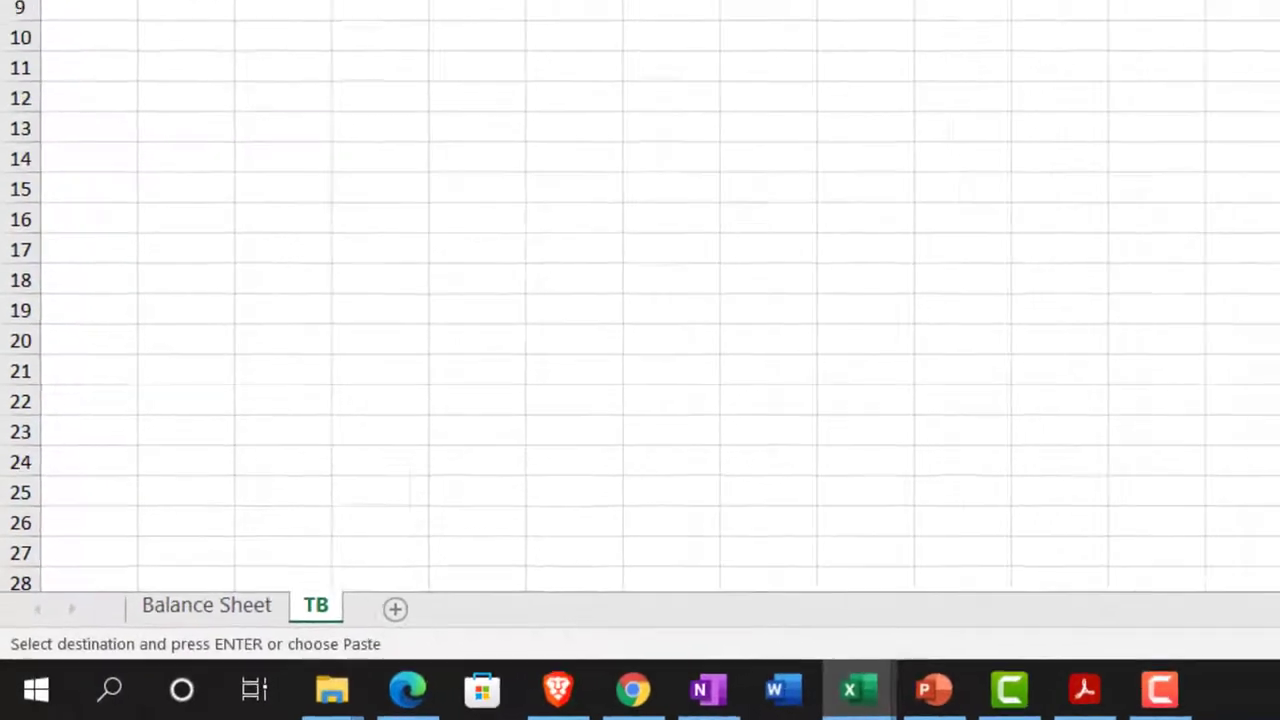
Paste the copied Trial Balance into the TB sheet starting at cell A1.
click(57, 151)
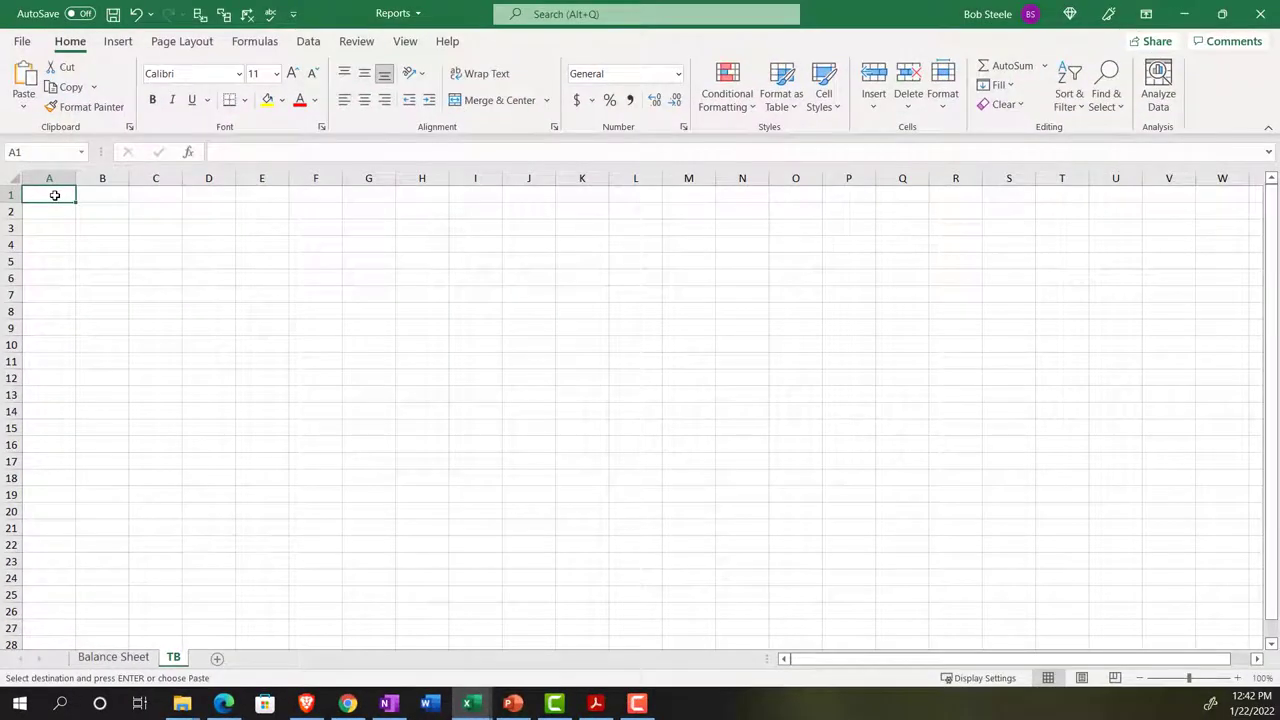
key(ctrl+v)
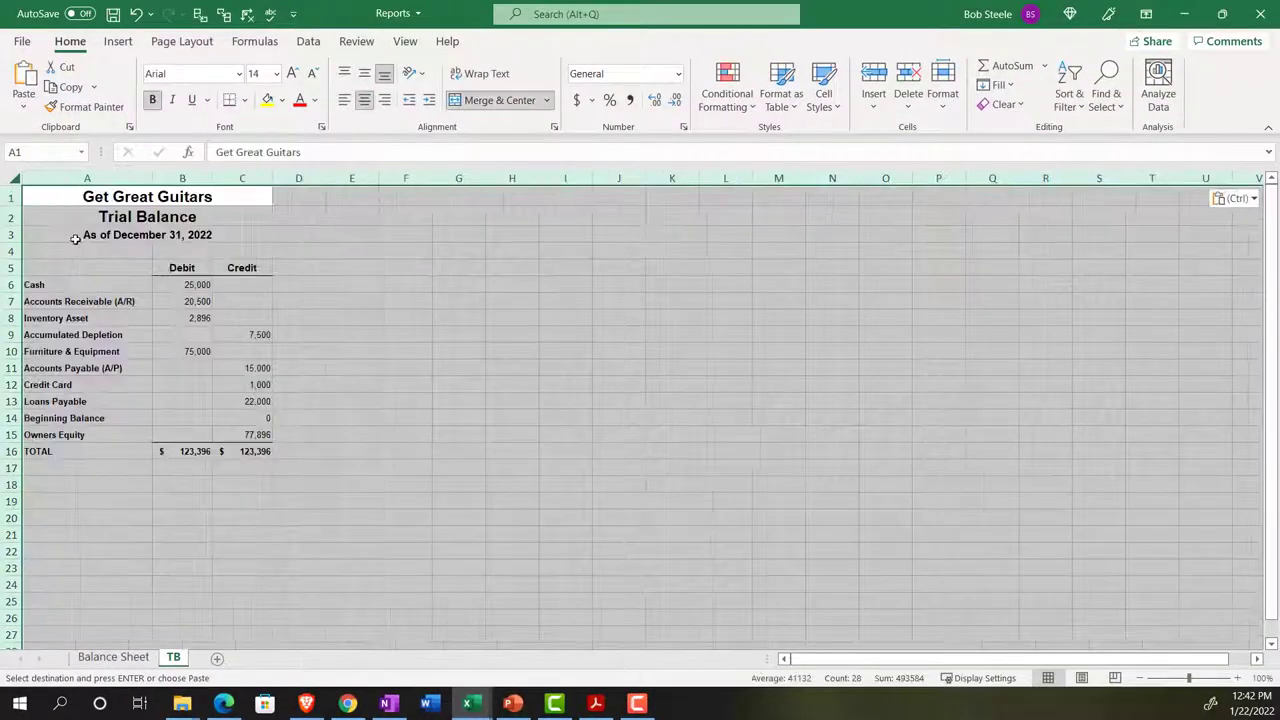
ctrl+scroll(162, 494, up, 2)
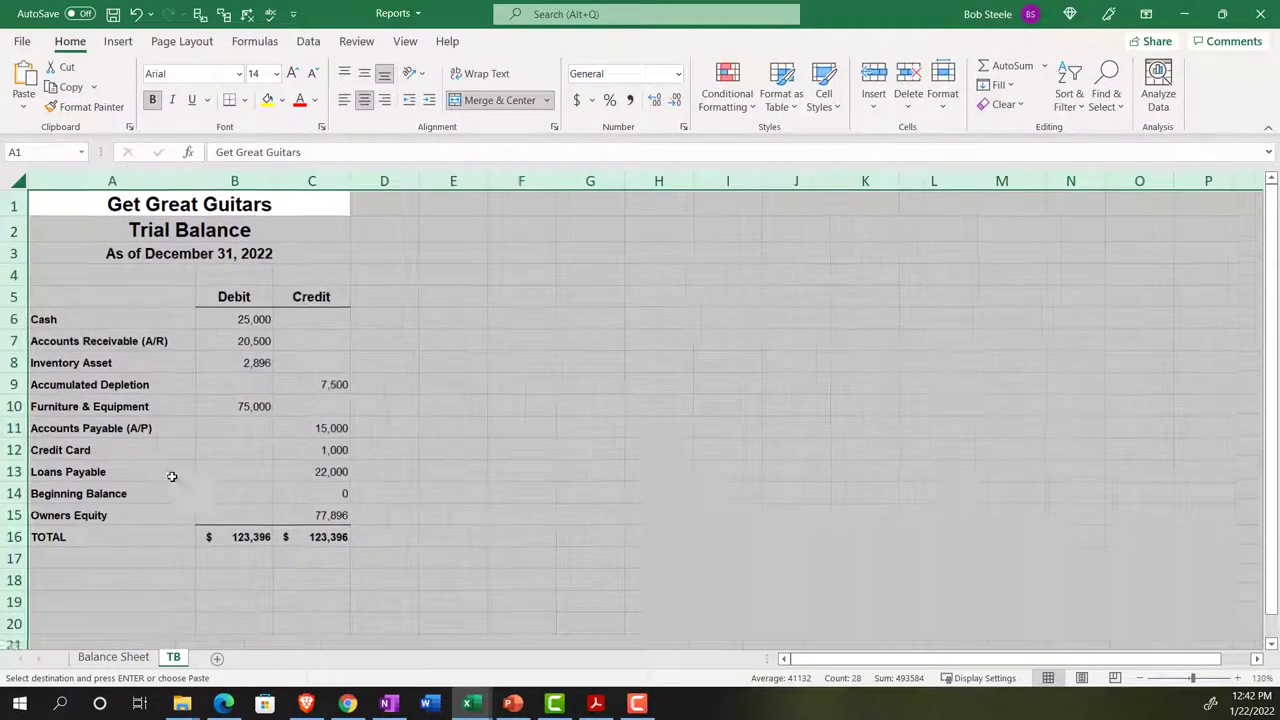
Switch to QuickBooks and export the Transaction List by Date report for January - December 2021 to Excel.
click(347, 703)
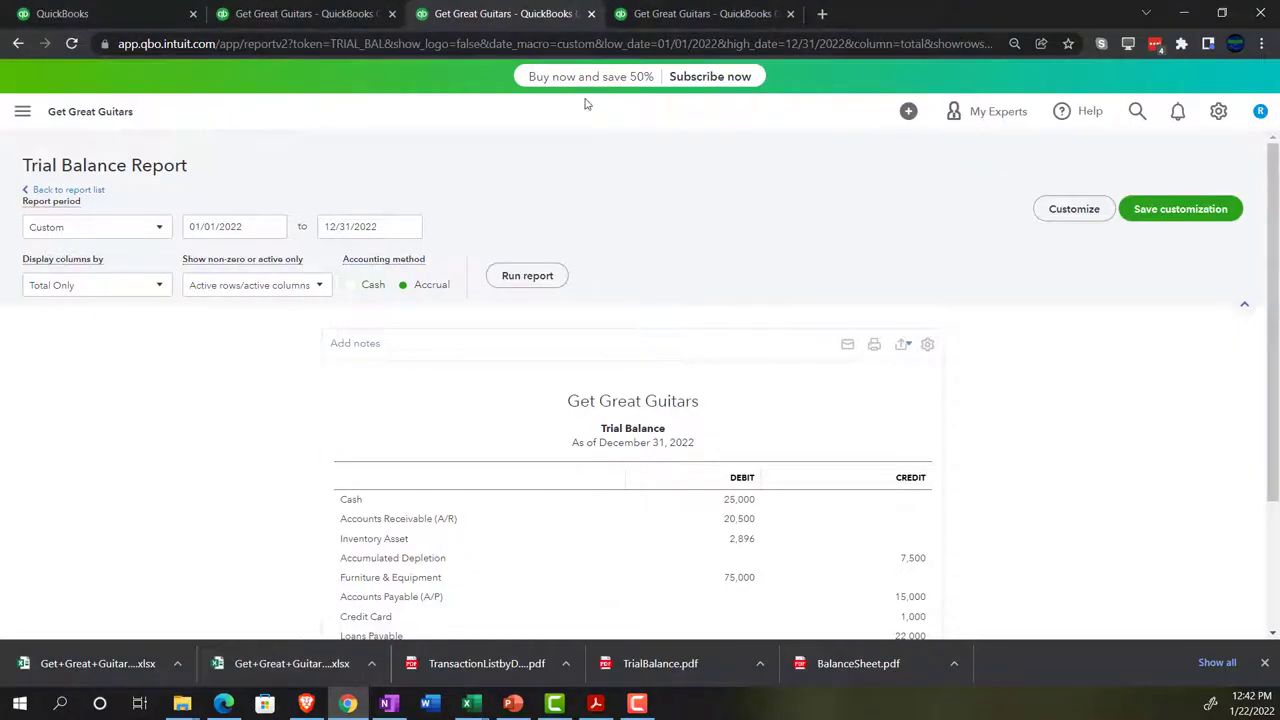
click(668, 14)
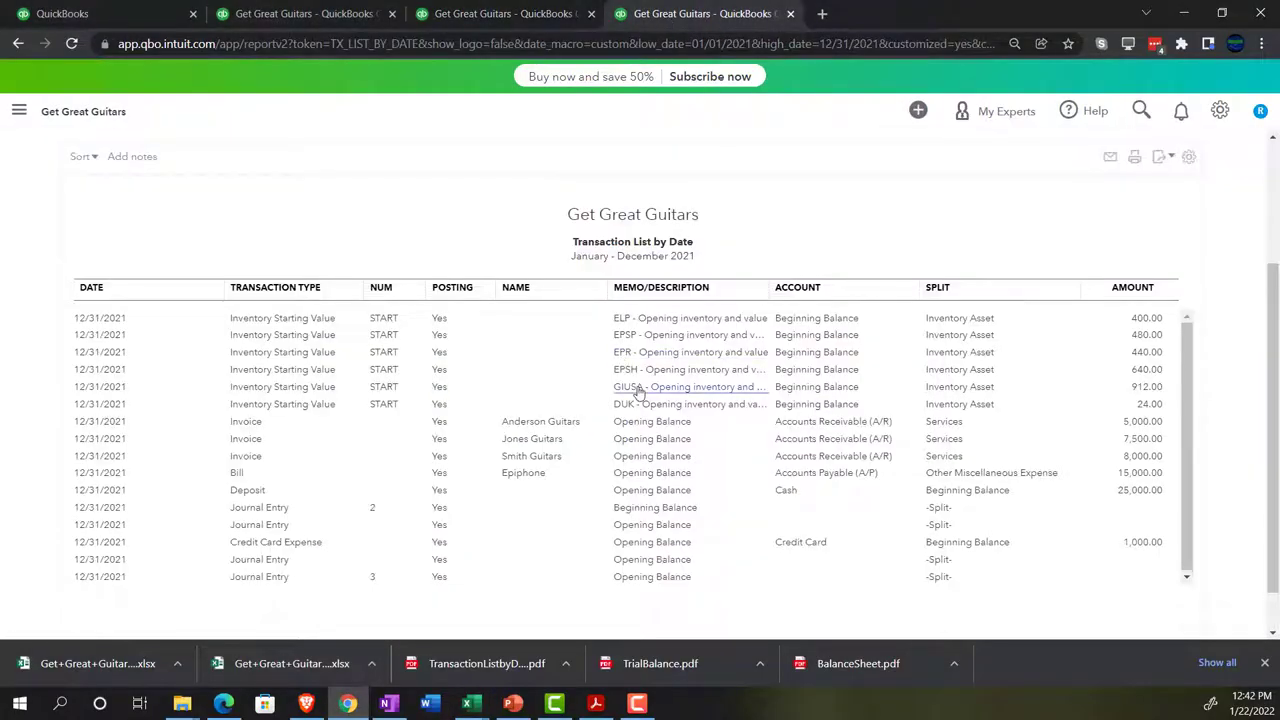
scroll(885, 410, up, 2)
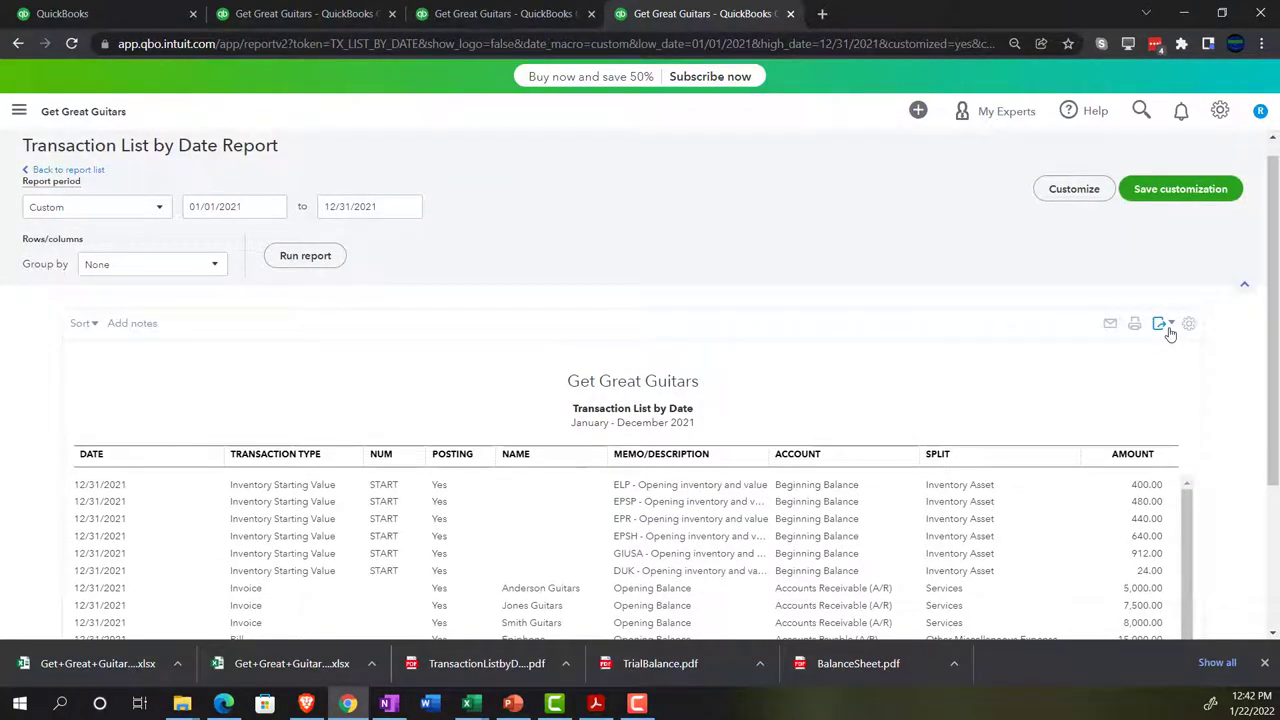
click(1170, 334)
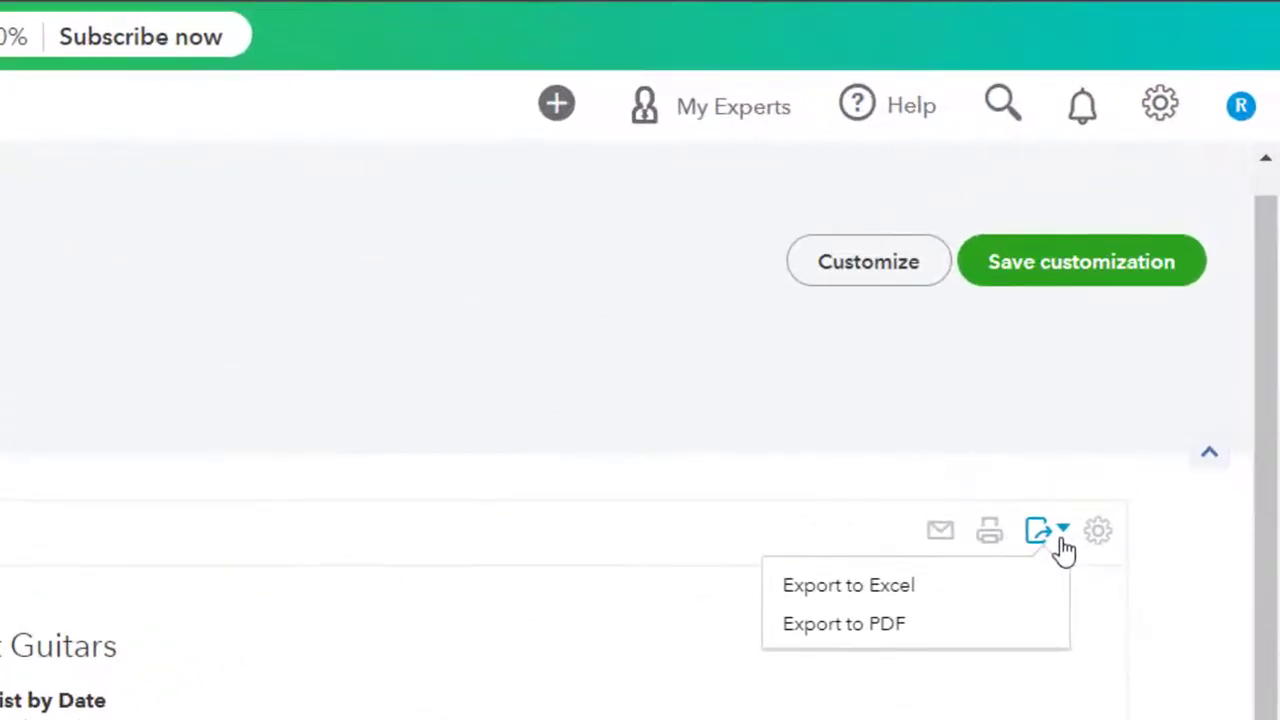
click(965, 588)
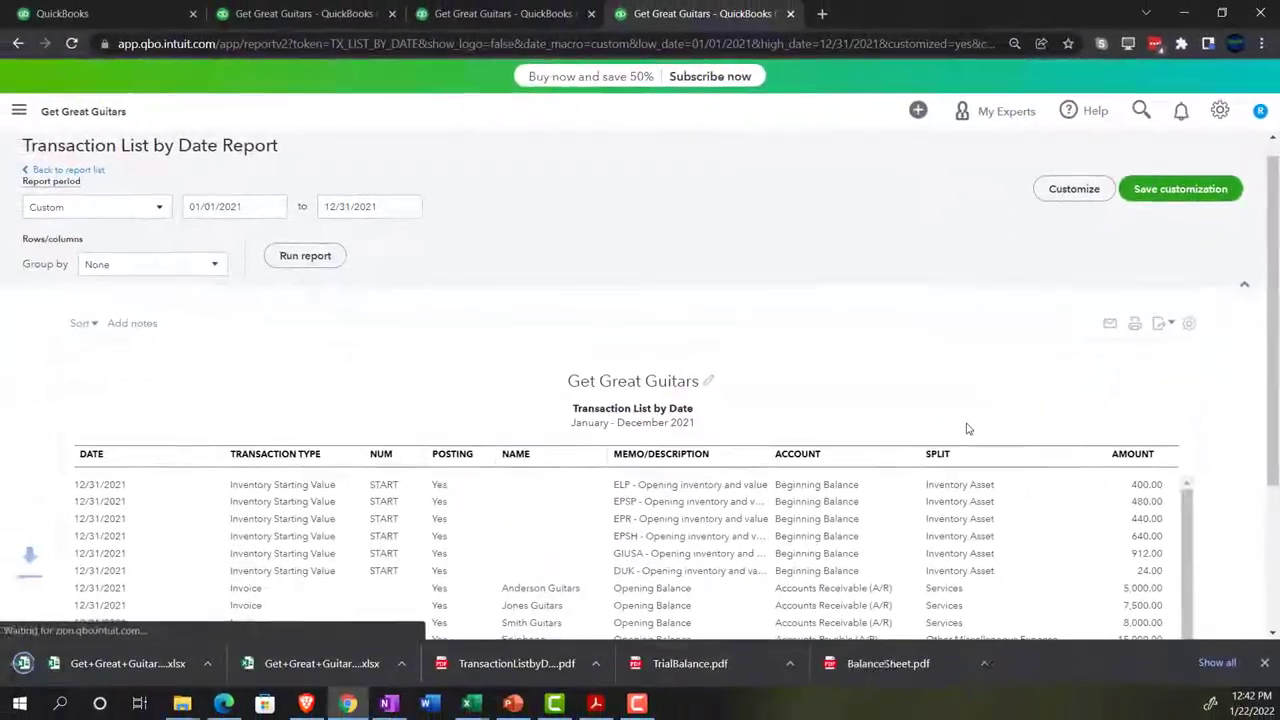
Open the downloaded Transaction List by Date file, enable editing and copy its entire worksheet.
click(98, 664)
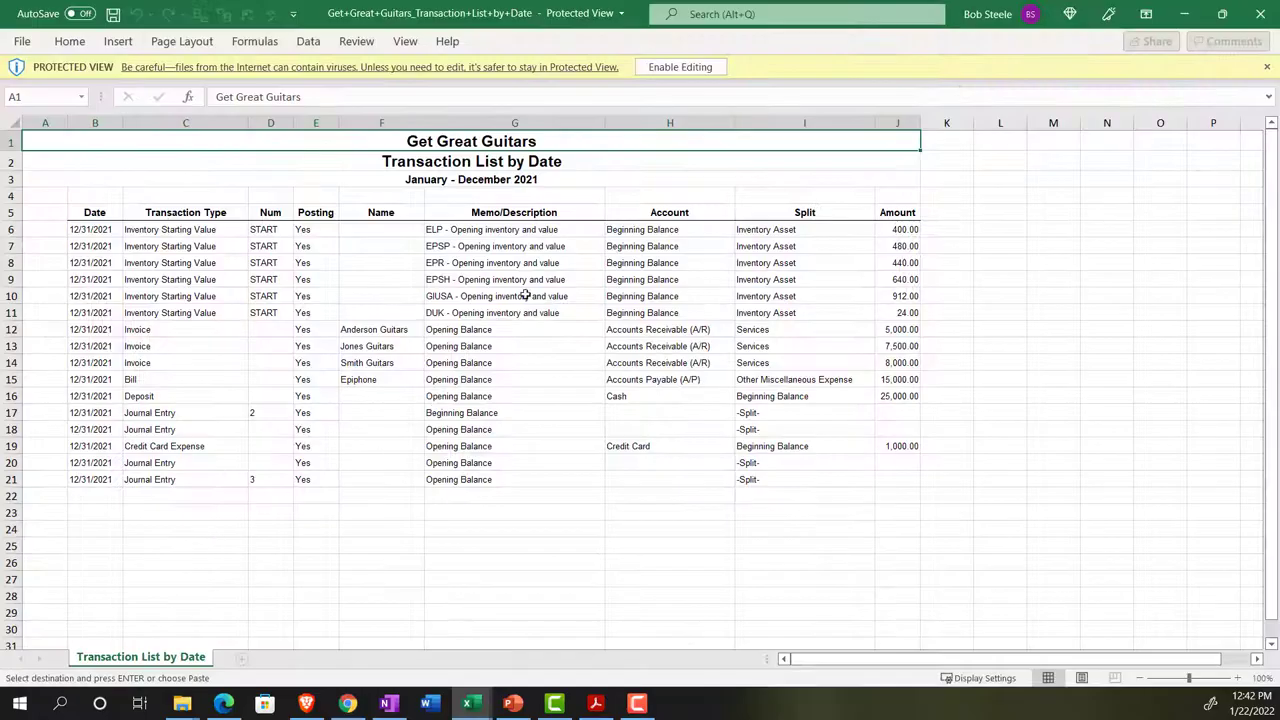
click(680, 67)
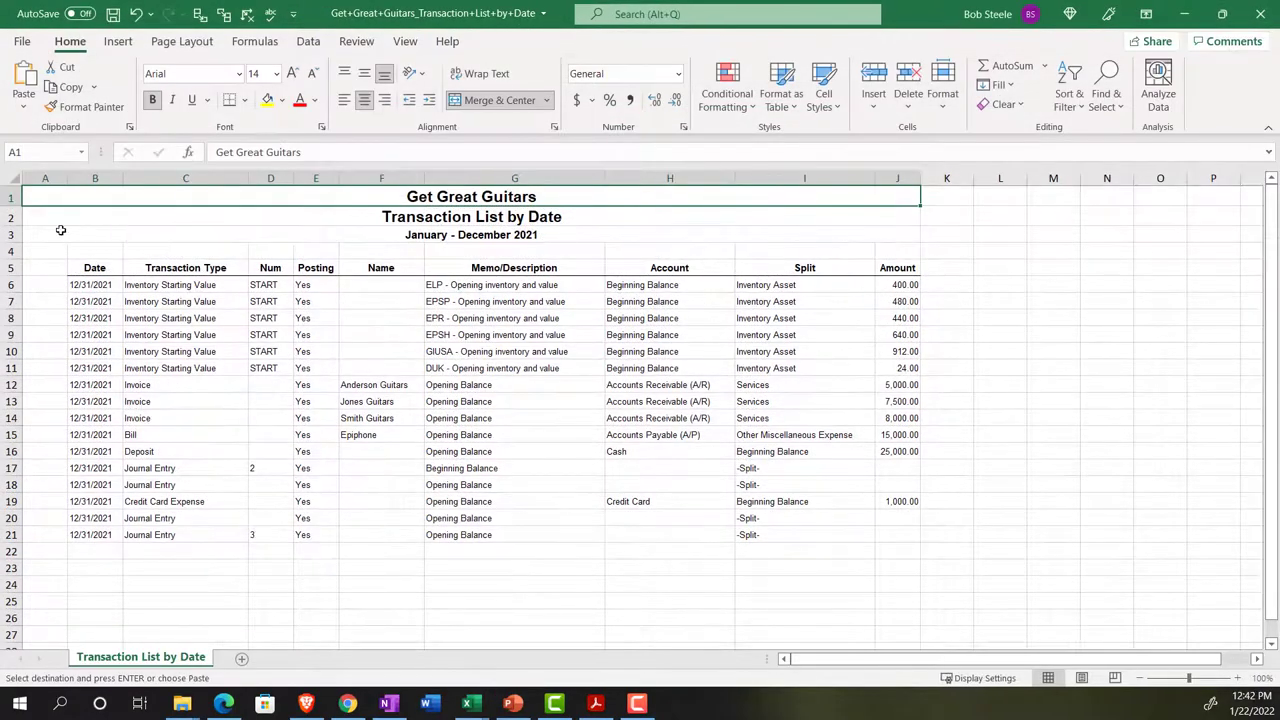
click(14, 178)
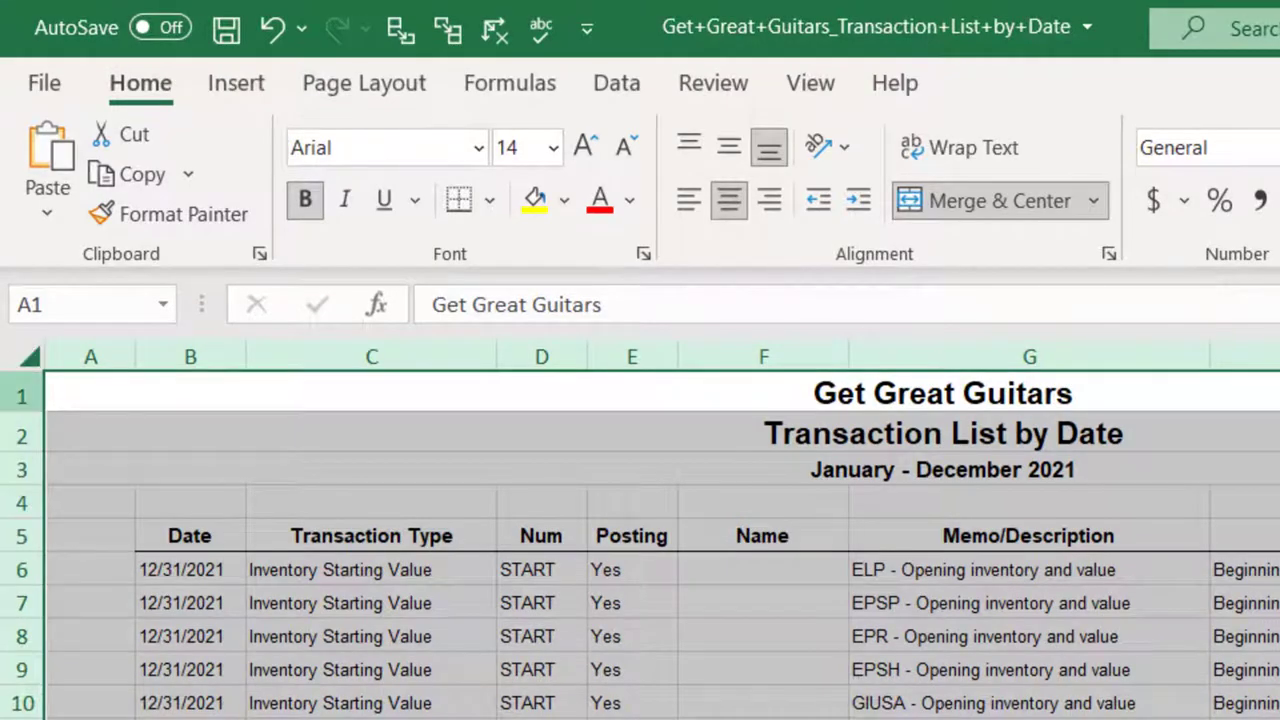
key(ctrl+c)
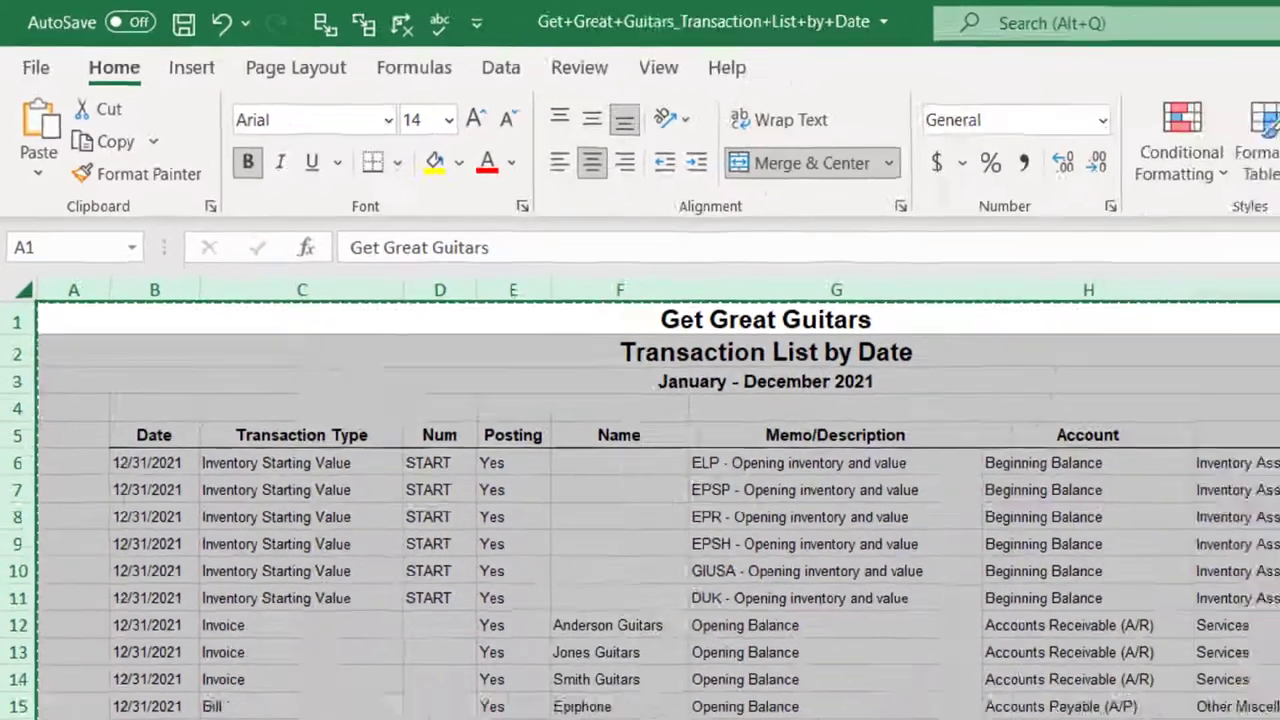
Add a new worksheet after TB in the Reports workbook and name it TD.
mouse_move(477, 710)
click(281, 633)
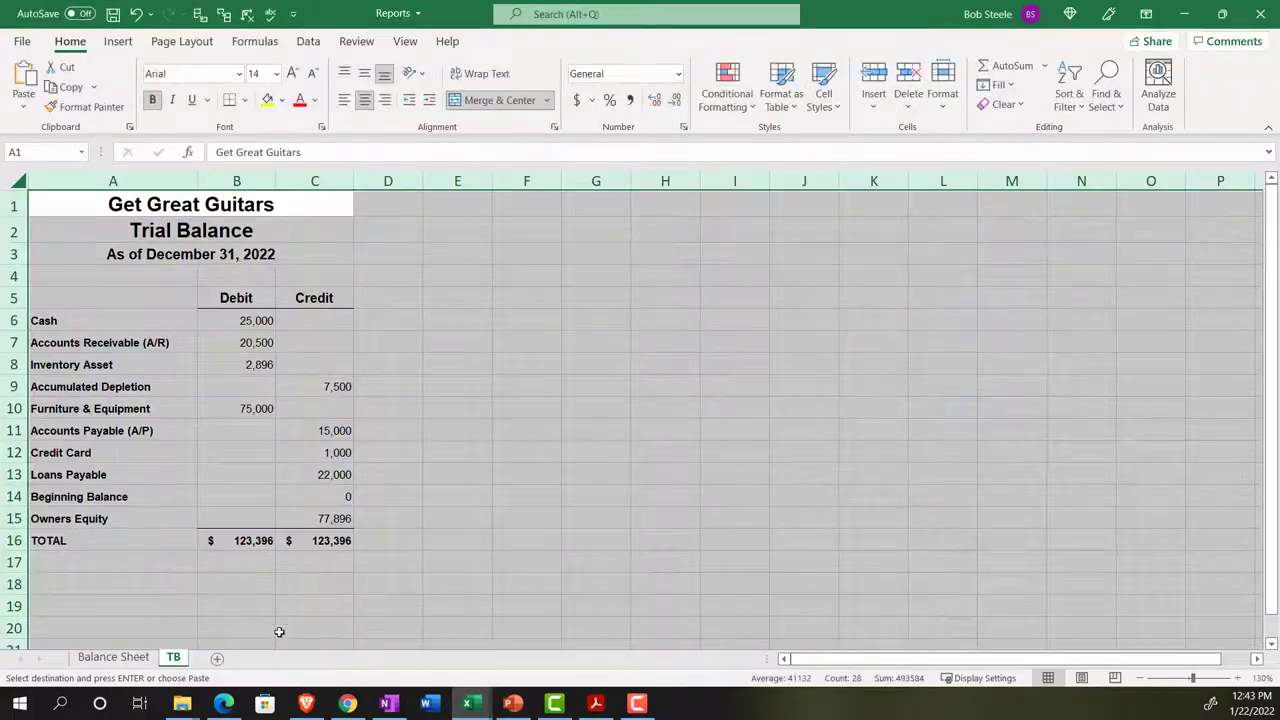
click(218, 661)
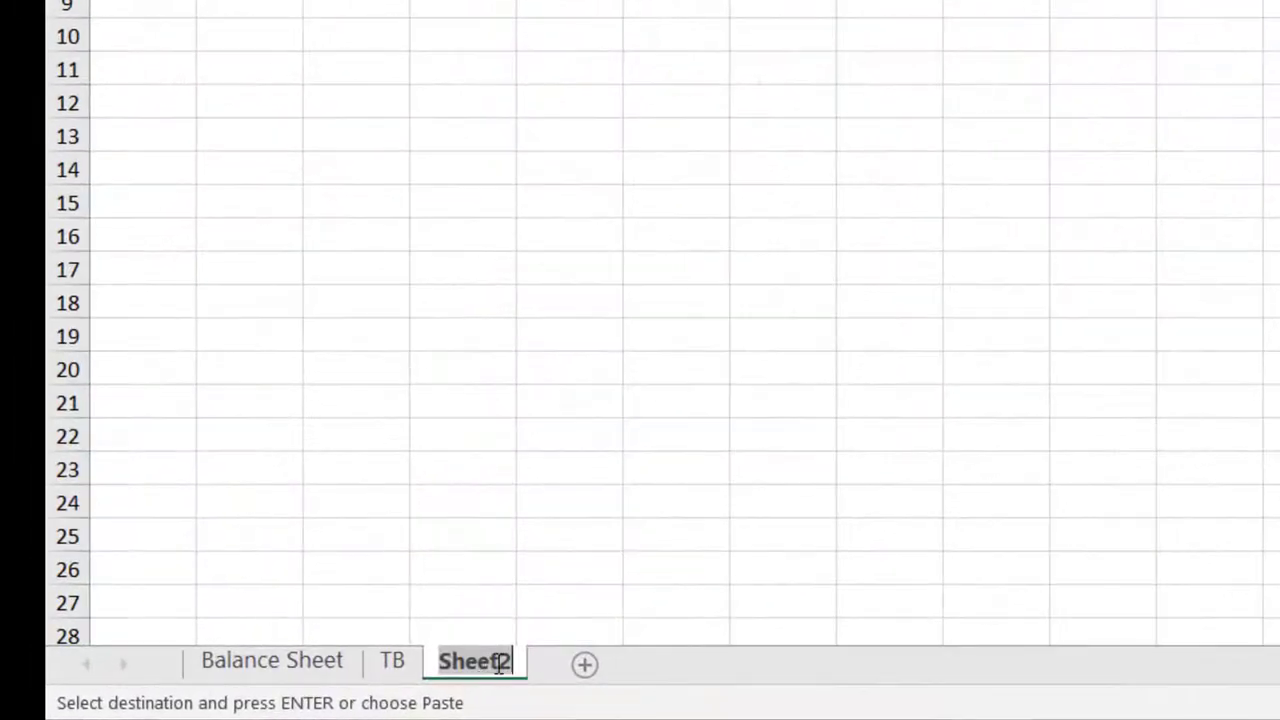
text(Trans)
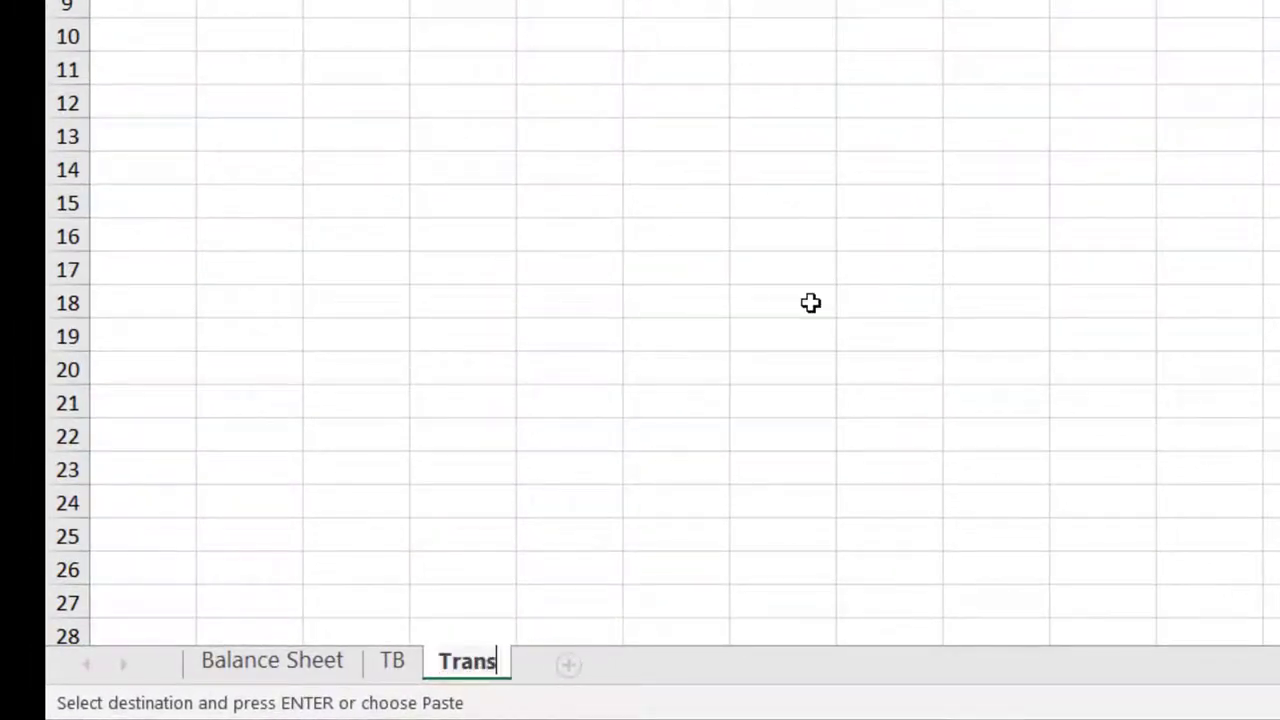
key(BackSpace)
key(BackSpace)
key(BackSpace)
key(BackSpace)
text(D)
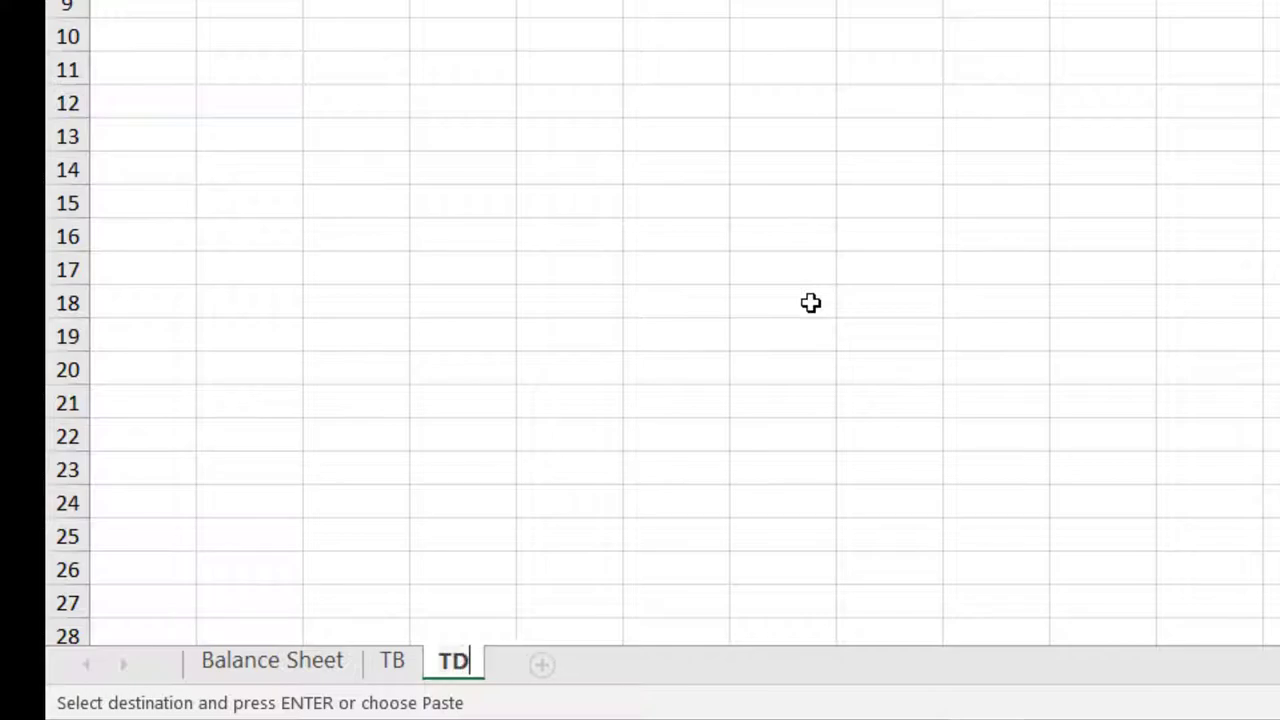
key(Return)
click(810, 302)
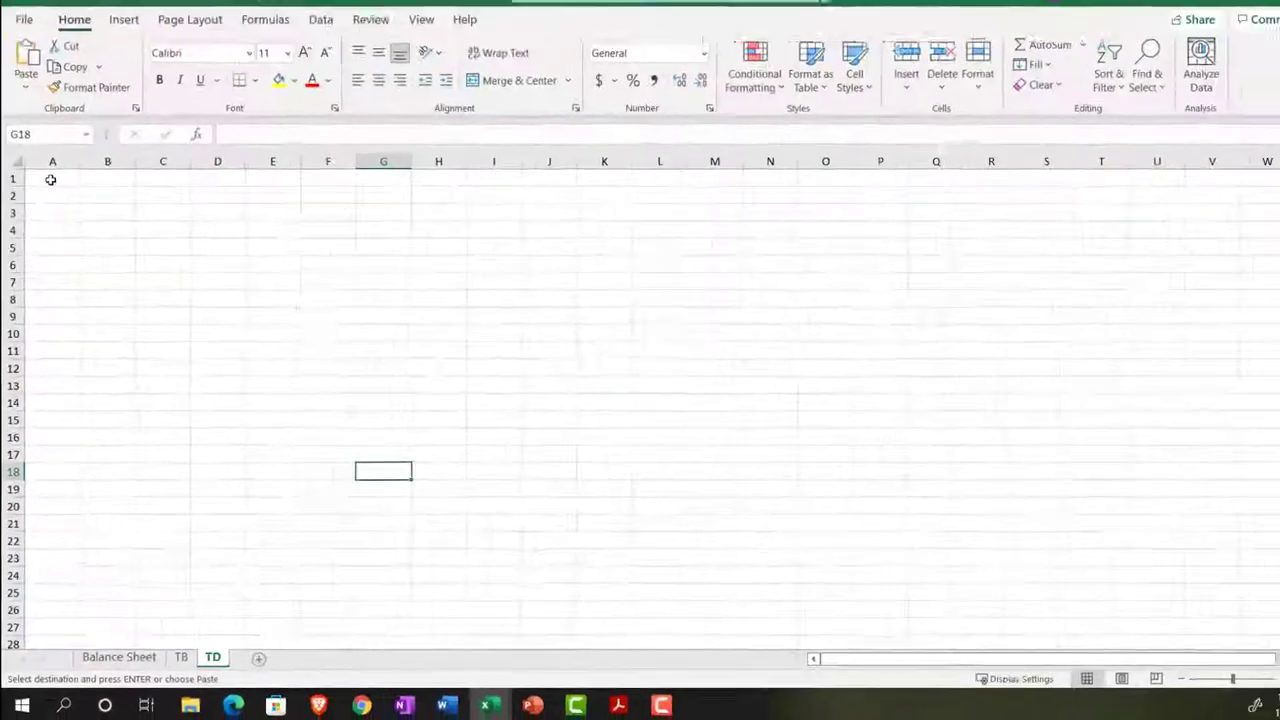
Paste the copied Transaction List by Date into the TD sheet starting at cell A1.
click(47, 197)
key(ctrl+v)
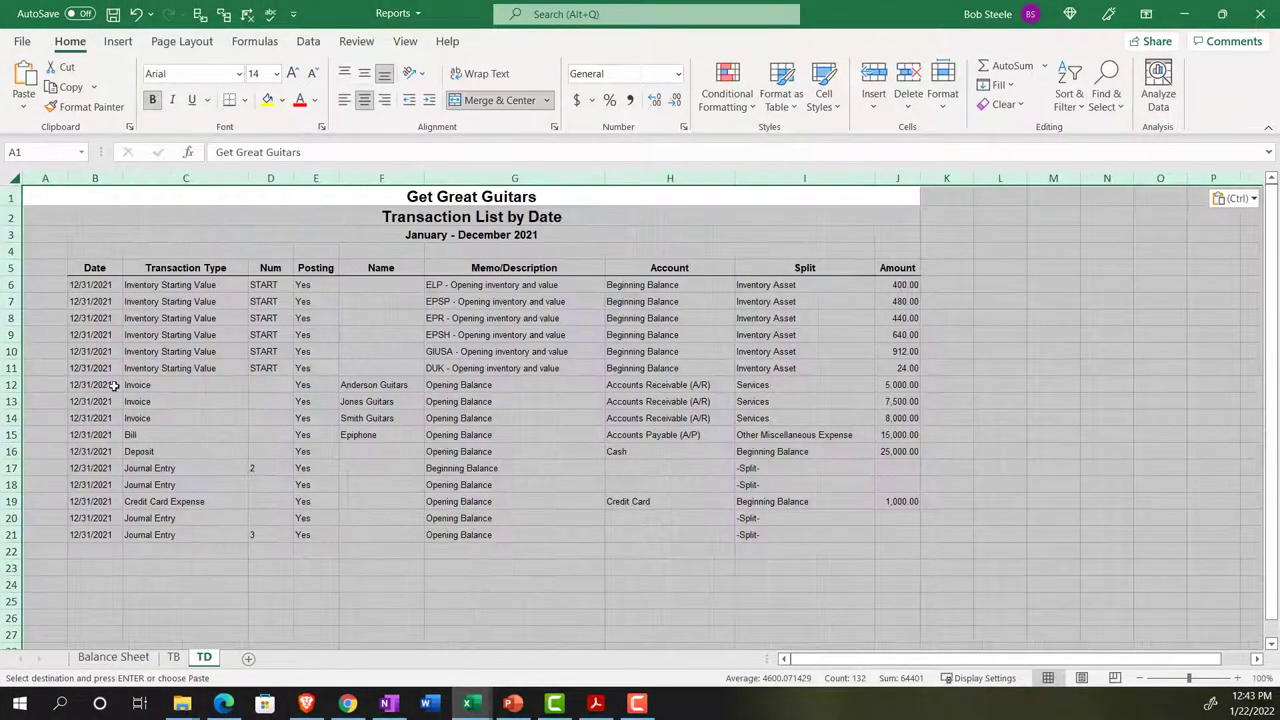
click(114, 385)
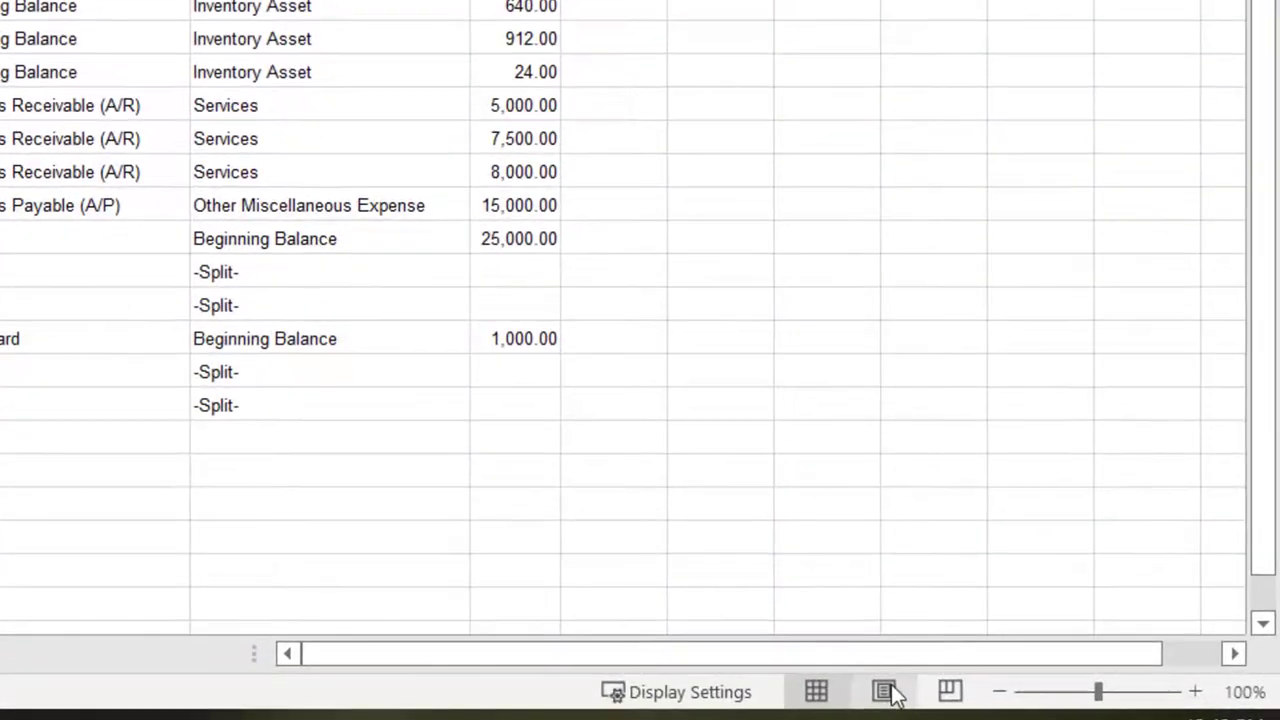
Check the TD sheet's page breaks using Page Layout view, and inspect its merged title rows back in Normal view.
click(1081, 678)
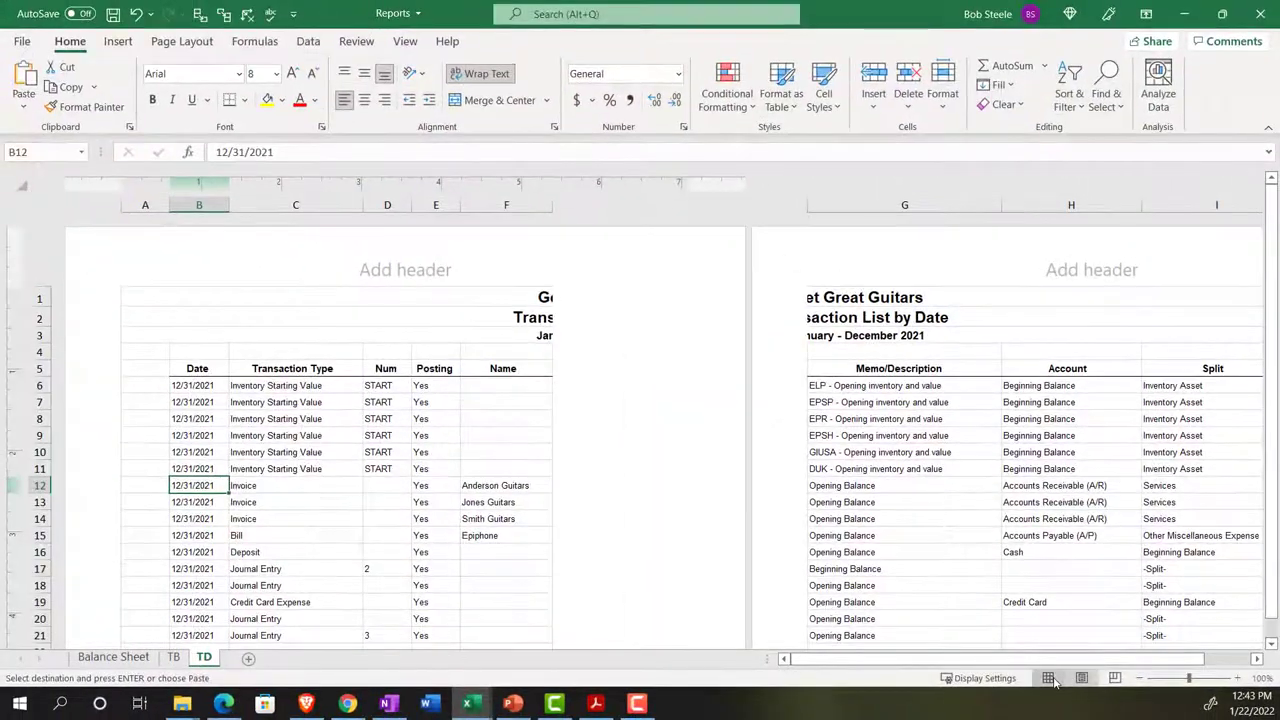
click(1006, 680)
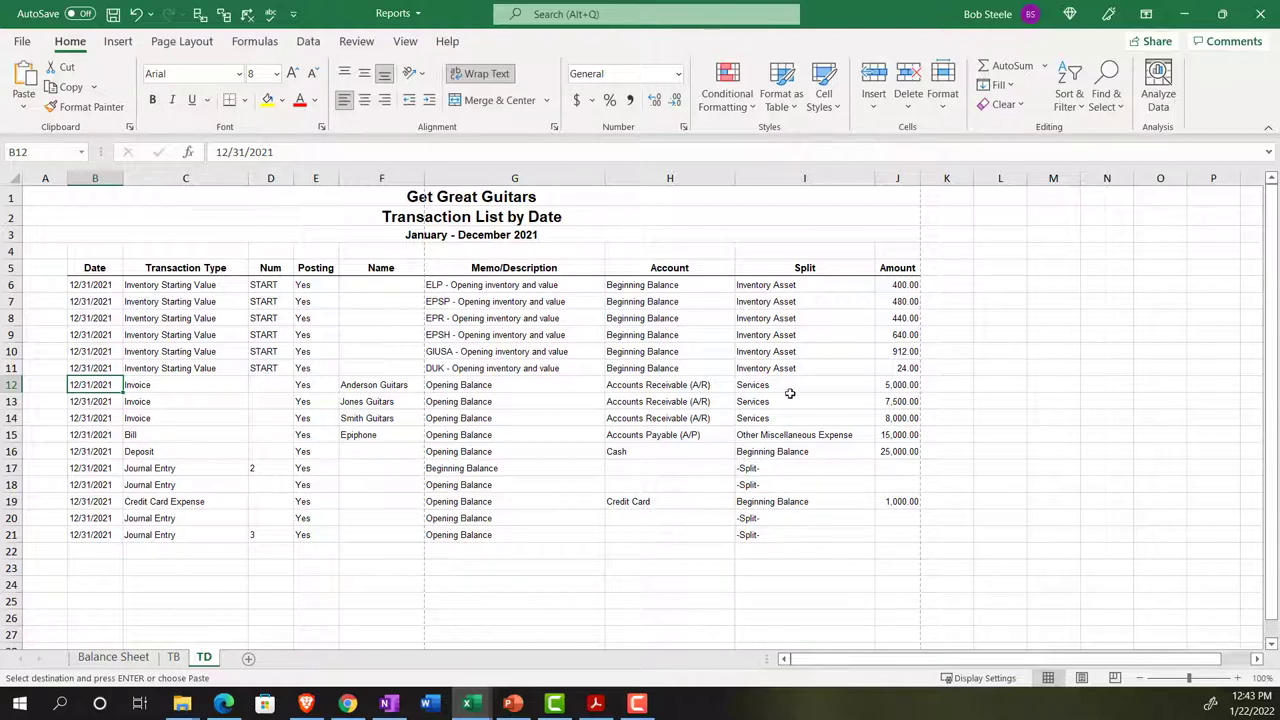
click(925, 244)
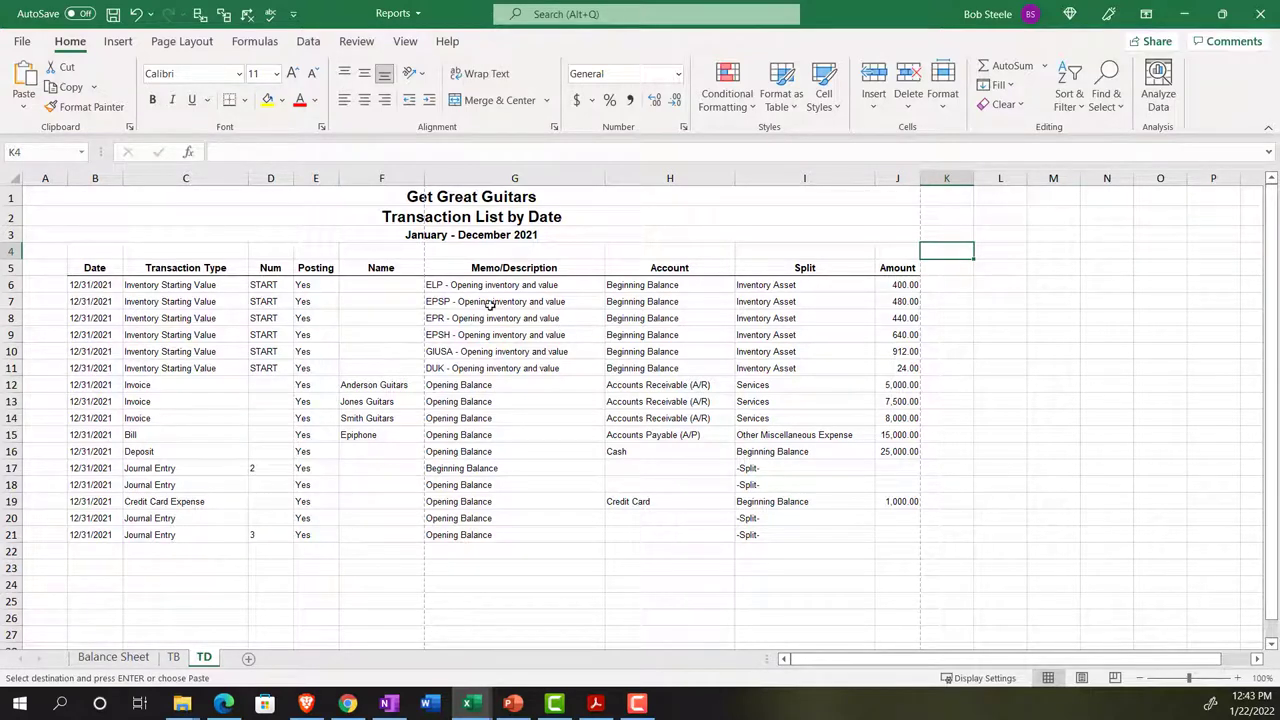
click(276, 196)
click(281, 216)
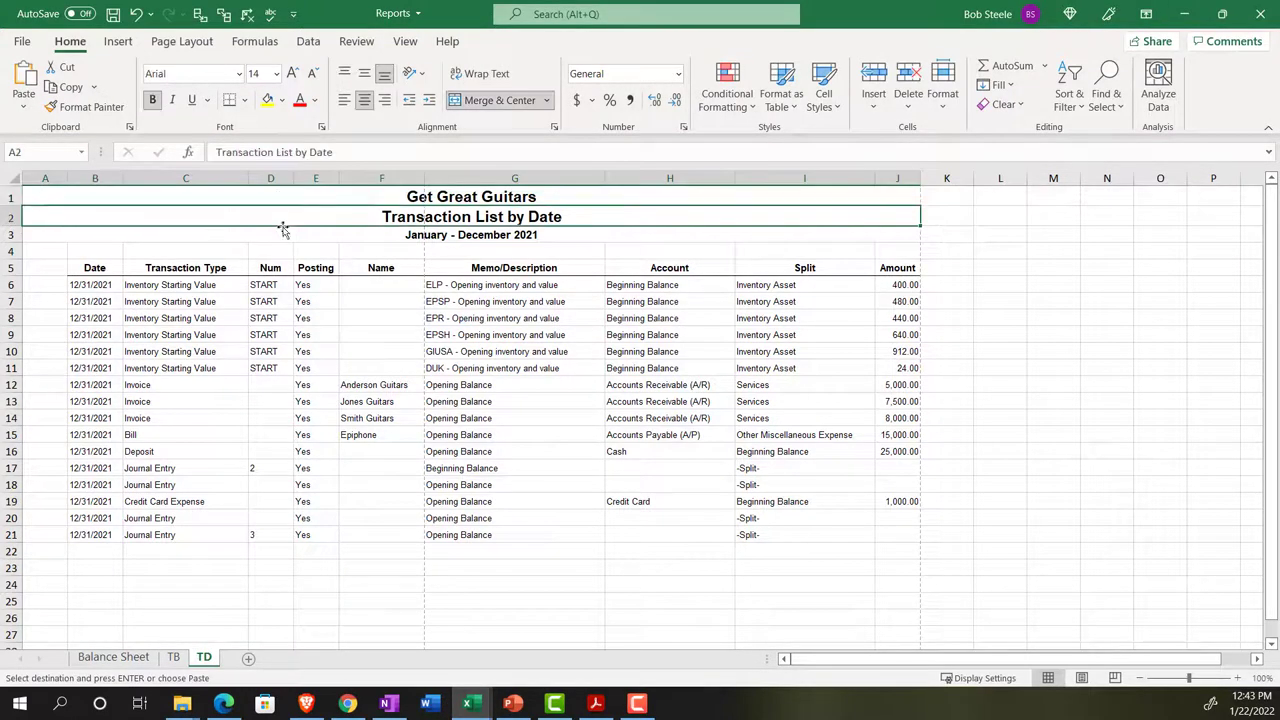
click(282, 234)
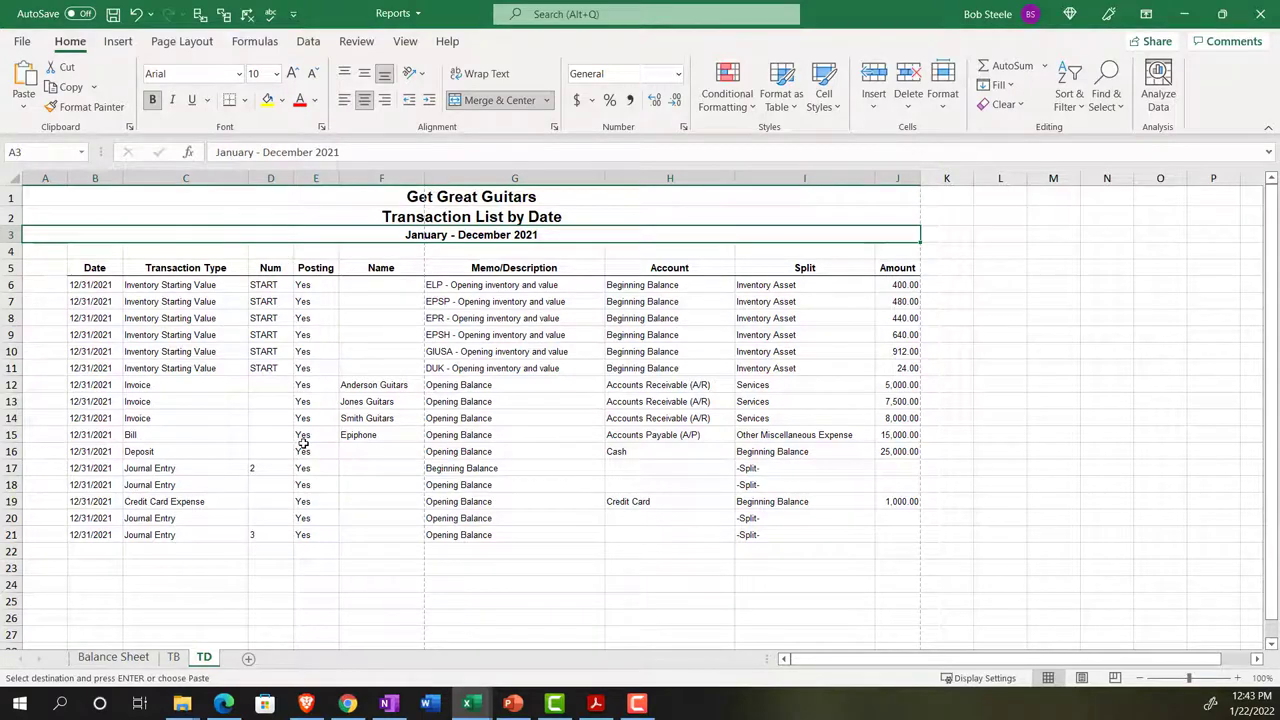
Unmerge the company name, report title and date range rows (rows 1 to 3) on the TD sheet.
ctrl+scroll(303, 444, up, 2)
scroll(290, 444, up, 1)
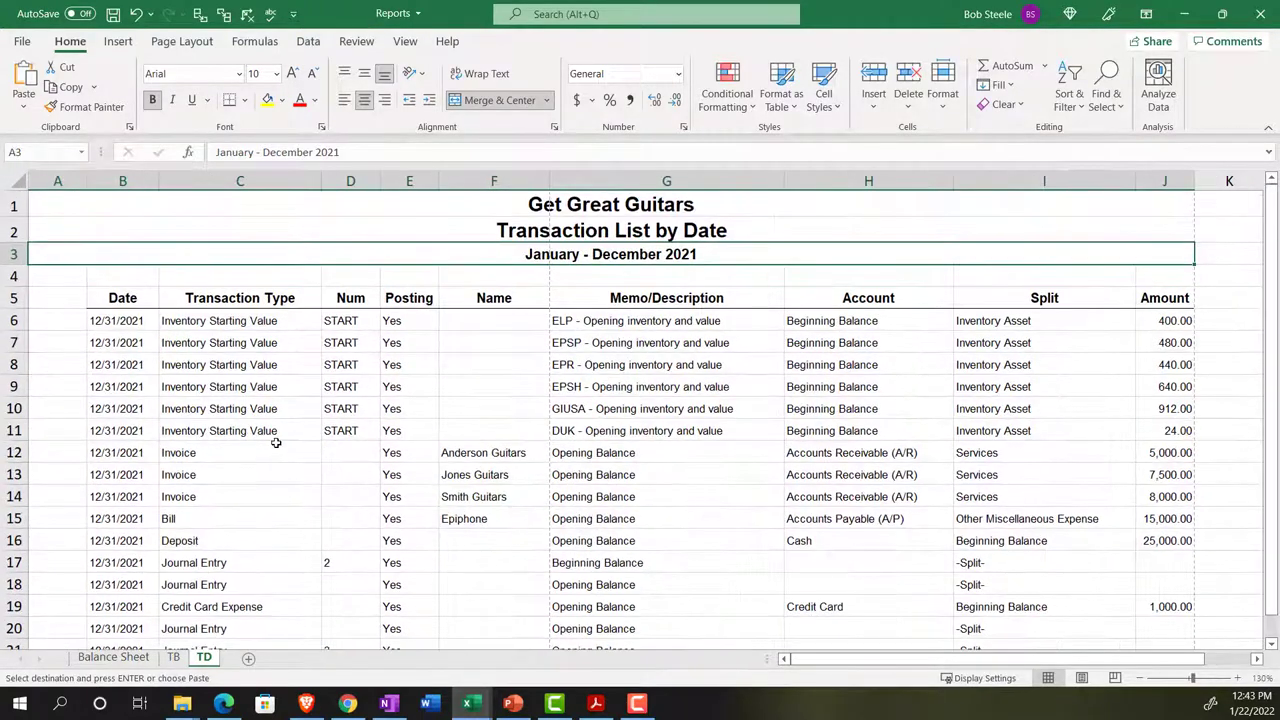
click(174, 204)
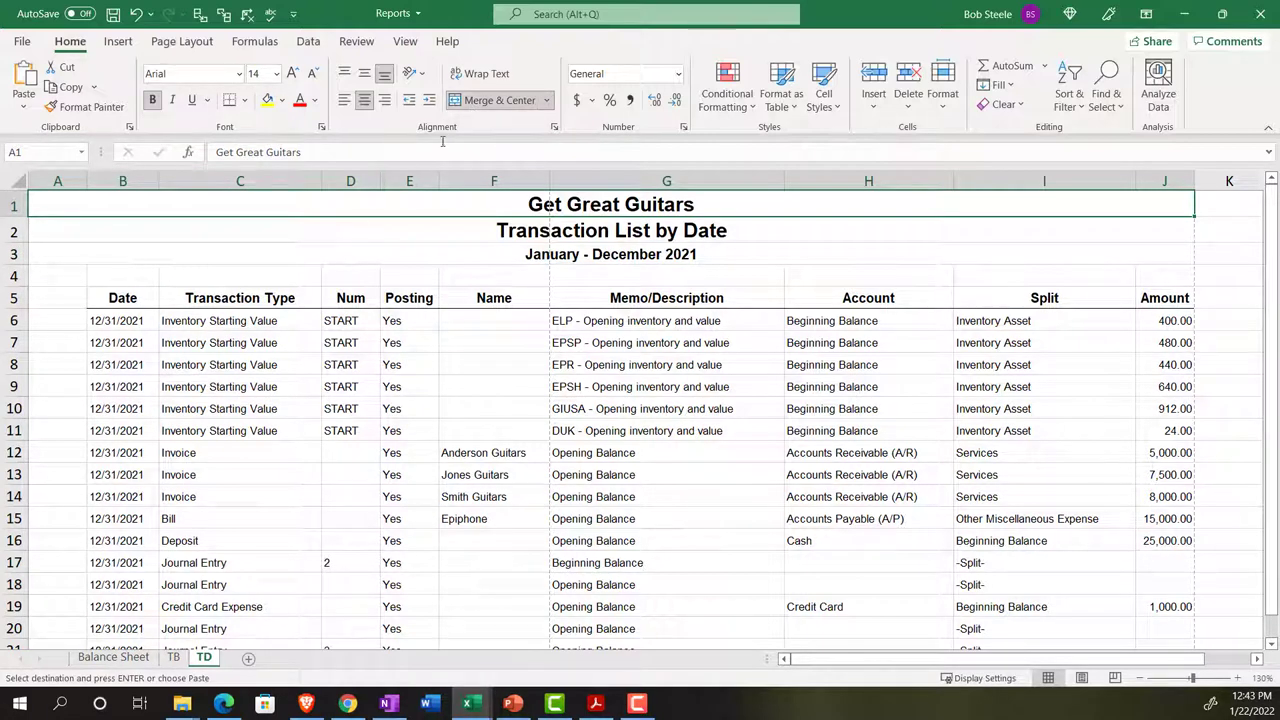
click(490, 100)
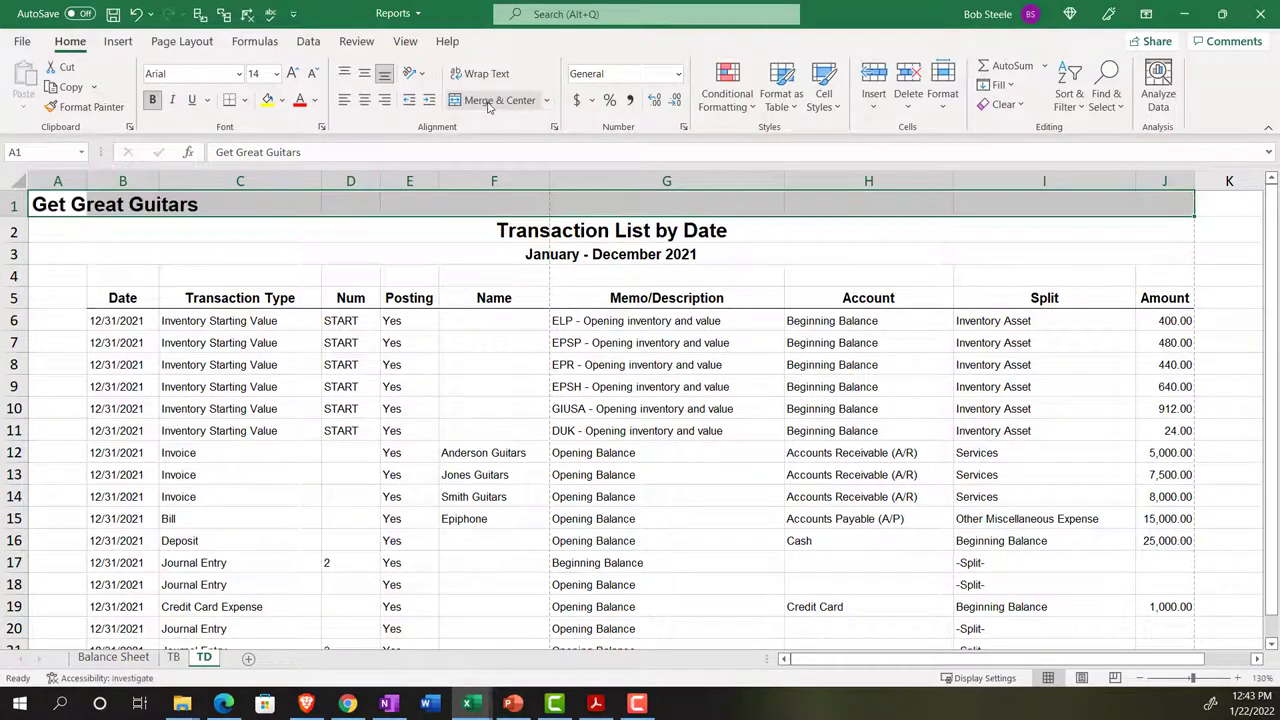
click(99, 232)
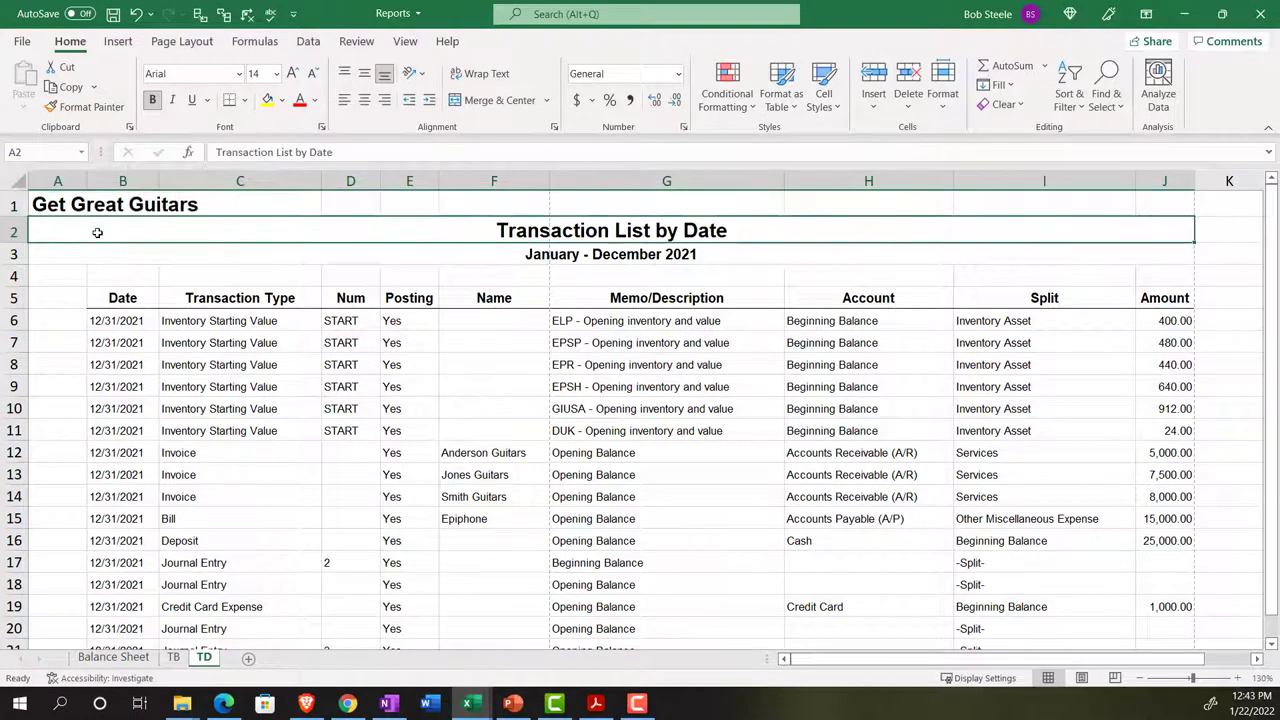
click(490, 100)
click(111, 257)
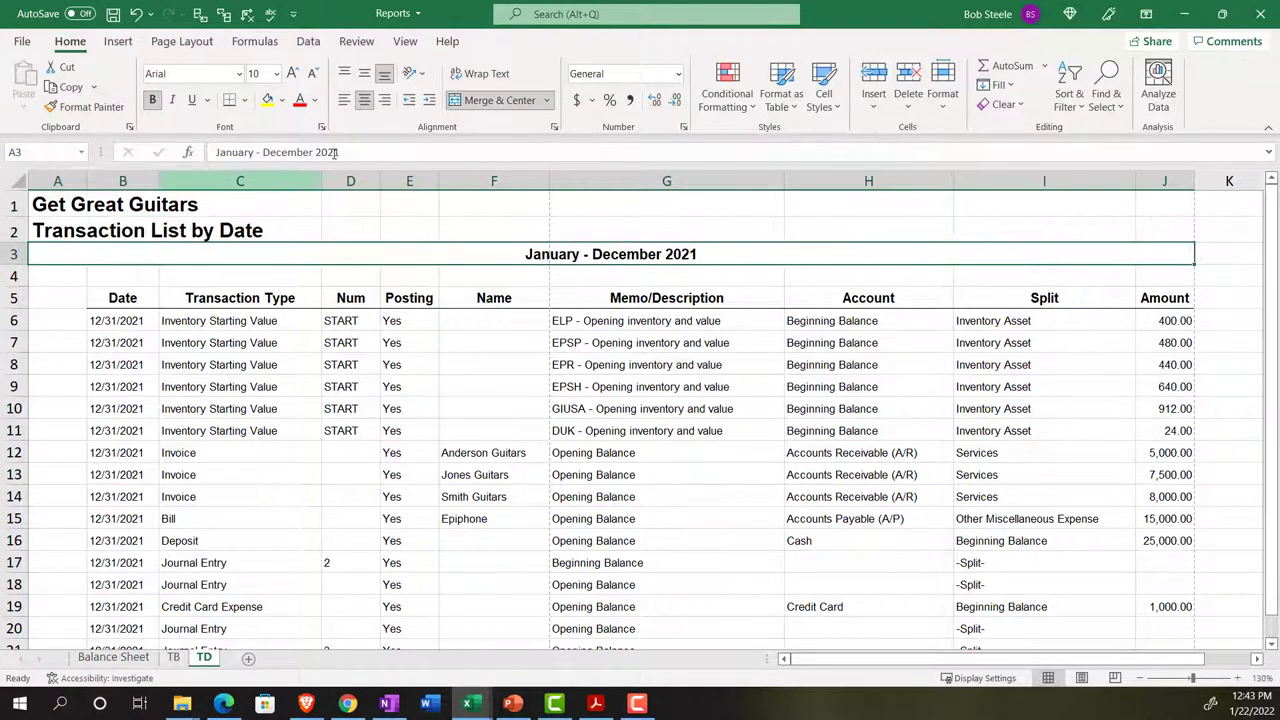
click(490, 100)
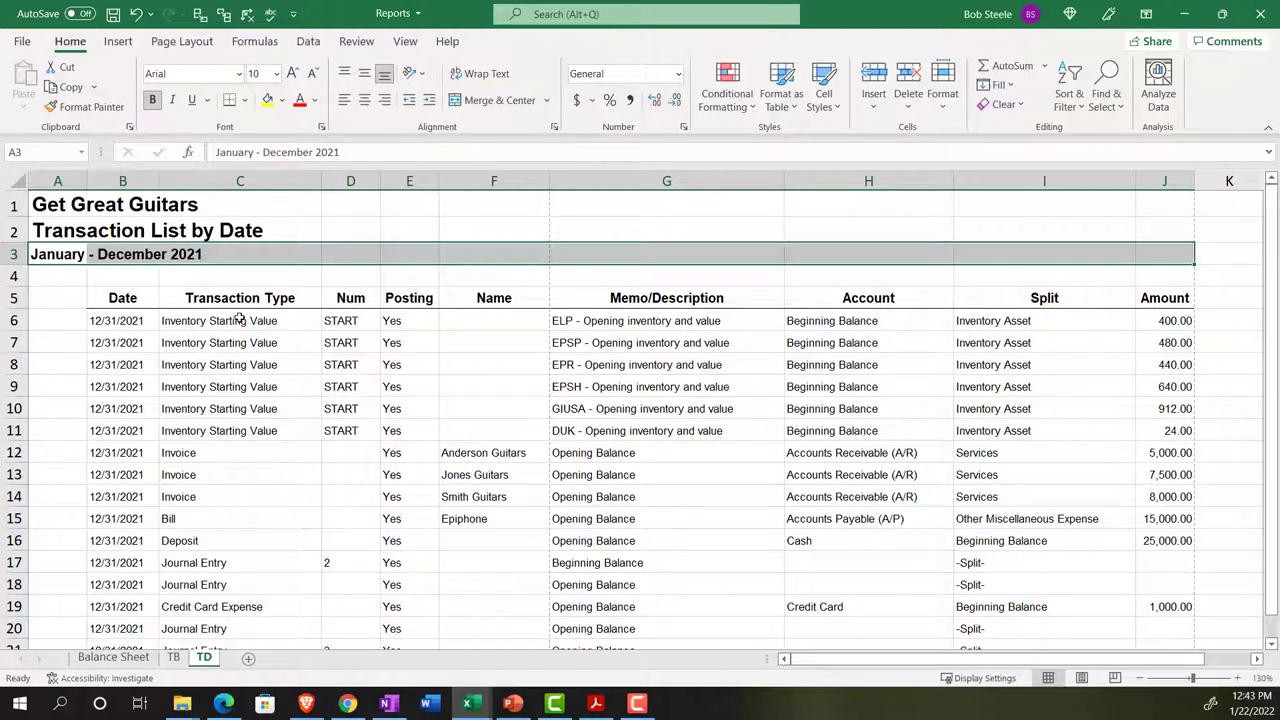
Move the three title lines from cells A1:A3 to B1:B3.
drag(65, 208, 55, 250)
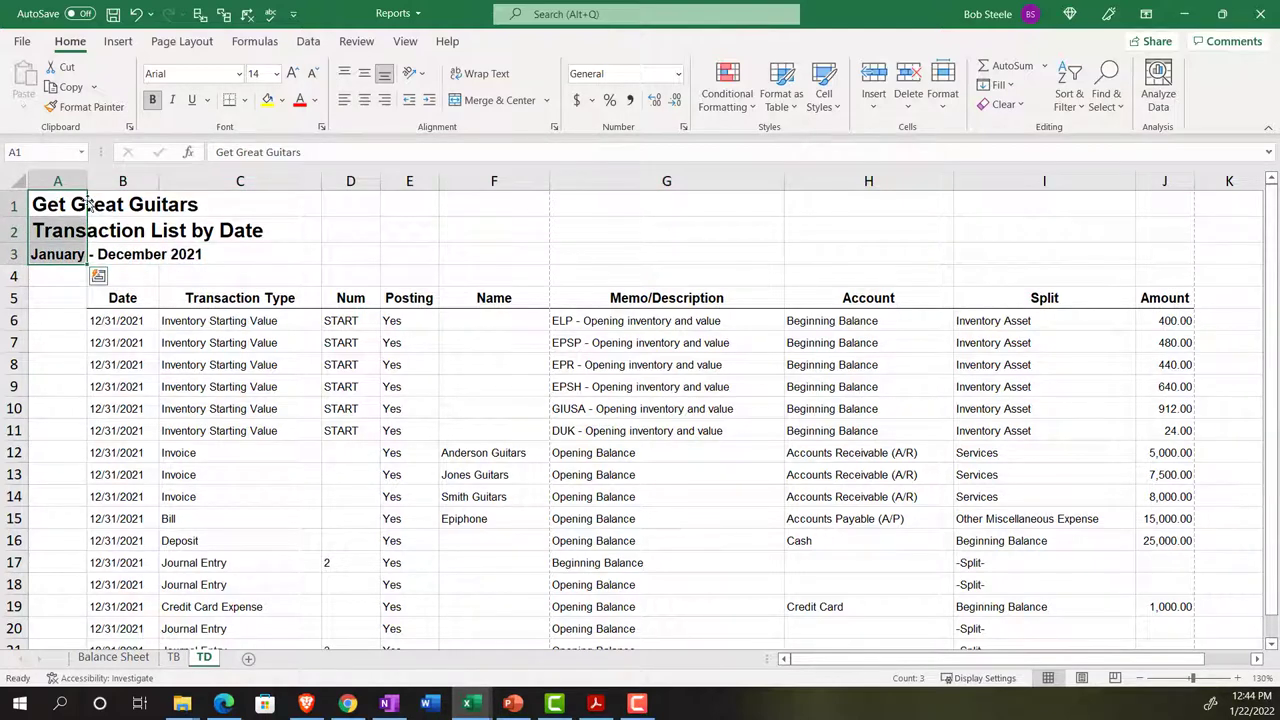
drag(90, 204, 62, 210)
click(58, 279)
scroll(58, 279, down, 5)
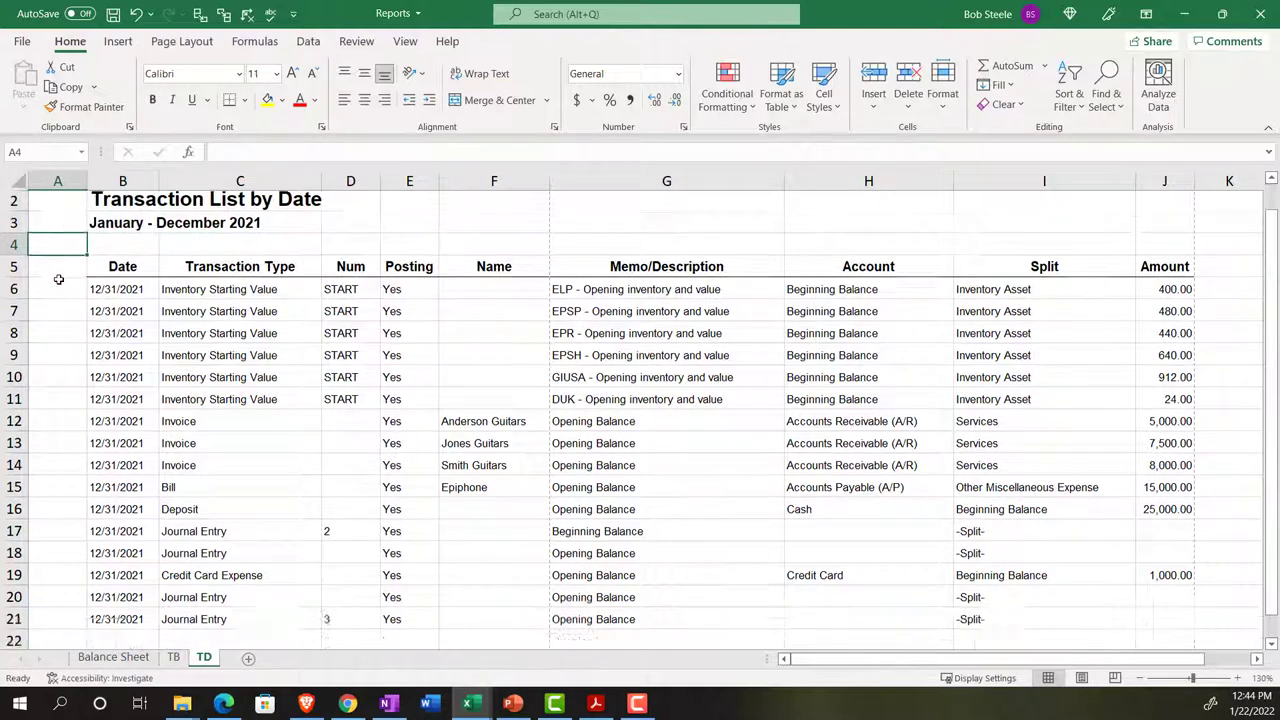
scroll(59, 333, up, 5)
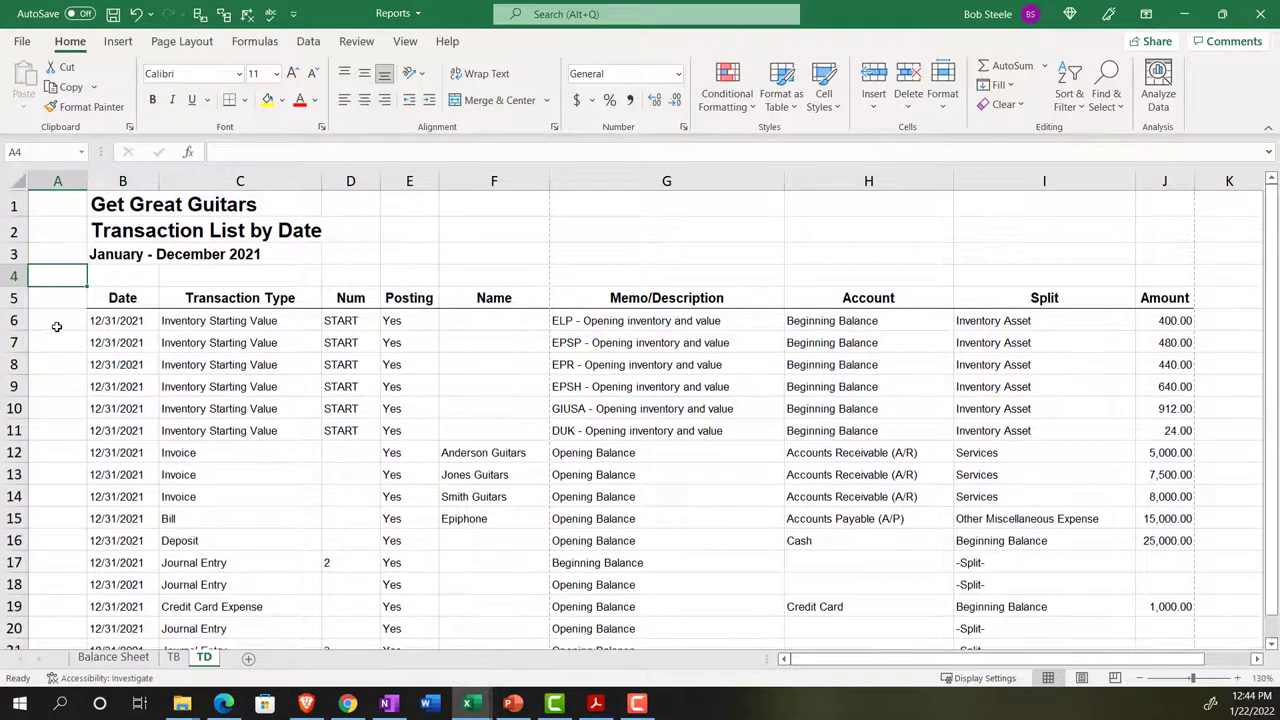
Delete the empty column A from the TD sheet.
click(57, 181)
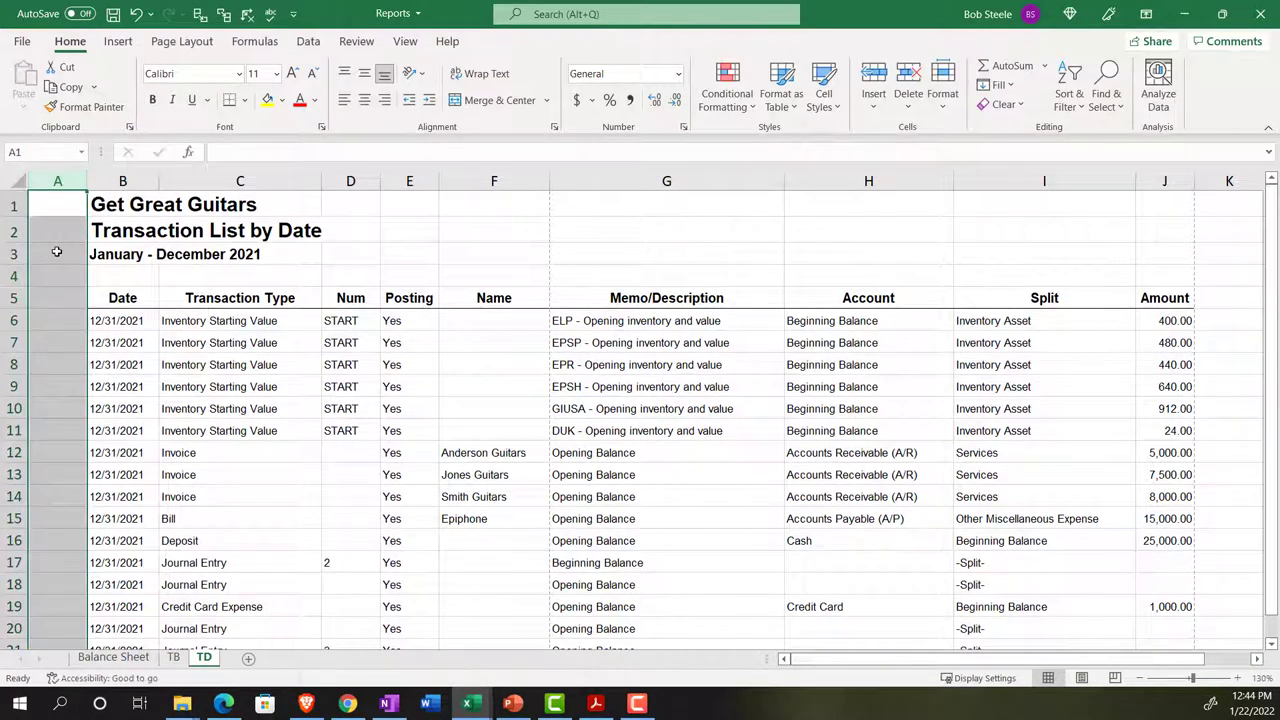
right_click(57, 252)
click(103, 416)
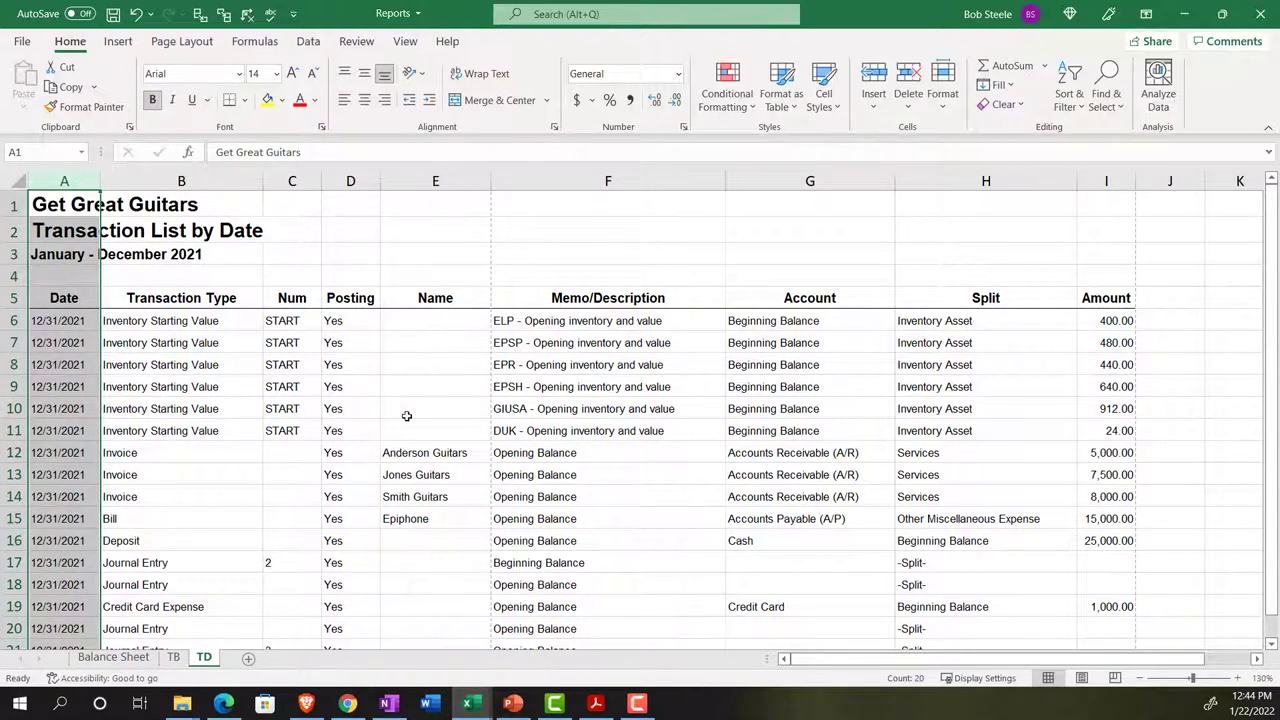
click(370, 425)
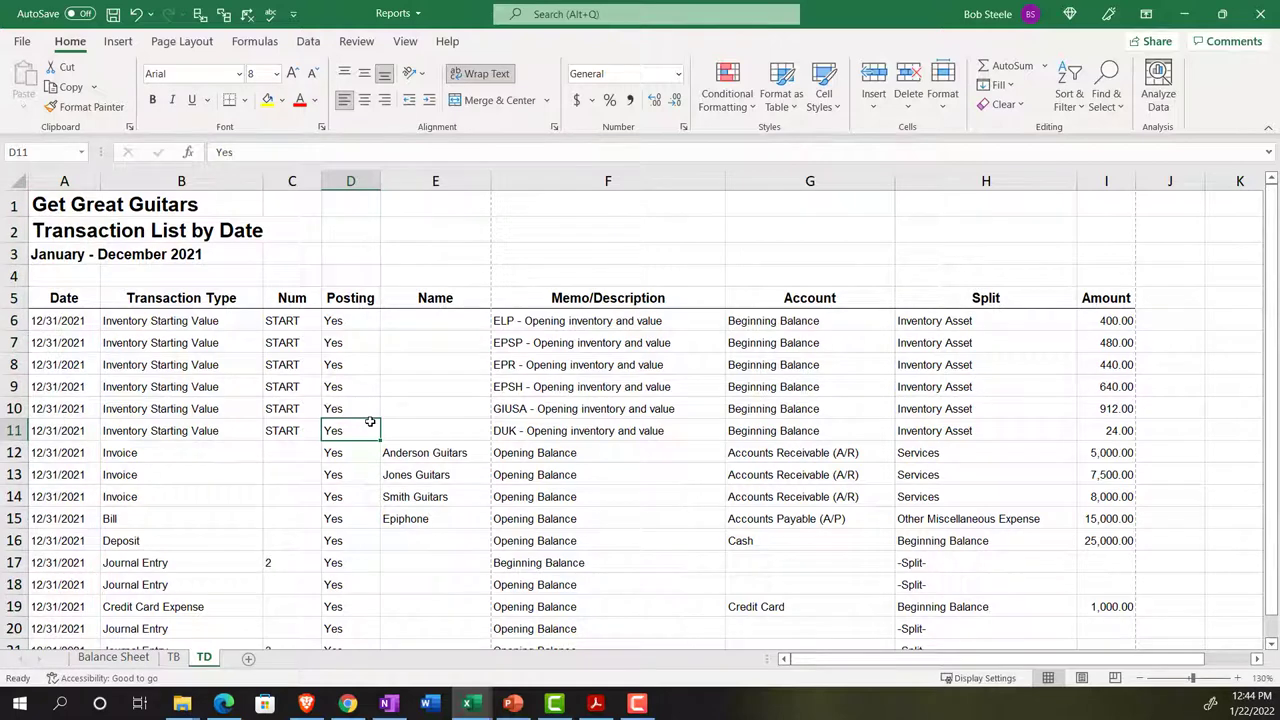
Set the TD sheet's page orientation to Landscape.
click(193, 47)
click(185, 98)
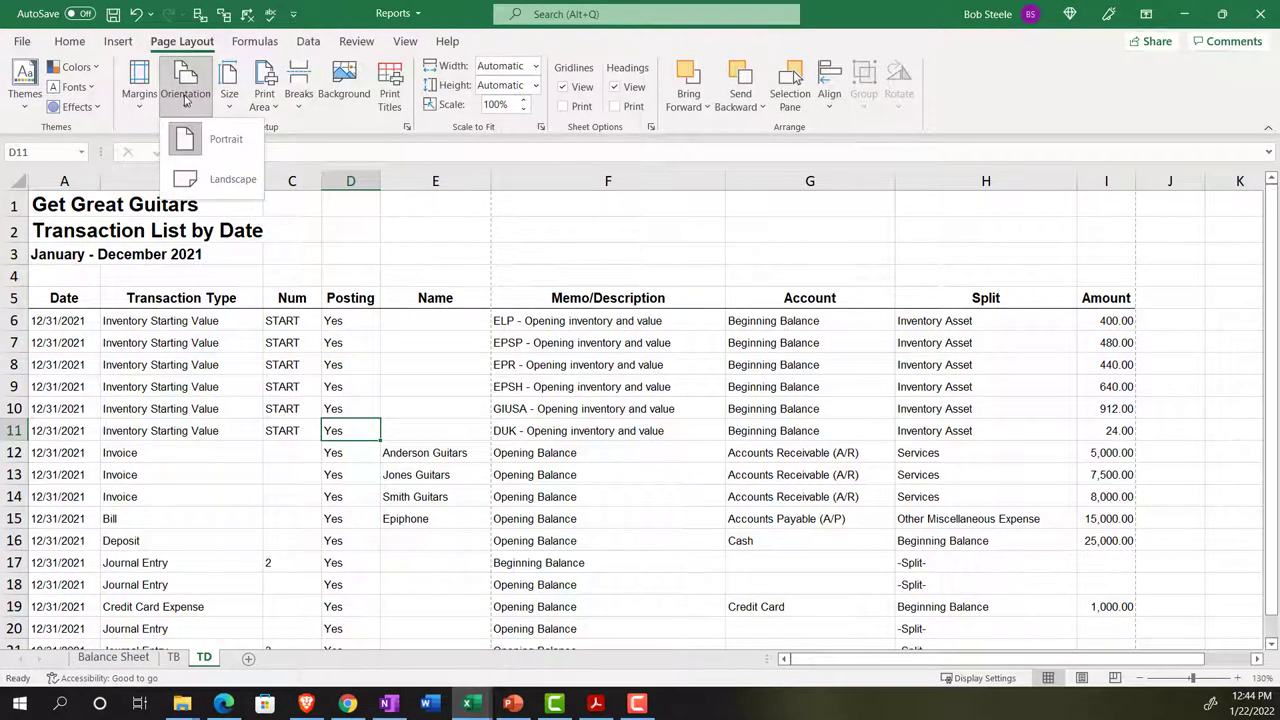
click(213, 178)
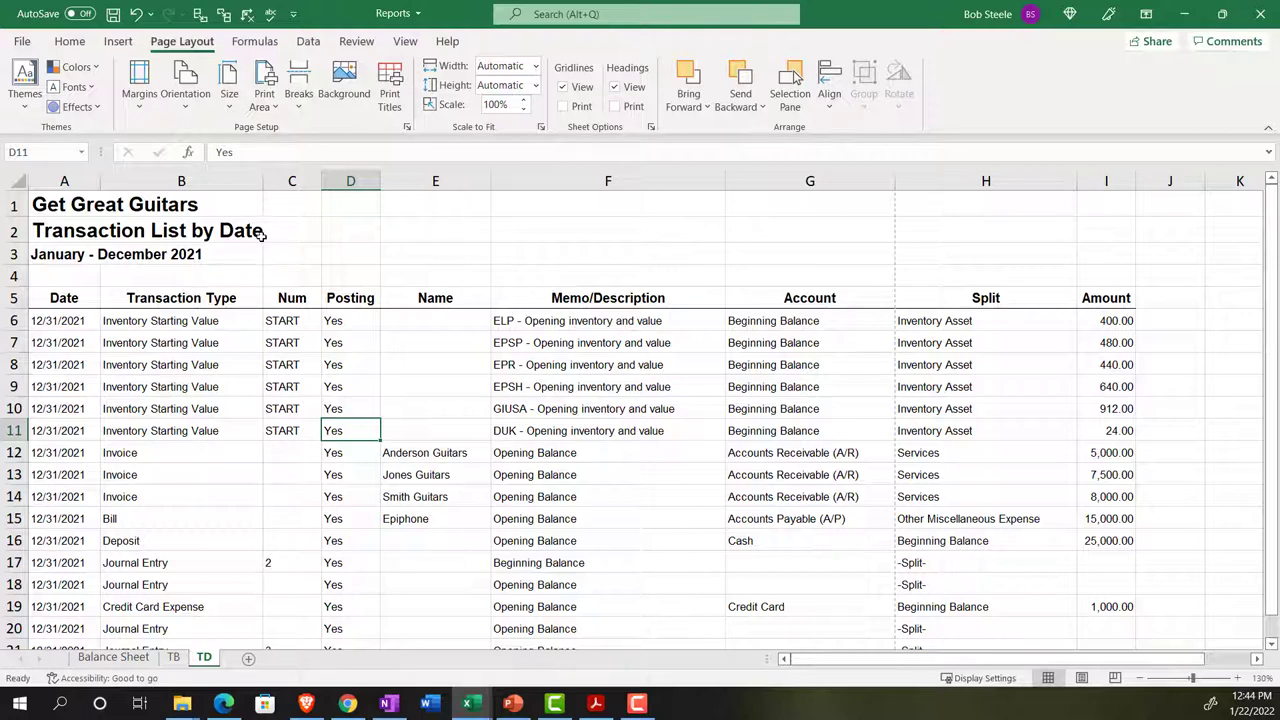
scroll(250, 280, down, 3)
scroll(255, 260, up, 3)
Narrow the Transaction Type column and hide the Num and Posting columns (C and D).
drag(265, 176, 237, 176)
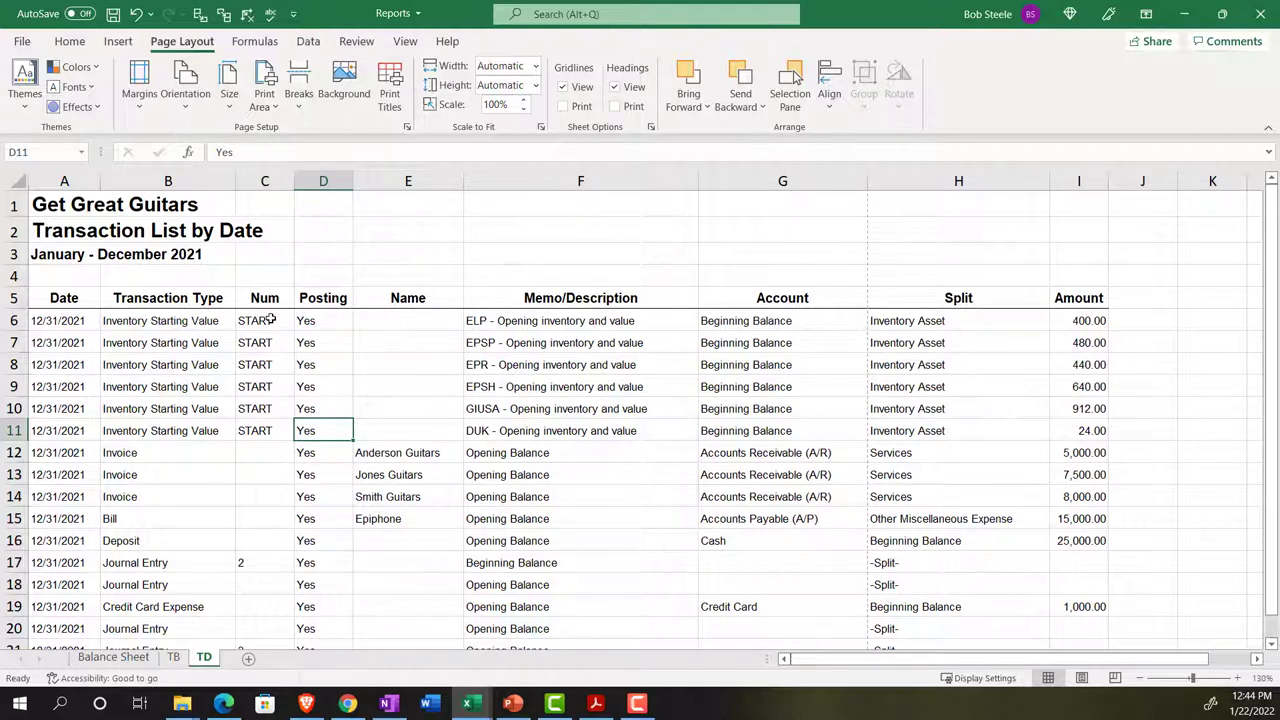
scroll(270, 383, down, 3)
scroll(270, 383, up, 3)
scroll(257, 329, down, 2)
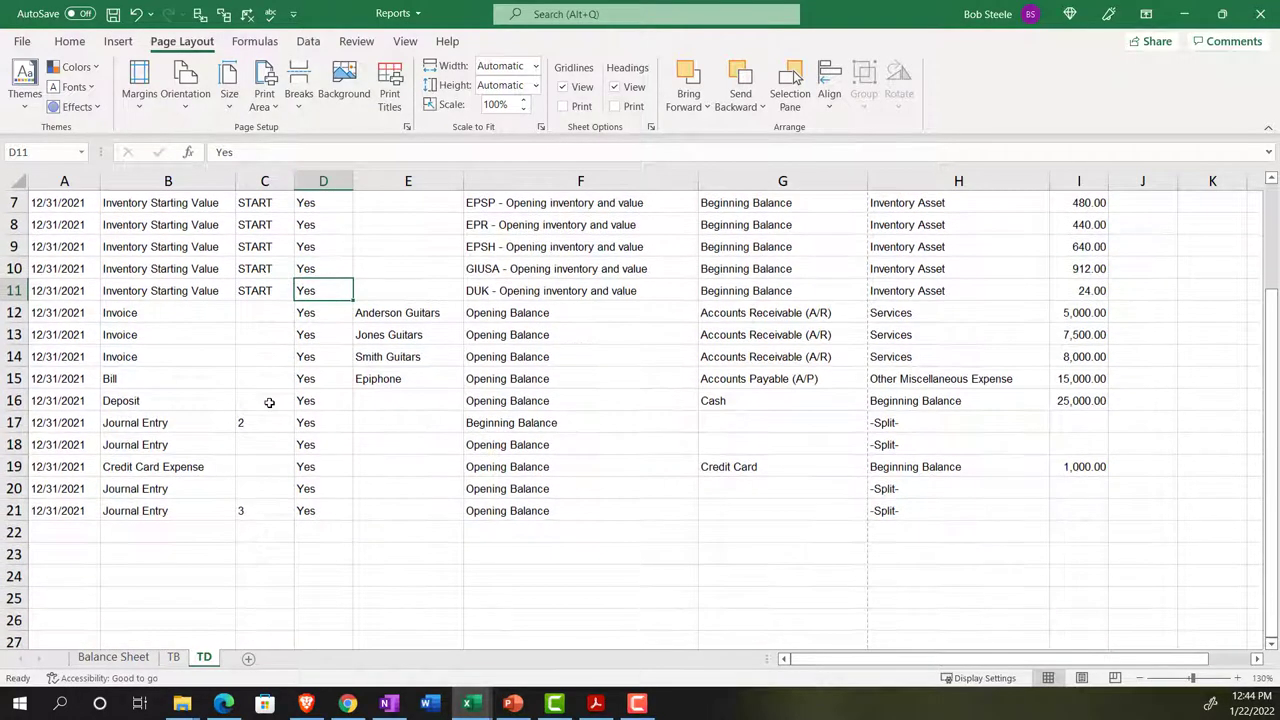
scroll(305, 334, up, 2)
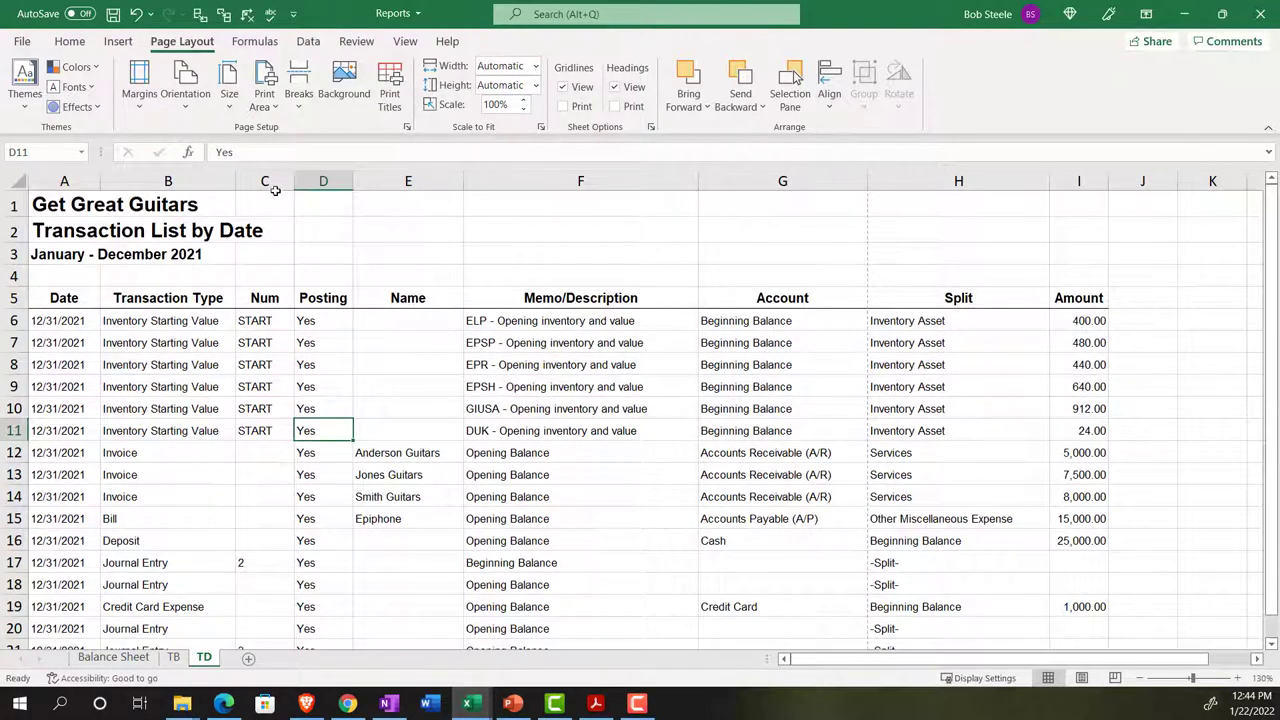
drag(275, 188, 302, 189)
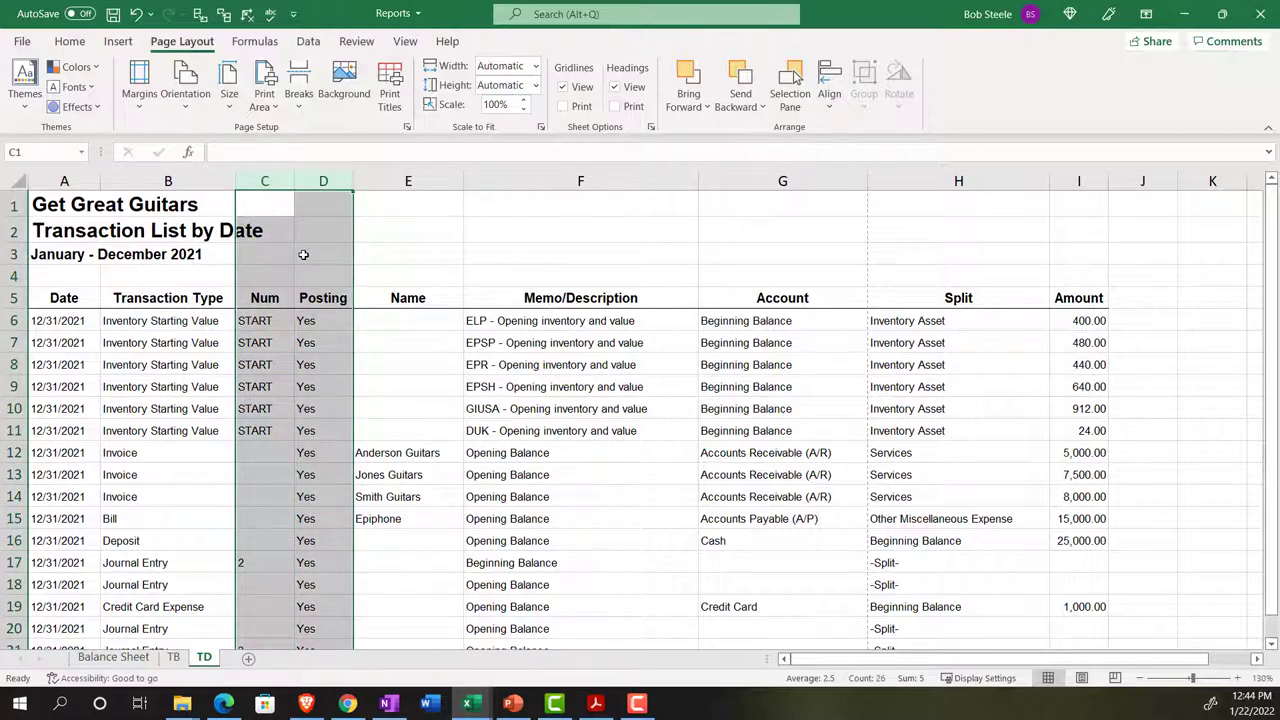
right_click(303, 254)
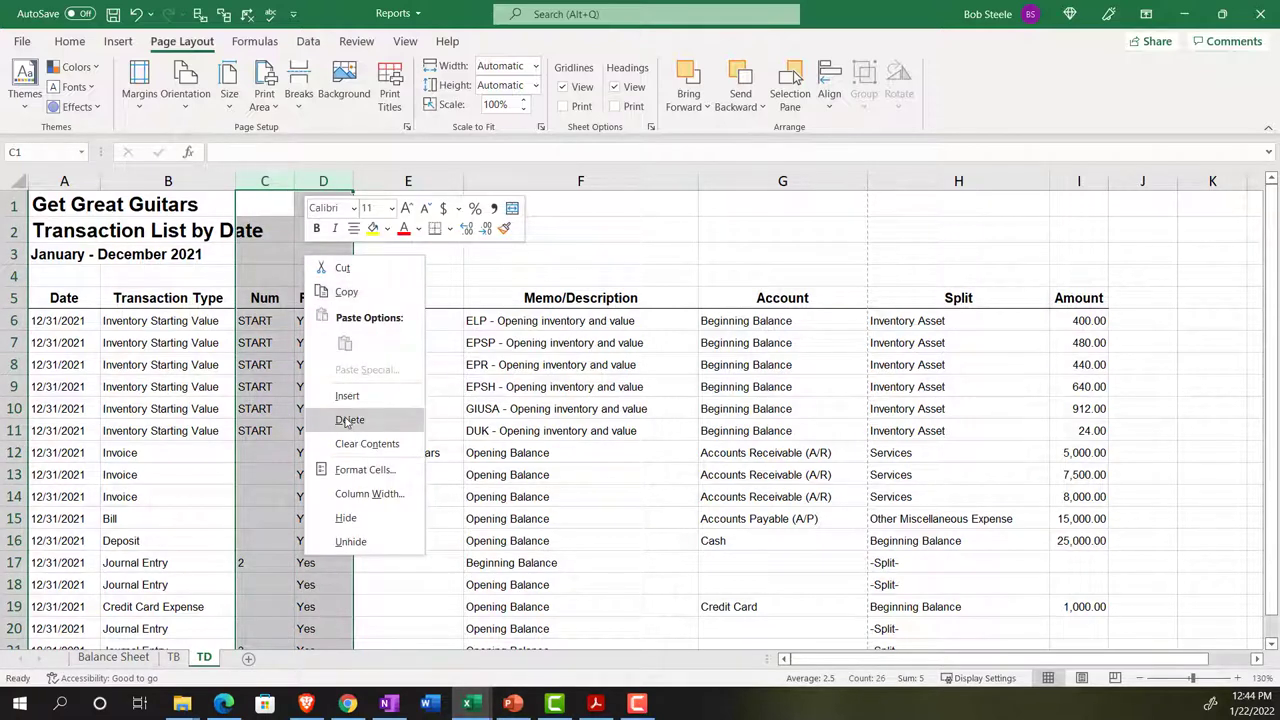
click(348, 518)
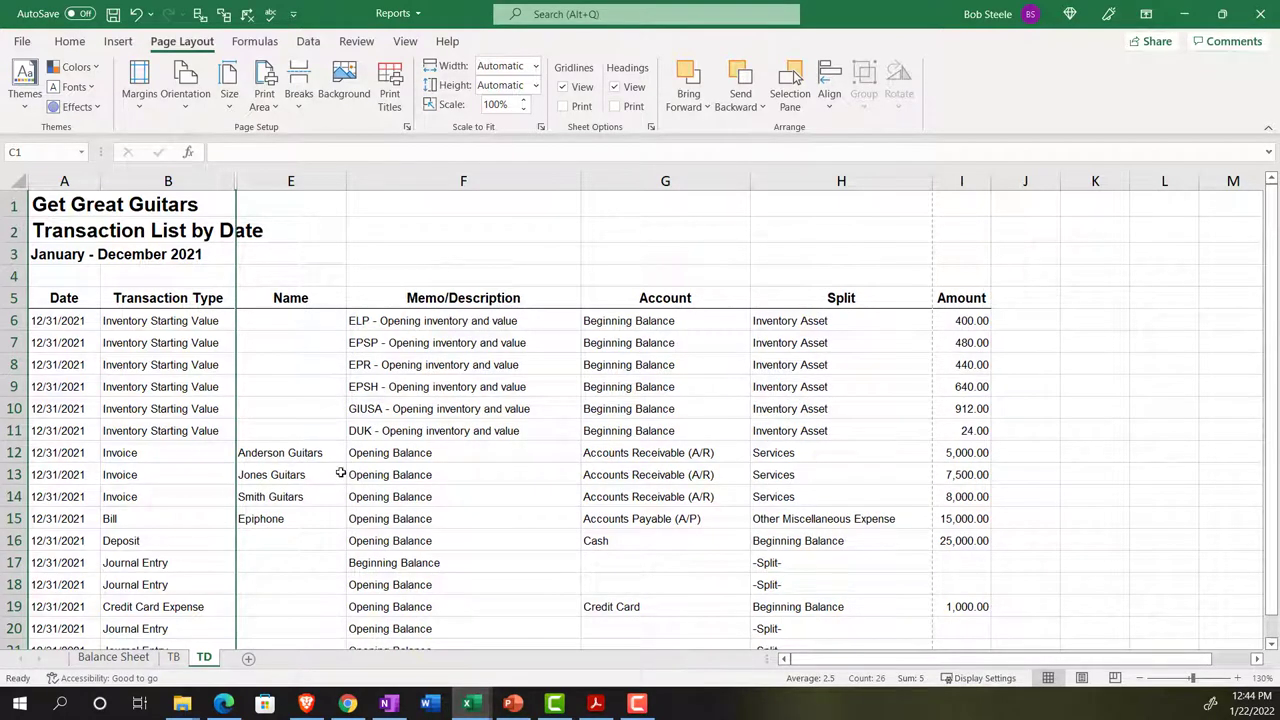
Narrow the Name and Memo/Description columns so all columns through Amount fit on one page, and save the workbook.
drag(347, 176, 332, 174)
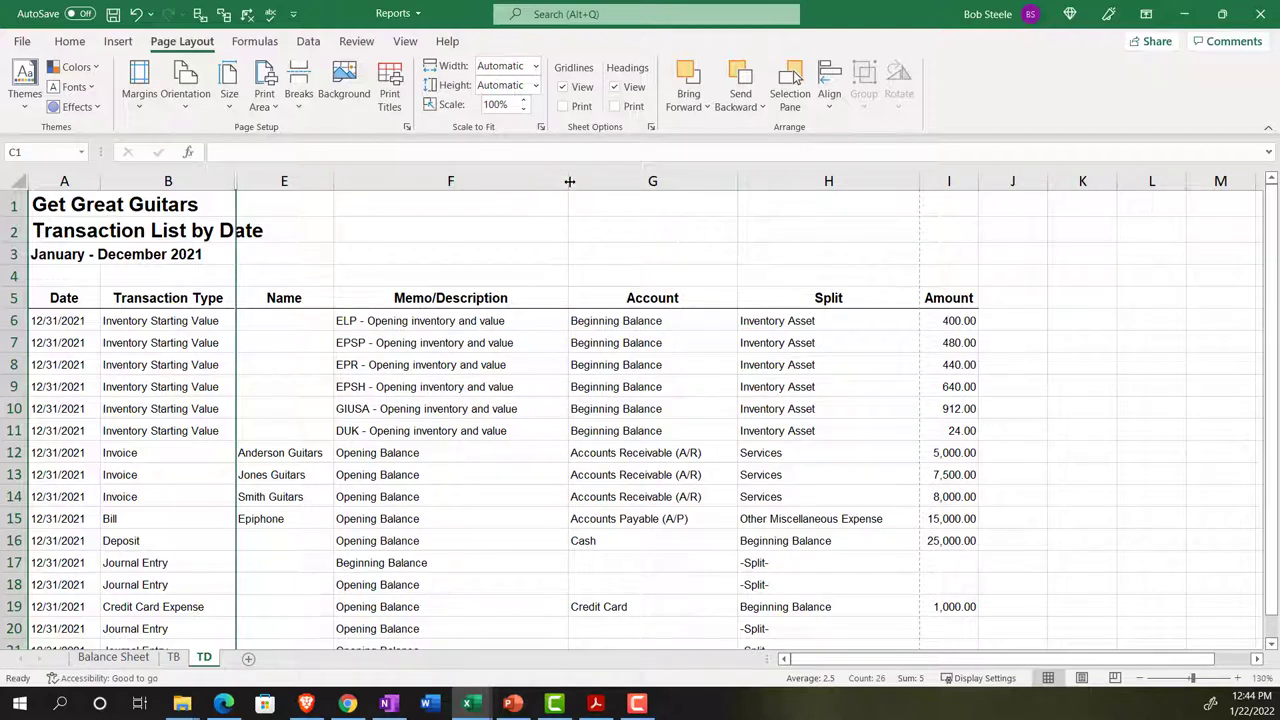
drag(569, 181, 538, 183)
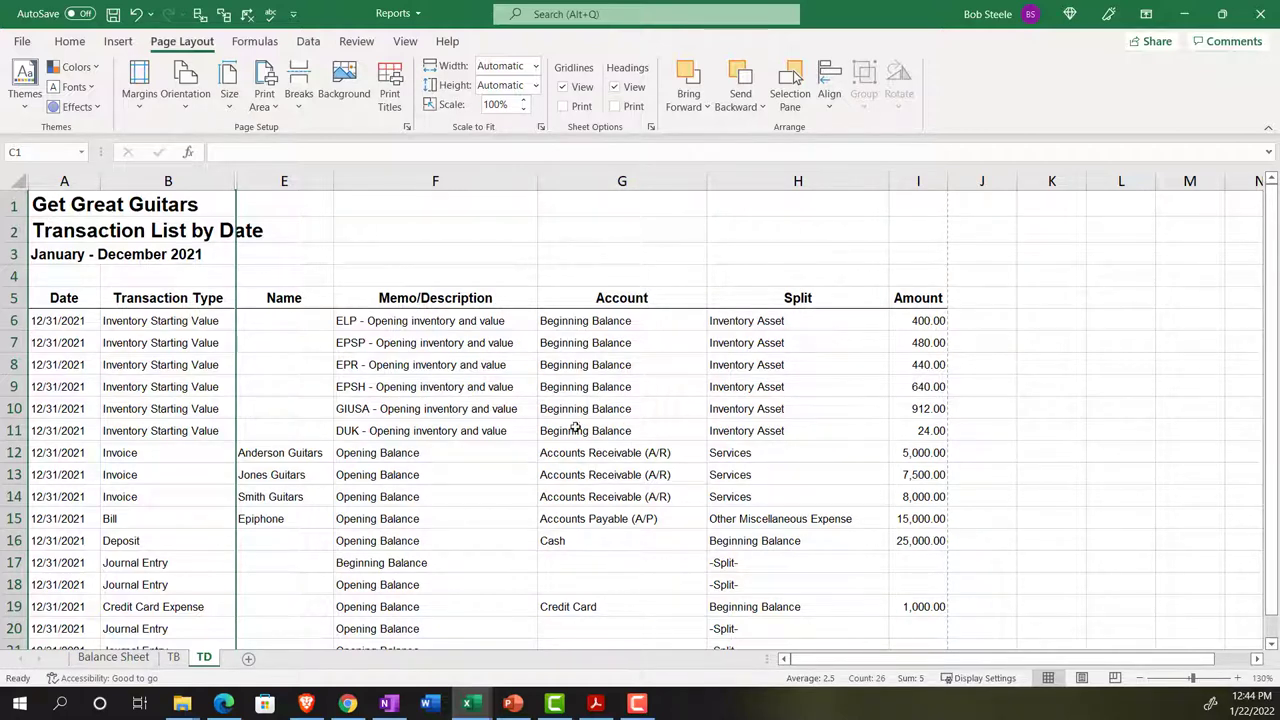
click(113, 15)
Center the Get Great Guitars title over A1:I1 with the Center Across Selection alignment.
drag(54, 204, 893, 199)
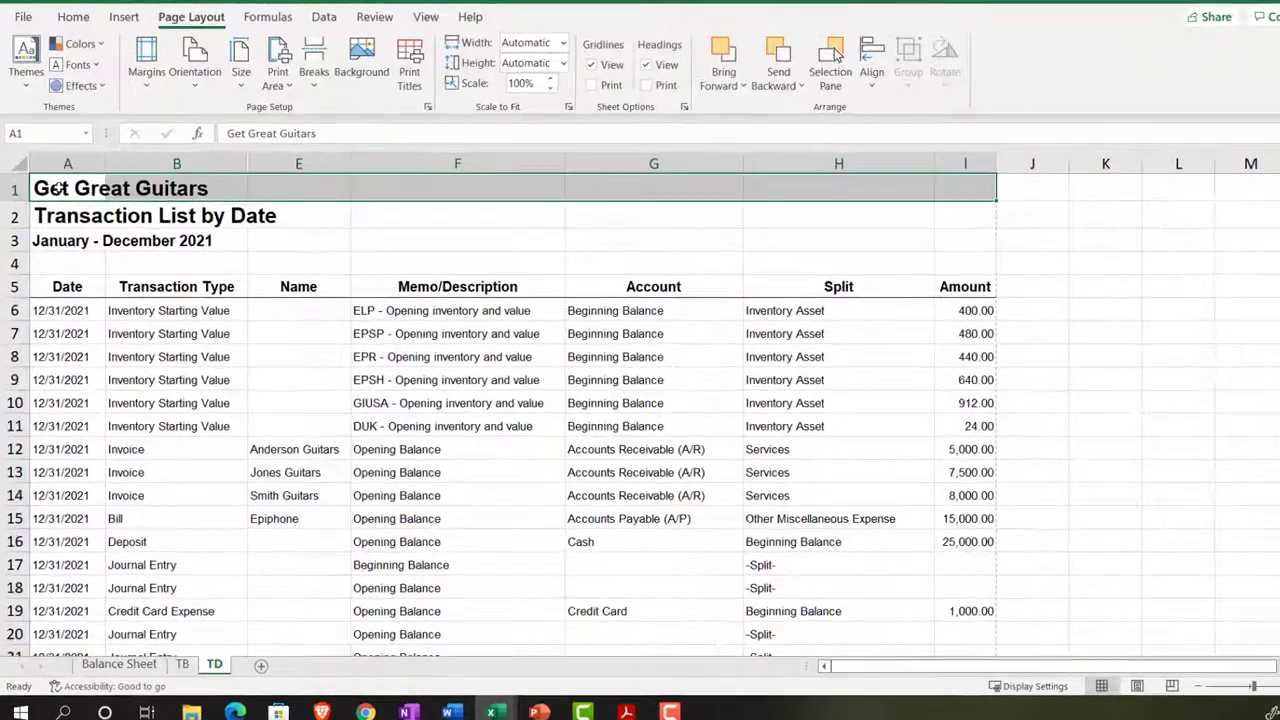
right_click(55, 205)
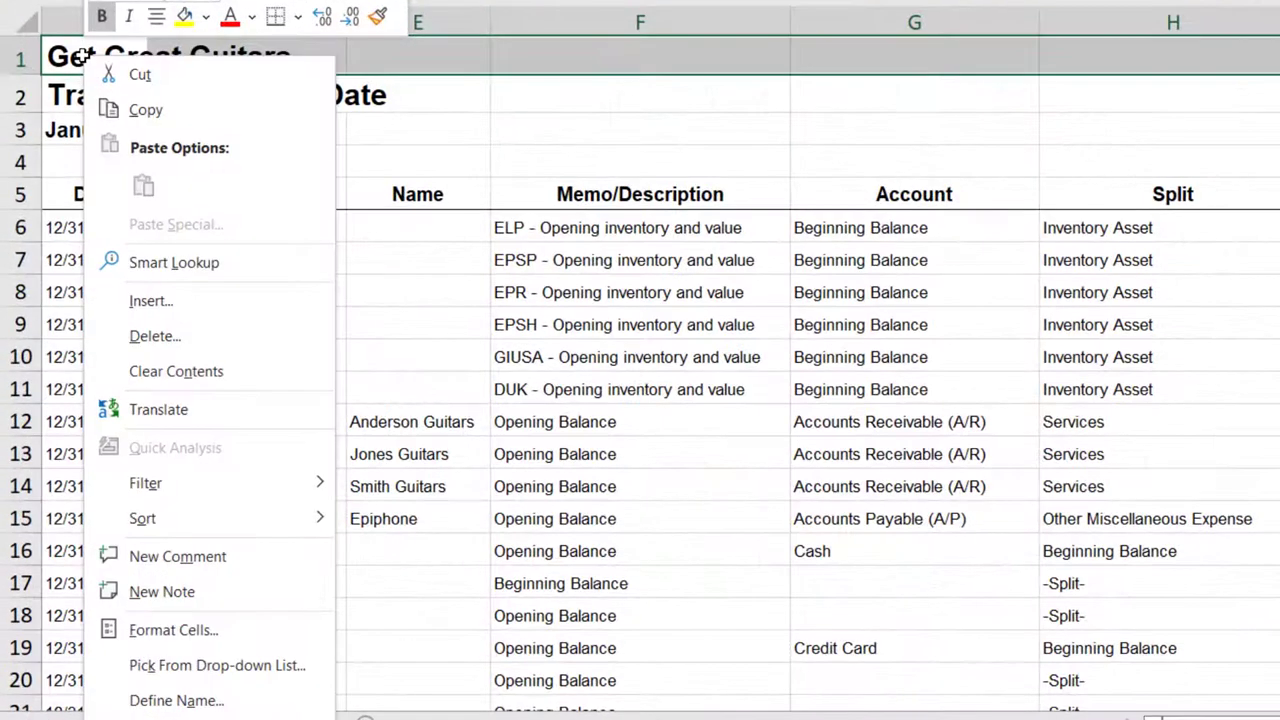
click(193, 632)
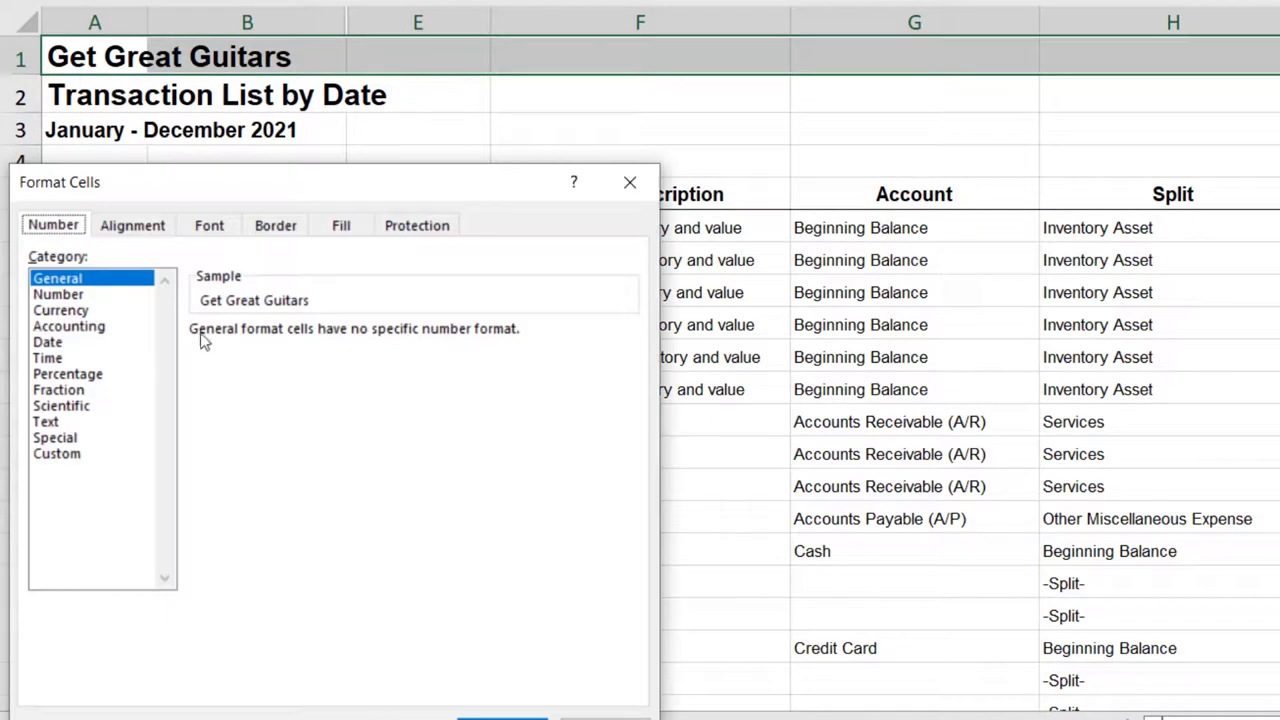
click(137, 226)
click(209, 305)
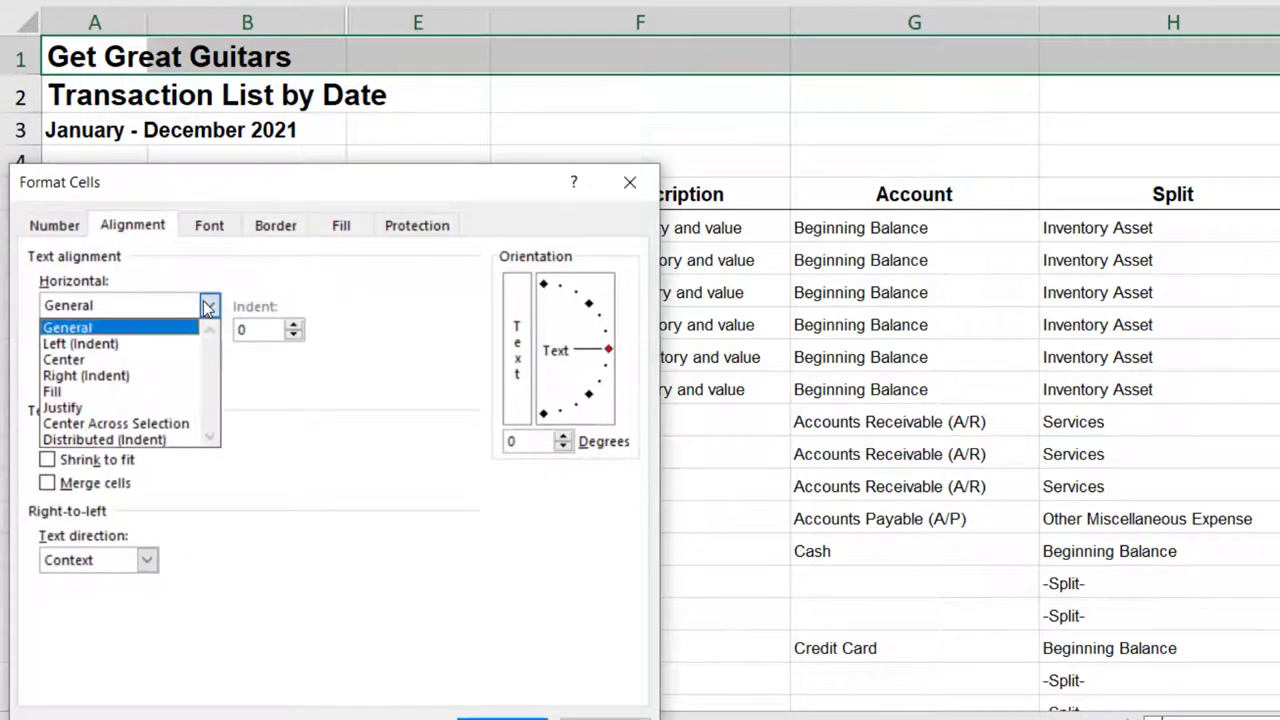
click(171, 423)
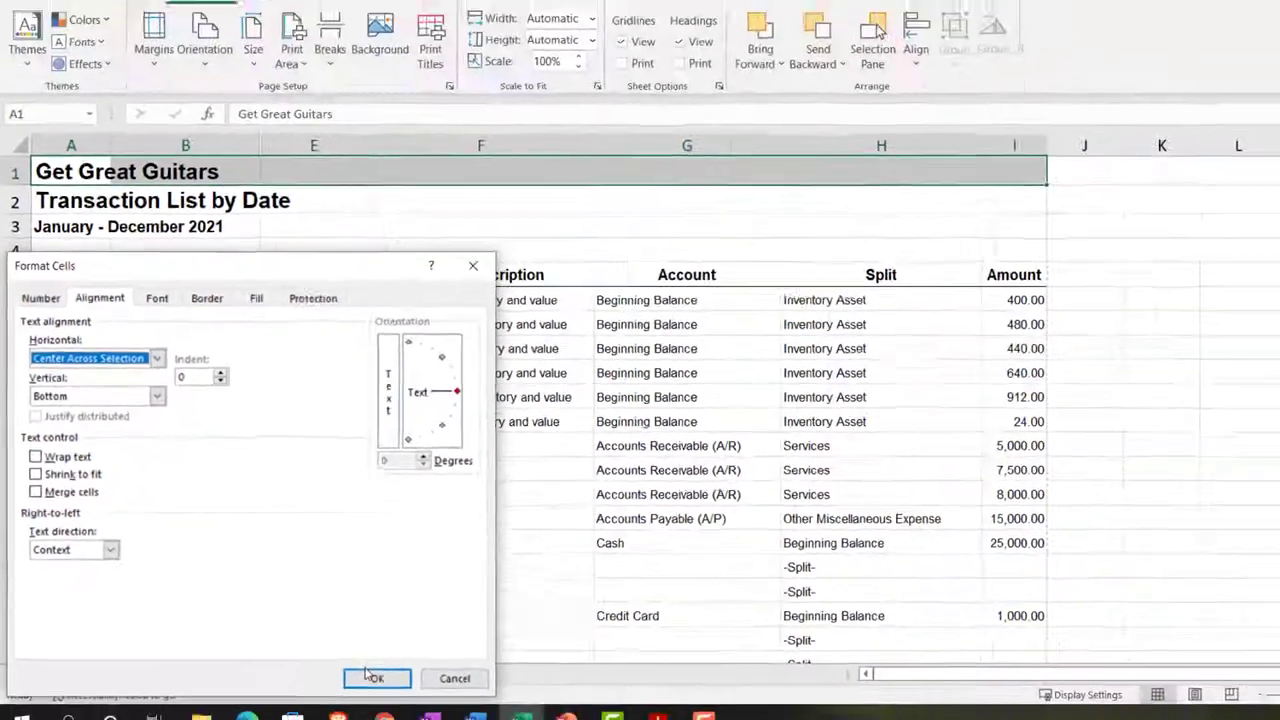
click(372, 677)
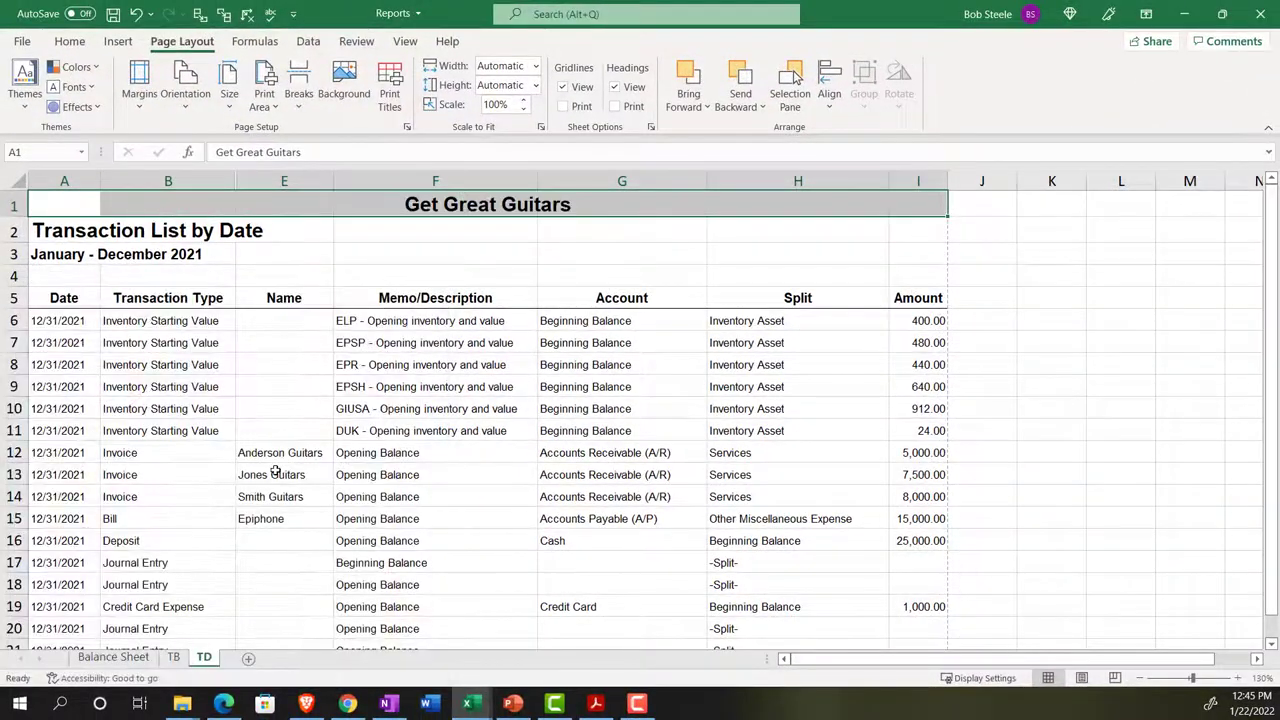
click(275, 471)
Center the Transaction List by Date title over A2:I2 with the Center Across Selection alignment.
drag(75, 228, 918, 225)
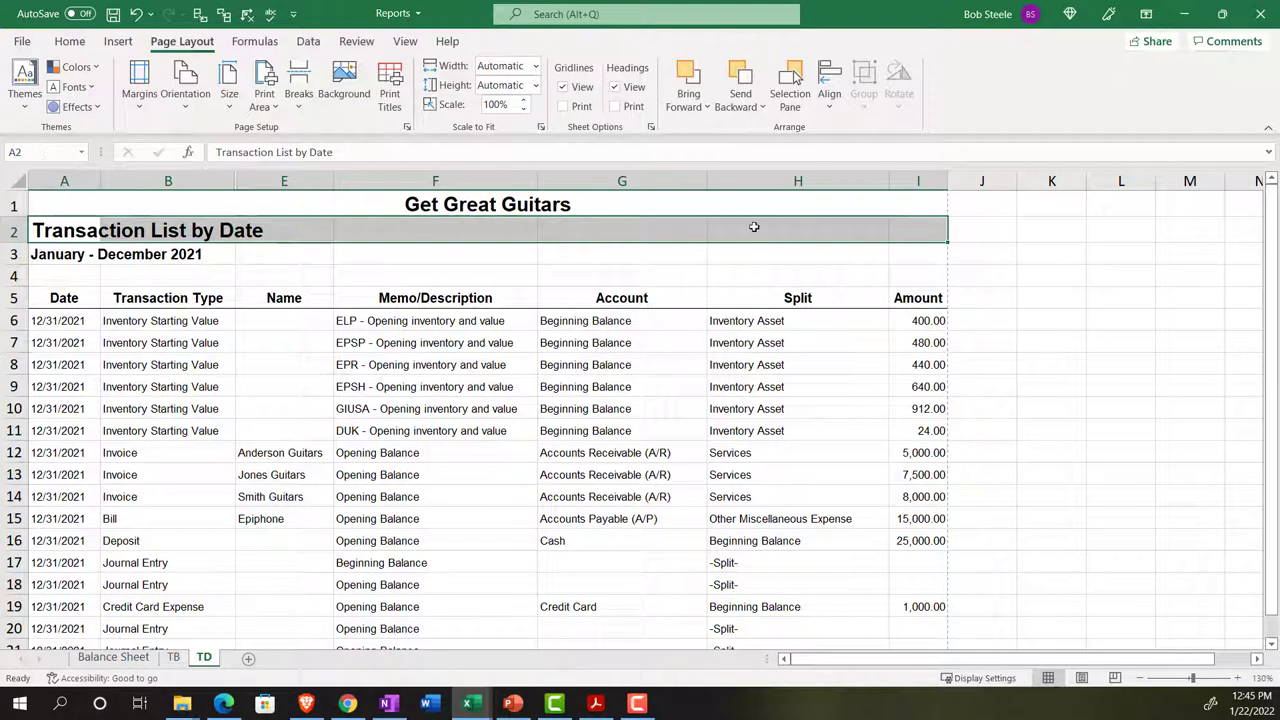
right_click(408, 232)
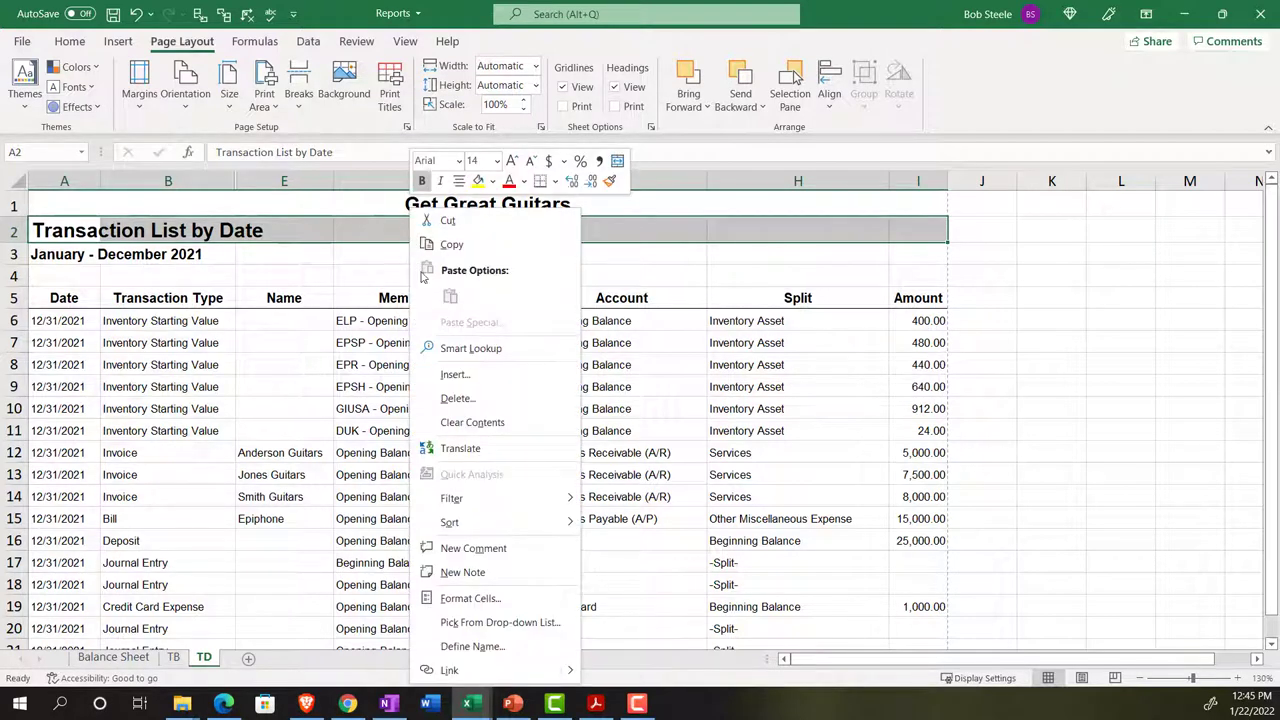
click(486, 598)
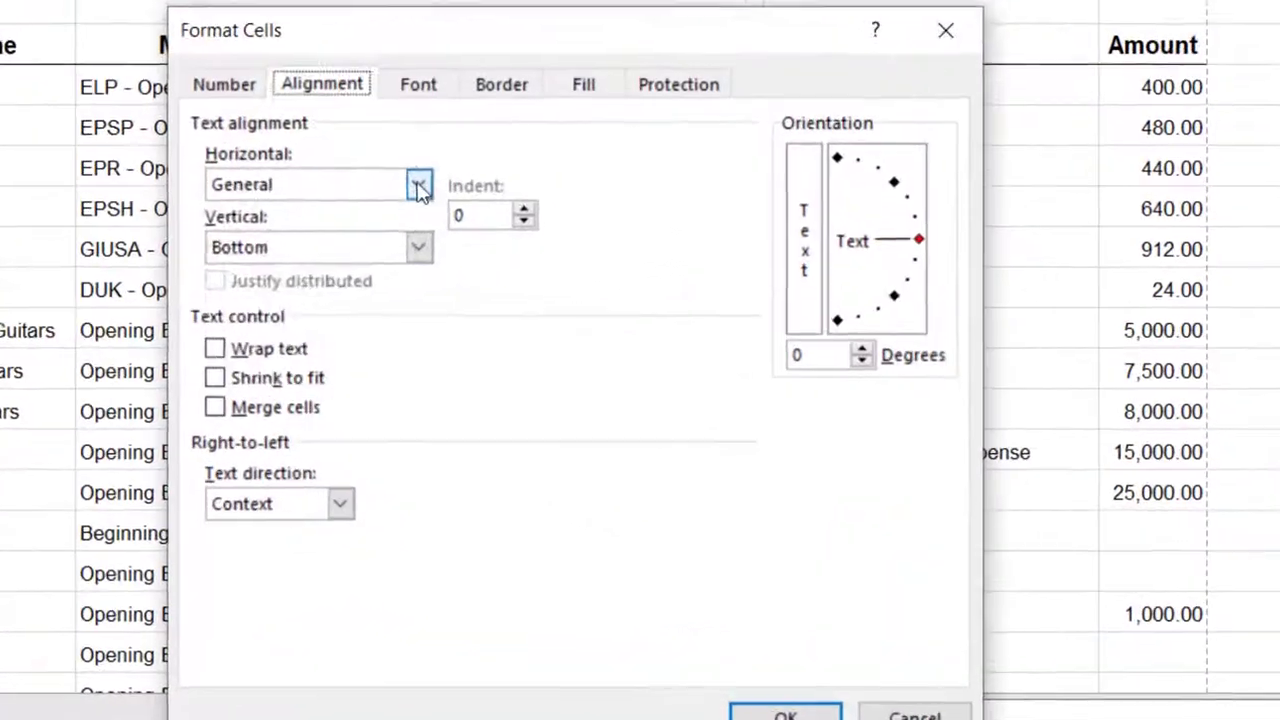
click(419, 188)
click(352, 330)
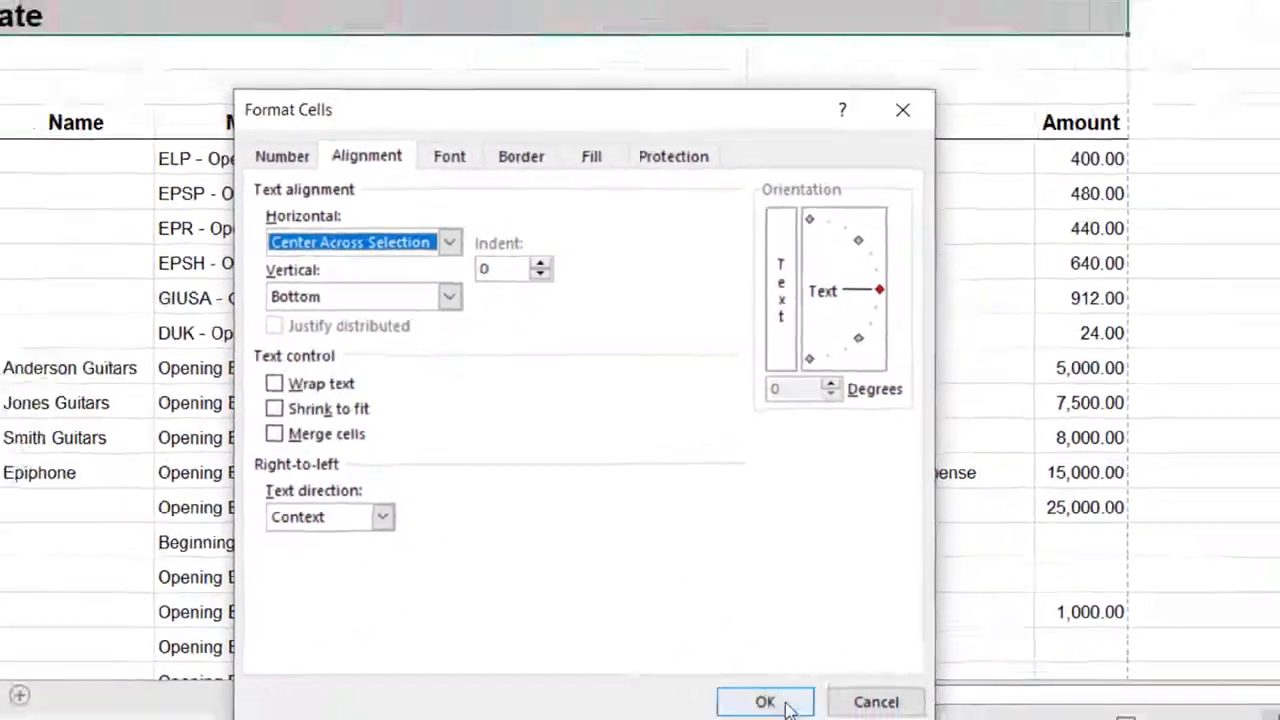
click(786, 706)
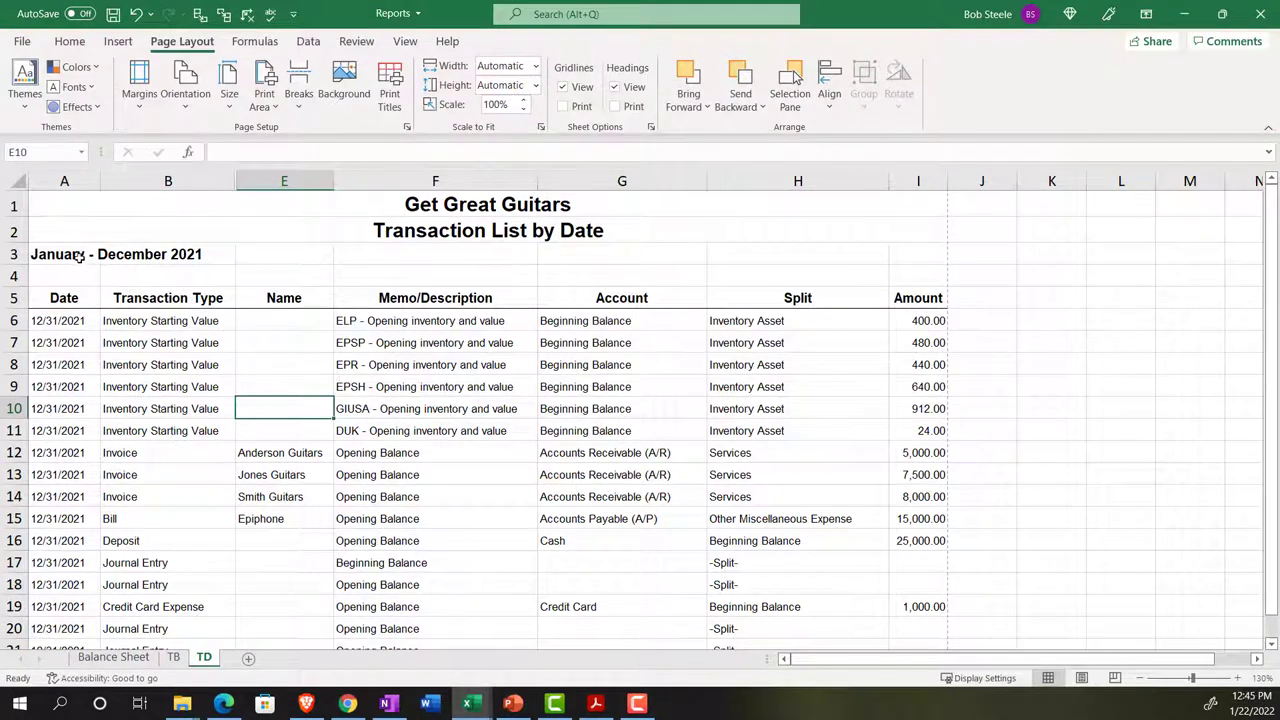
Center the January - December 2021 date line over A3:I3 with the Center Across Selection alignment and save the workbook.
drag(78, 256, 903, 263)
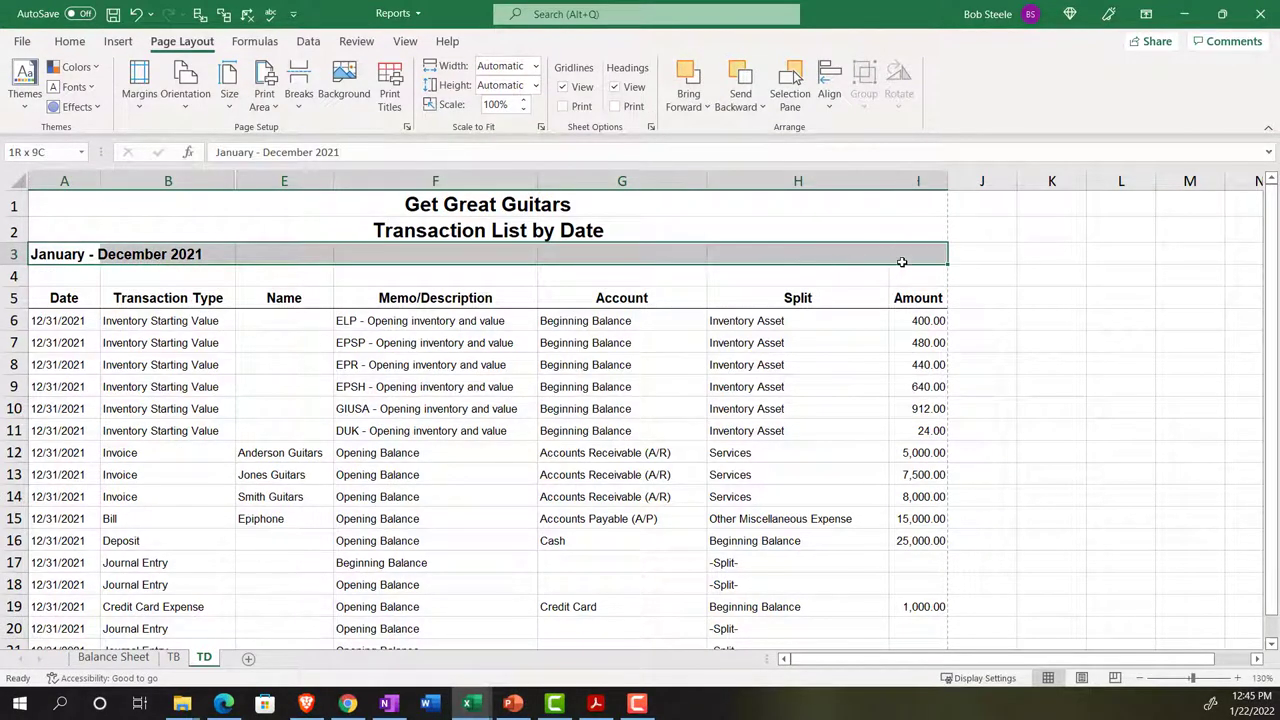
right_click(436, 257)
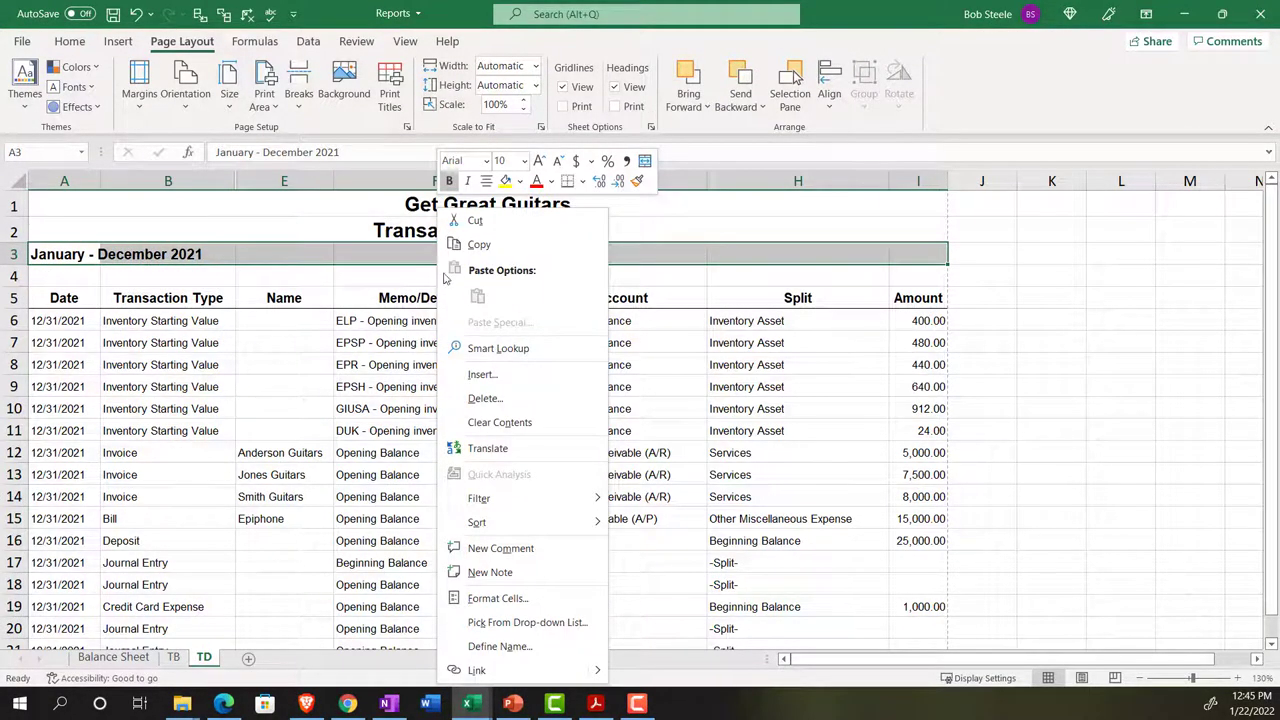
click(492, 597)
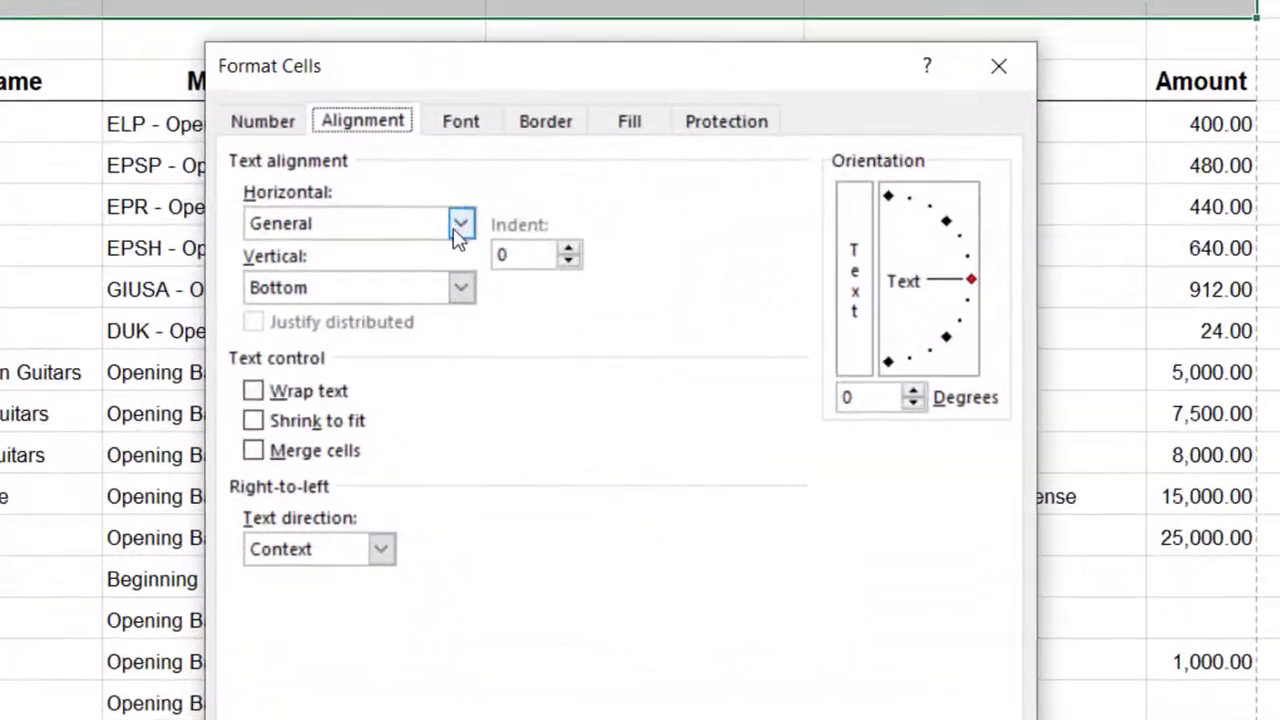
click(460, 223)
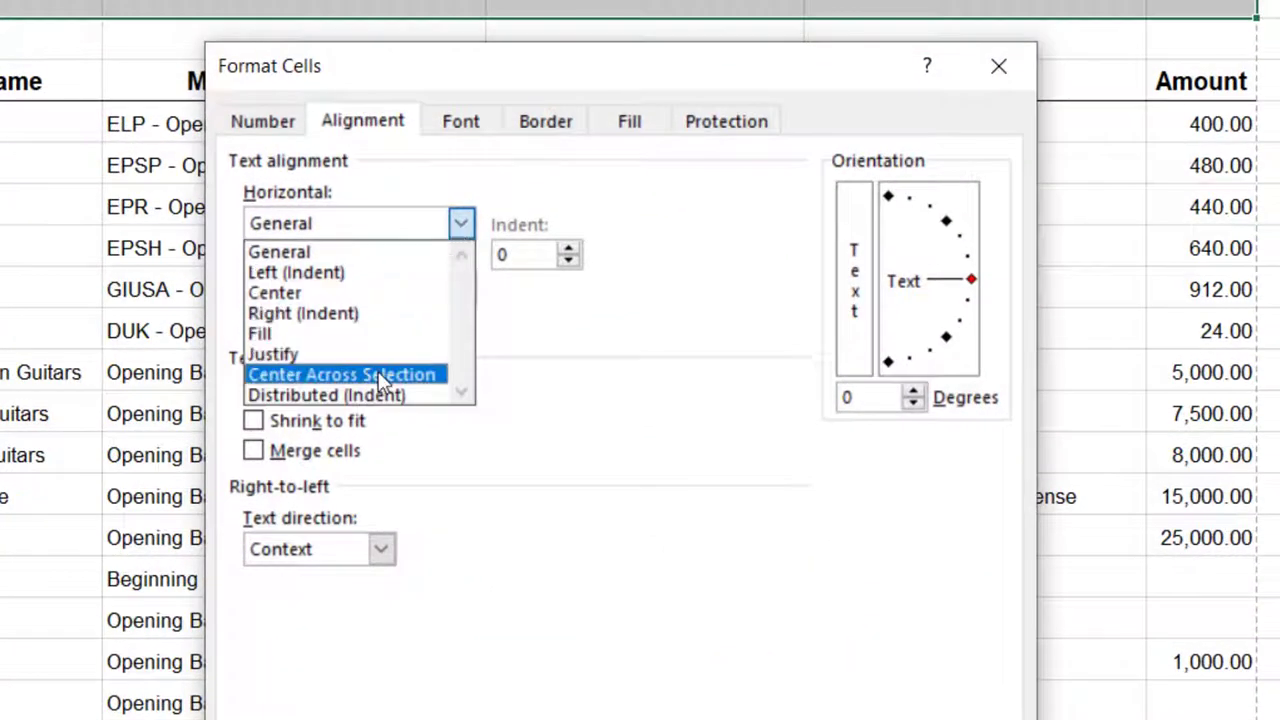
click(421, 372)
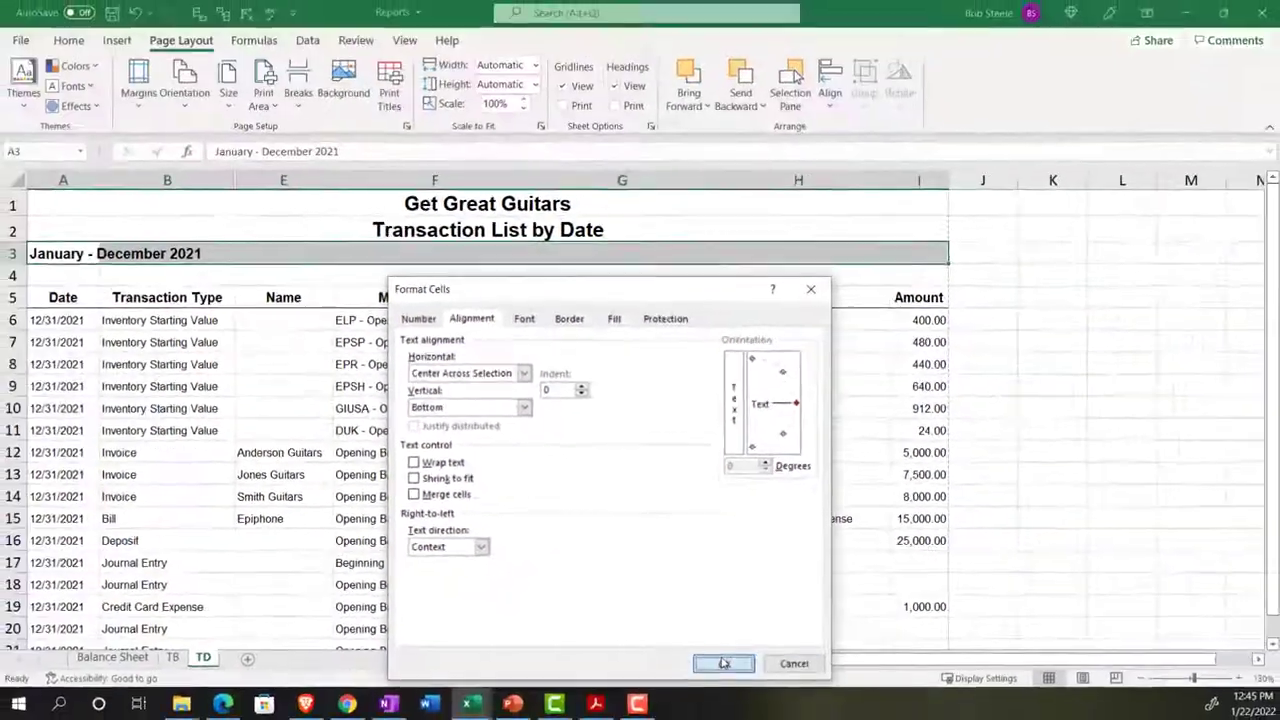
click(722, 662)
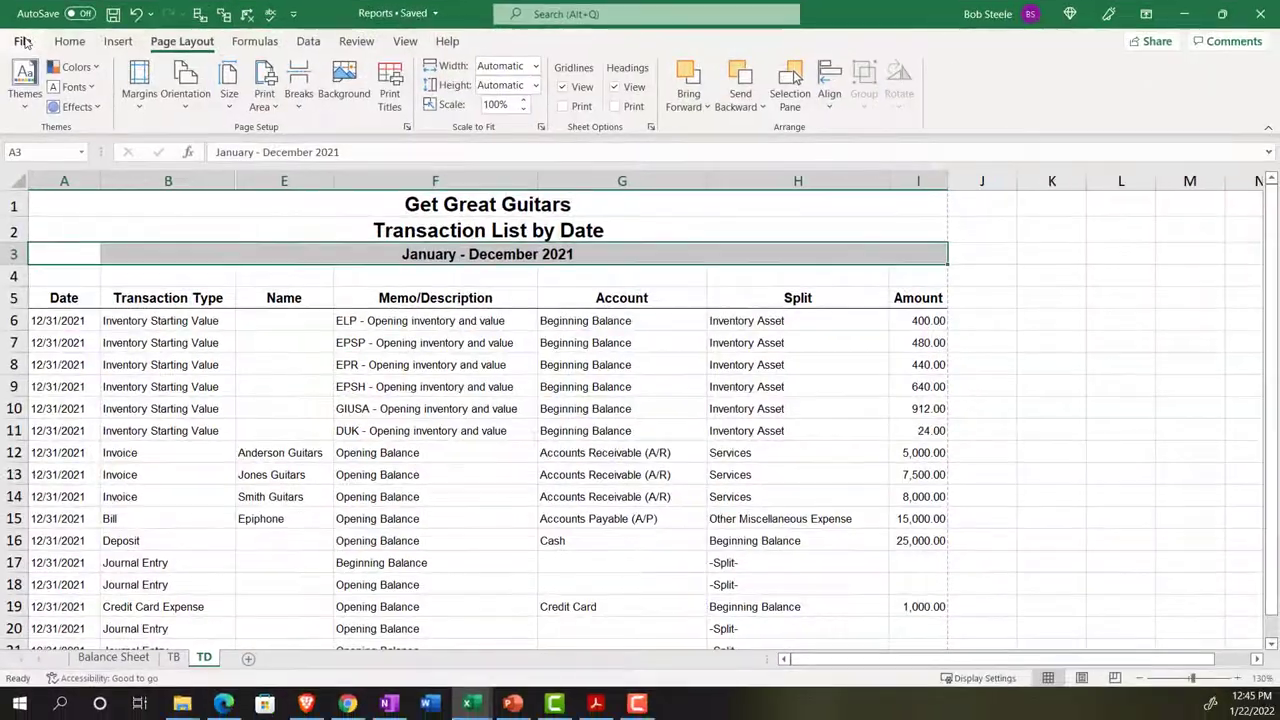
Set printing to the entire workbook, preview the Balance Sheet, Trial Balance and Transaction List pages, and print to CutePDF Writer.
click(22, 41)
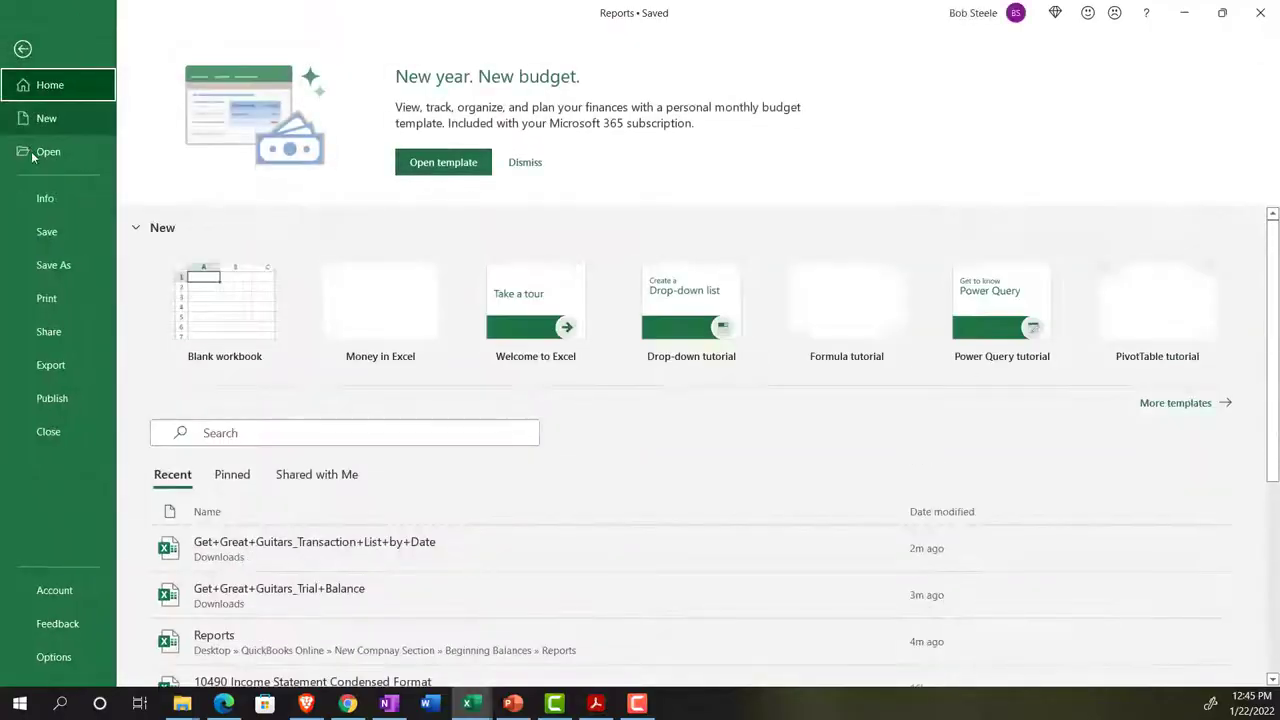
click(47, 299)
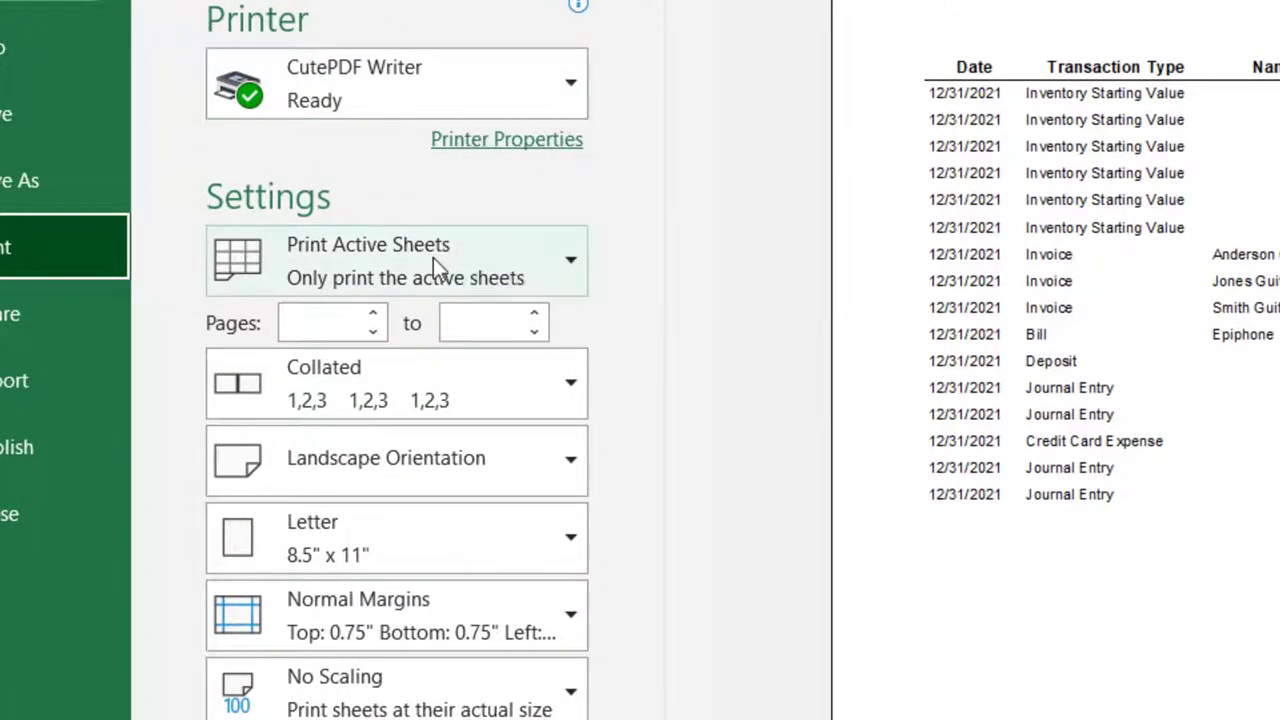
click(506, 261)
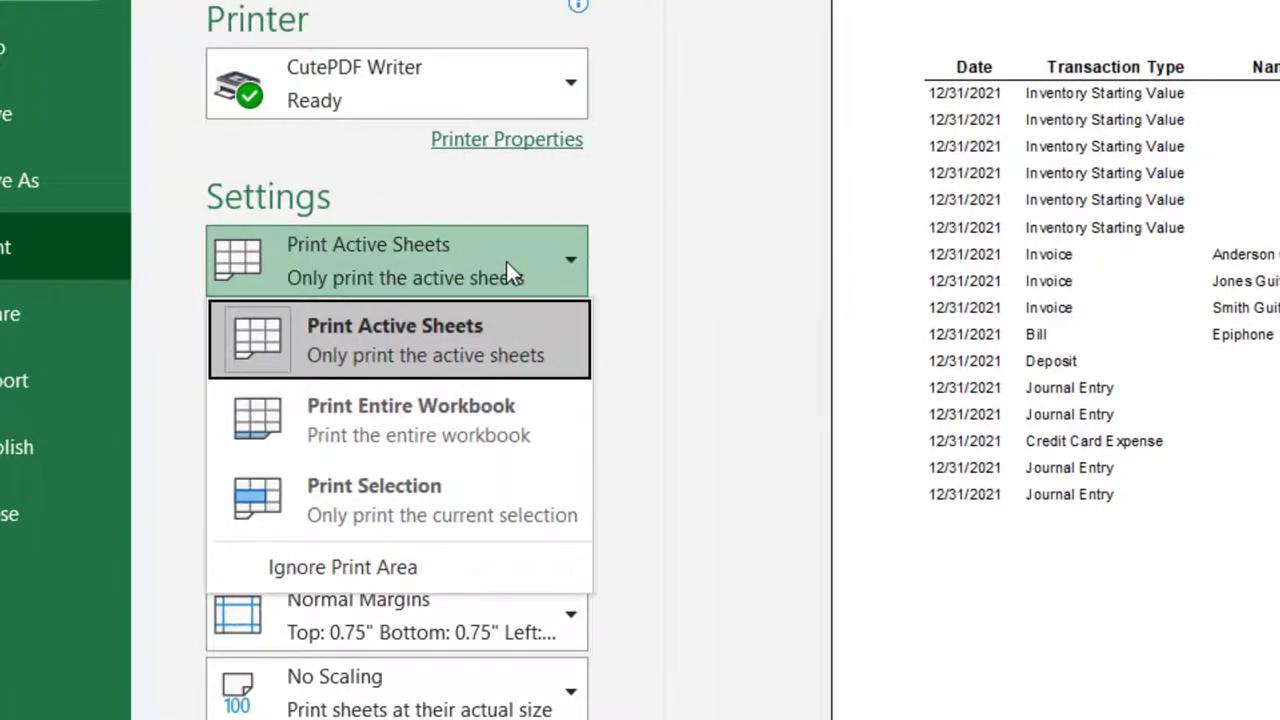
click(480, 406)
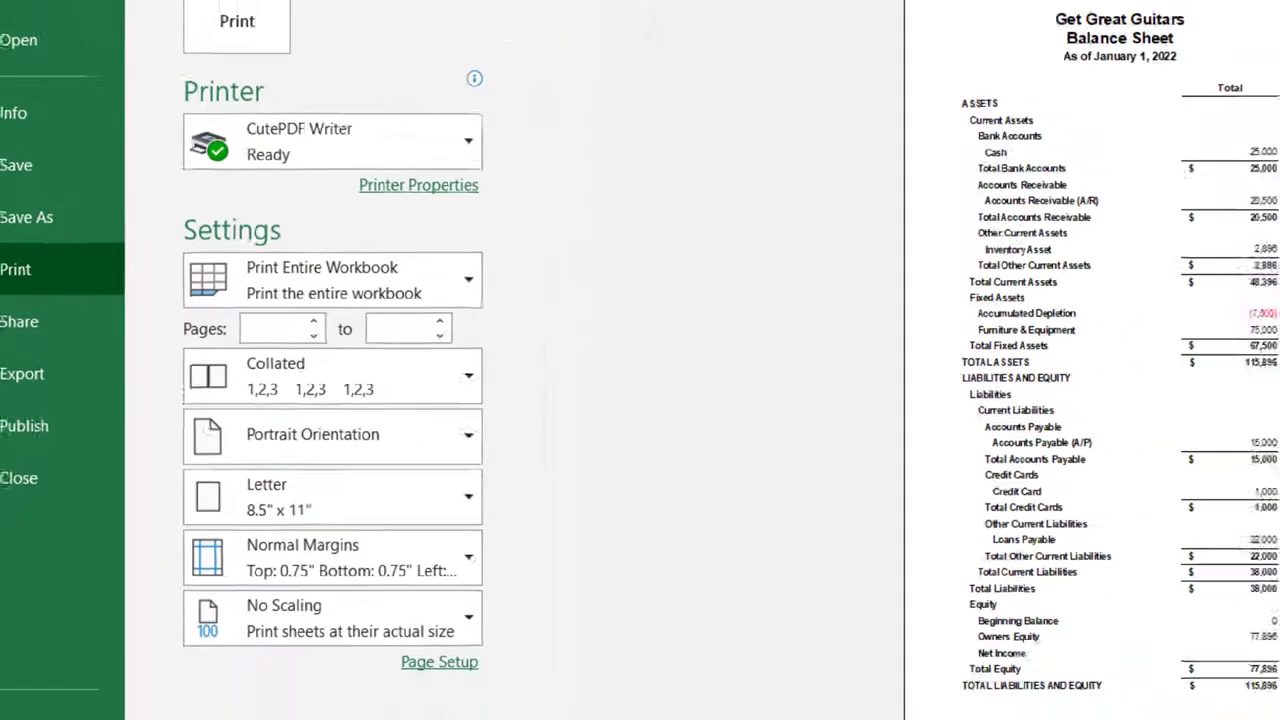
click(484, 674)
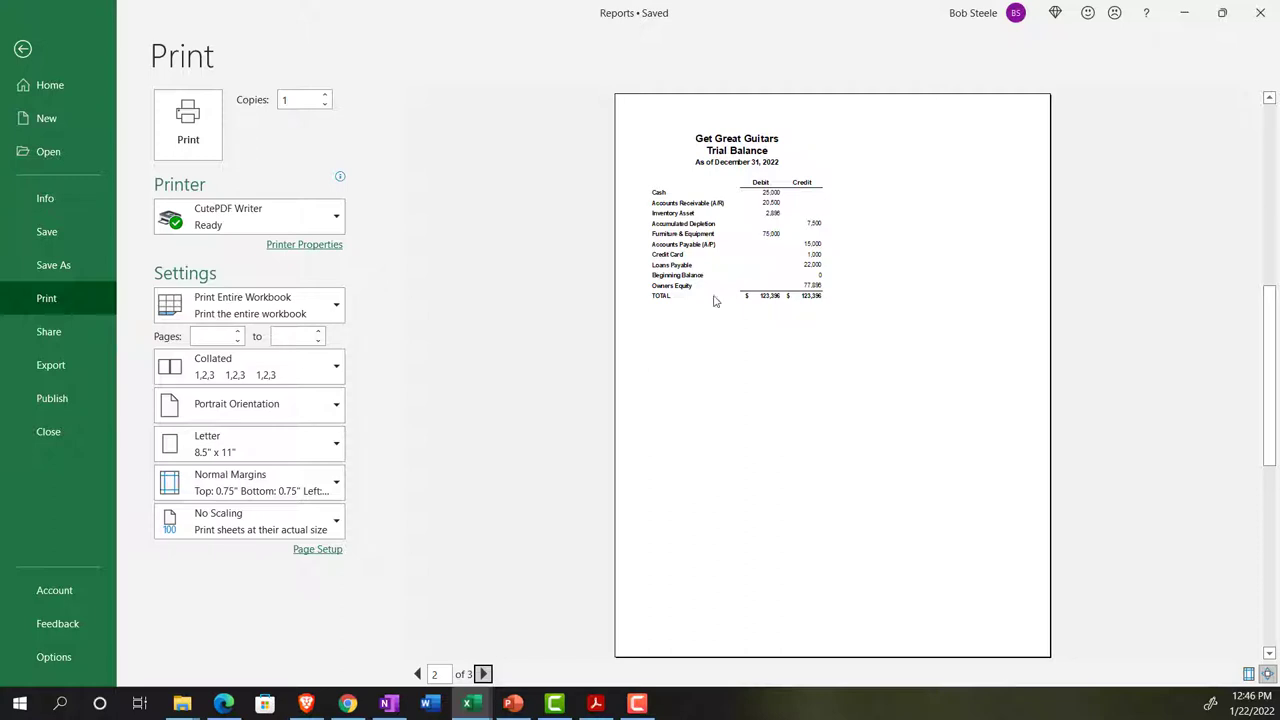
click(485, 674)
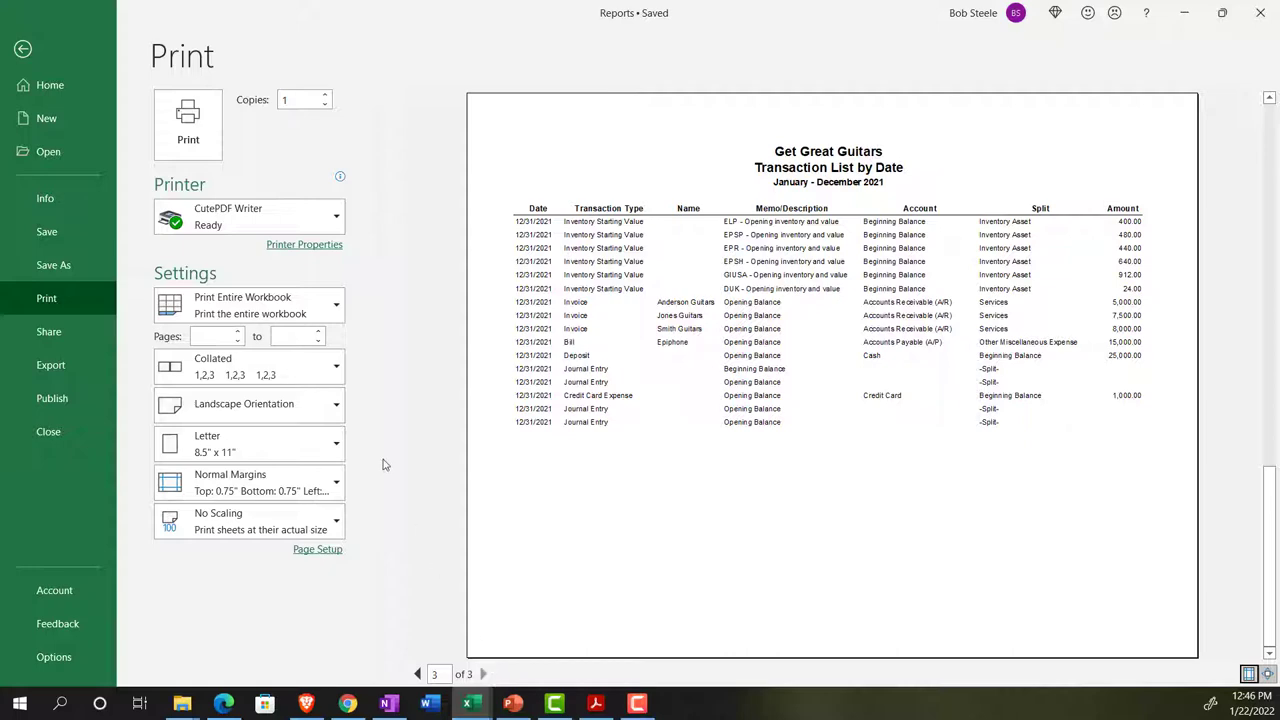
click(188, 130)
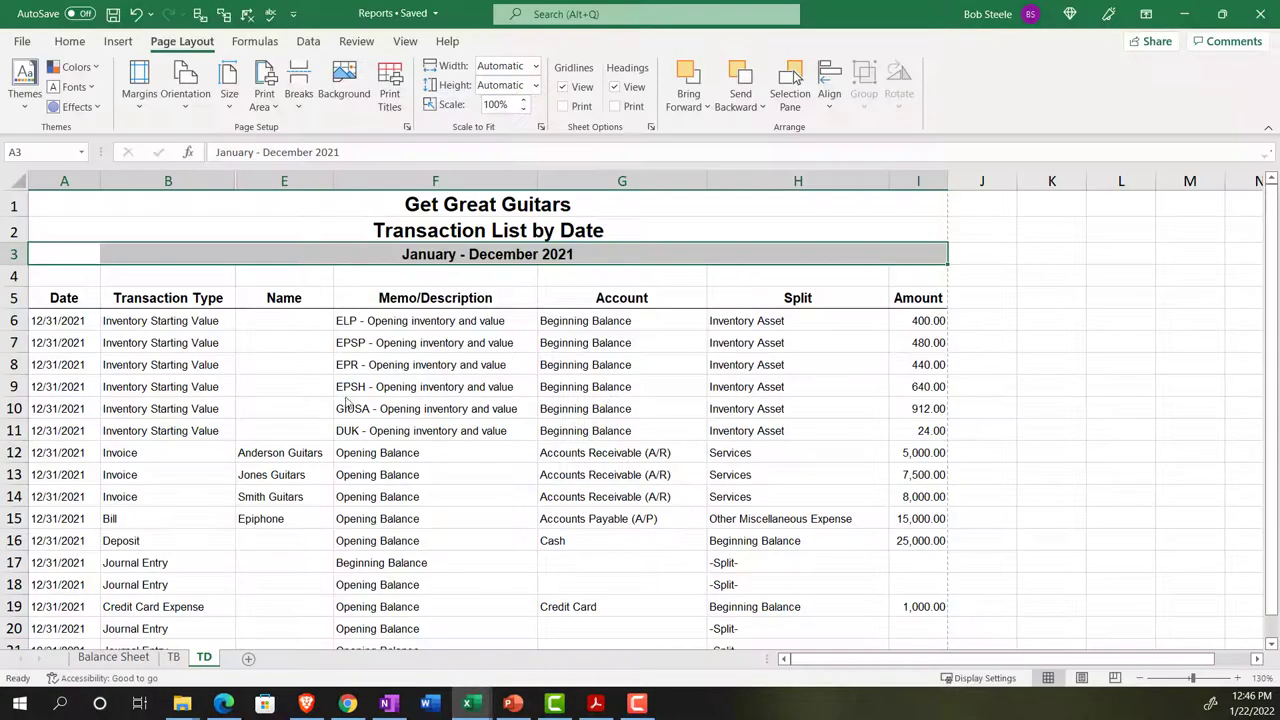
Check the Amount cells of the journal entry rows and save the CutePDF output as a PDF document named Reports.
scroll(812, 500, down, 1)
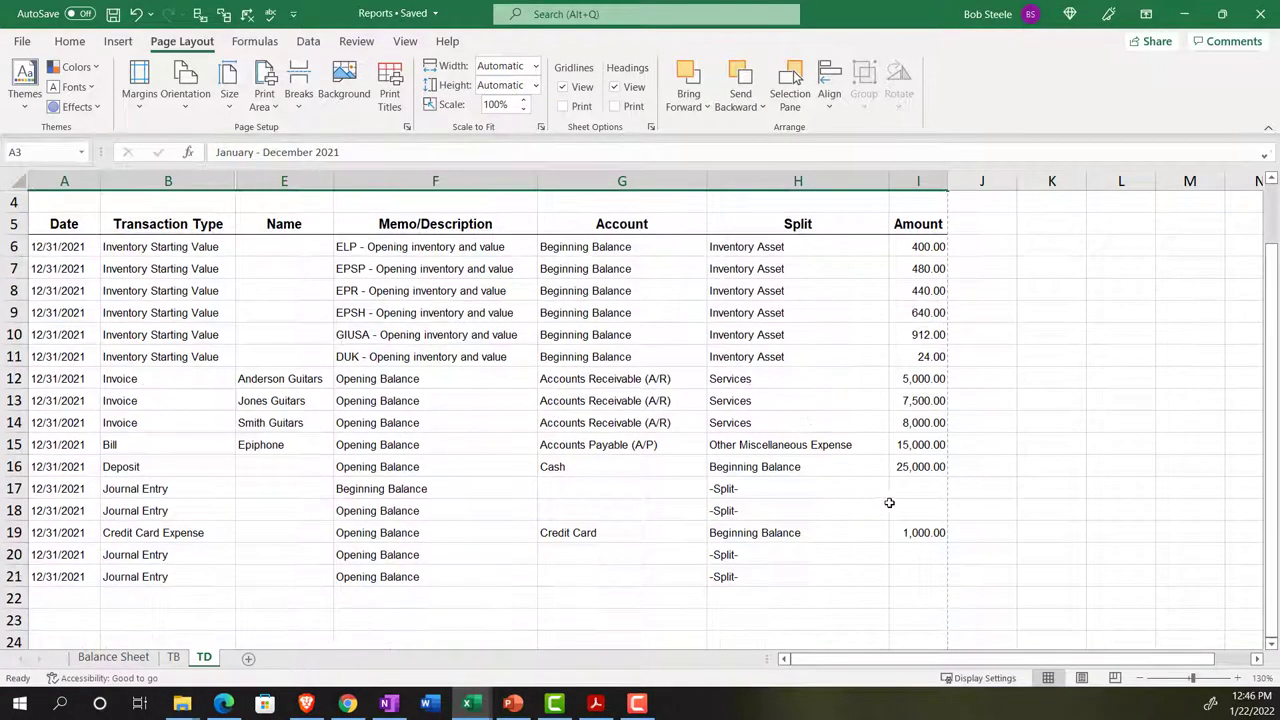
click(897, 495)
click(903, 508)
click(903, 551)
click(908, 566)
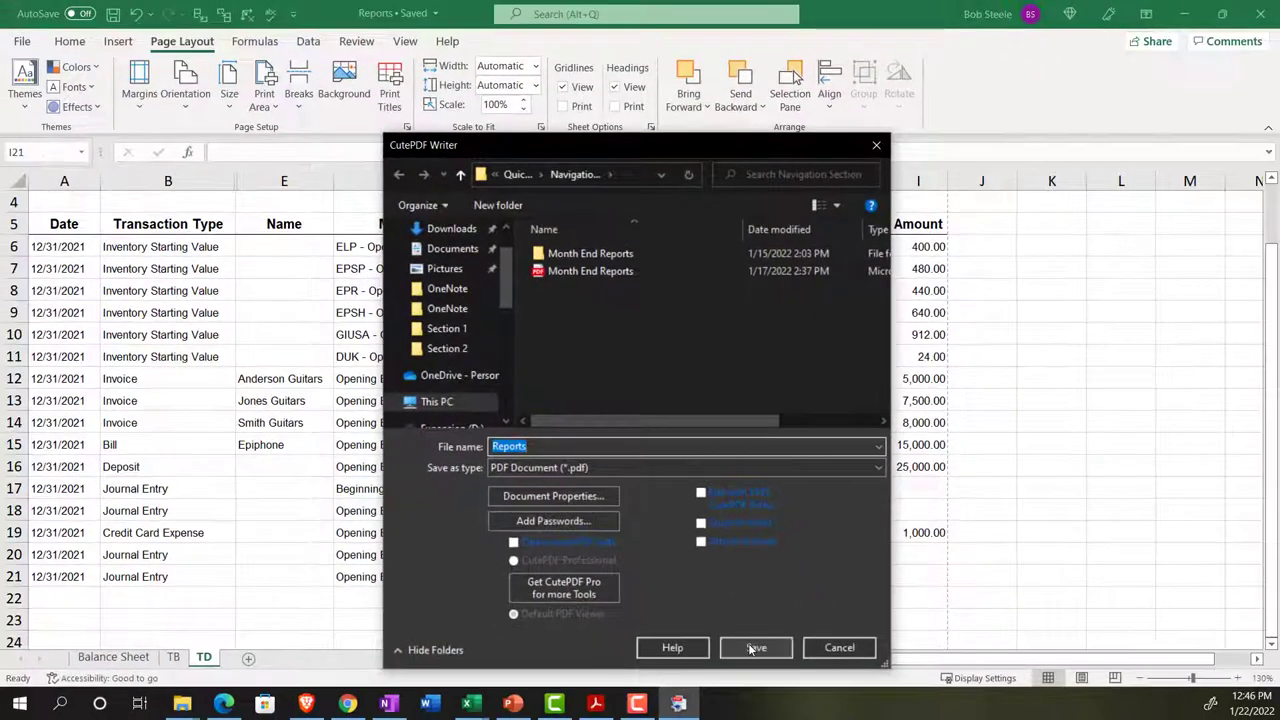
click(750, 655)
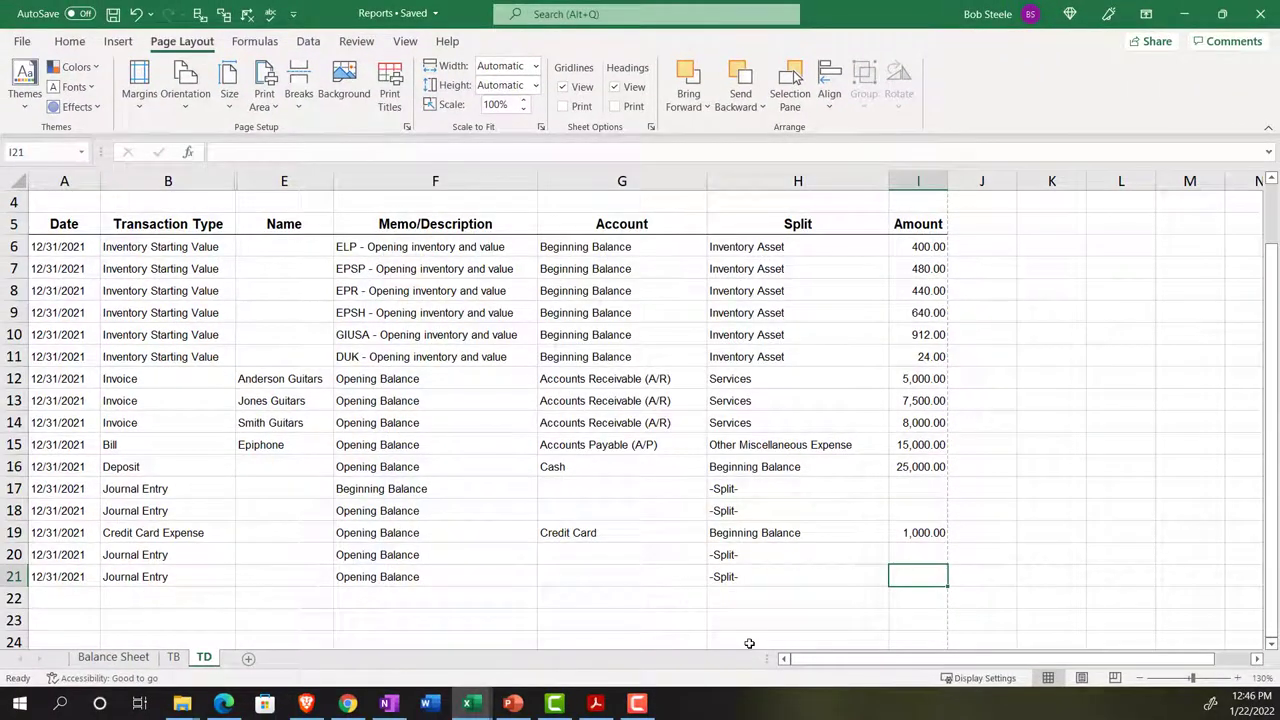
Switch to the Reports folder in File Explorer, open the Reports PDF with Adobe Acrobat DC, and collapse the tools pane.
mouse_move(182, 703)
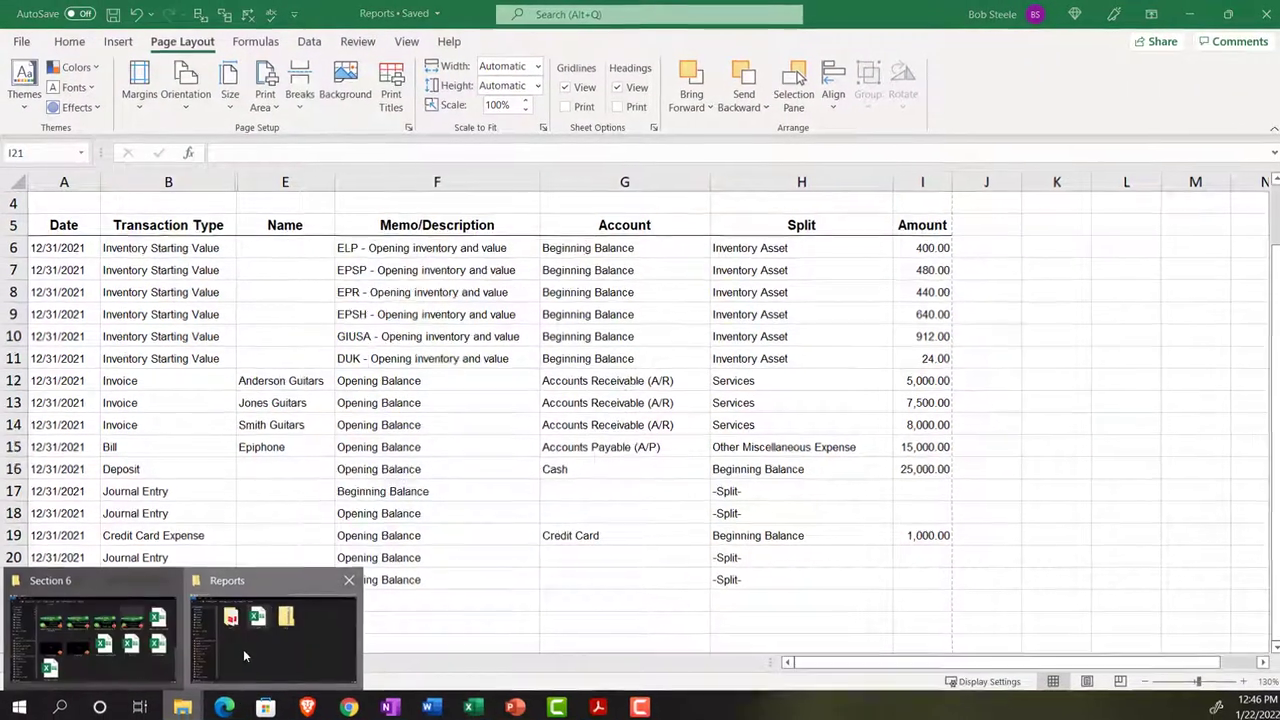
click(243, 649)
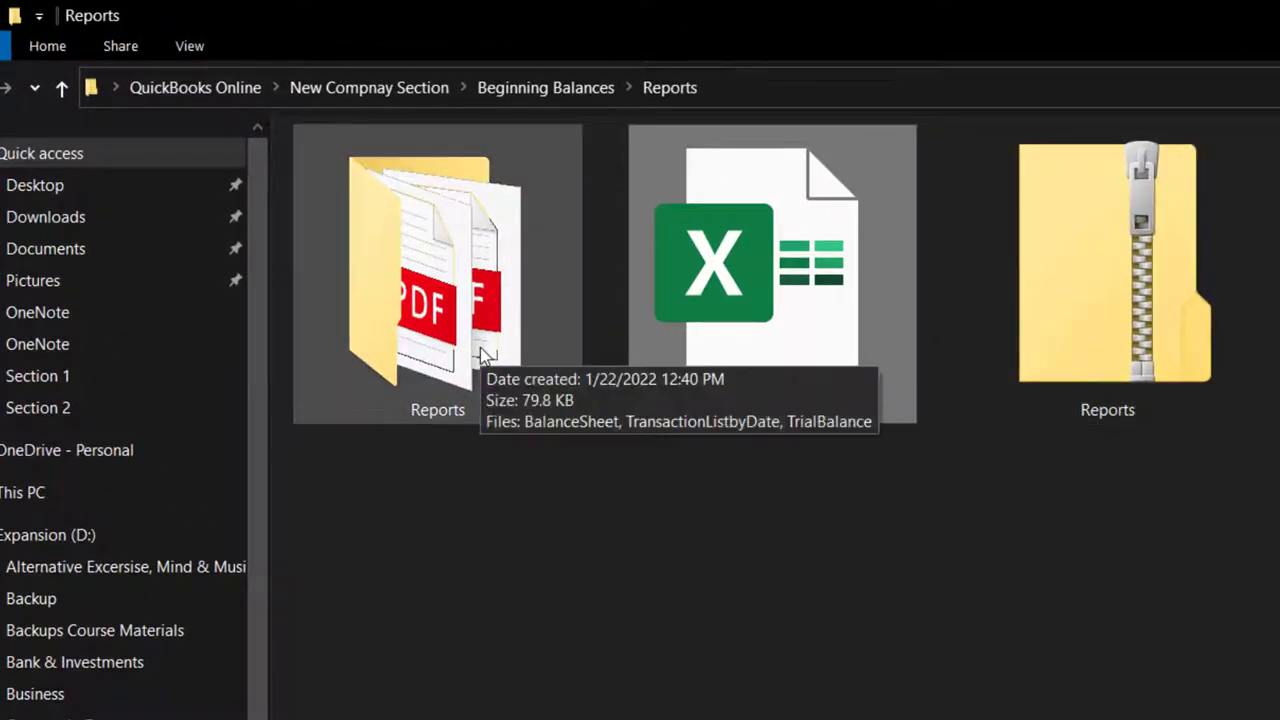
mouse_move(742, 330)
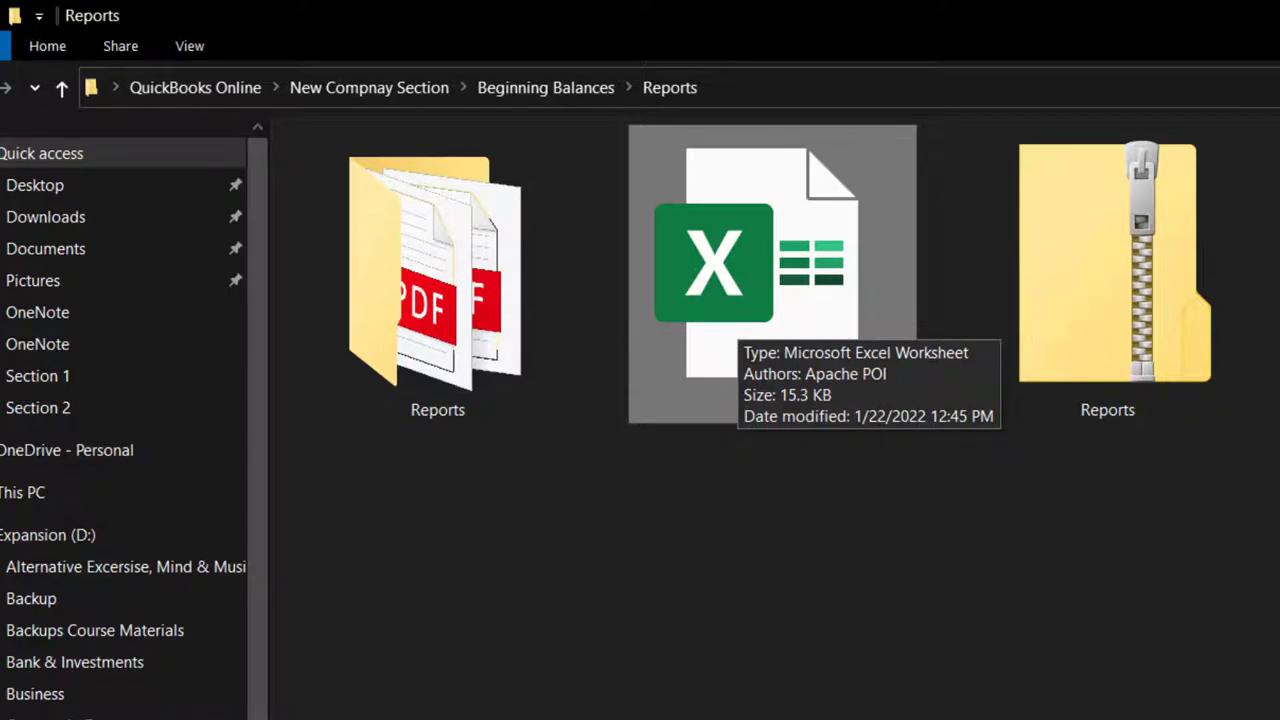
mouse_move(595, 703)
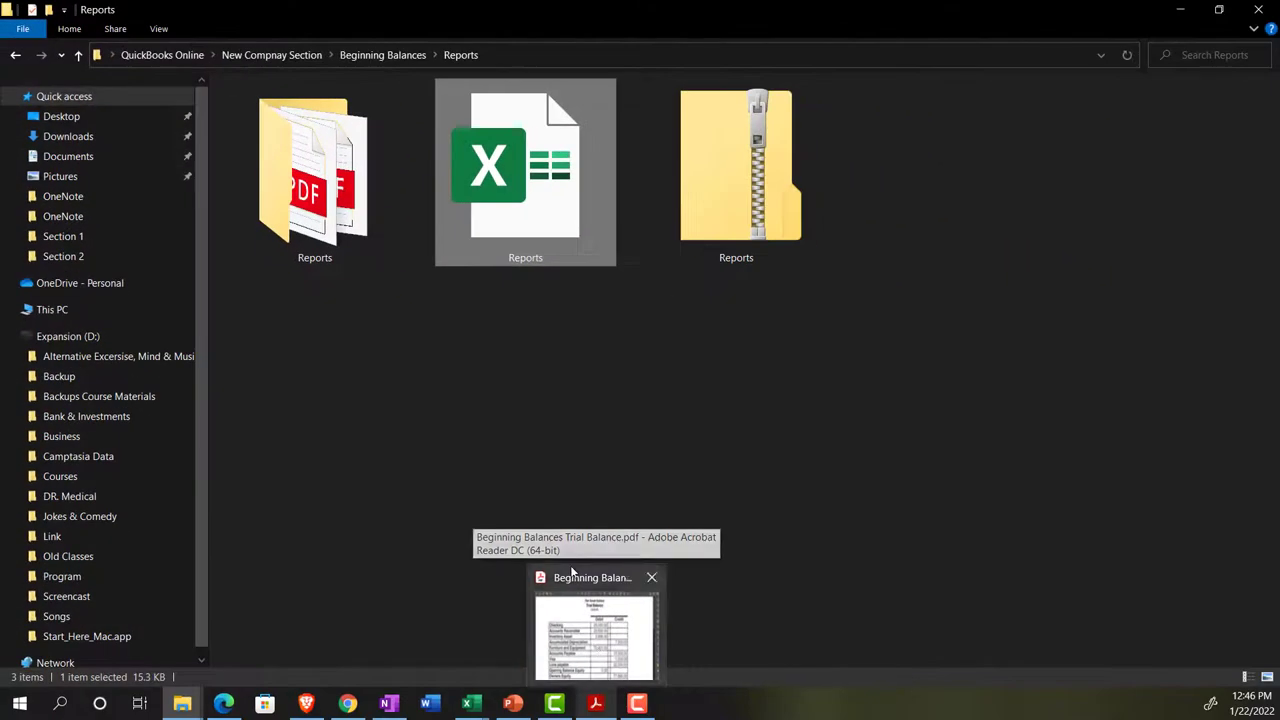
click(471, 703)
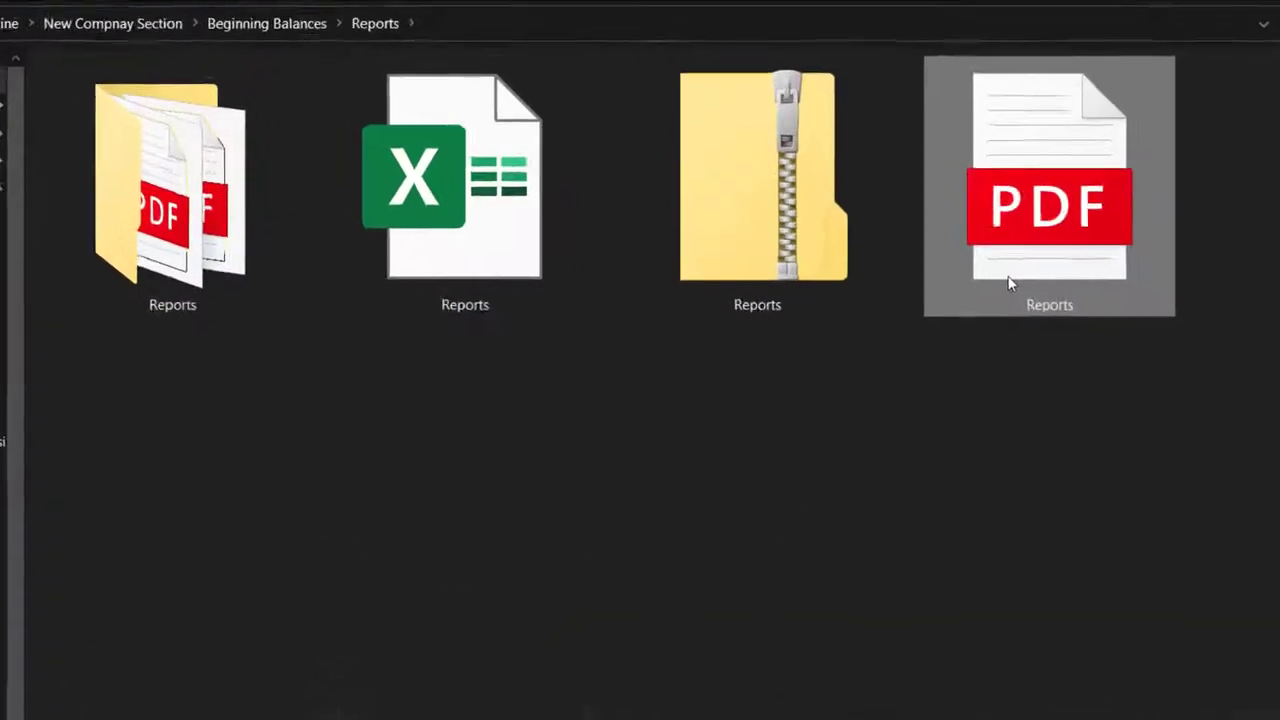
right_click(1051, 287)
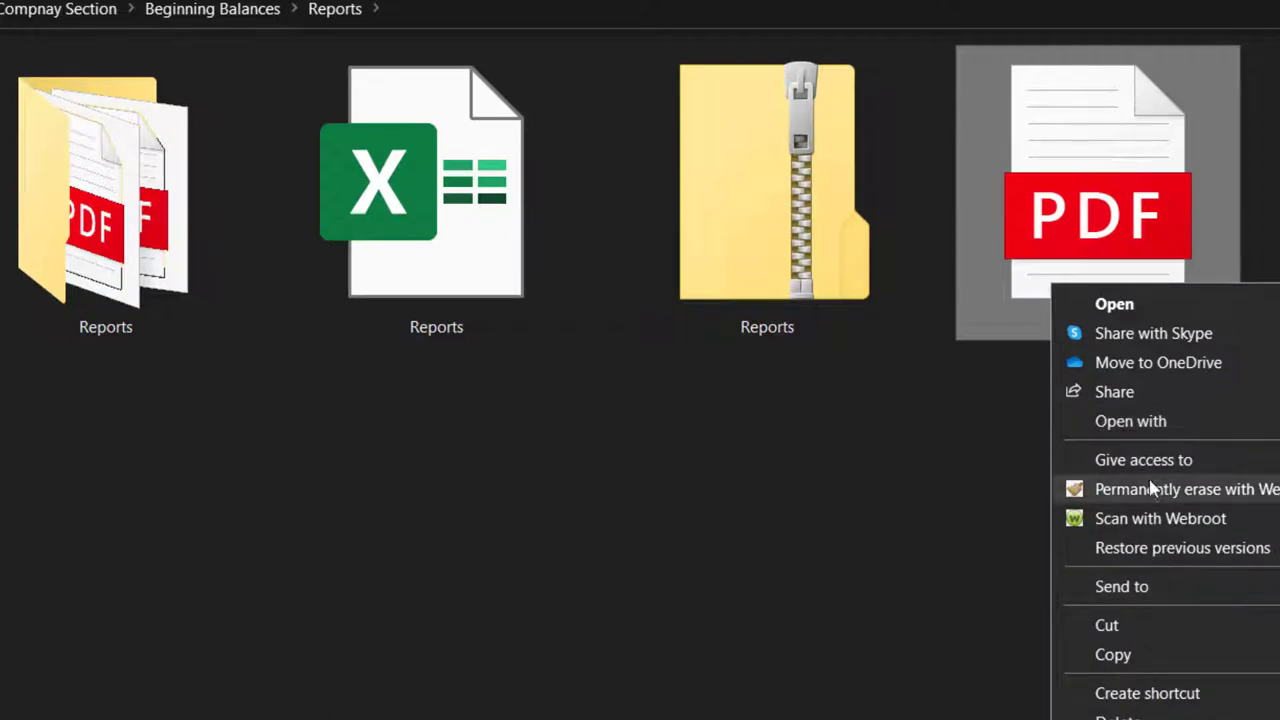
mouse_move(1151, 430)
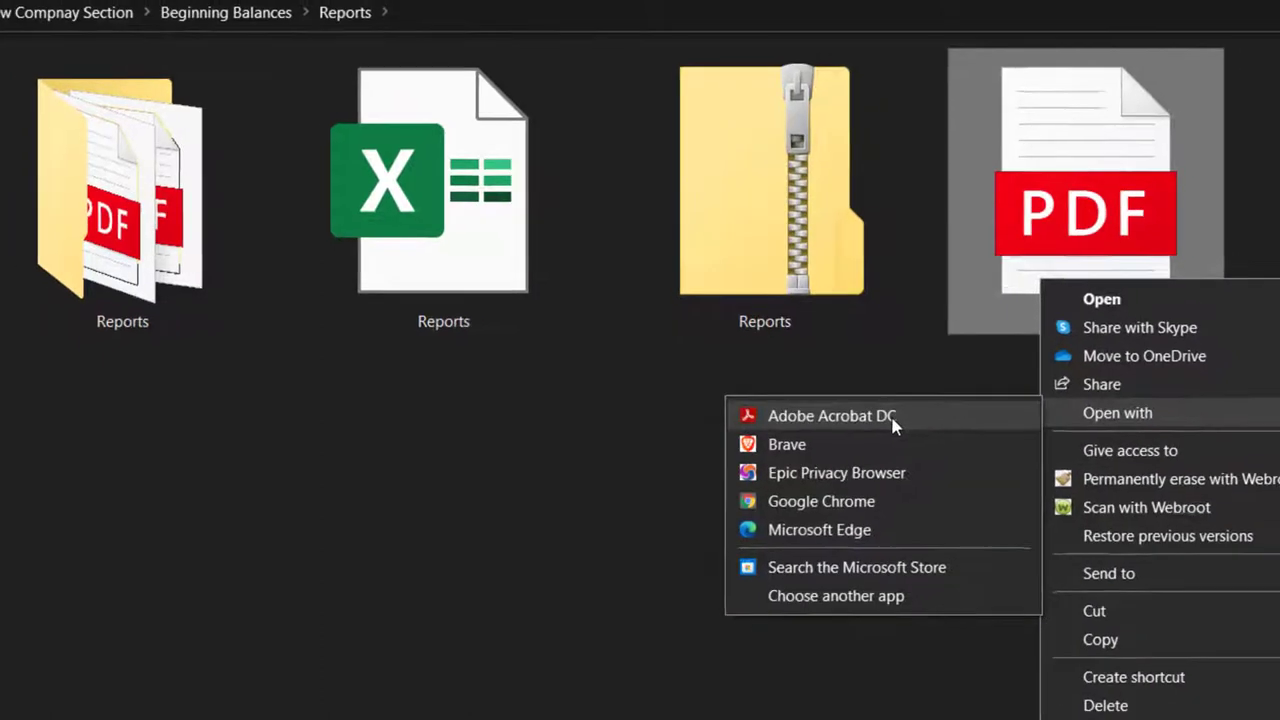
click(893, 425)
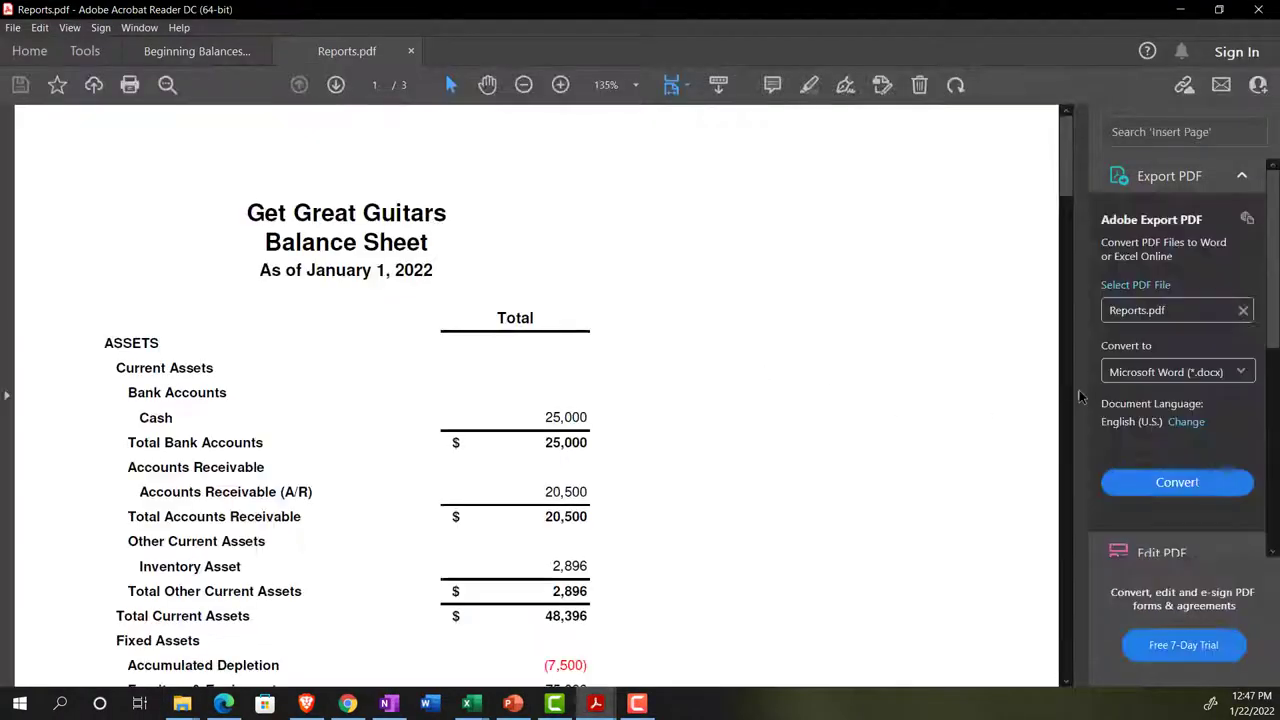
click(1080, 396)
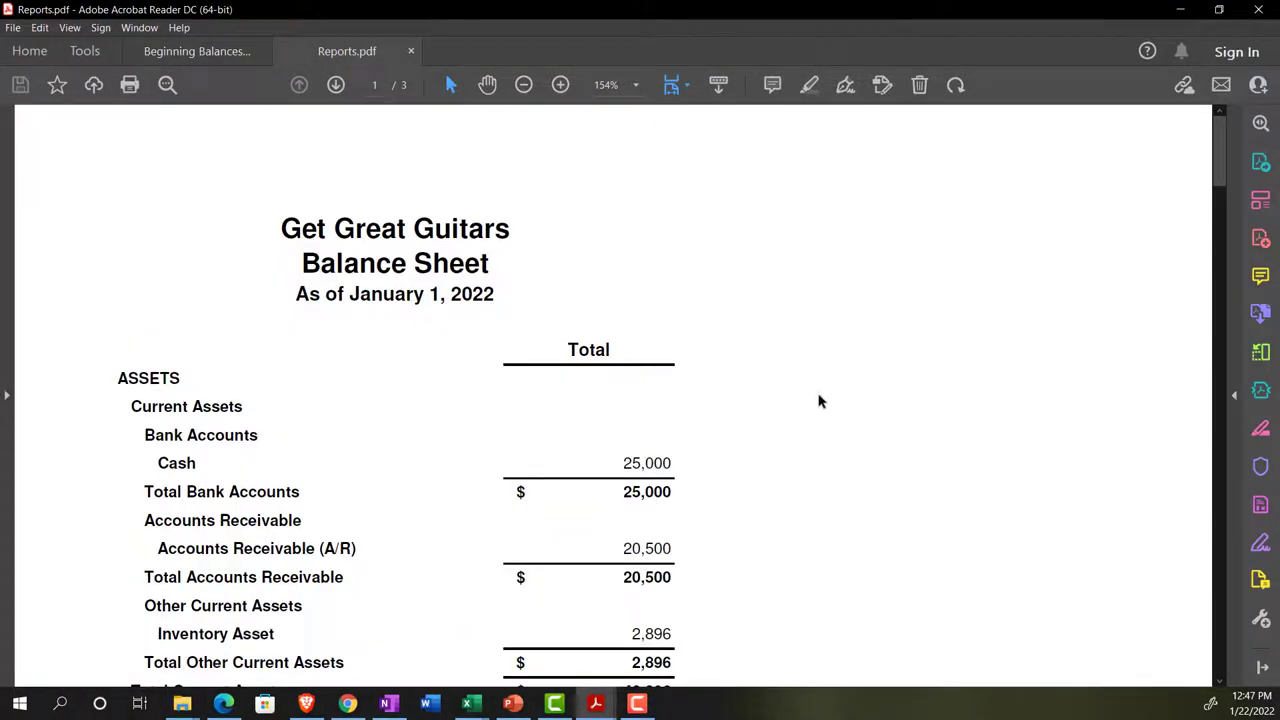
Review the Balance Sheet, Trial Balance and Transaction List by Date pages of Reports.pdf.
scroll(818, 401, down, 1)
scroll(818, 401, down, 4)
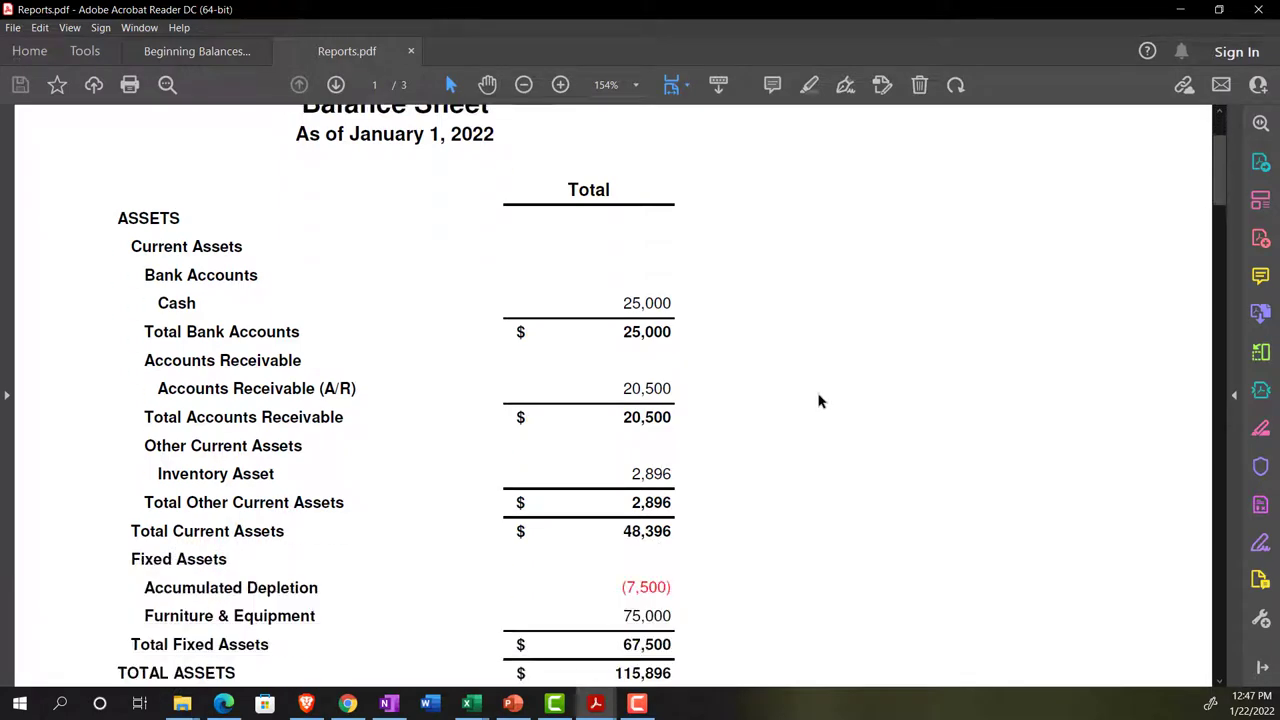
scroll(818, 401, down, 10)
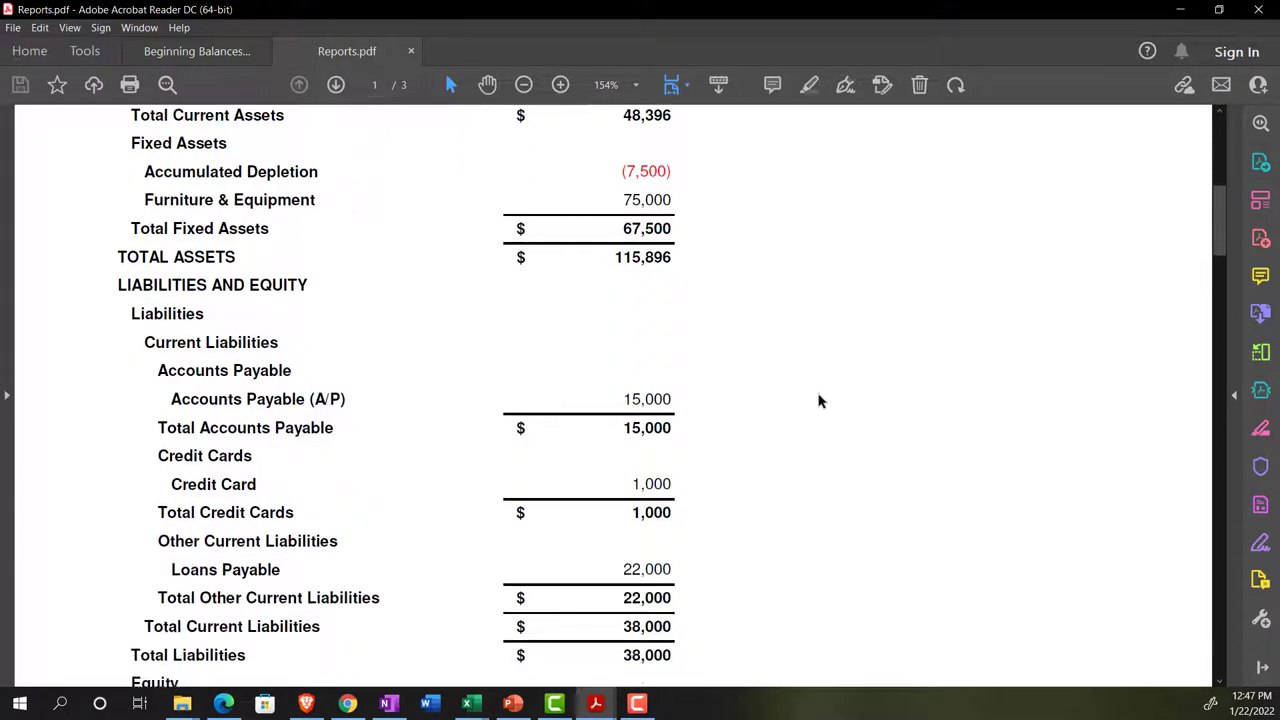
scroll(818, 394, down, 18)
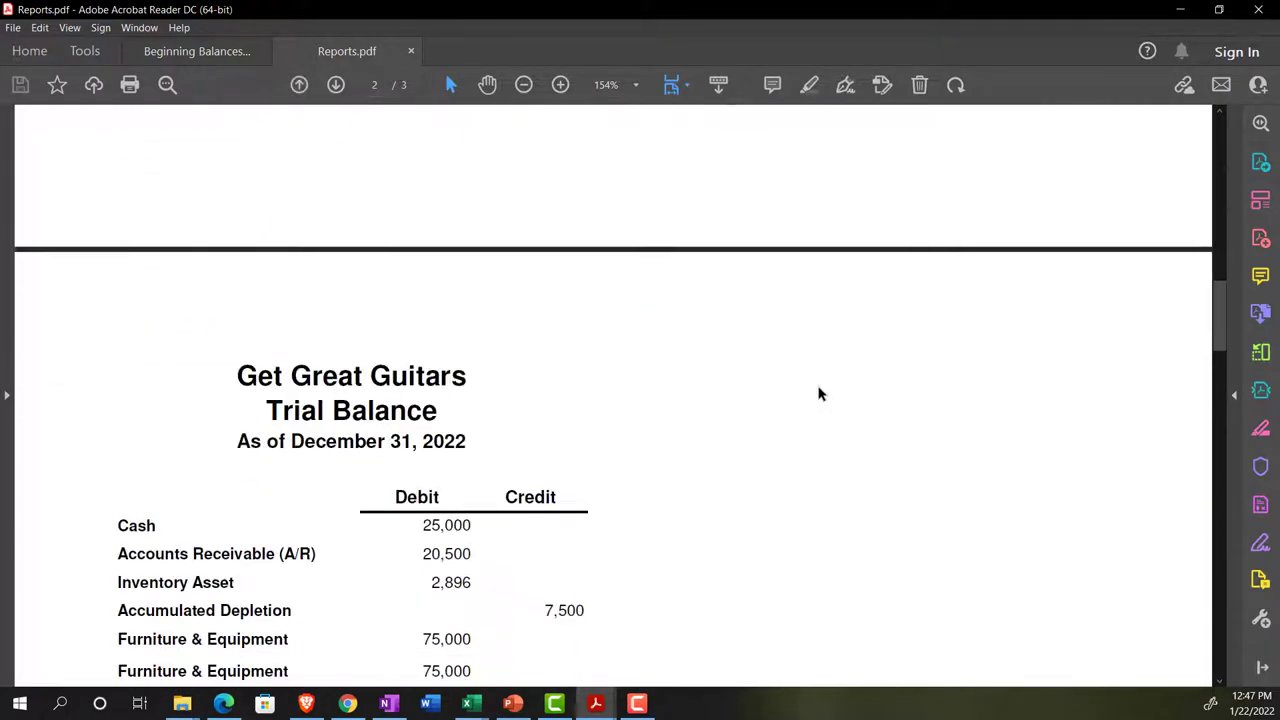
scroll(818, 394, down, 12)
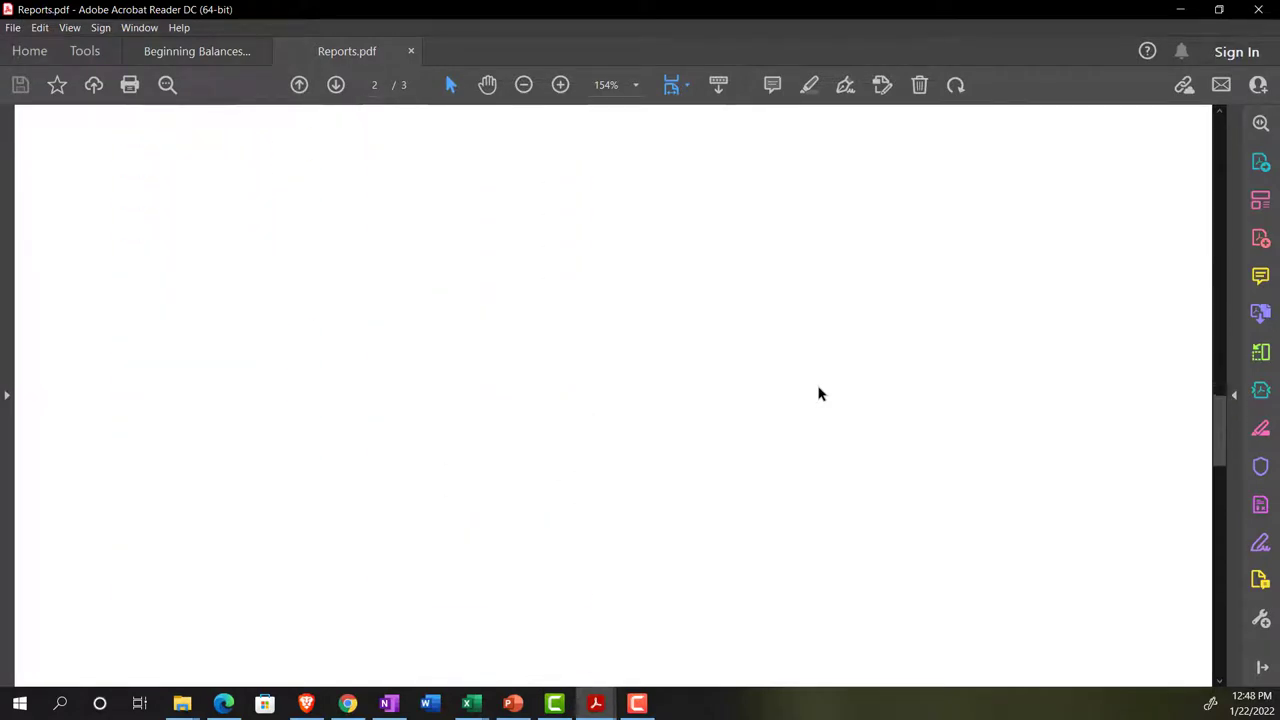
scroll(818, 394, down, 2)
scroll(818, 394, down, 11)
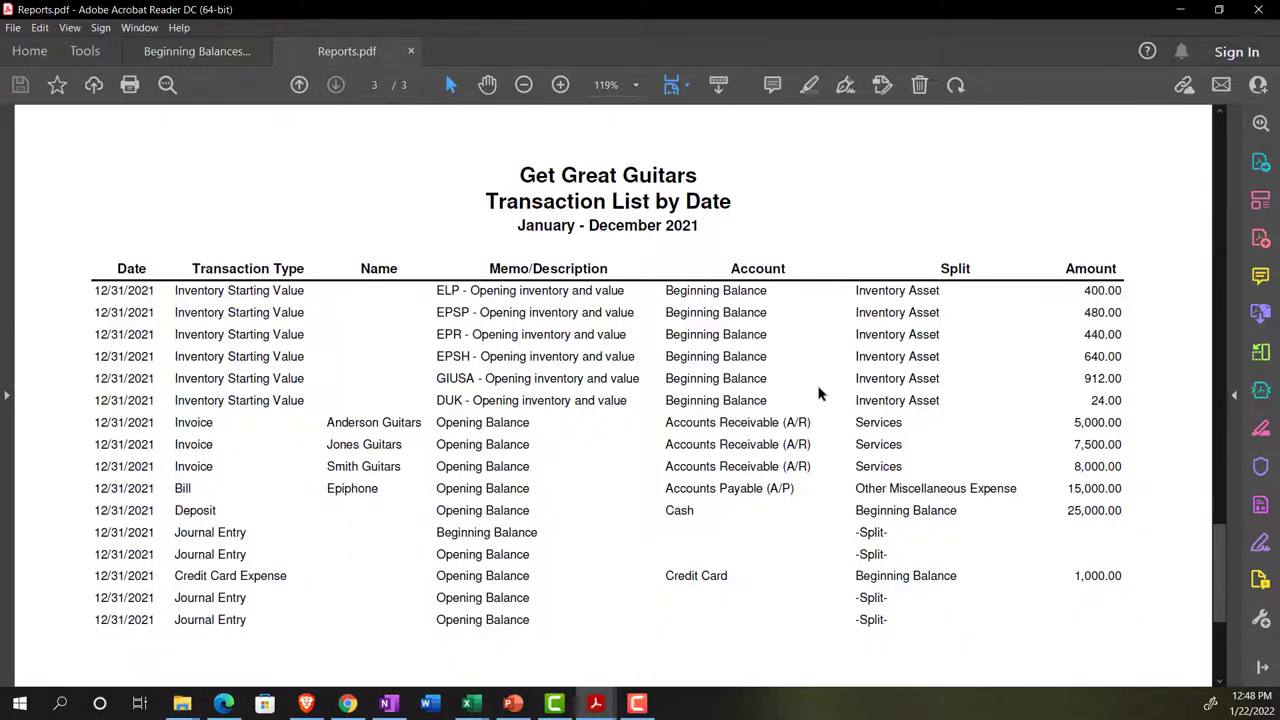
scroll(578, 374, down, 6)
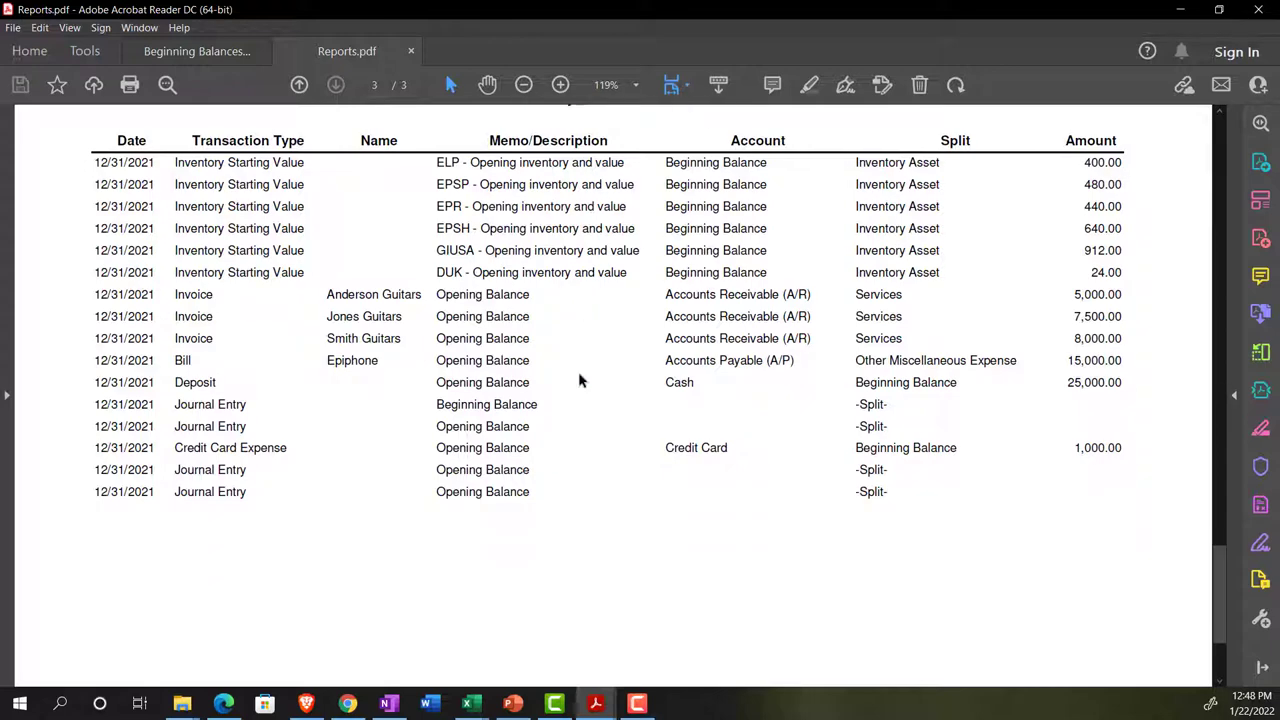
scroll(578, 380, up, 3)
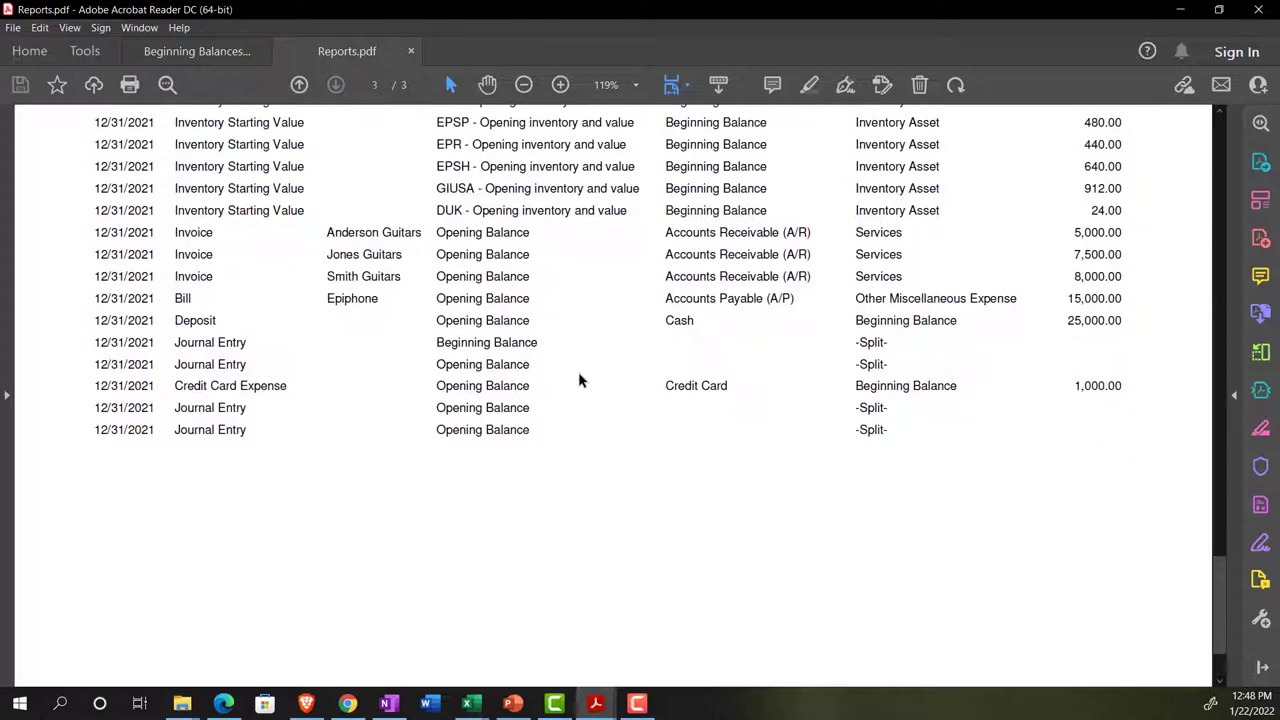